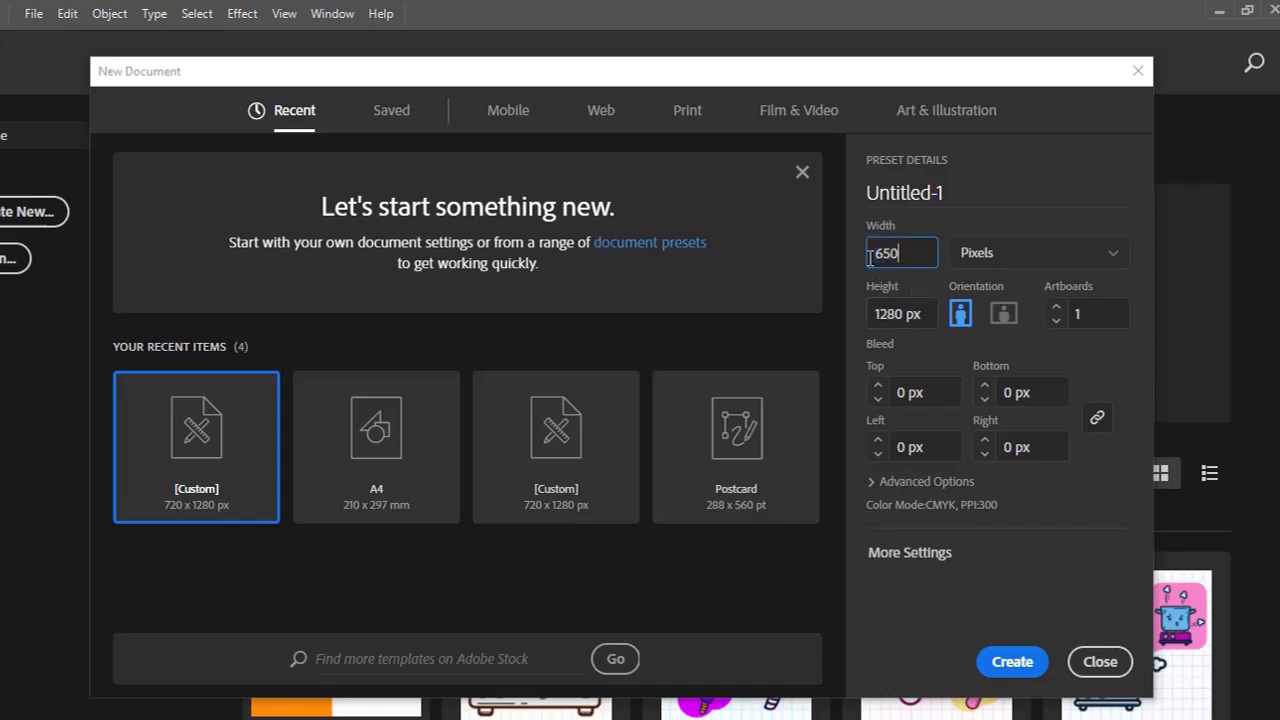
Step: Create a new document 650 px wide and 650 px high in RGB Color mode
{"action": "key", "text": "Tab"}
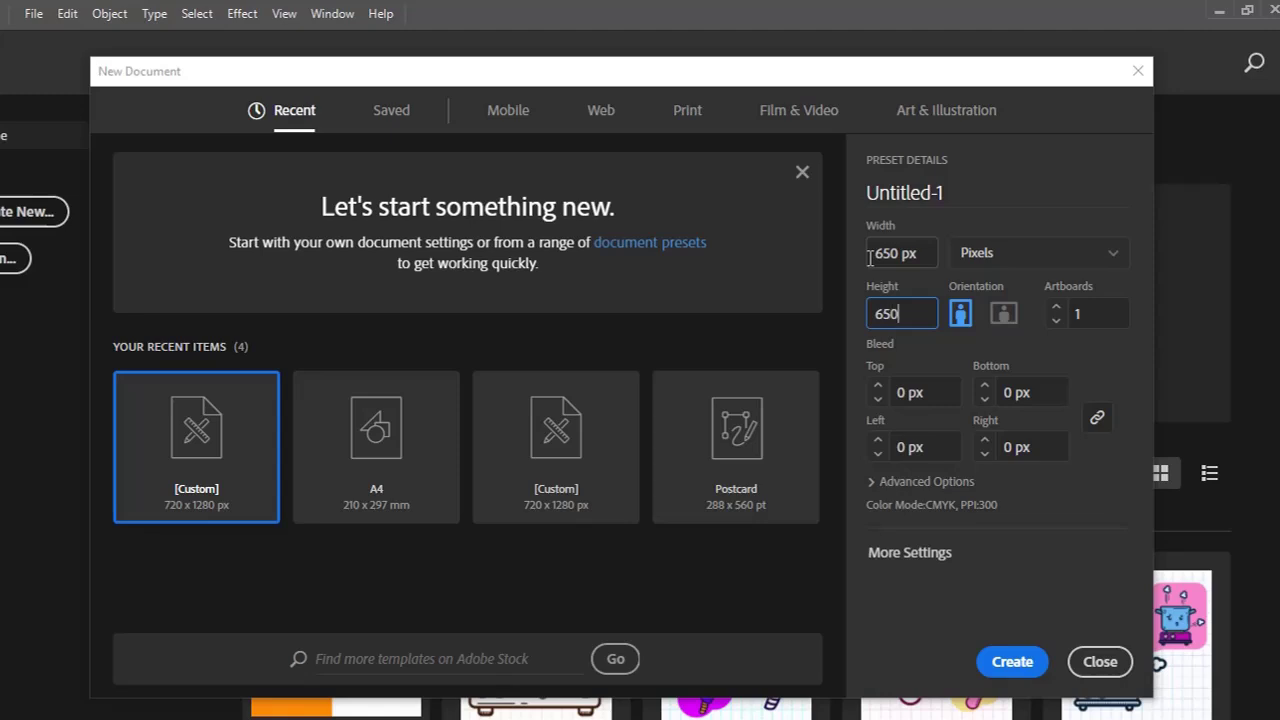
{"action": "type", "text": "650"}
{"action": "key", "text": "Return"}
{"action": "left_click", "coordinate": [874, 484]}
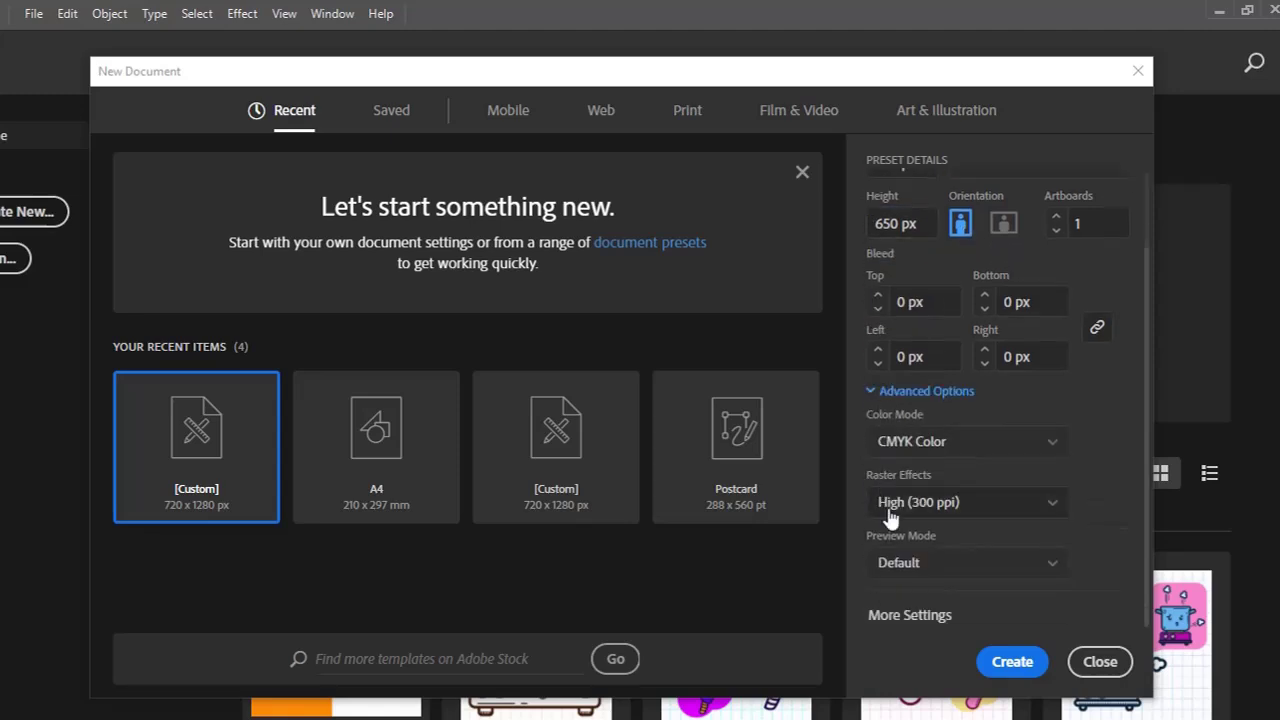
{"action": "left_click", "coordinate": [995, 450]}
{"action": "left_click", "coordinate": [964, 478]}
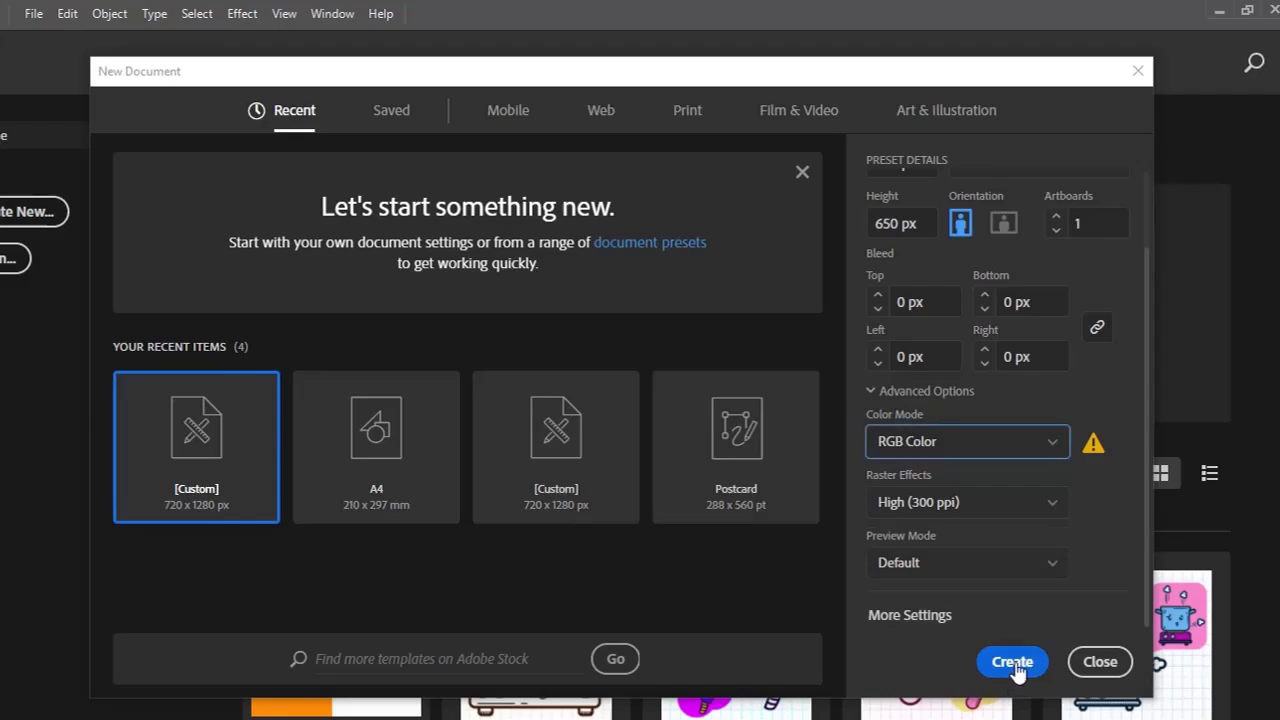
{"action": "left_click", "coordinate": [1014, 666]}
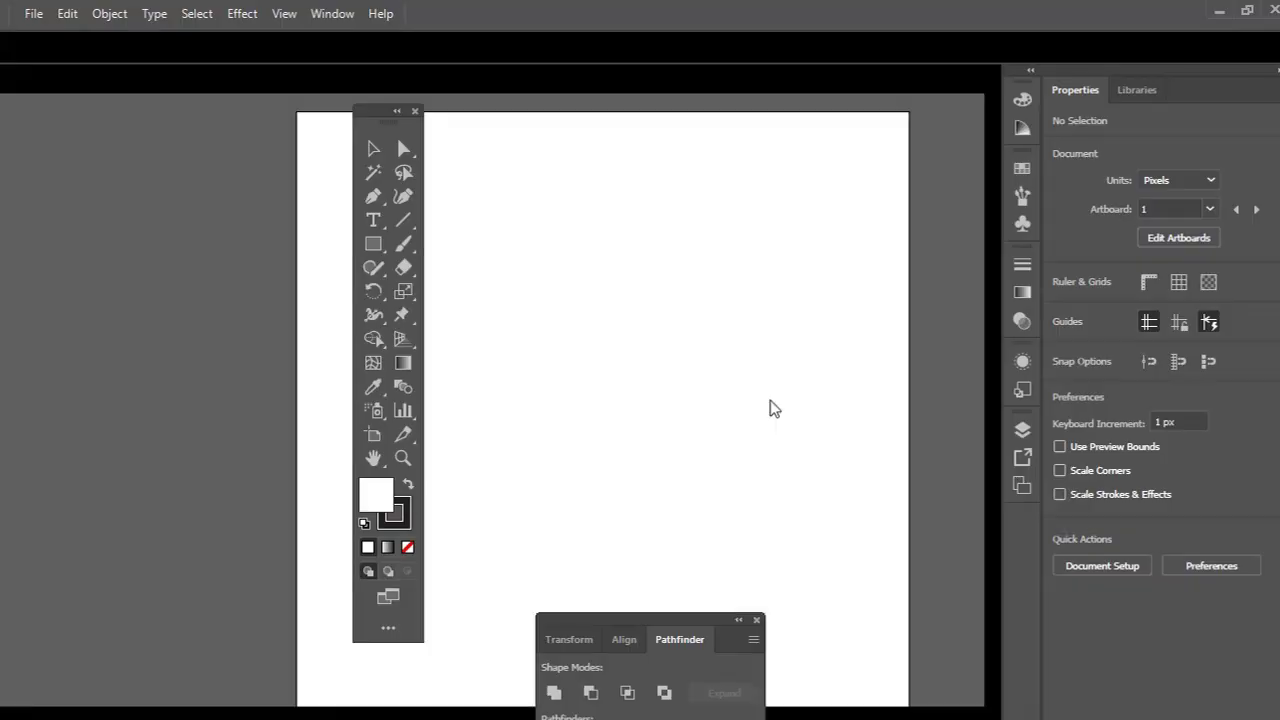
Step: Move the floating toolbox off the artboard and shift the Pathfinder panel away from the drawing area
{"action": "left_click_drag", "start_coordinate": [378, 113], "coordinate": [230, 126]}
{"action": "left_click_drag", "start_coordinate": [680, 627], "coordinate": [848, 548]}
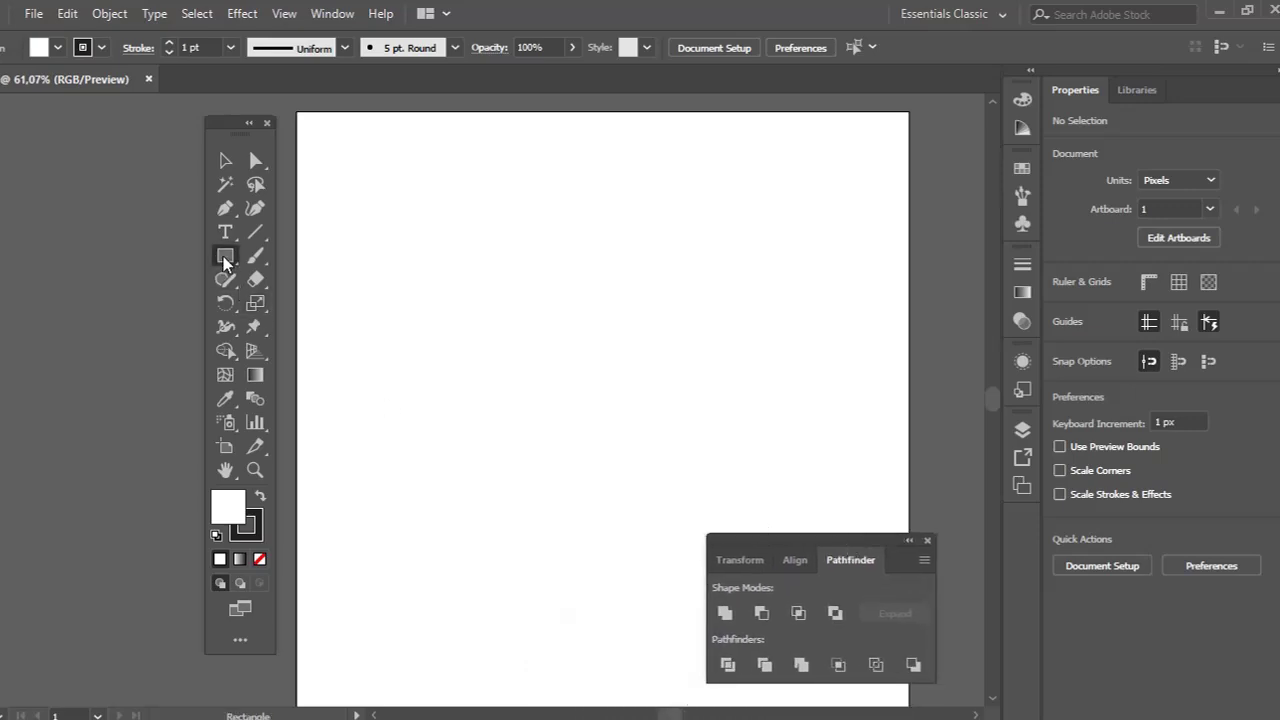
Step: Draw a rectangle about 149 by 189 px in the upper middle of the artboard and give it no fill
{"action": "left_click_drag", "start_coordinate": [223, 256], "coordinate": [245, 254]}
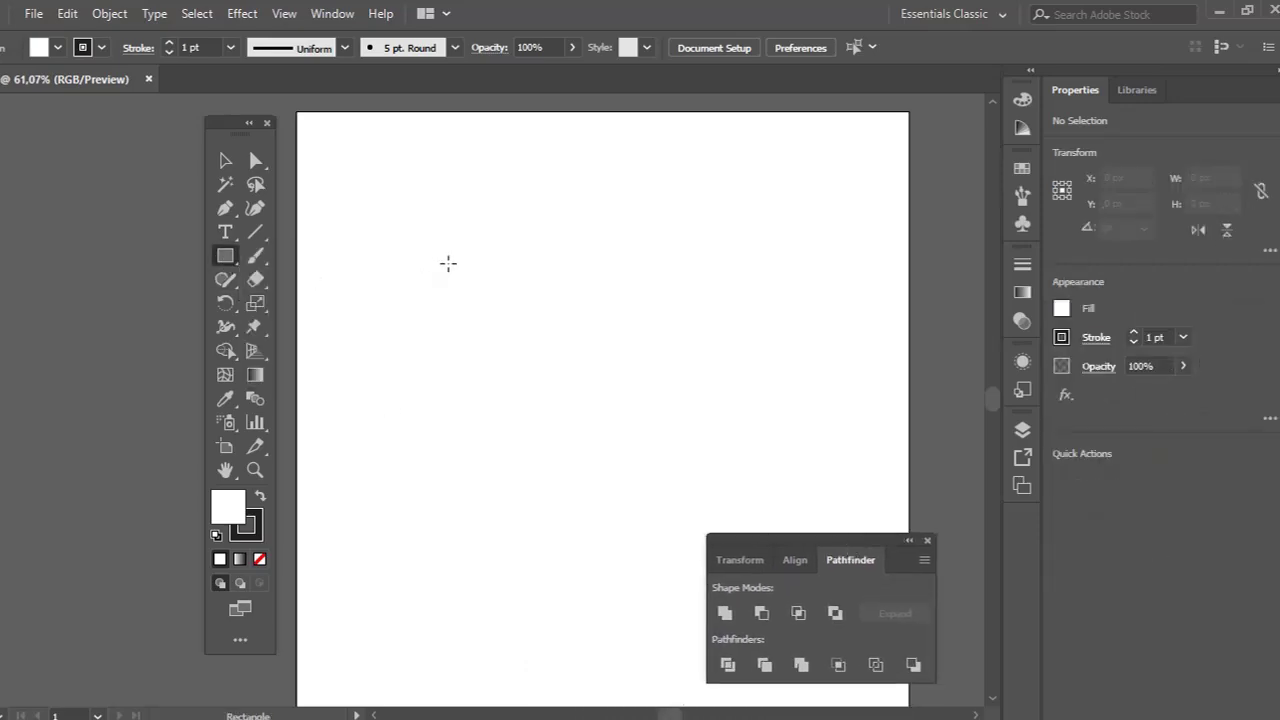
{"action": "left_click_drag", "start_coordinate": [448, 263], "coordinate": [592, 438]}
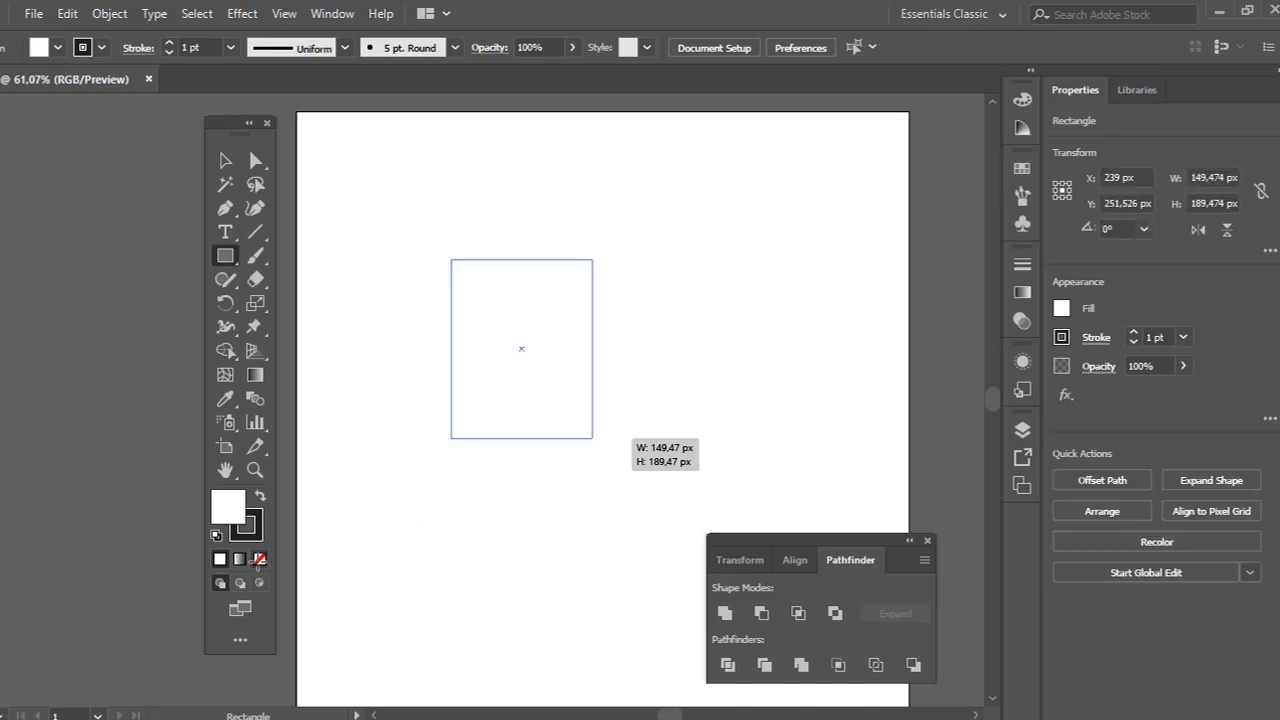
{"action": "left_click", "coordinate": [259, 560]}
Step: Round the rectangle's two top corners fully into an arch and raise its bottom edge to a height of about 179 px
{"action": "left_click", "coordinate": [255, 160]}
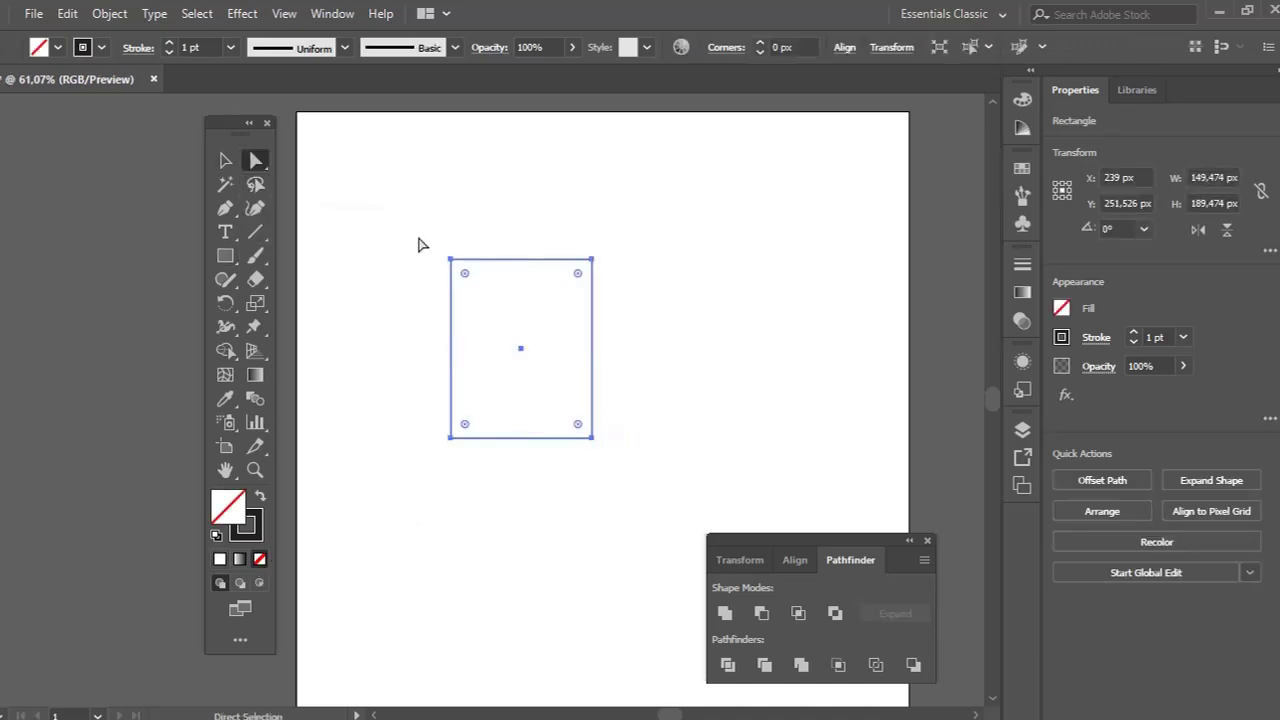
{"action": "left_click_drag", "start_coordinate": [418, 237], "coordinate": [548, 291]}
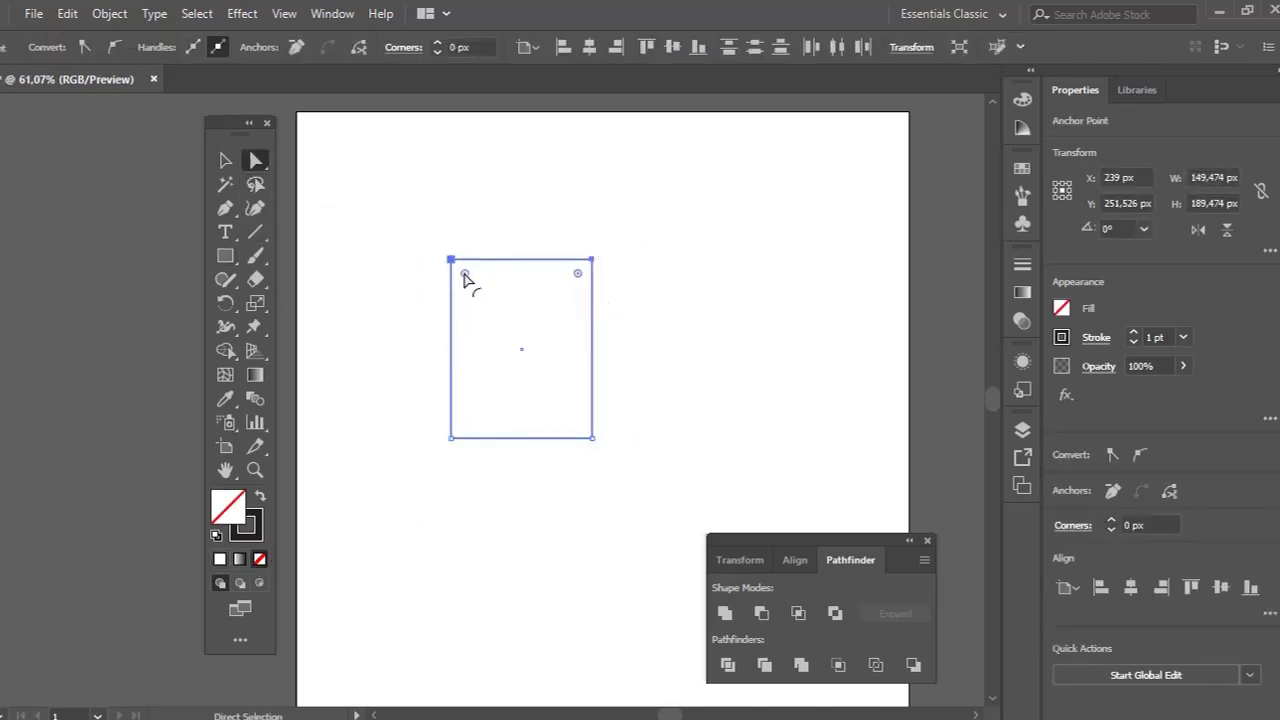
{"action": "left_click_drag", "start_coordinate": [465, 278], "coordinate": [500, 394]}
{"action": "left_click", "coordinate": [462, 489]}
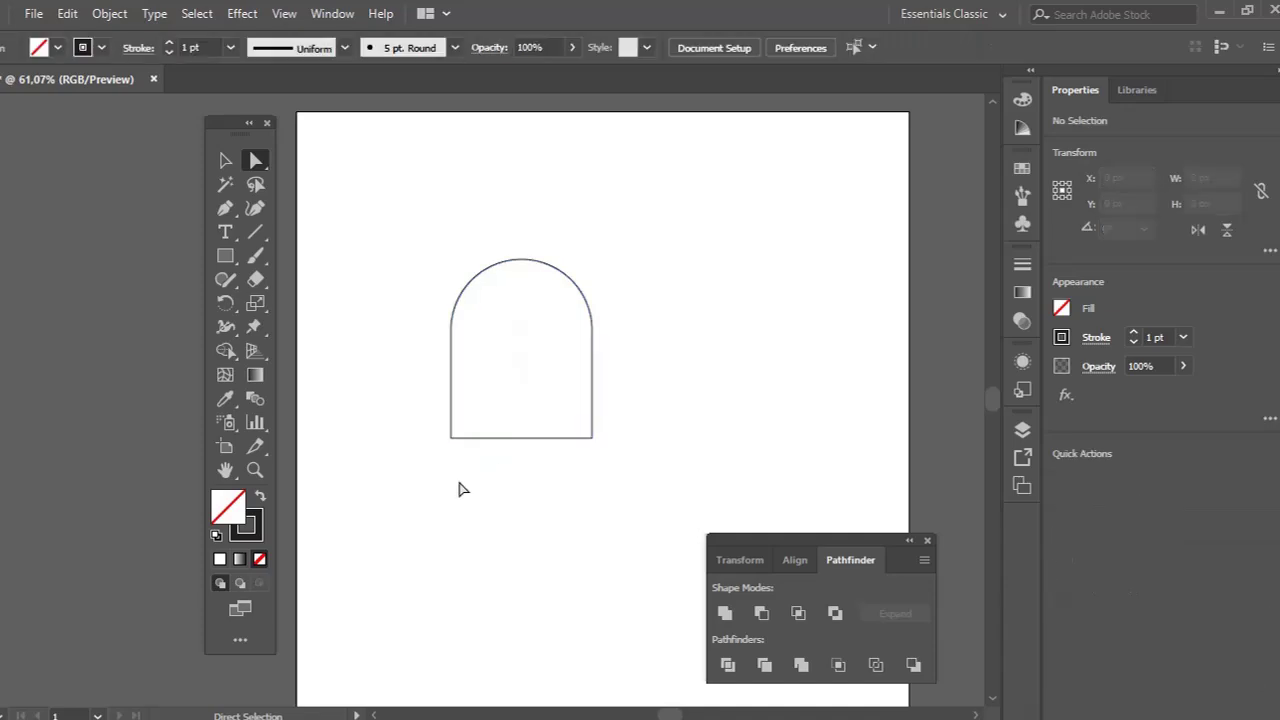
{"action": "left_click_drag", "start_coordinate": [424, 476], "coordinate": [590, 429]}
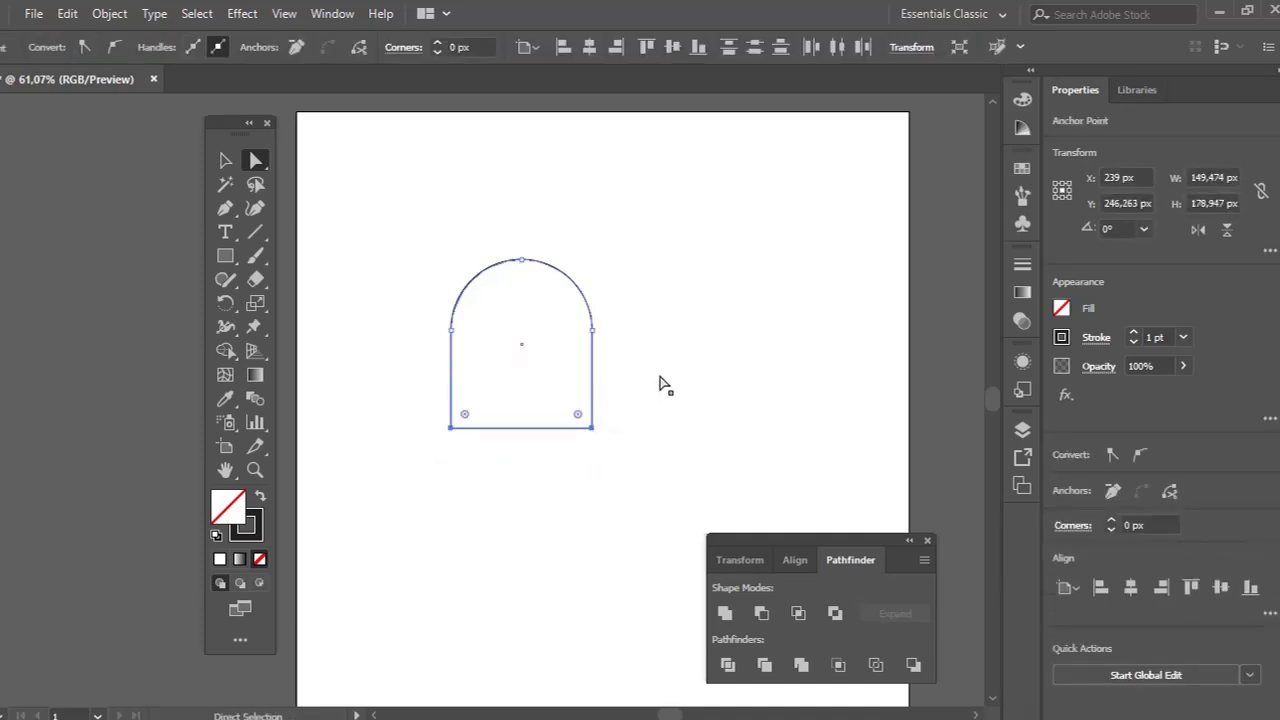
{"action": "left_click", "coordinate": [492, 356]}
Step: Fill the arch shape with green 74BC22
{"action": "left_click", "coordinate": [225, 160]}
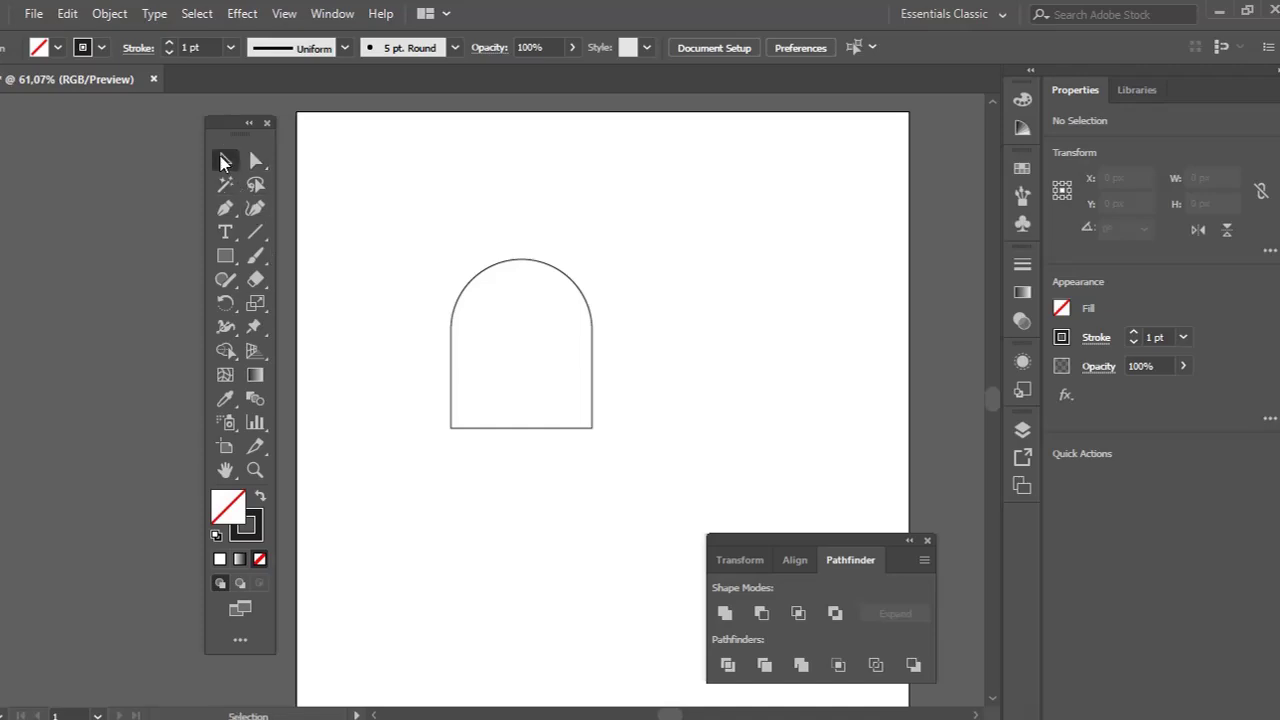
{"action": "left_click", "coordinate": [459, 295]}
{"action": "double_click", "coordinate": [227, 506]}
{"action": "left_click", "coordinate": [643, 432]}
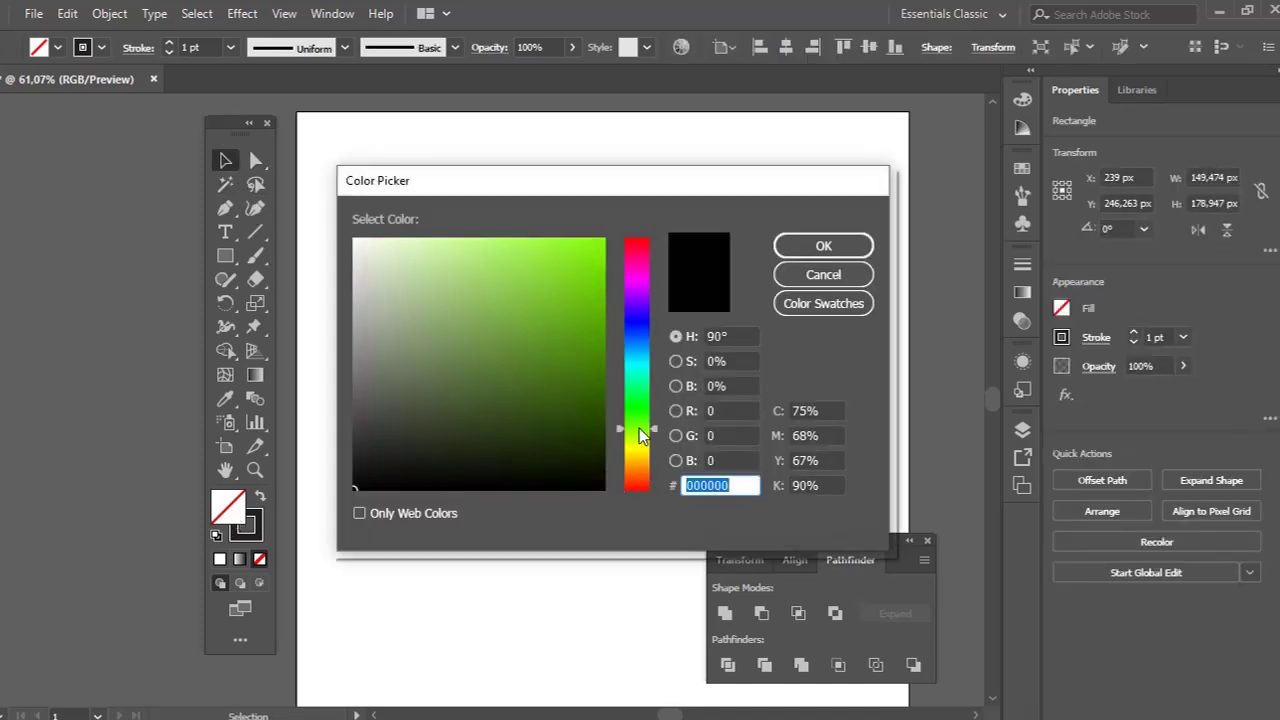
{"action": "left_click", "coordinate": [516, 248]}
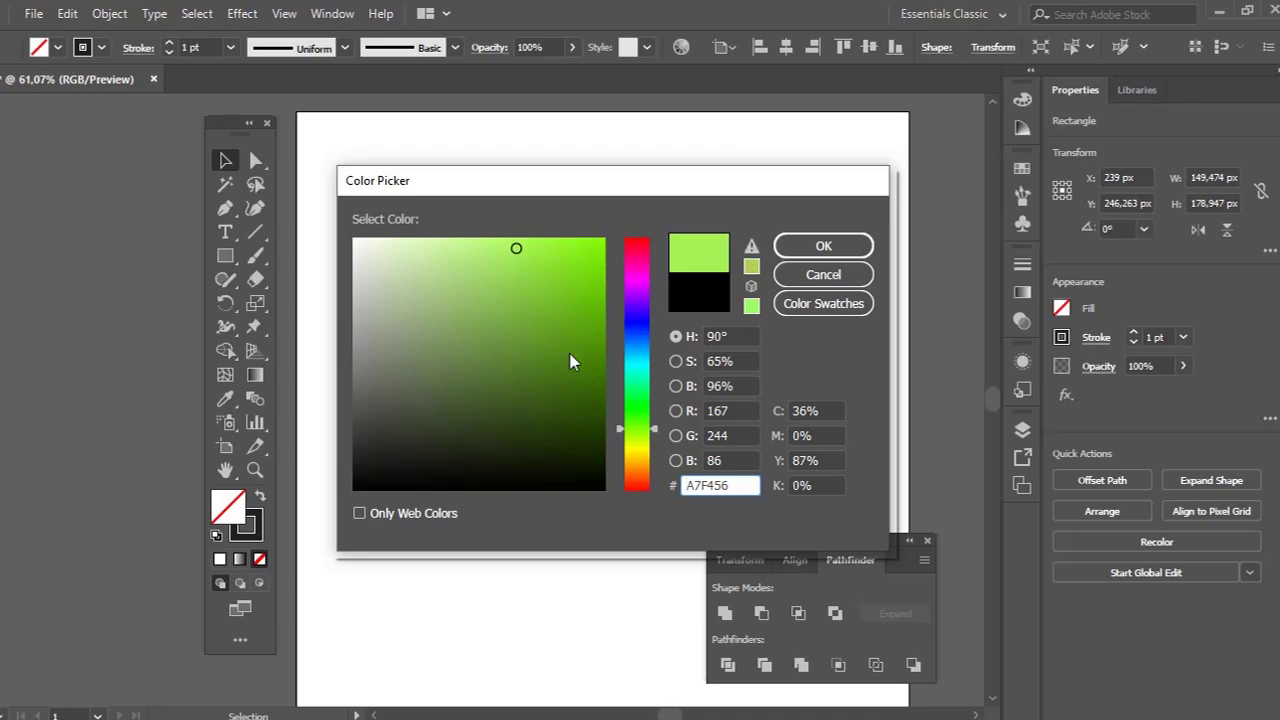
{"action": "left_click", "coordinate": [595, 338]}
{"action": "left_click", "coordinate": [792, 249]}
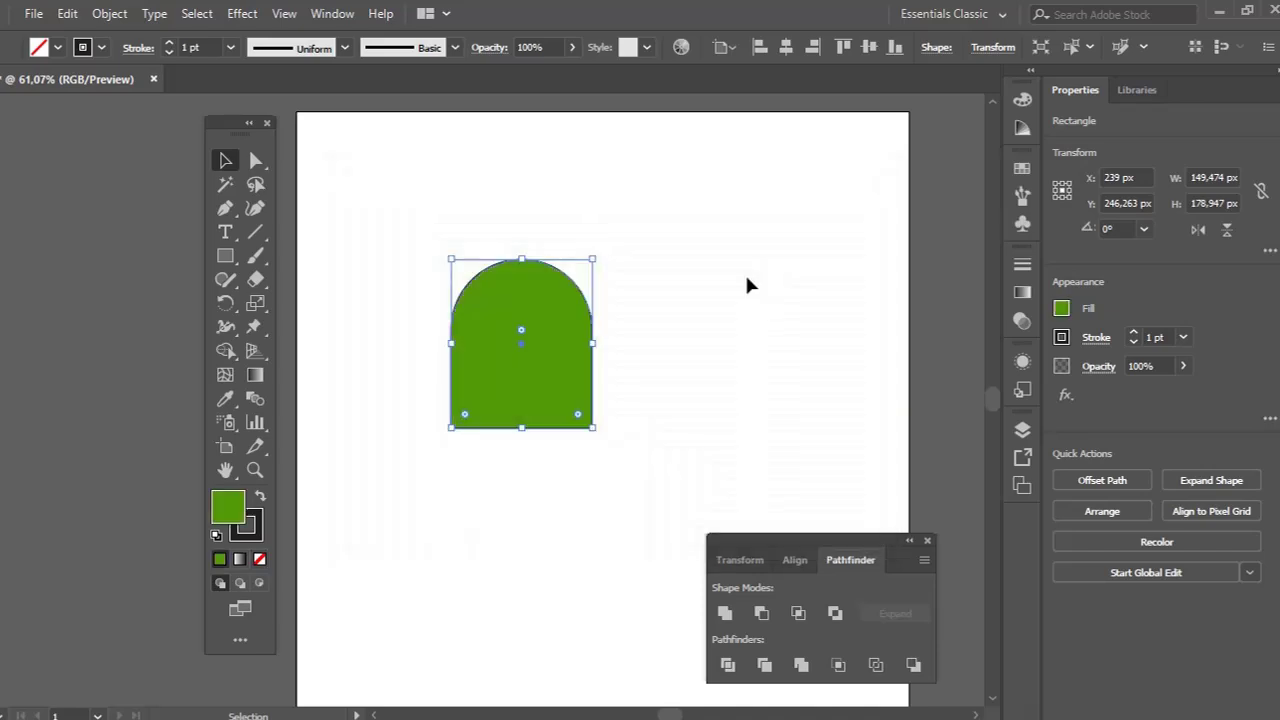
{"action": "double_click", "coordinate": [227, 506]}
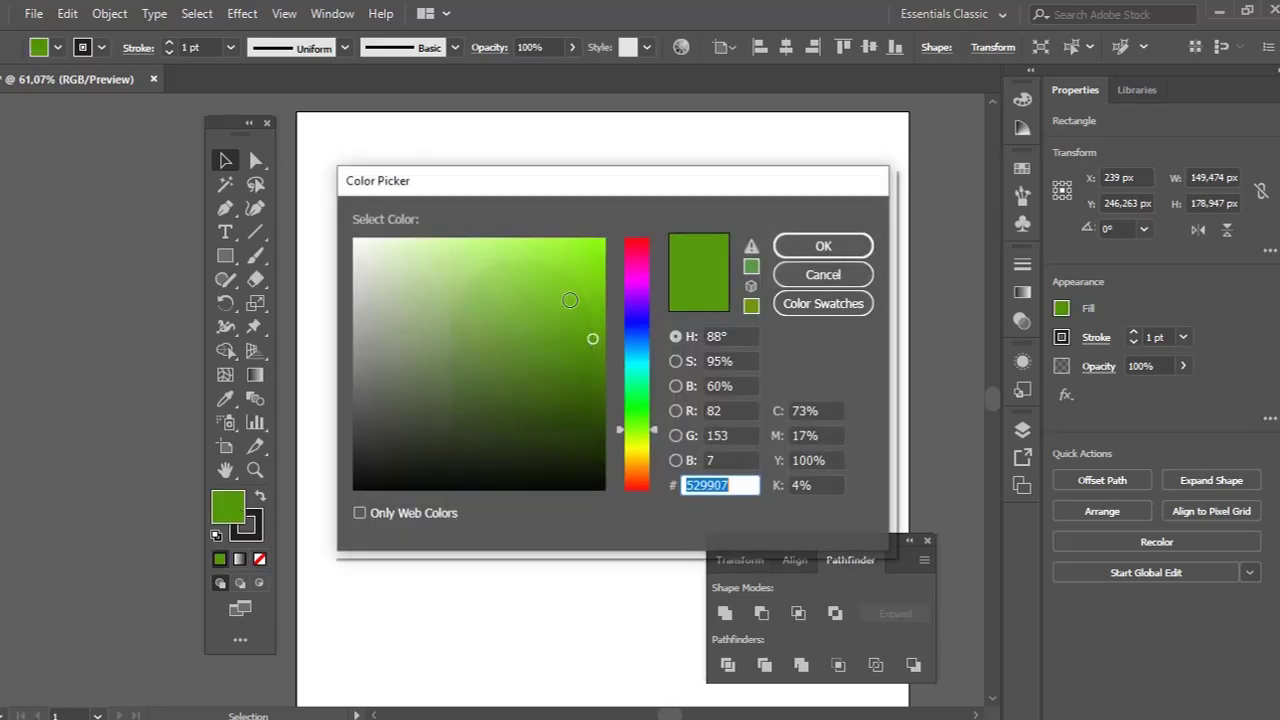
{"action": "left_click", "coordinate": [560, 290]}
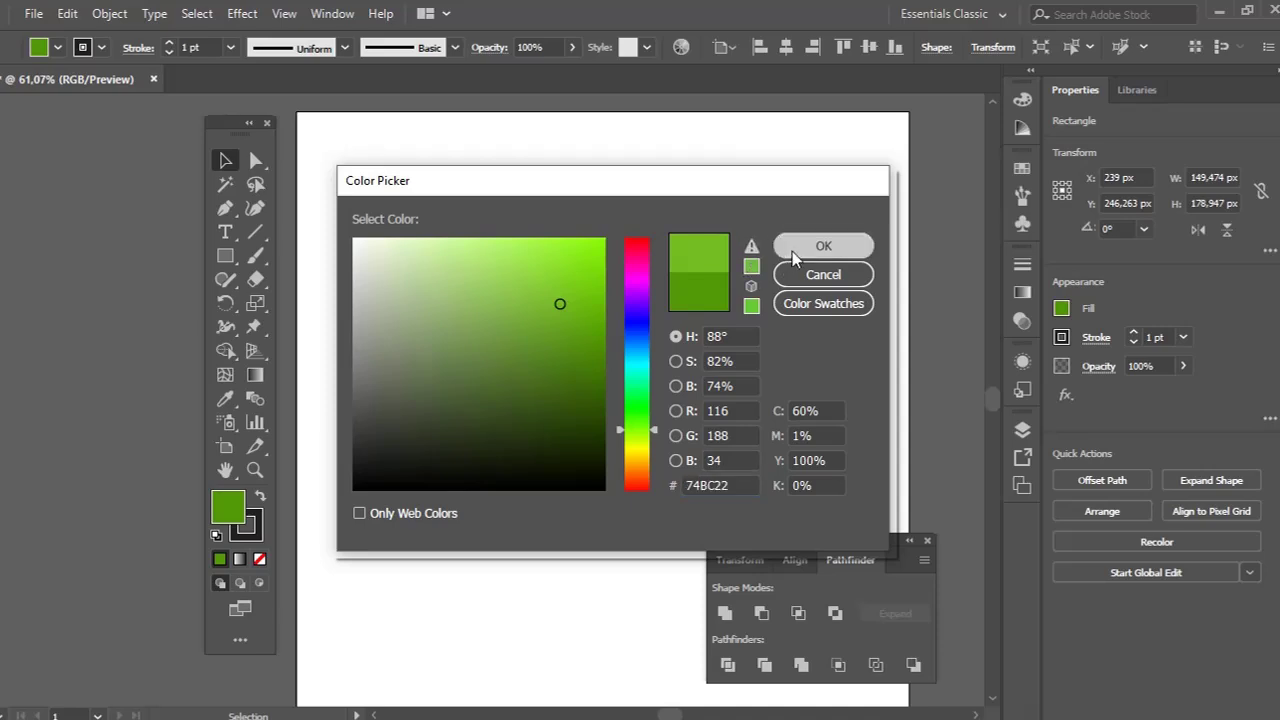
{"action": "left_click", "coordinate": [792, 251]}
Step: Remove the stroke from the green arch and deselect it
{"action": "left_click", "coordinate": [250, 532]}
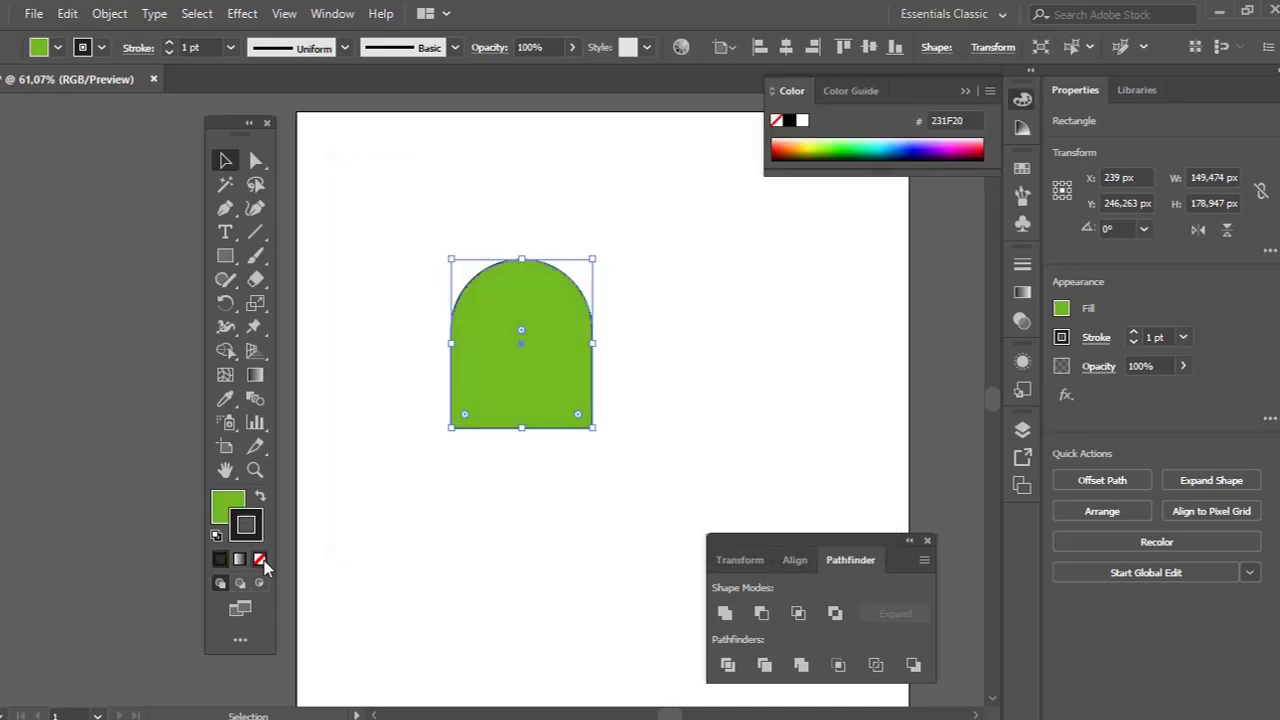
{"action": "left_click", "coordinate": [259, 558]}
{"action": "left_click", "coordinate": [448, 468]}
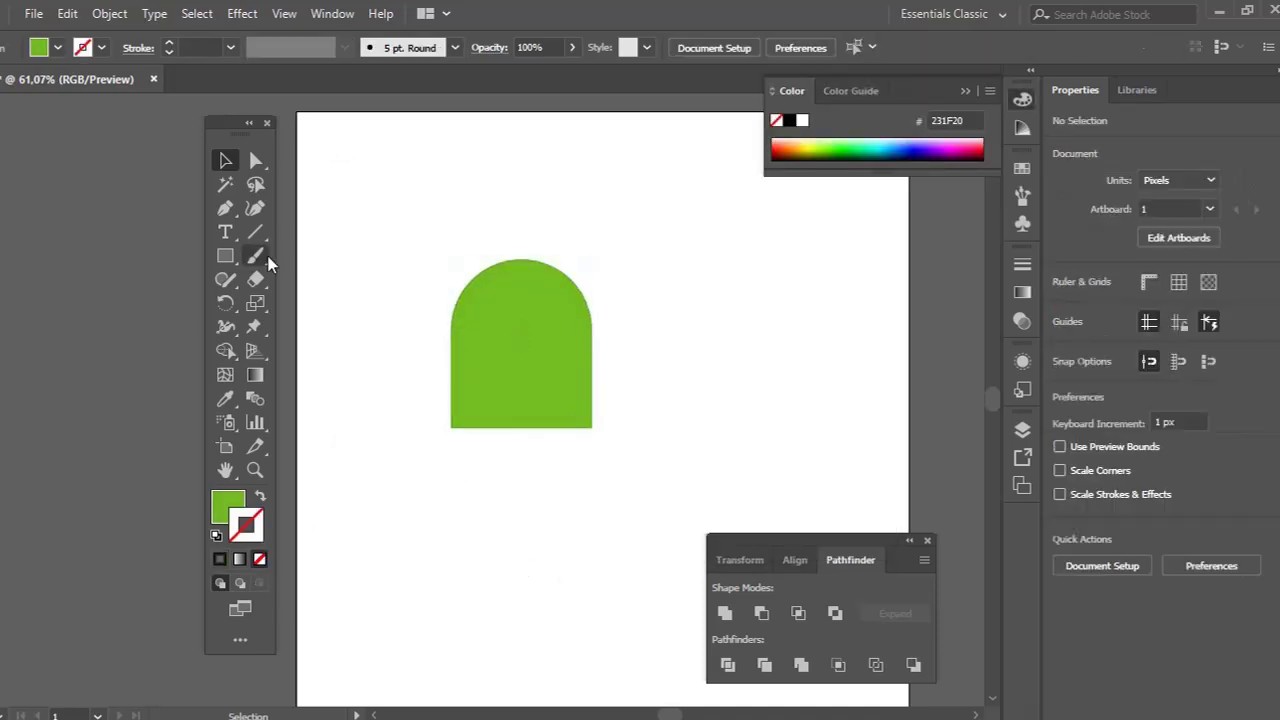
Step: Draw a rectangle about 184 by 34 px across the arch's base and round its corners to about 7.9 px
{"action": "left_click", "coordinate": [225, 256]}
{"action": "left_click_drag", "start_coordinate": [435, 413], "coordinate": [610, 445]}
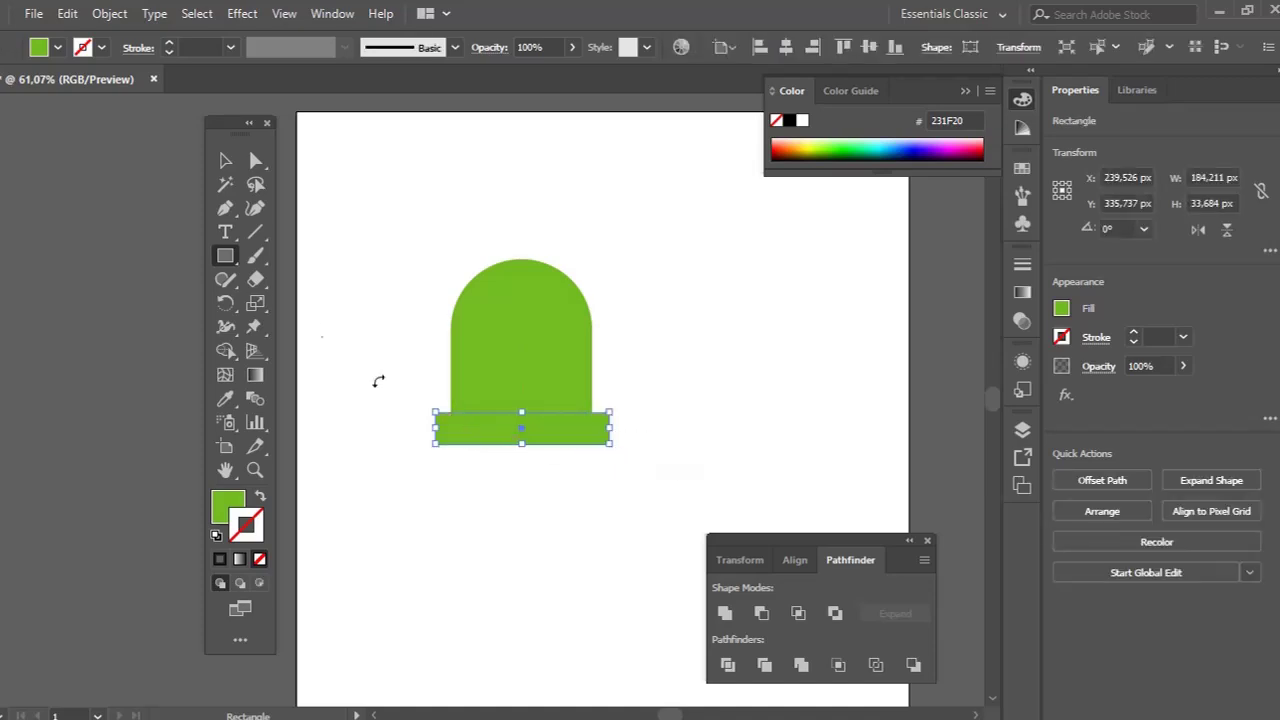
{"action": "key", "text": "a"}
{"action": "left_click_drag", "start_coordinate": [451, 429], "coordinate": [450, 422]}
{"action": "key", "text": "ctrl+shift+a"}
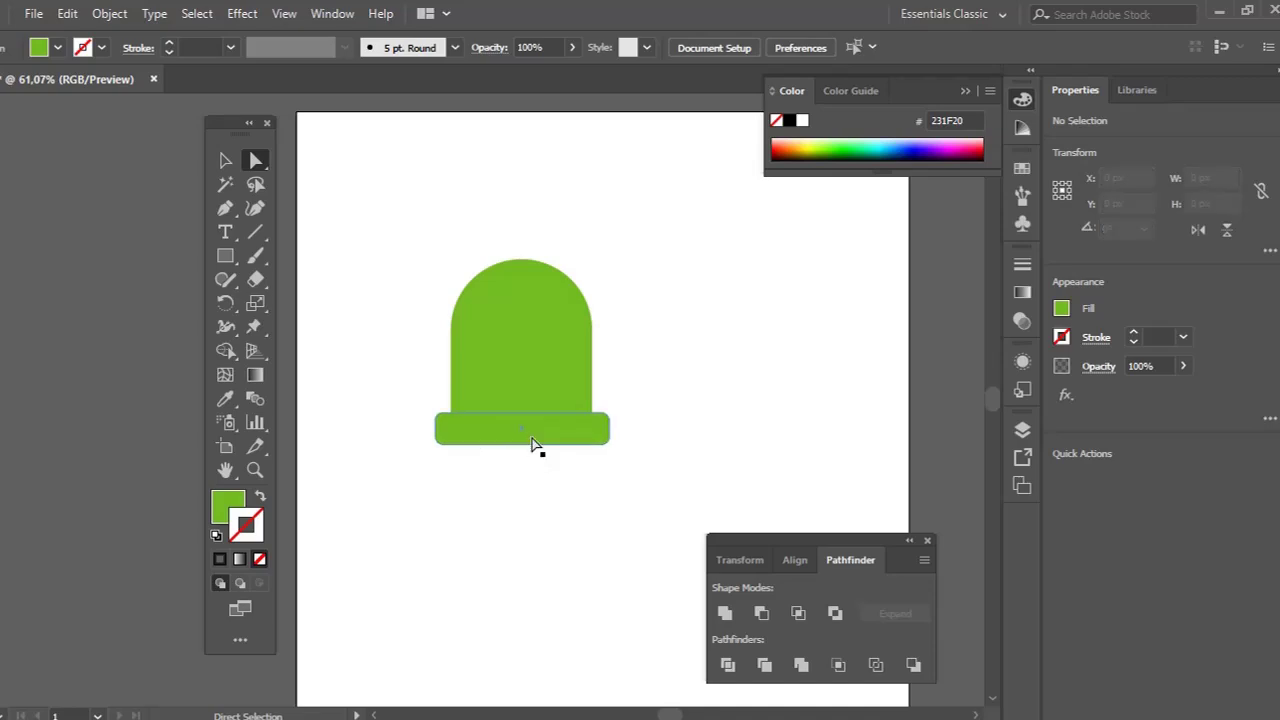
Step: Fill the rounded rim rectangle with brown AD4B07
{"action": "left_click", "coordinate": [534, 442]}
{"action": "double_click", "coordinate": [234, 507]}
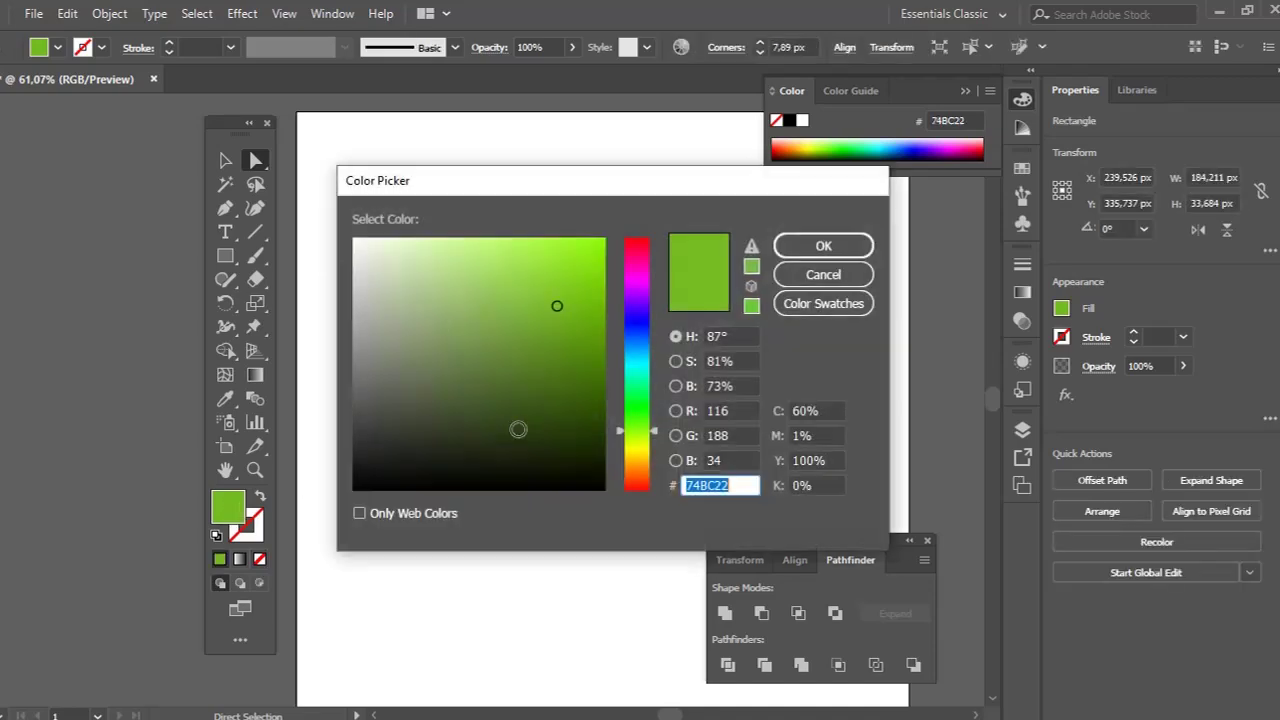
{"action": "left_click", "coordinate": [633, 474]}
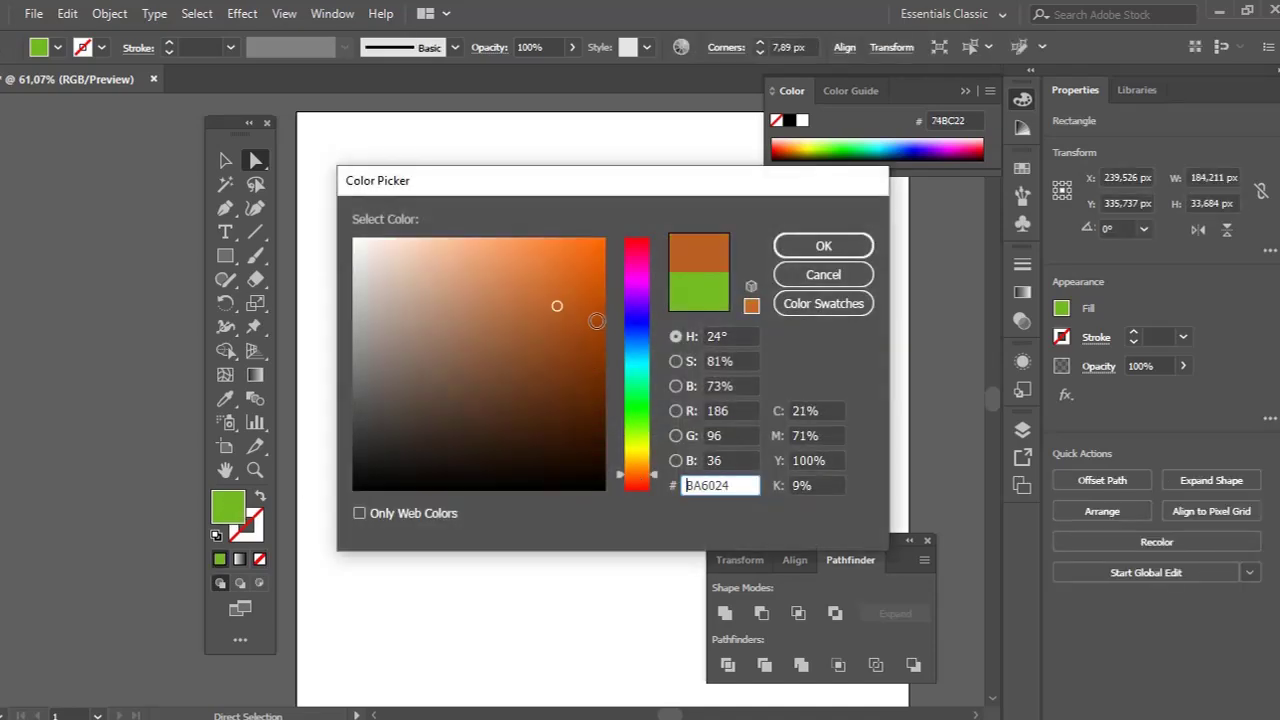
{"action": "left_click", "coordinate": [596, 320]}
{"action": "left_click", "coordinate": [821, 245]}
{"action": "left_click", "coordinate": [741, 306]}
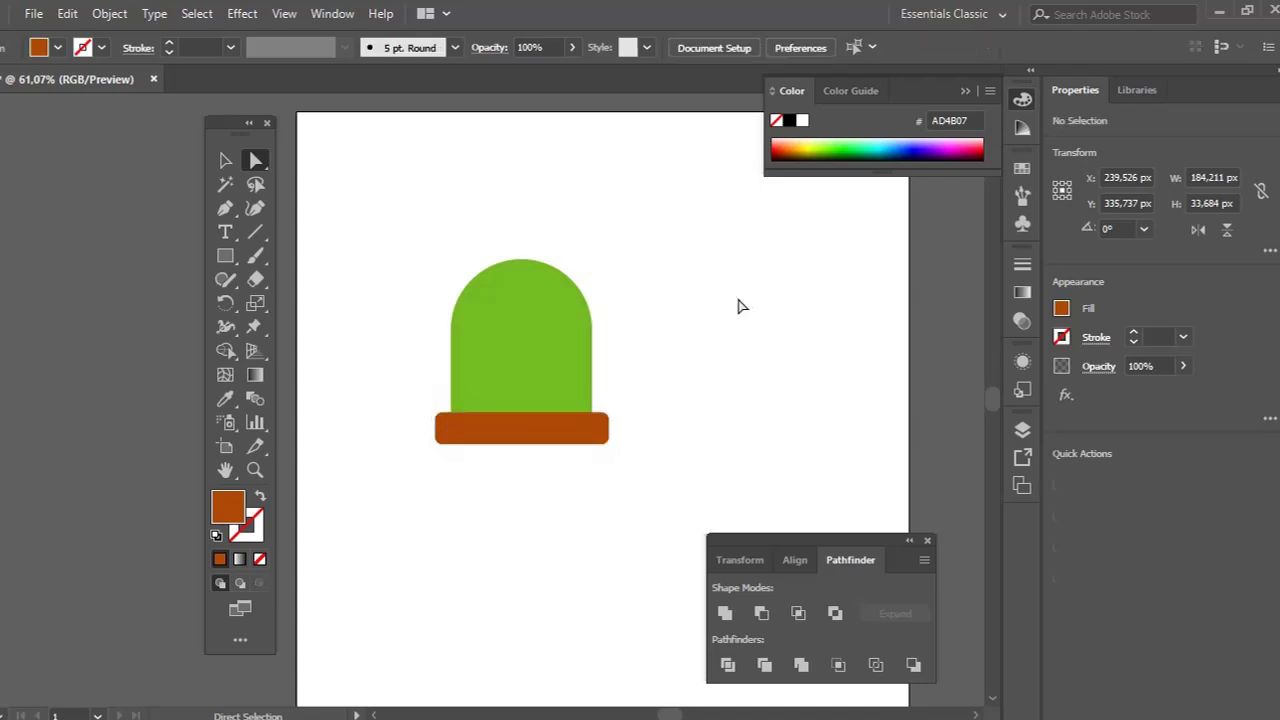
Step: Draw a rectangle about 146 by 104 px below the rim and pull its top corners outward to taper the pot body
{"action": "left_click", "coordinate": [223, 256]}
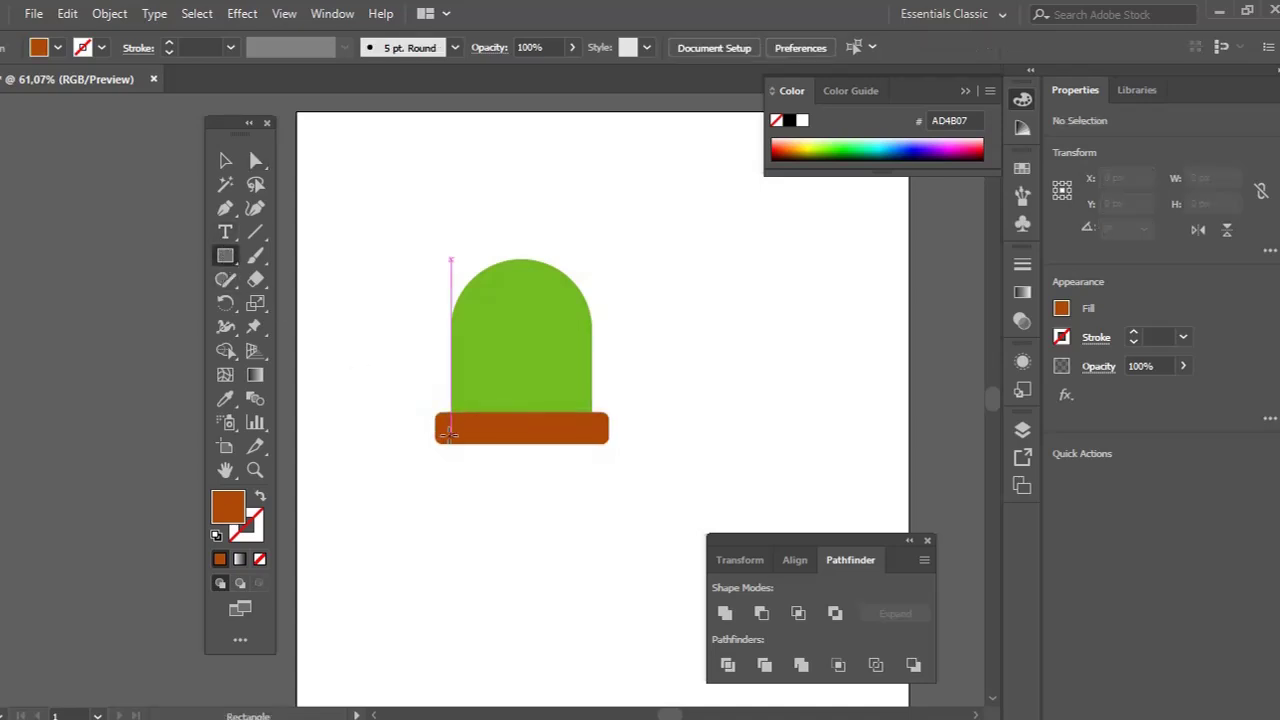
{"action": "left_click_drag", "start_coordinate": [454, 434], "coordinate": [593, 529]}
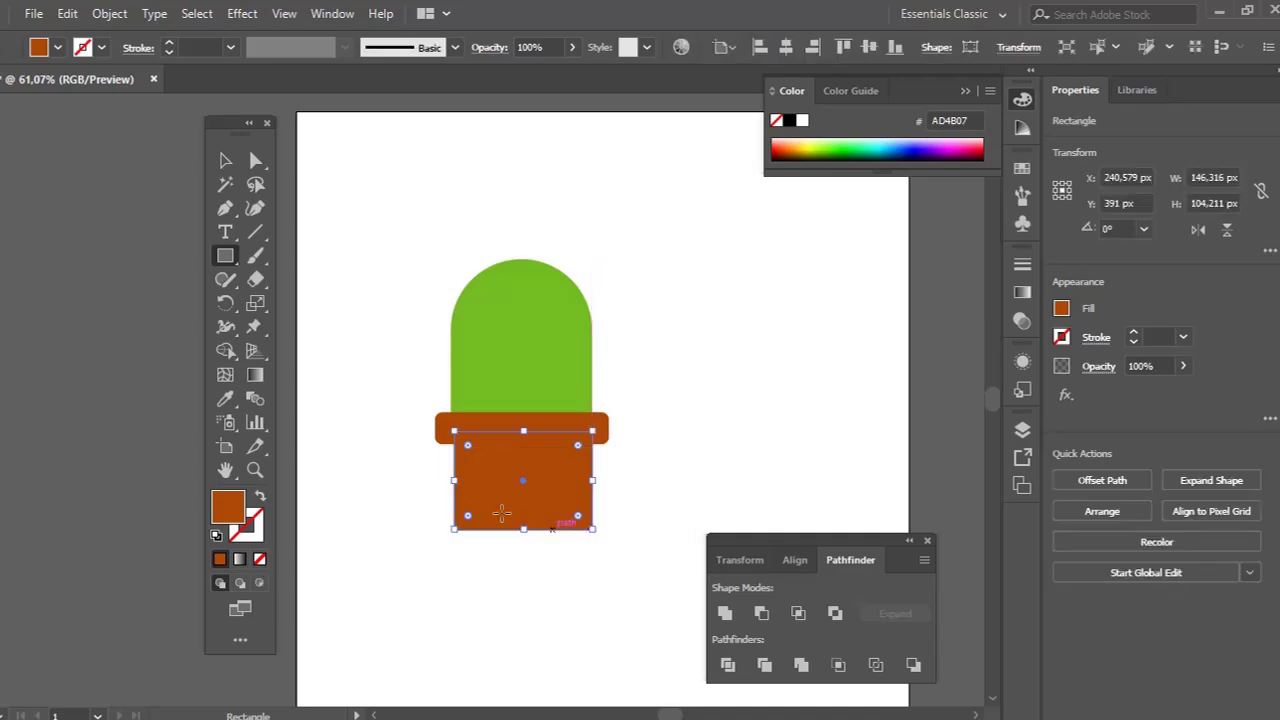
{"action": "key", "text": "a"}
{"action": "left_click", "coordinate": [455, 529]}
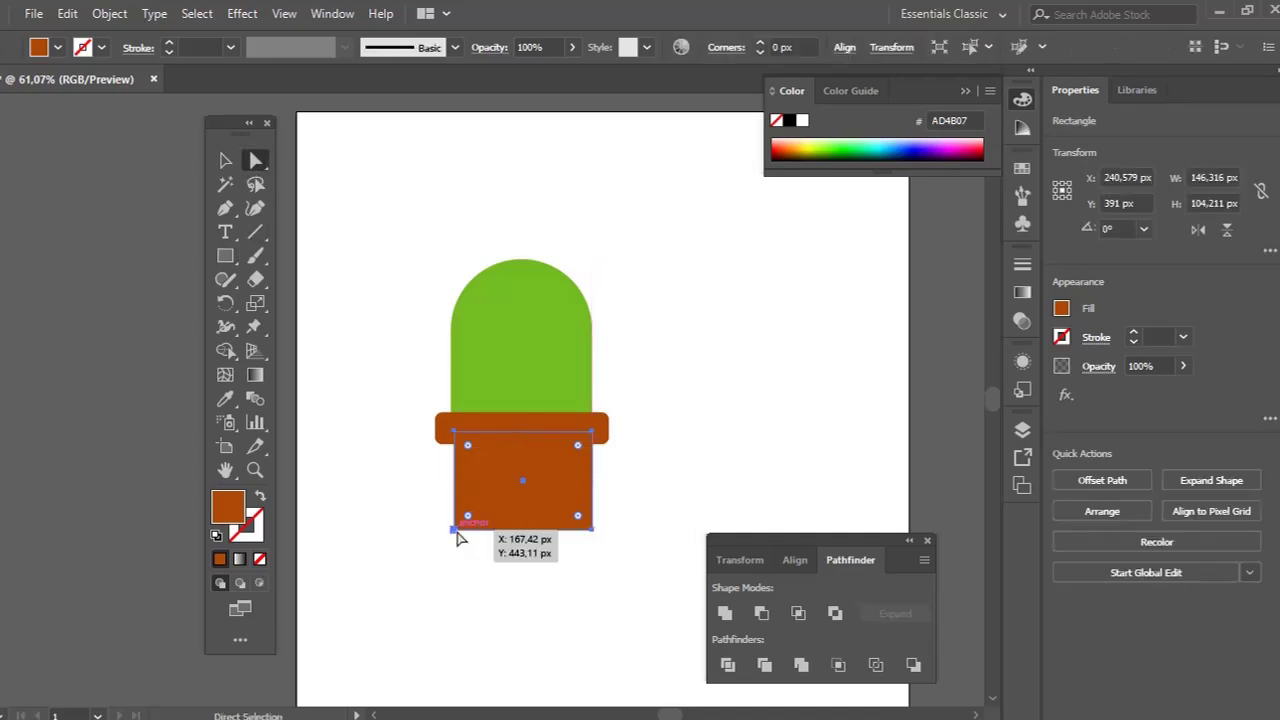
{"action": "left_click_drag", "start_coordinate": [456, 433], "coordinate": [445, 432]}
{"action": "left_click_drag", "start_coordinate": [593, 436], "coordinate": [608, 459]}
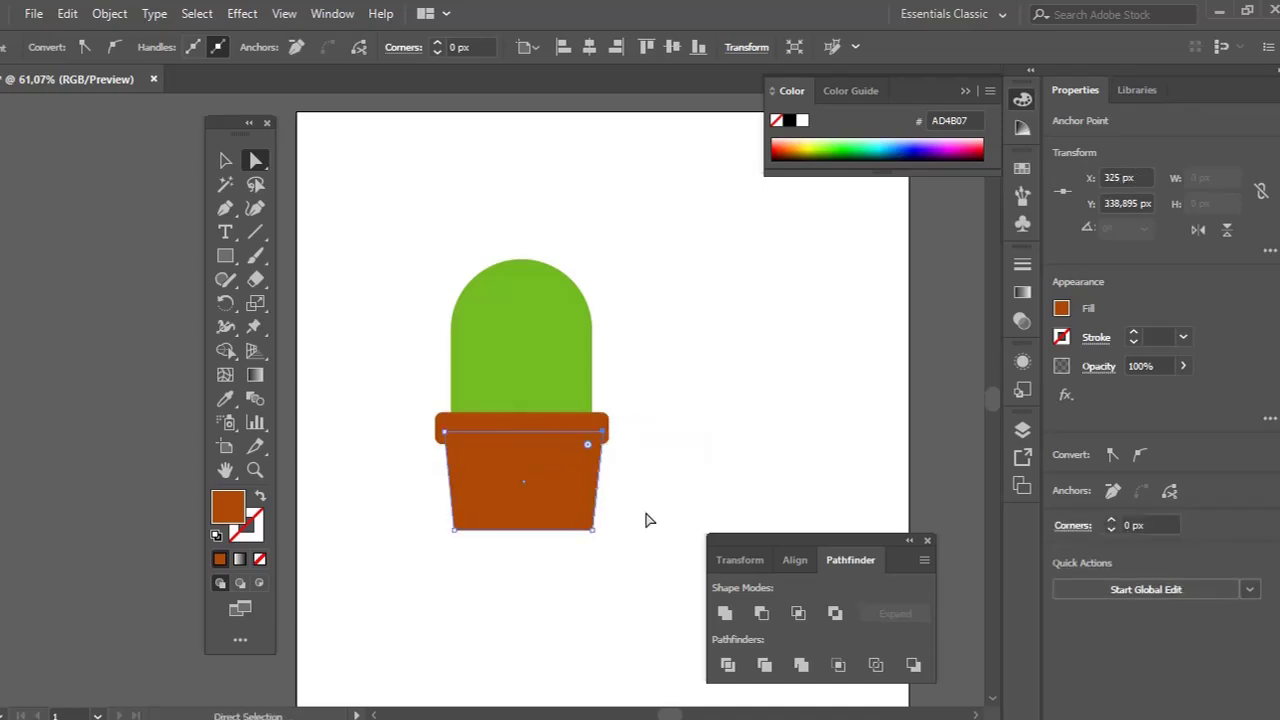
{"action": "left_click", "coordinate": [623, 515]}
Step: Round the two bottom corners of the pot body slightly
{"action": "left_click_drag", "start_coordinate": [623, 508], "coordinate": [418, 575]}
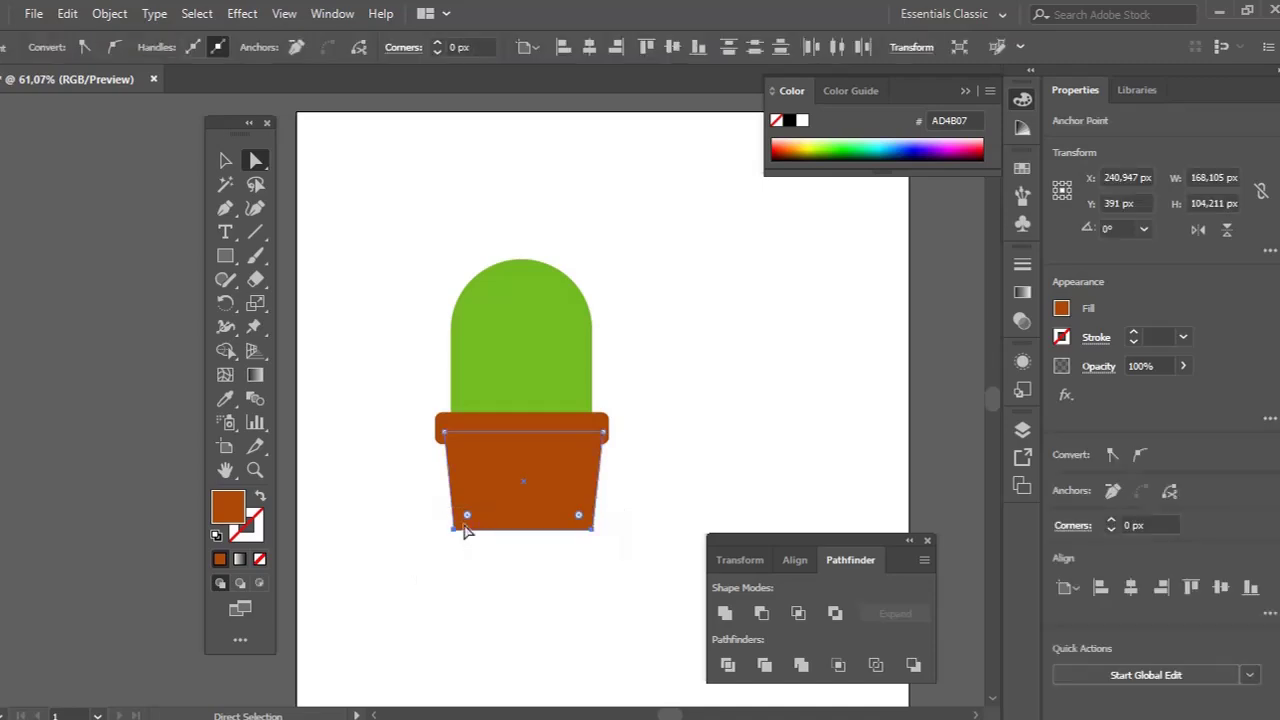
{"action": "left_click_drag", "start_coordinate": [468, 517], "coordinate": [472, 514]}
{"action": "left_click", "coordinate": [640, 471]}
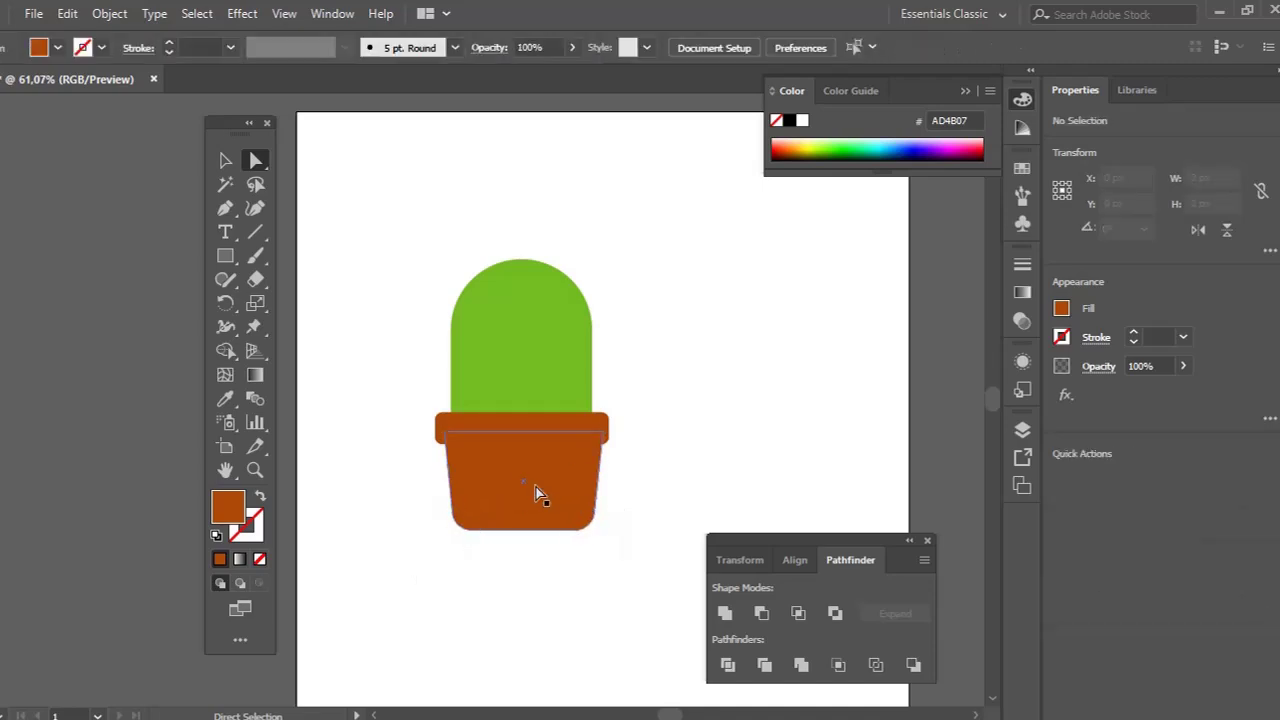
Step: Fill the pot body with lighter brown B75513 and send it behind the rim
{"action": "left_click", "coordinate": [537, 499]}
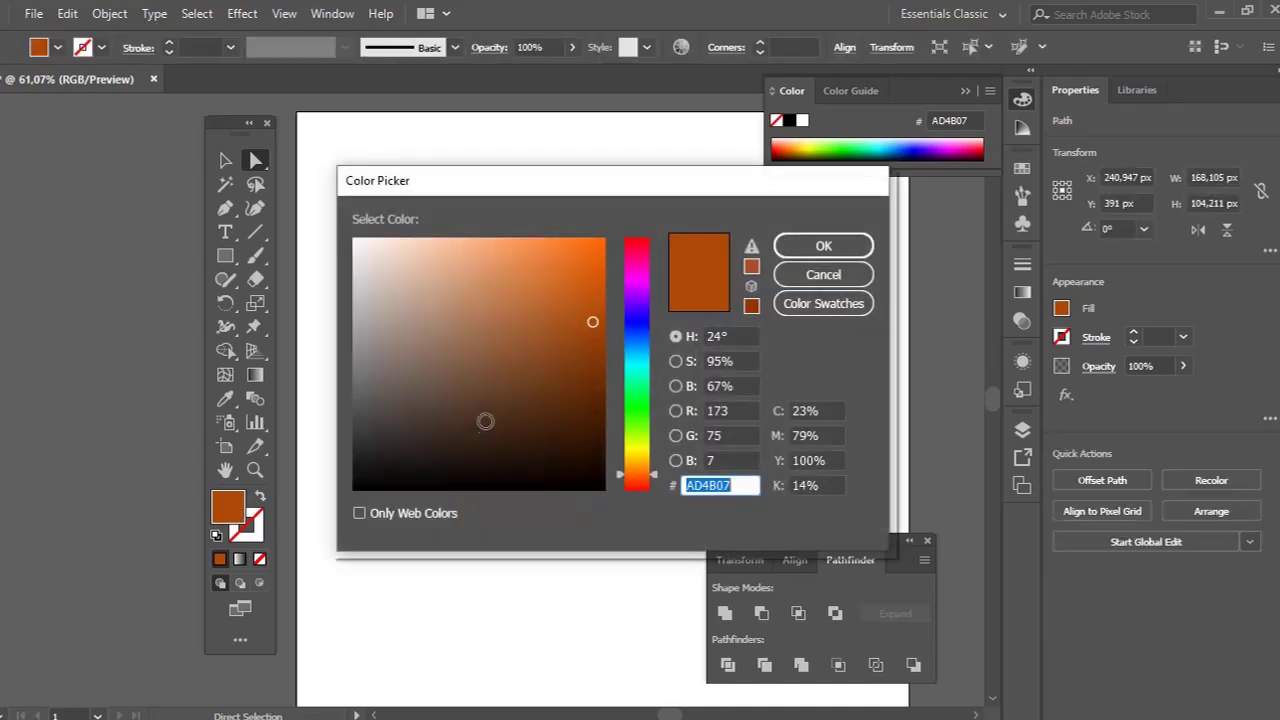
{"action": "left_click", "coordinate": [580, 305]}
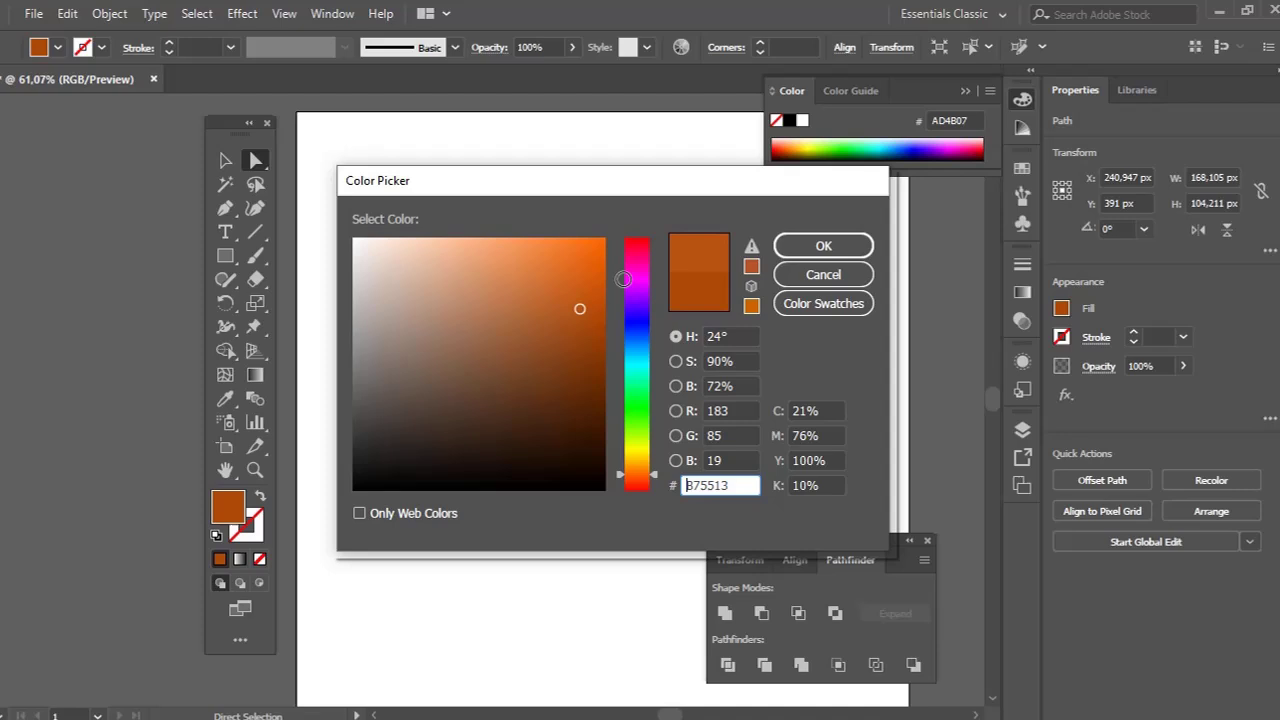
{"action": "left_click", "coordinate": [800, 246]}
{"action": "left_click", "coordinate": [696, 392]}
{"action": "left_click", "coordinate": [571, 500]}
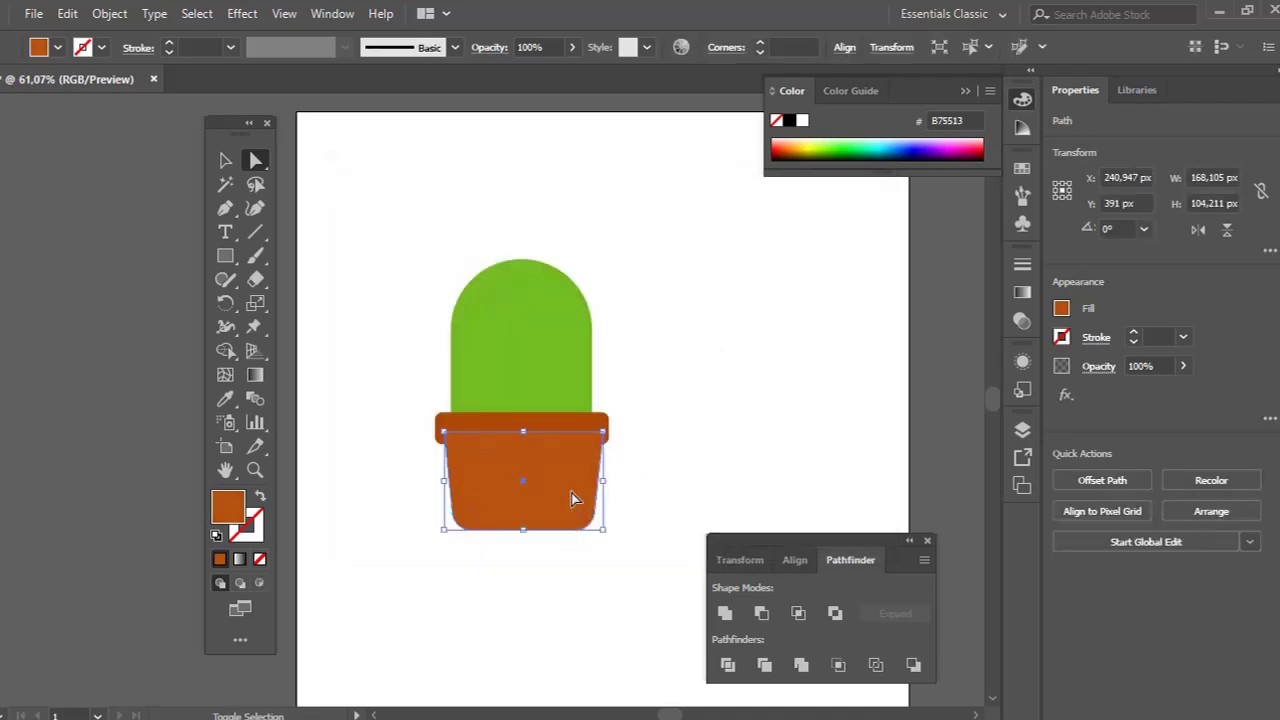
{"action": "left_click", "coordinate": [646, 486]}
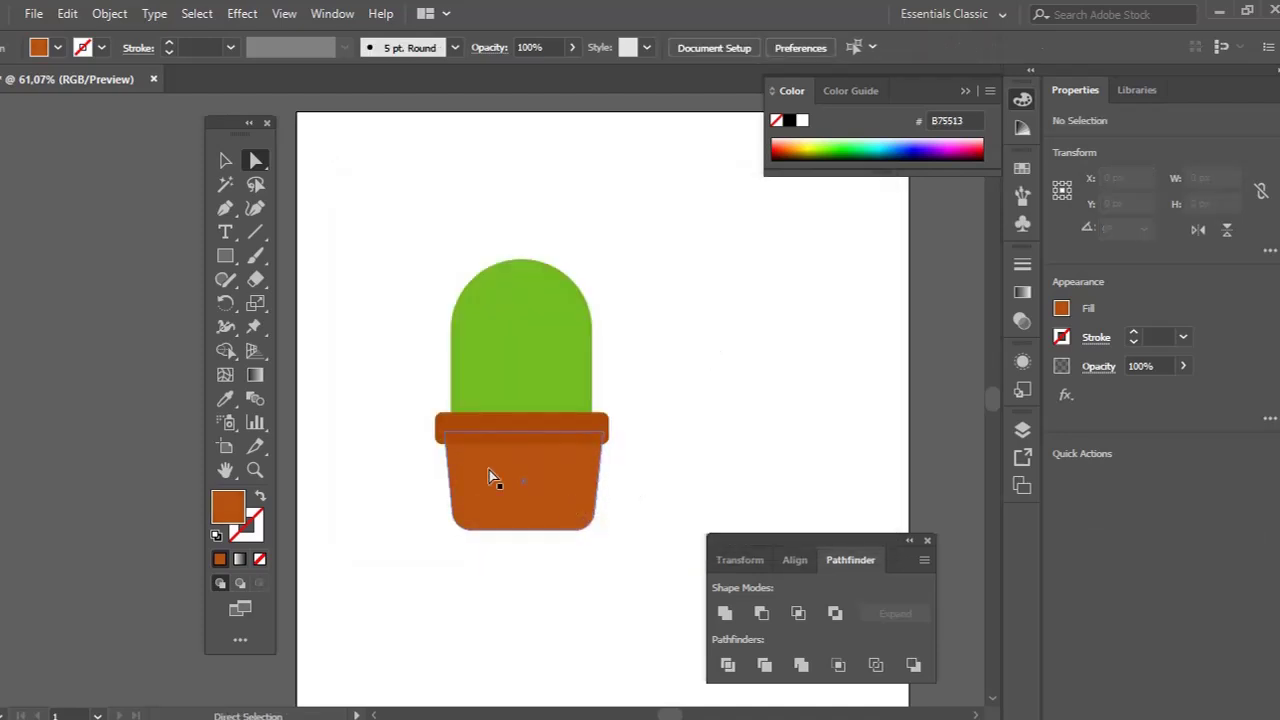
Step: Draw a circle about 17 px wide on the cactus's upper left as an eye and fill it with dark brown 3D1A01
{"action": "left_click", "coordinate": [225, 256]}
{"action": "left_click", "coordinate": [314, 303]}
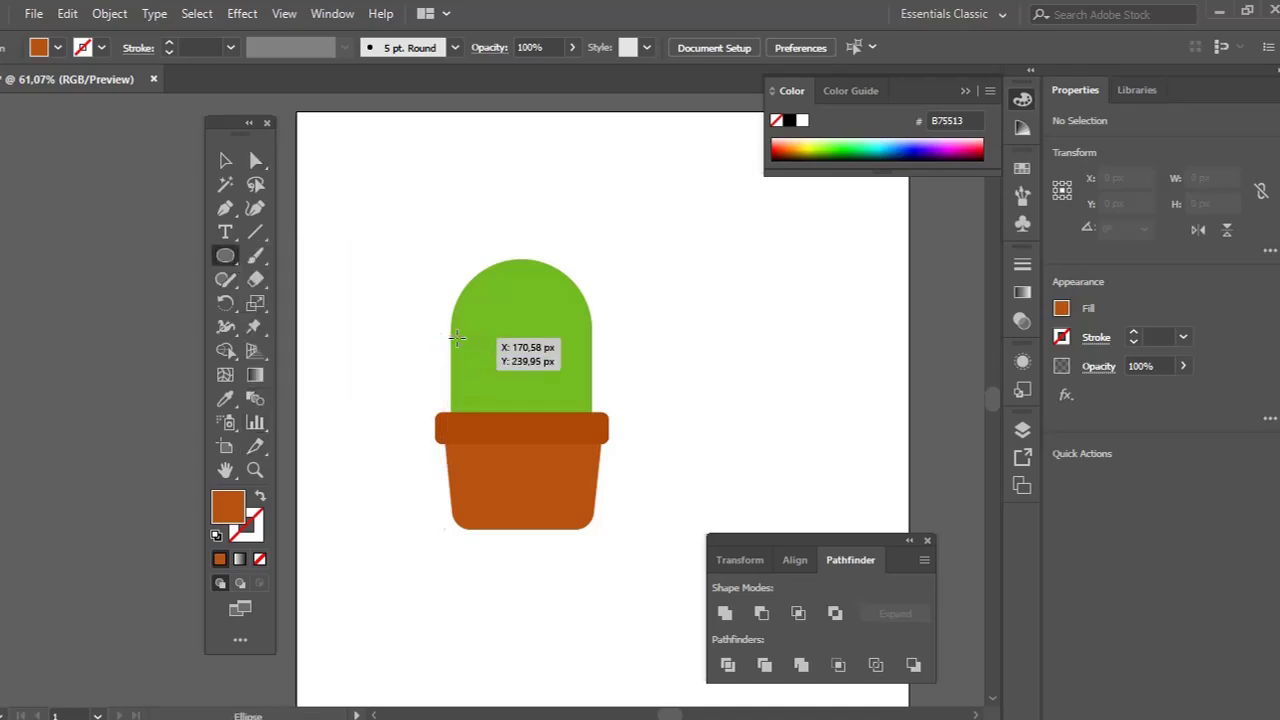
{"action": "left_click_drag", "start_coordinate": [481, 330], "coordinate": [492, 341]}
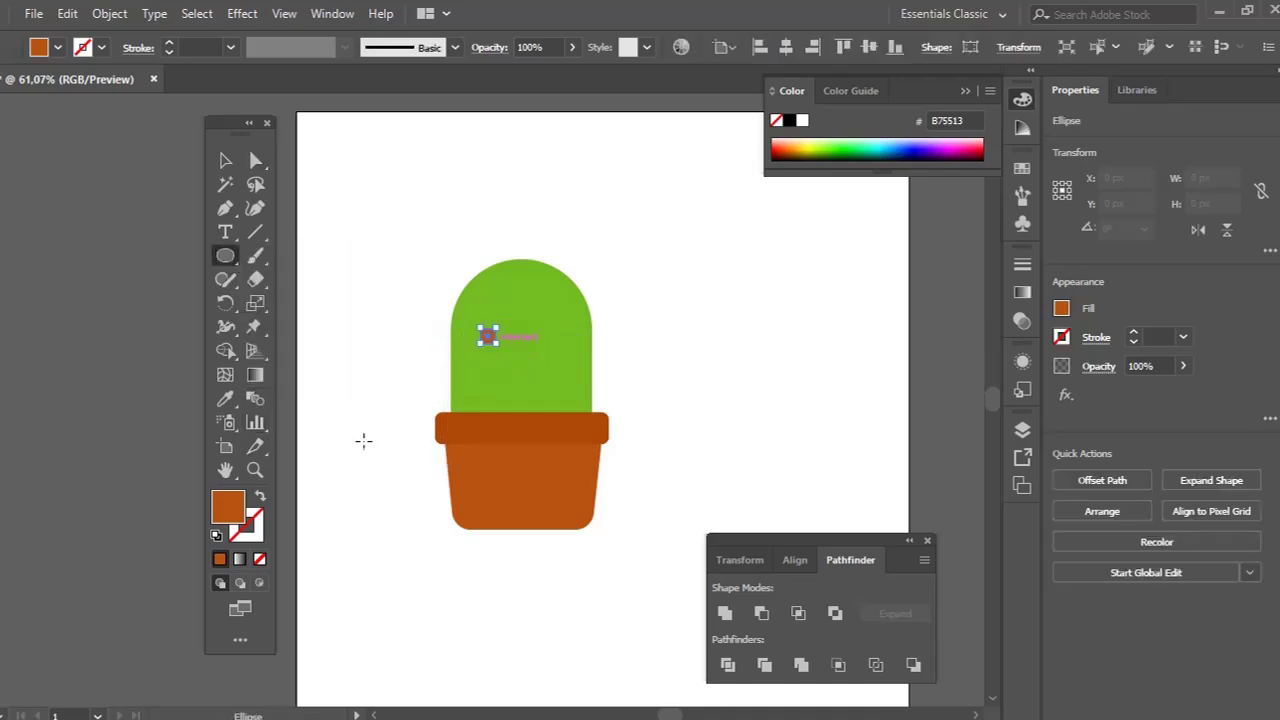
{"action": "double_click", "coordinate": [228, 510]}
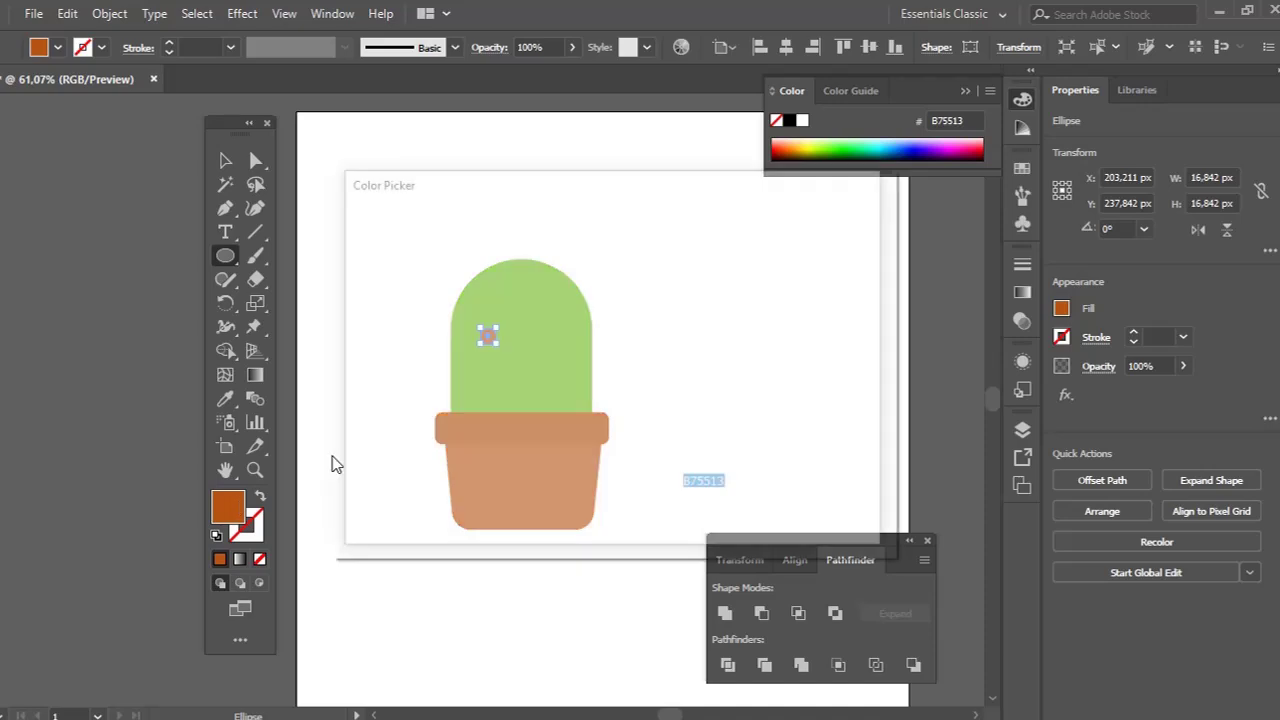
{"action": "left_click", "coordinate": [598, 432]}
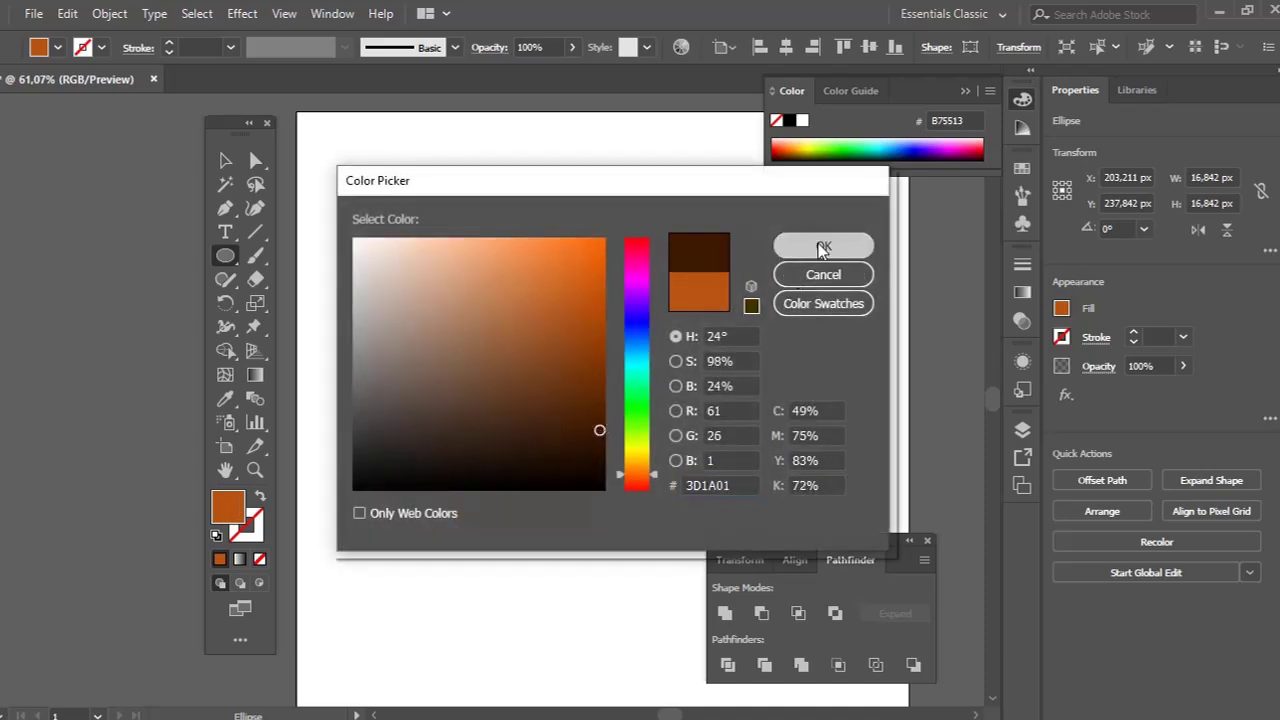
{"action": "left_click", "coordinate": [823, 245]}
{"action": "left_click", "coordinate": [229, 164]}
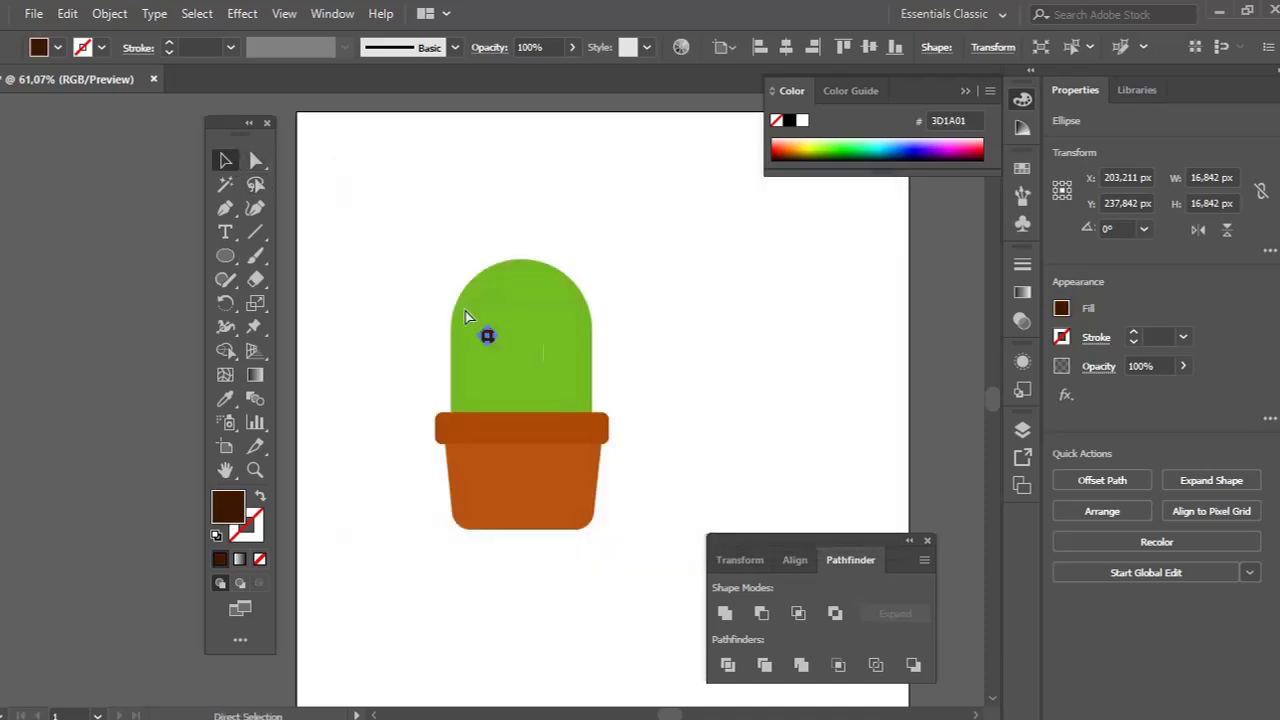
{"action": "left_click", "coordinate": [310, 225]}
Step: Add a small circle about 6 px wide just above the eye and fill it with white
{"action": "key", "text": "z"}
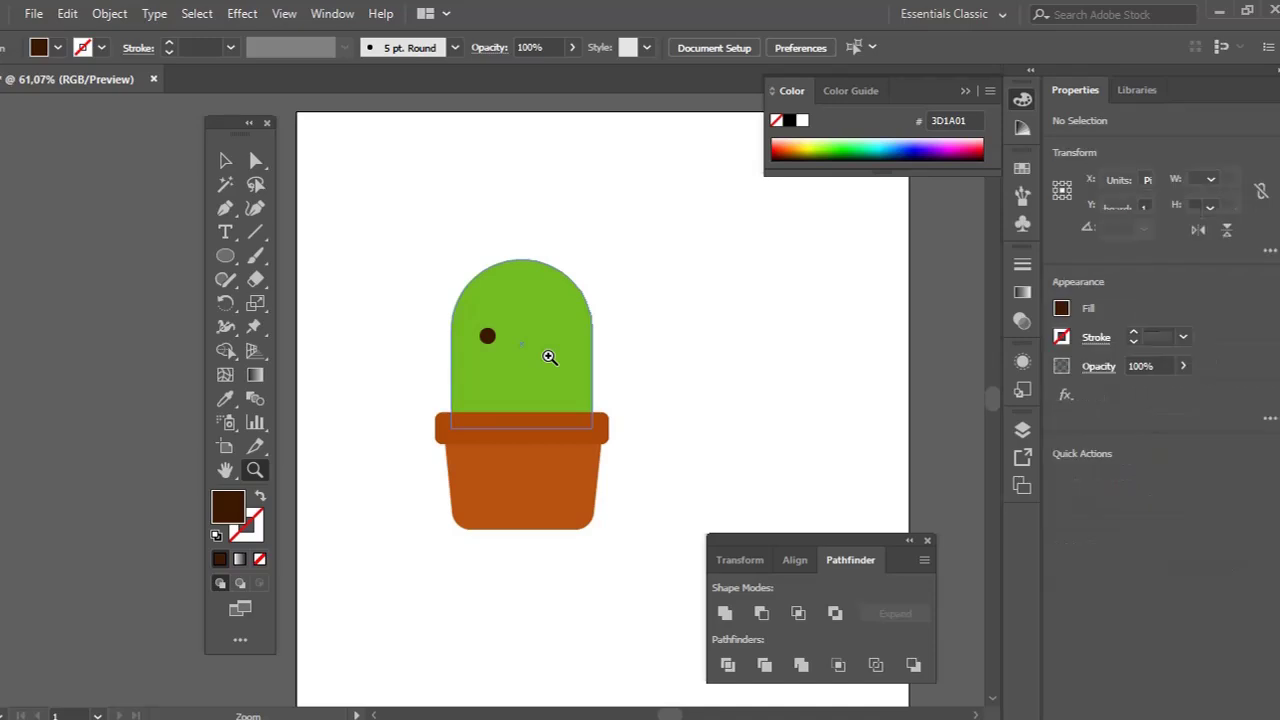
{"action": "left_click", "coordinate": [563, 369]}
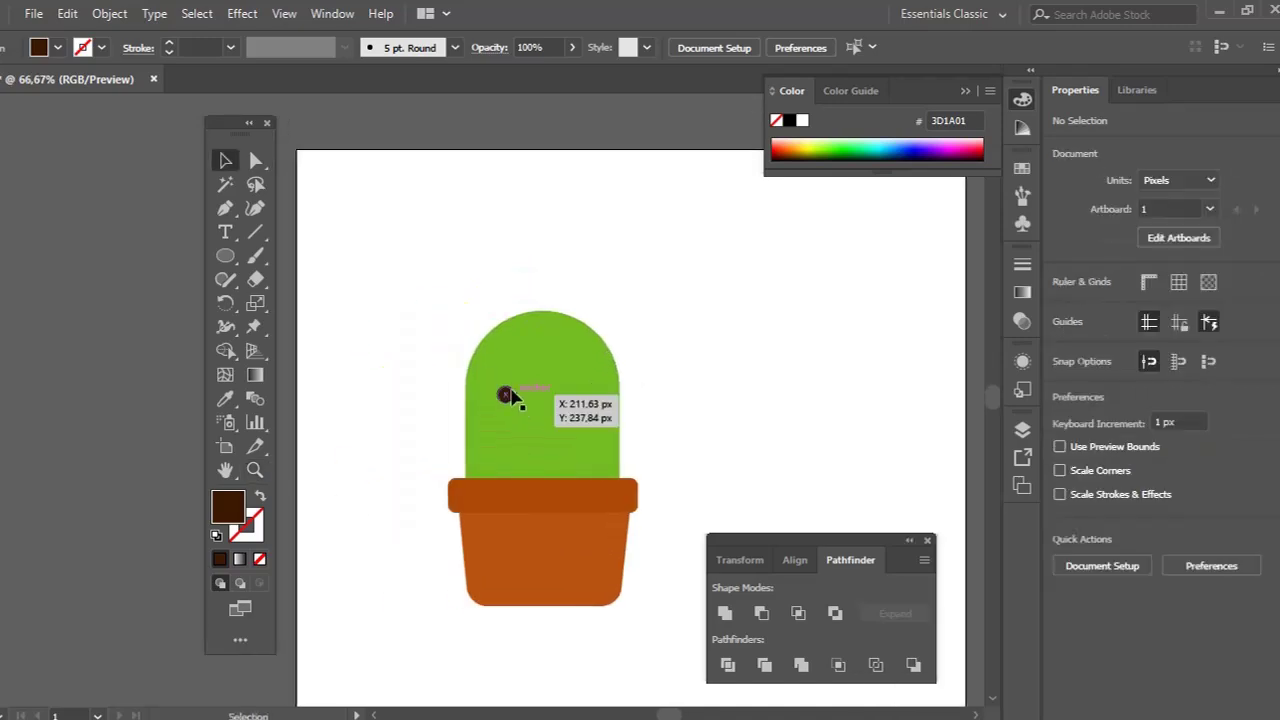
{"action": "left_click", "coordinate": [557, 449]}
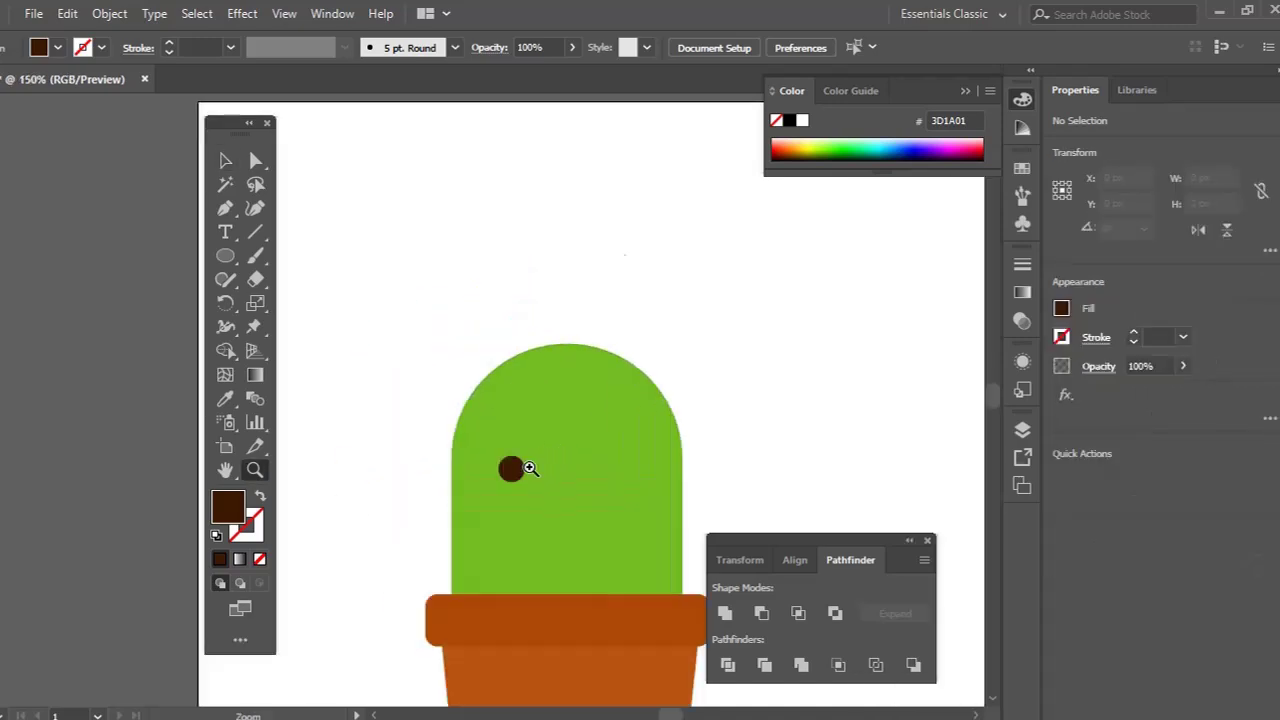
{"action": "left_click", "coordinate": [530, 468]}
{"action": "key", "text": "v"}
{"action": "left_click_drag", "start_coordinate": [494, 337], "coordinate": [516, 295]}
{"action": "key", "text": "i"}
{"action": "left_click", "coordinate": [354, 200]}
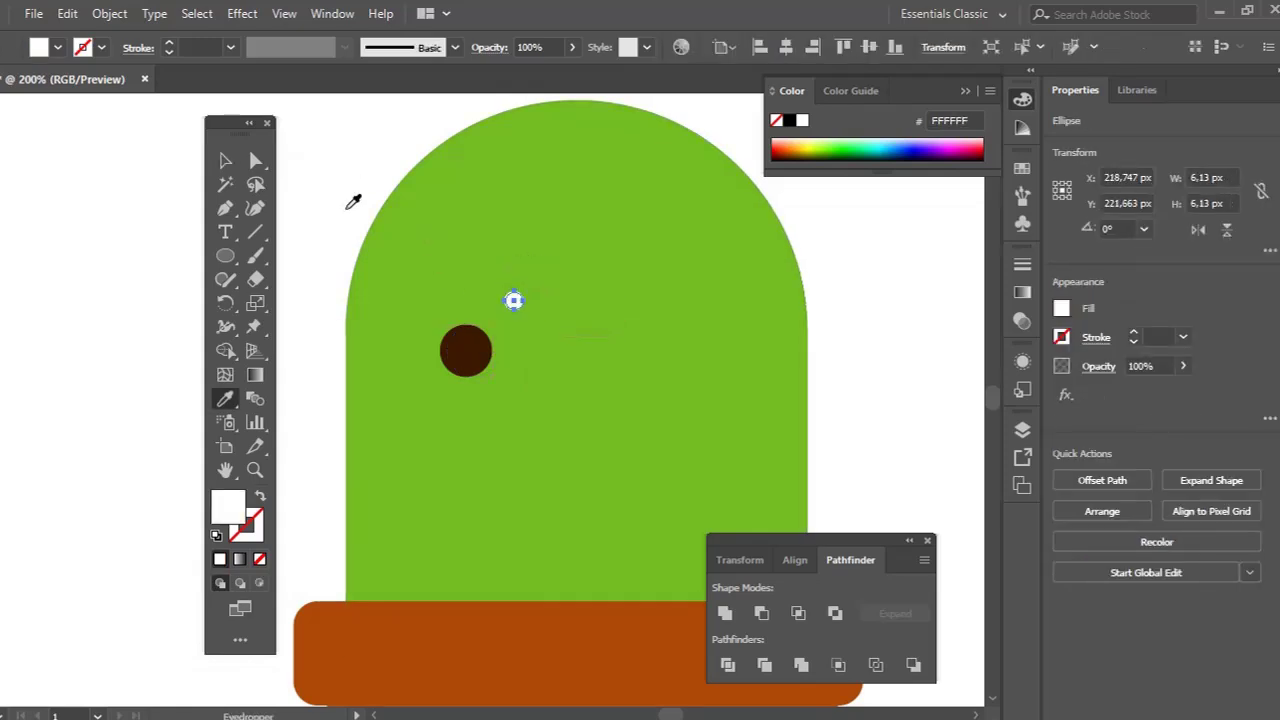
Step: Place the small white circle inside the upper right of the eye as a highlight
{"action": "left_click", "coordinate": [222, 161]}
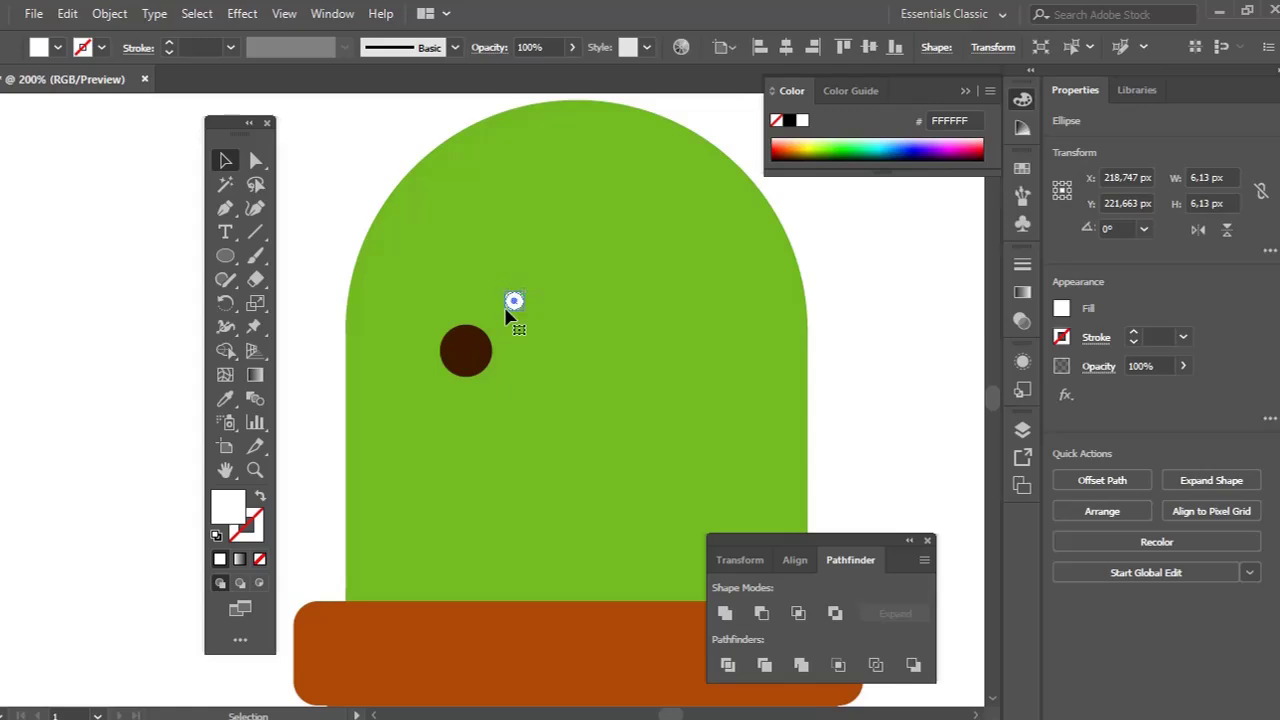
{"action": "left_click_drag", "start_coordinate": [507, 315], "coordinate": [469, 358]}
{"action": "left_click", "coordinate": [318, 294]}
Step: Group the eye with its highlight and place a copy about 61 px to its right at the same height
{"action": "left_click_drag", "start_coordinate": [310, 303], "coordinate": [513, 383]}
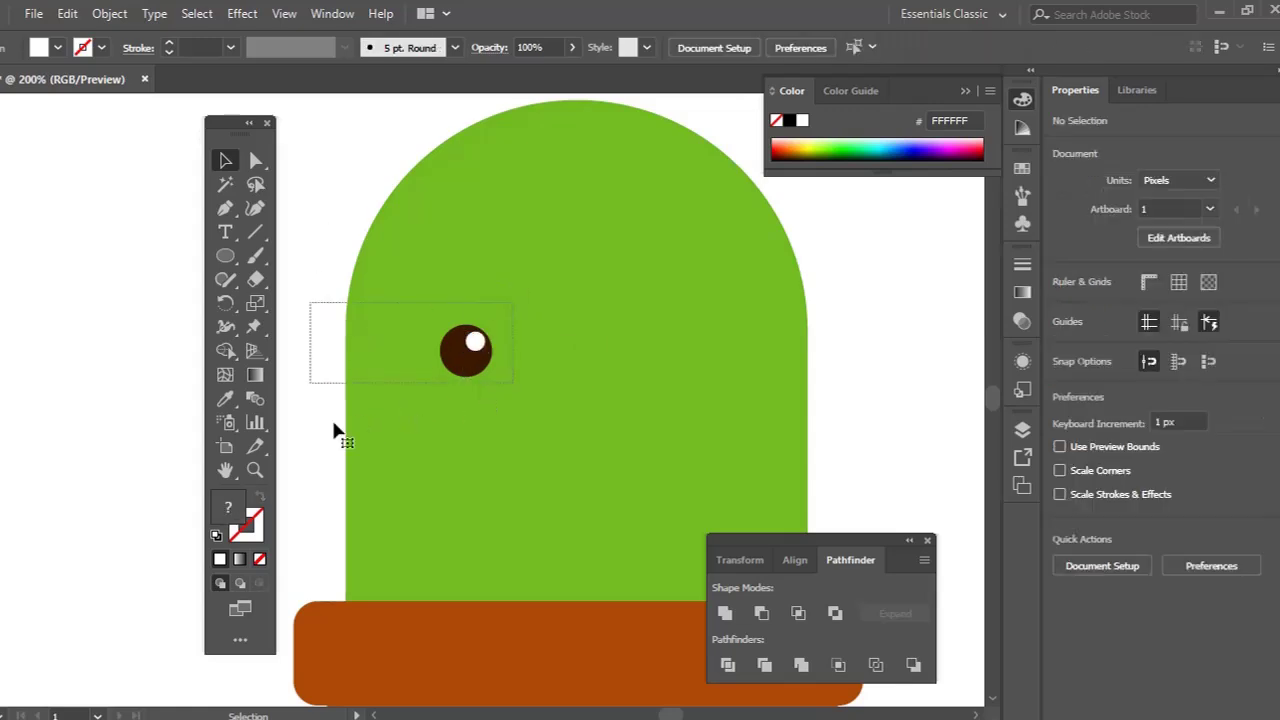
{"action": "left_click", "coordinate": [414, 456], "text": "shift"}
{"action": "key", "text": "ctrl+g"}
{"action": "left_click_drag", "start_coordinate": [474, 348], "coordinate": [662, 350]}
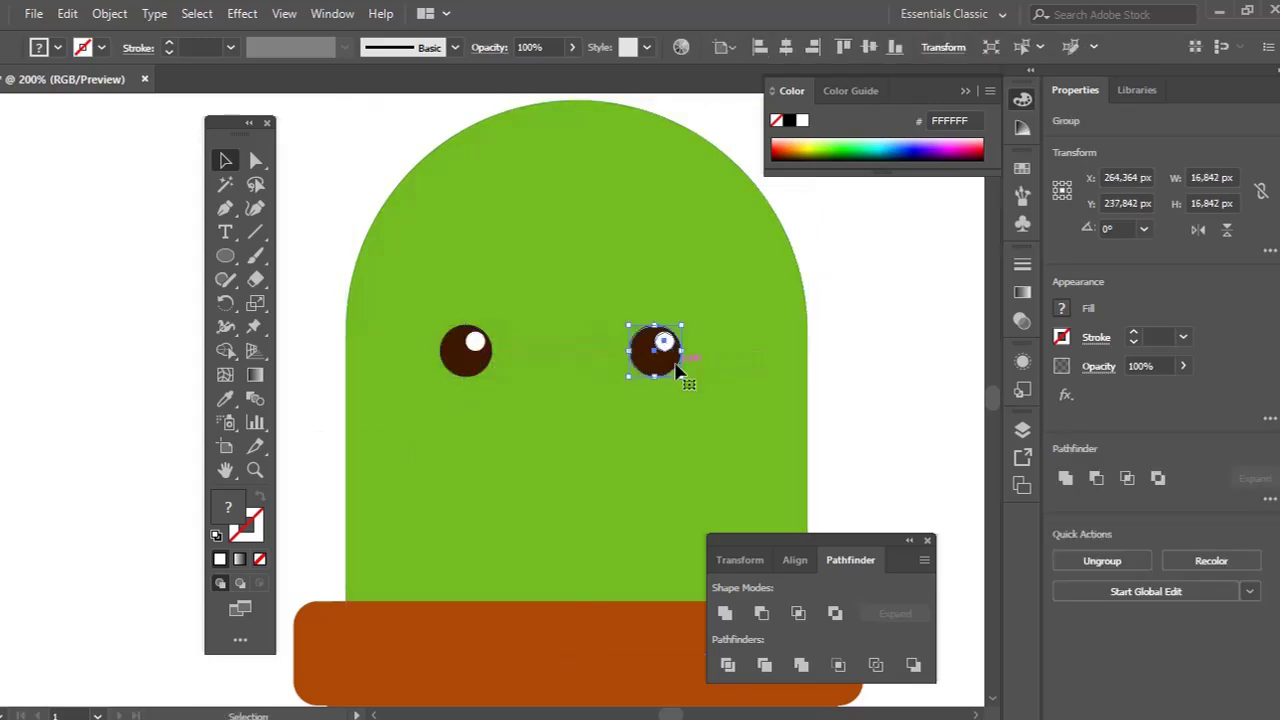
{"action": "key", "text": "ctrl+shift+a"}
Step: Draw an ellipse about 35 by 22.5 px below and between the eyes as the mouth
{"action": "left_click", "coordinate": [226, 258]}
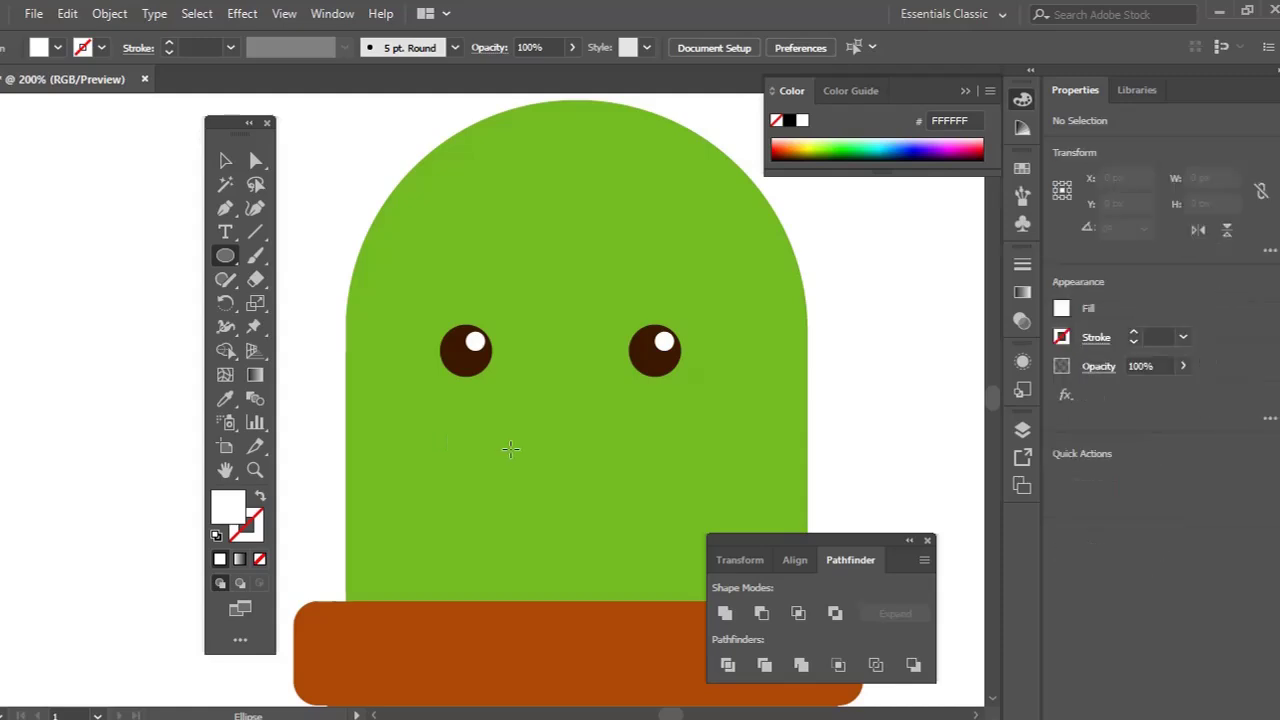
{"action": "left_click_drag", "start_coordinate": [510, 450], "coordinate": [616, 519]}
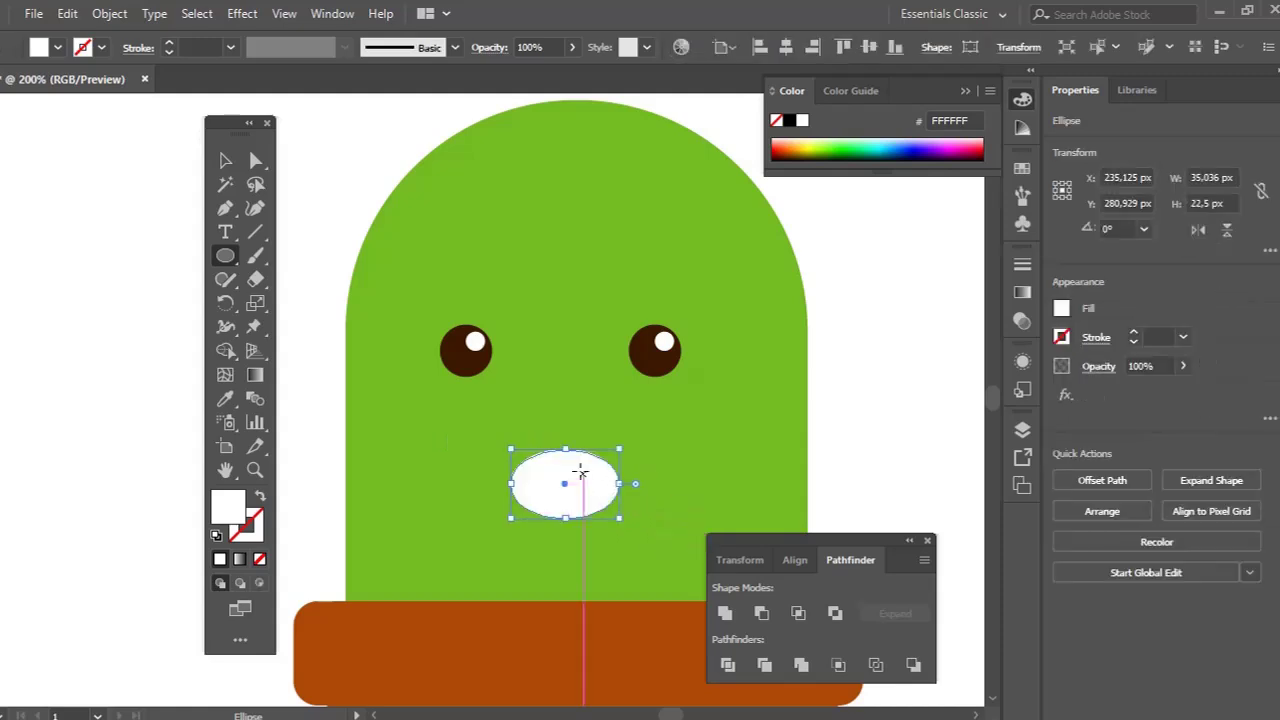
{"action": "key", "text": "a"}
{"action": "left_click", "coordinate": [567, 452]}
{"action": "left_click_drag", "start_coordinate": [567, 452], "coordinate": [566, 471]}
{"action": "key", "text": "ctrl+z"}
Step: Narrow the mouth ellipse symmetrically to about 15 px wide and fill it with dark brown 542404
{"action": "key", "text": "v"}
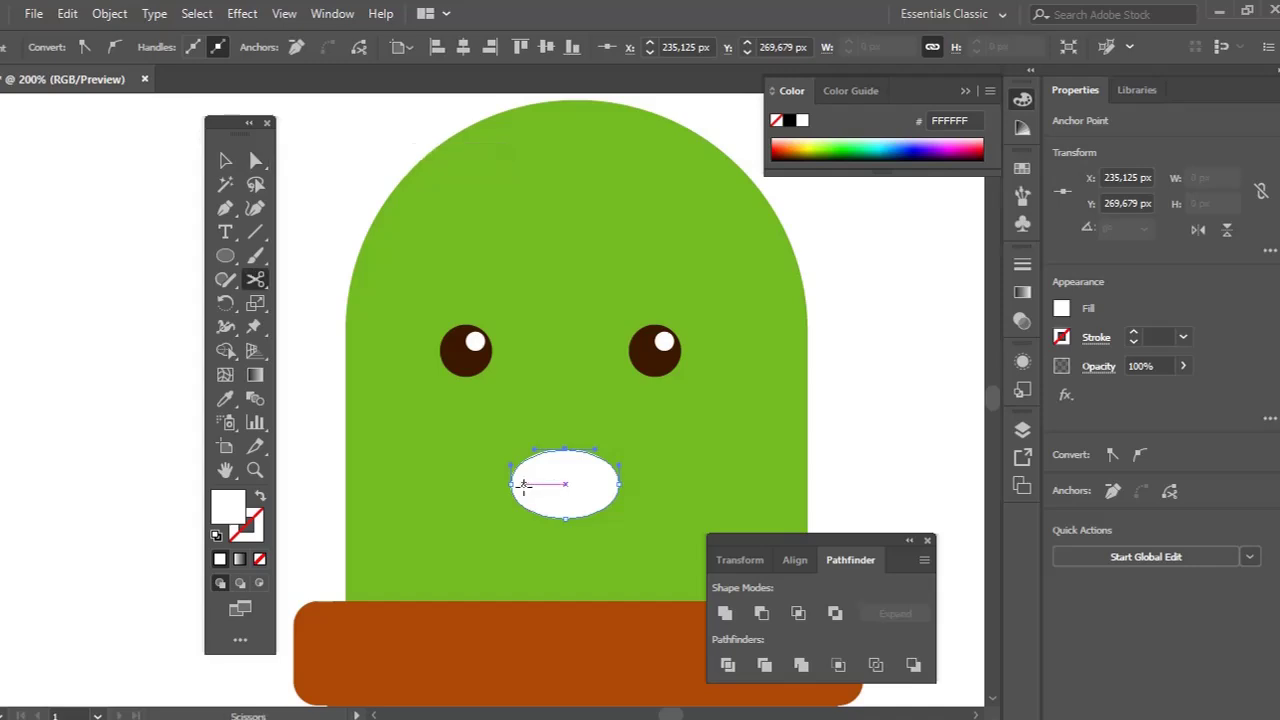
{"action": "left_click_drag", "start_coordinate": [514, 486], "coordinate": [541, 488]}
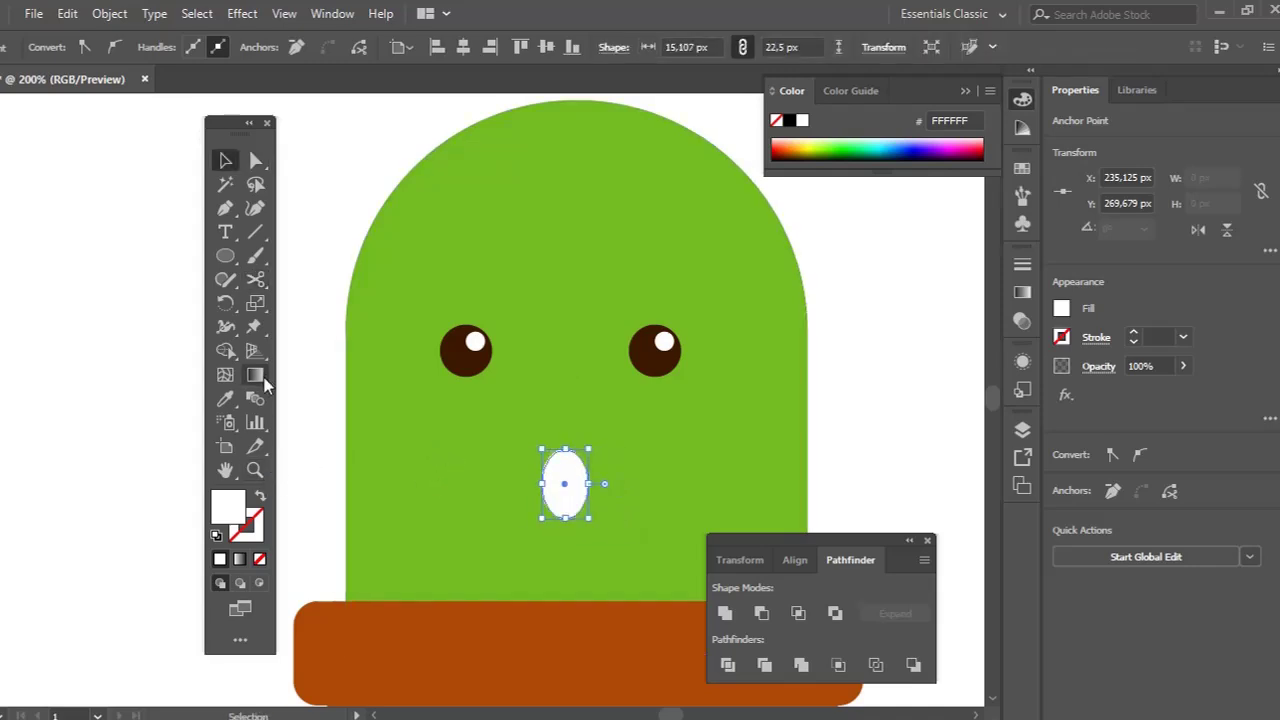
{"action": "left_click", "coordinate": [238, 511]}
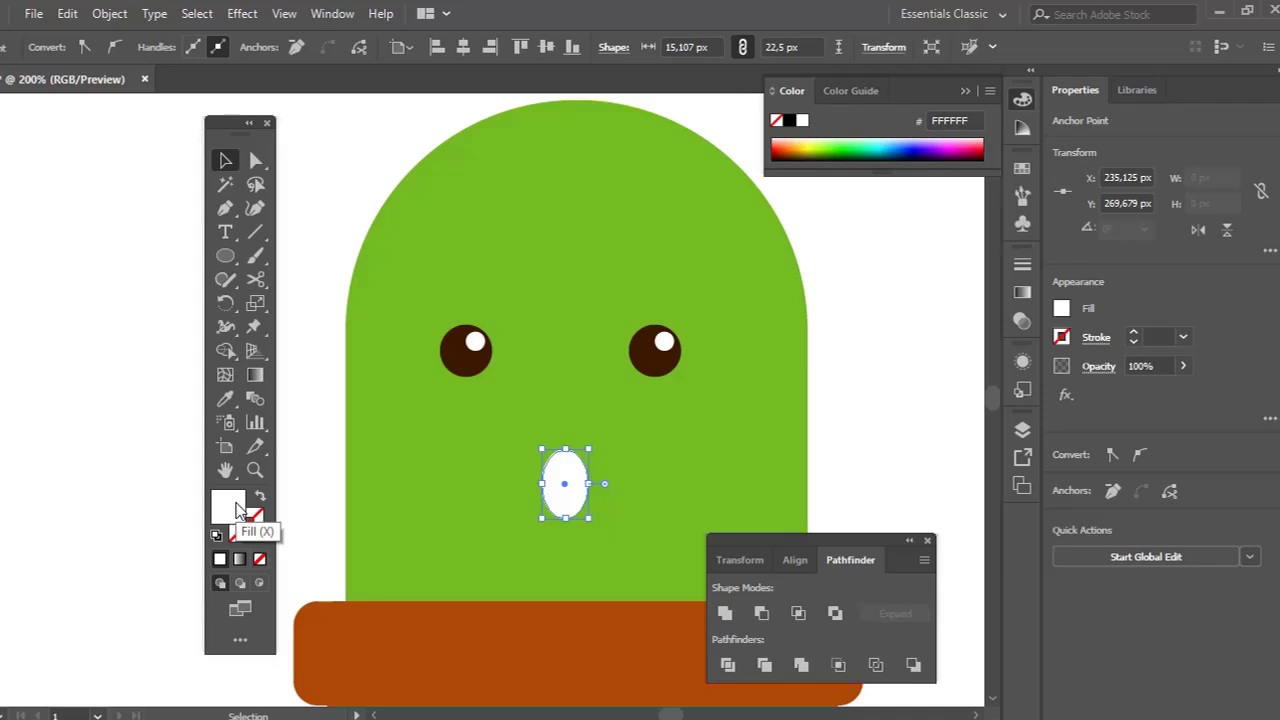
{"action": "double_click", "coordinate": [228, 507]}
{"action": "type", "text": "542404"}
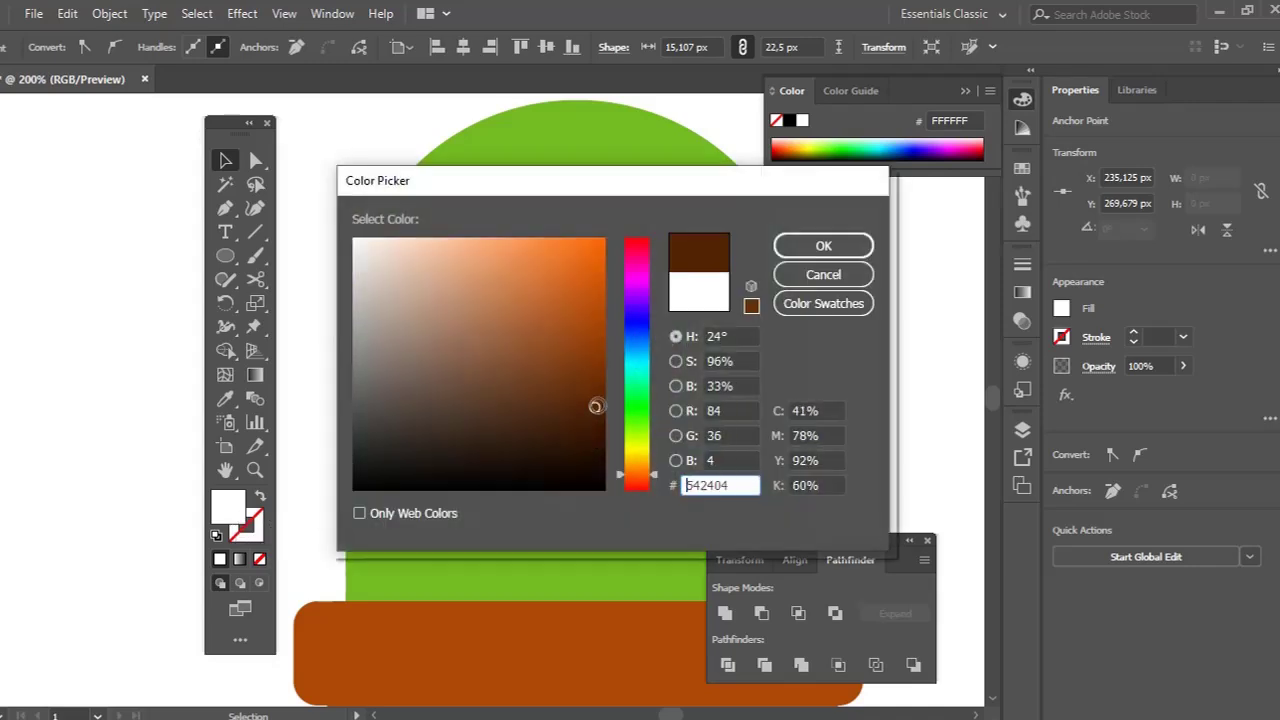
{"action": "left_click", "coordinate": [823, 245]}
Step: Add a smaller ellipse about 9 by 11 px in the lower part of the mouth as a tongue
{"action": "left_click", "coordinate": [255, 161]}
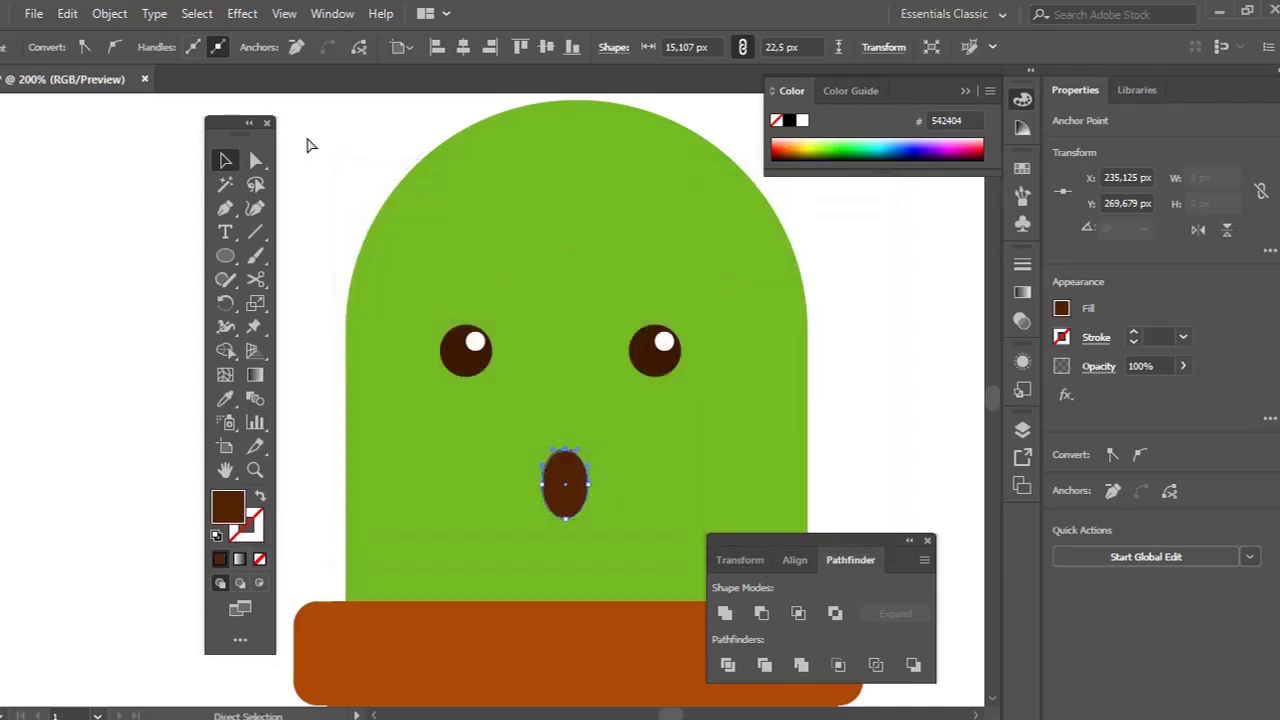
{"action": "left_click", "coordinate": [522, 405]}
{"action": "left_click_drag", "start_coordinate": [571, 468], "coordinate": [576, 499]}
{"action": "key", "text": "v"}
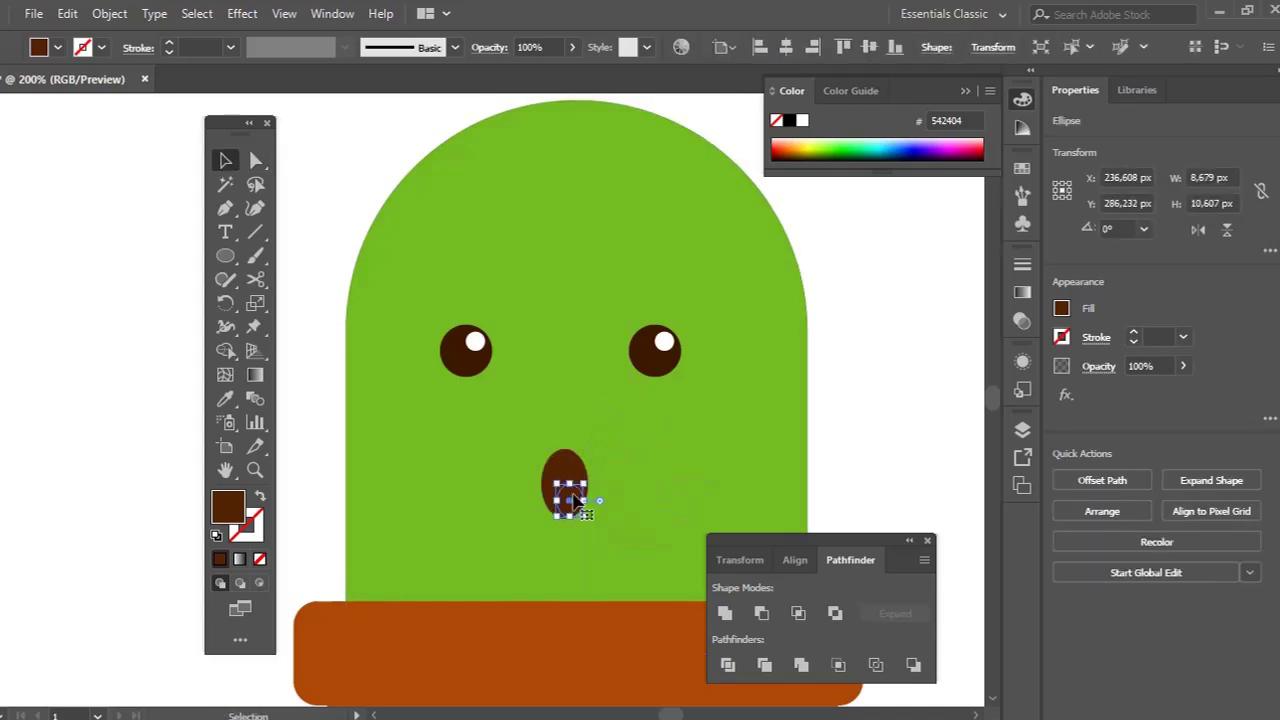
Step: Fill the tongue ellipse with lighter brown A34607
{"action": "double_click", "coordinate": [229, 510]}
{"action": "type", "text": "A34607"}
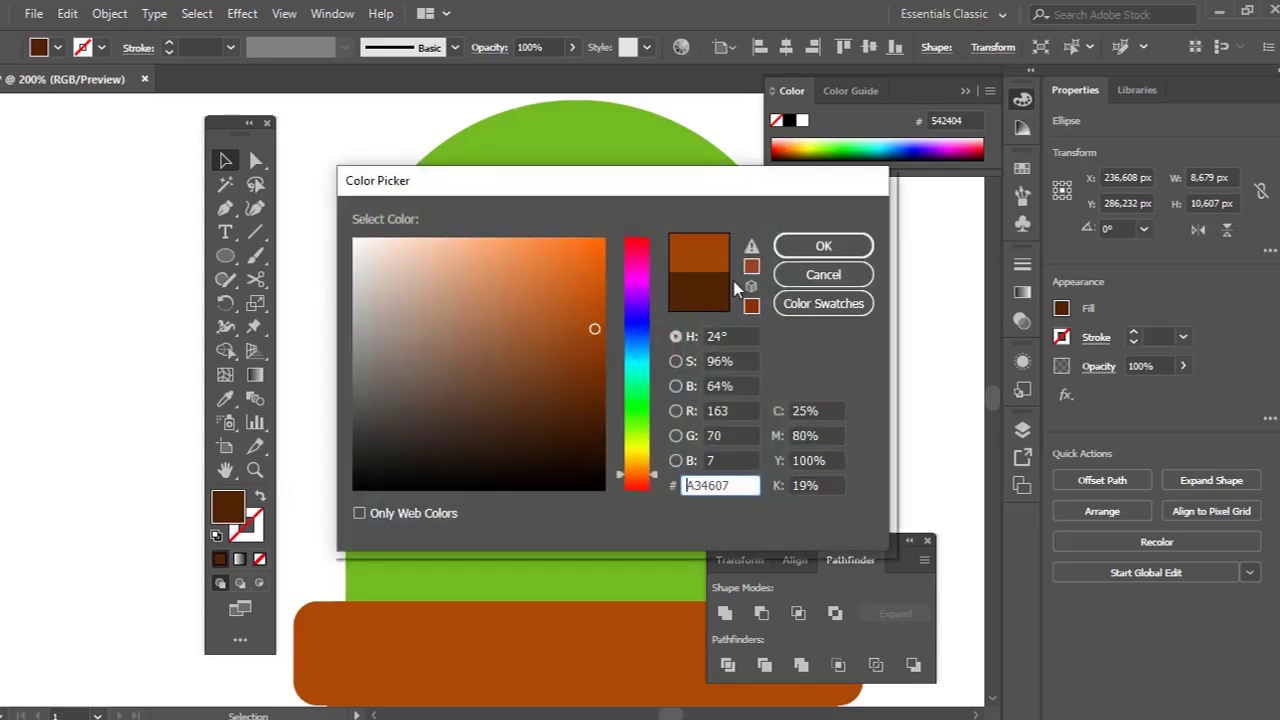
{"action": "left_click", "coordinate": [805, 250]}
{"action": "left_click", "coordinate": [855, 322]}
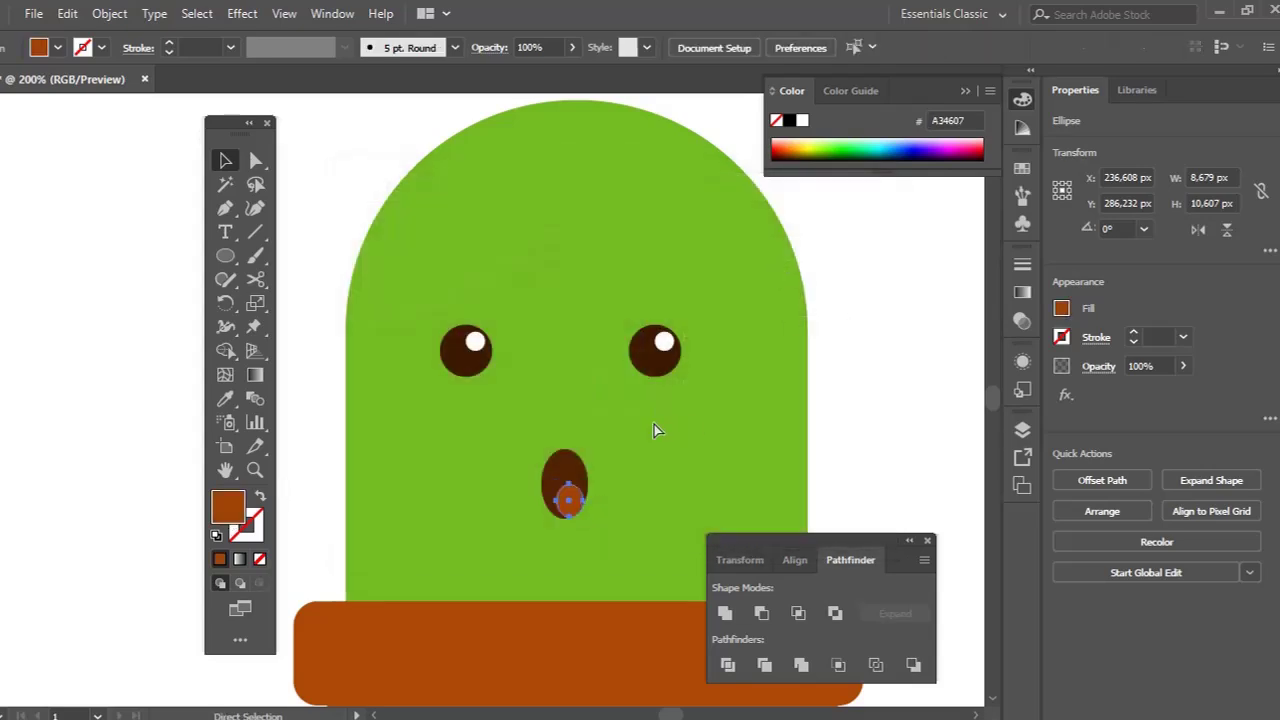
Step: Center the tongue ellipse horizontally within the mouth
{"action": "scroll", "coordinate": [592, 490], "scroll_direction": "up", "scroll_amount": 5}
{"action": "key", "text": "a"}
{"action": "left_click_drag", "start_coordinate": [530, 539], "coordinate": [510, 545]}
Step: Draw a closed, curved arm shape with the Pen tool, extending from the cactus's right side and bending upward to a rounded end
{"action": "key", "text": "z"}
{"action": "left_click", "coordinate": [543, 437], "text": "alt"}
{"action": "left_click", "coordinate": [543, 437], "text": "alt"}
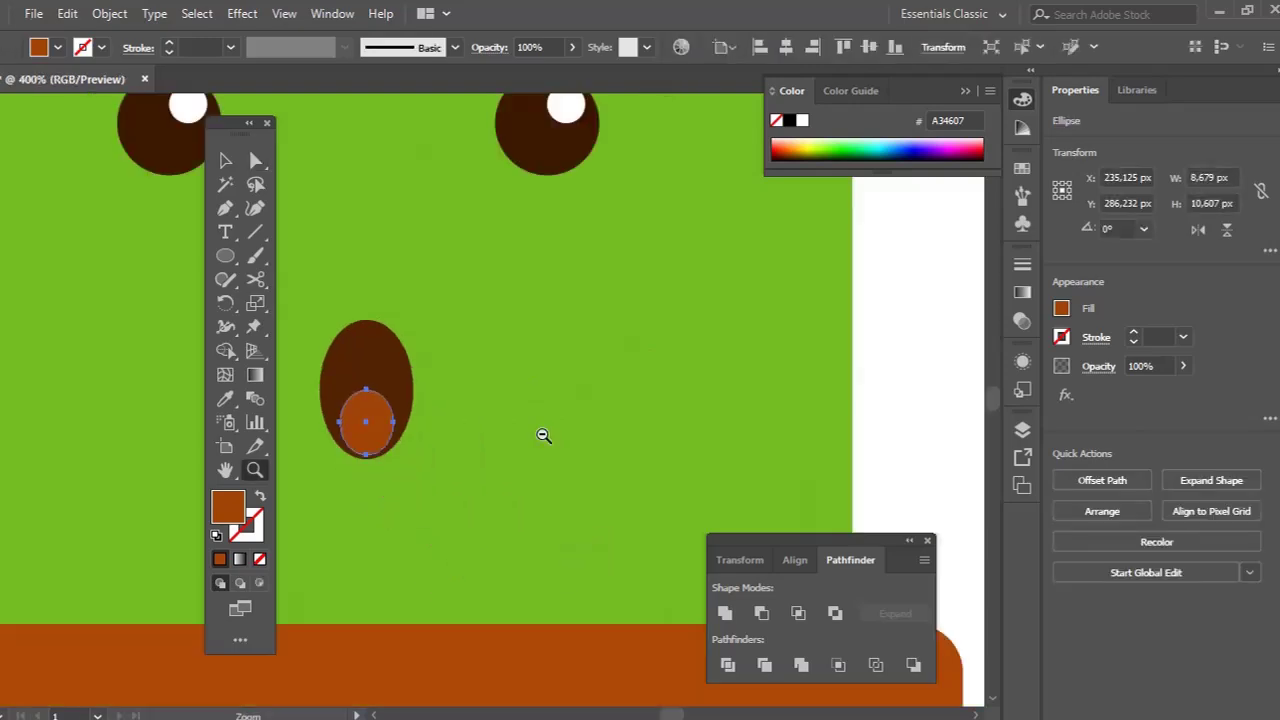
{"action": "left_click", "coordinate": [443, 360], "text": "alt"}
{"action": "left_click", "coordinate": [623, 380], "text": "alt"}
{"action": "left_click_drag", "start_coordinate": [623, 380], "coordinate": [663, 386]}
{"action": "key", "text": "ctrl+shift+a"}
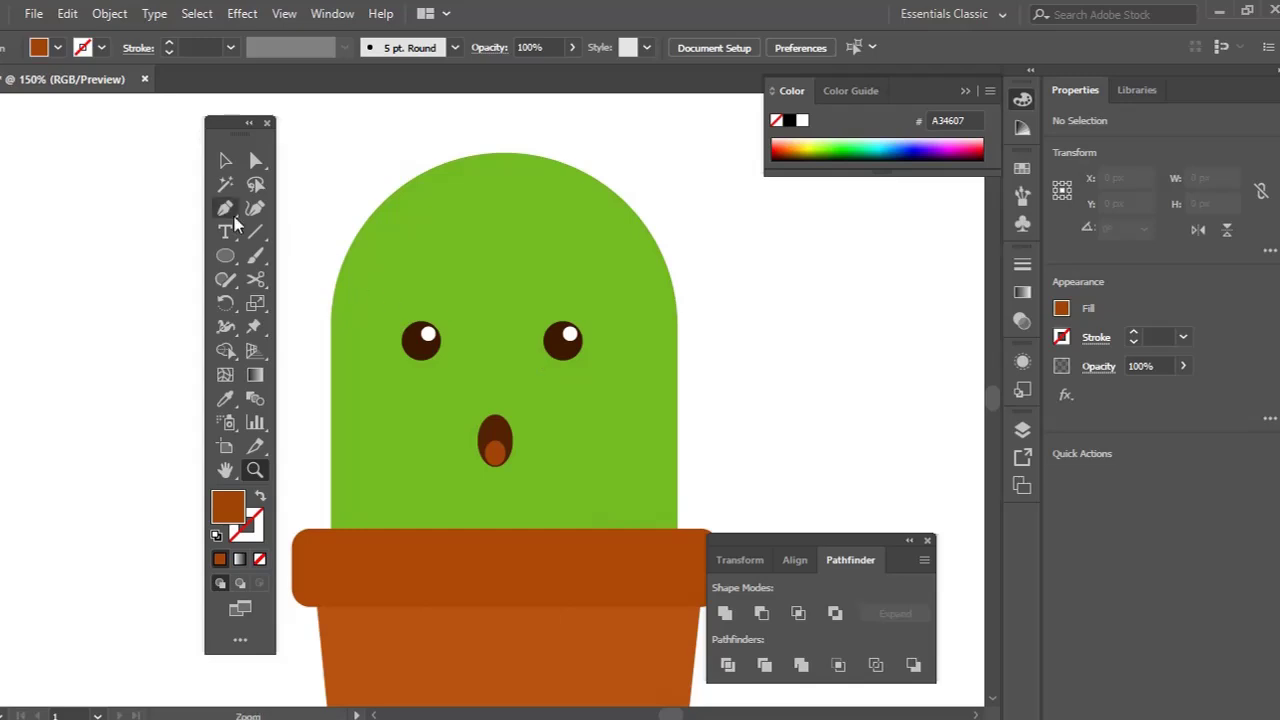
{"action": "left_click_drag", "start_coordinate": [545, 361], "coordinate": [489, 369]}
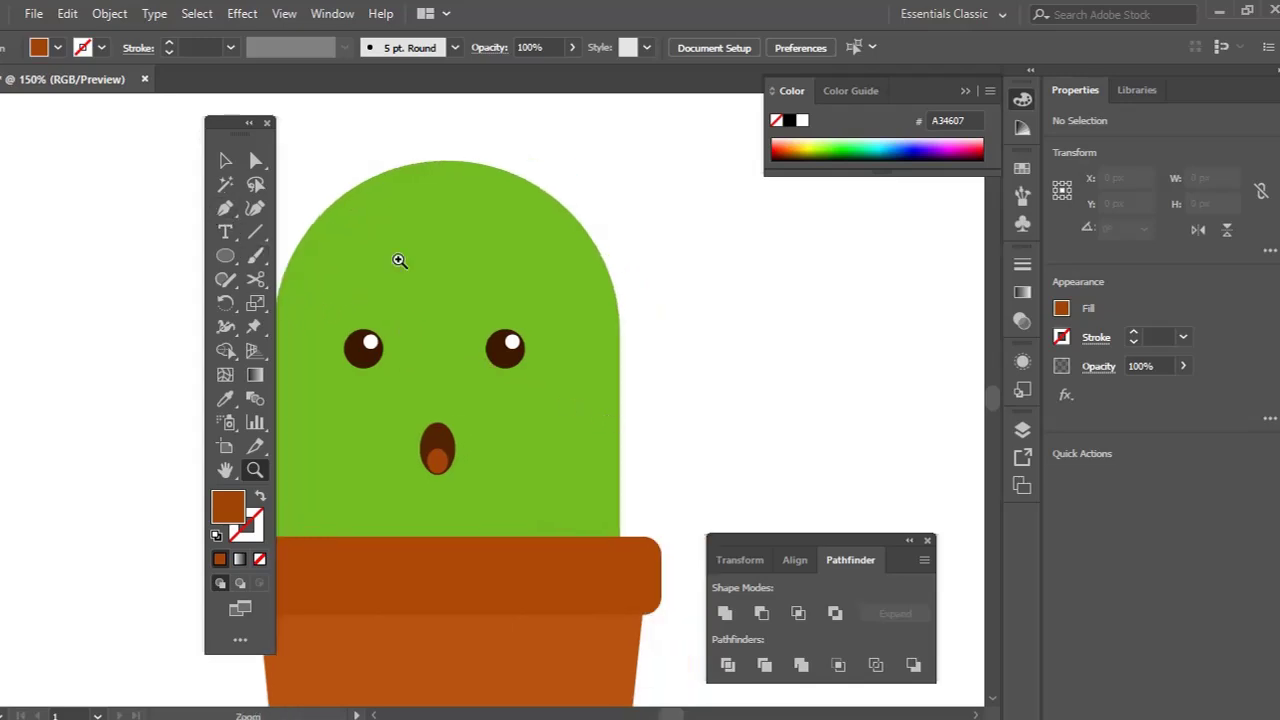
{"action": "left_click", "coordinate": [236, 208]}
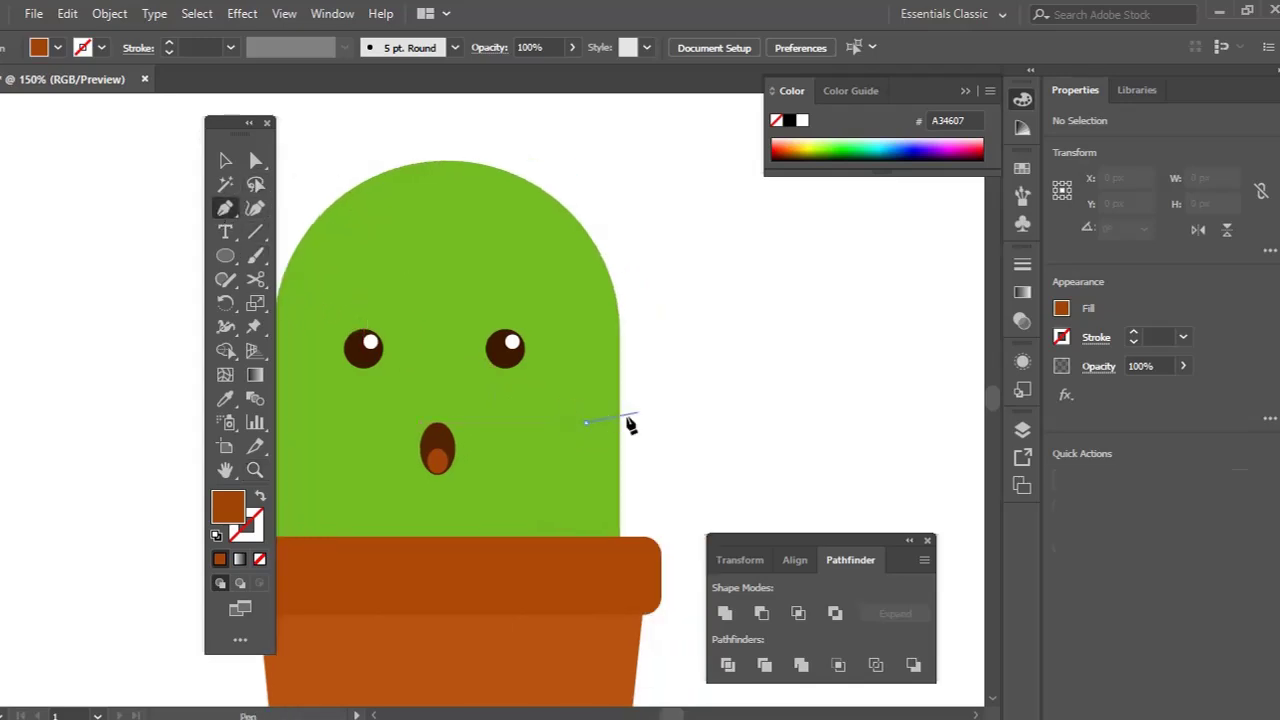
{"action": "left_click_drag", "start_coordinate": [681, 378], "coordinate": [702, 332]}
{"action": "left_click_drag", "start_coordinate": [772, 410], "coordinate": [778, 484]}
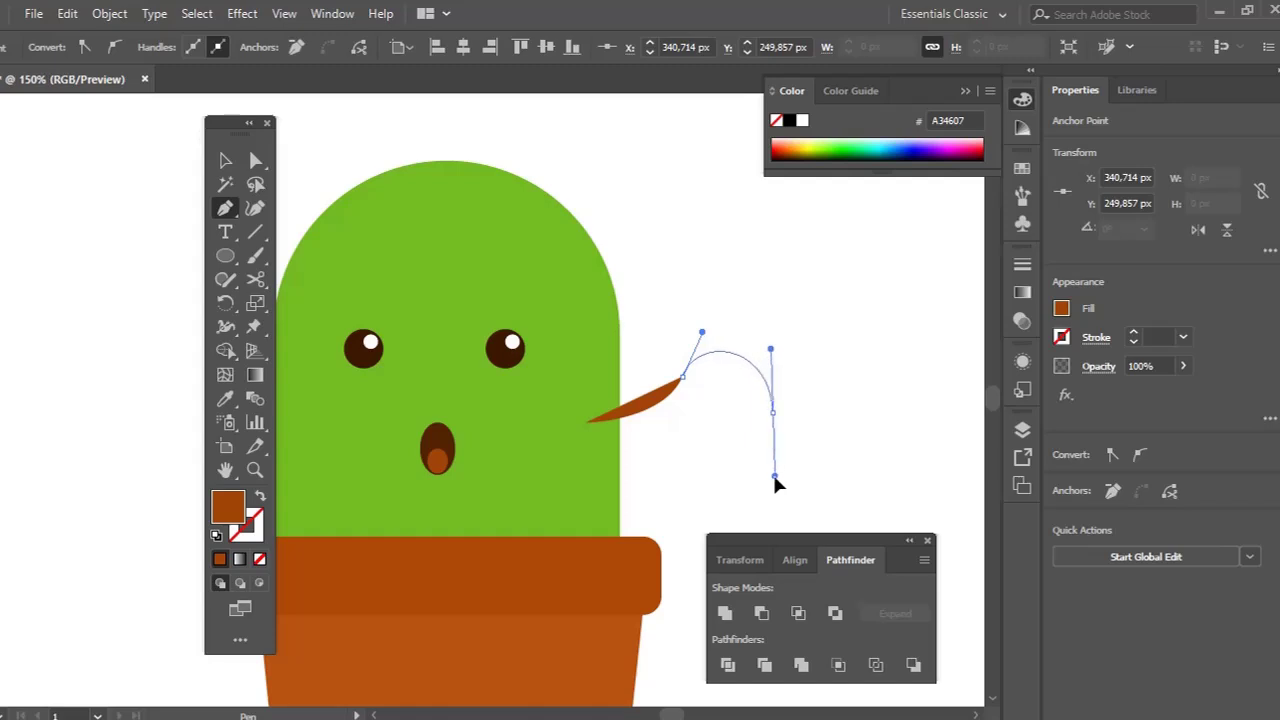
{"action": "mouse_move", "coordinate": [588, 422]}
{"action": "left_mouse_down"}
{"action": "mouse_move", "coordinate": [620, 491]}
{"action": "mouse_move", "coordinate": [586, 463]}
{"action": "mouse_move", "coordinate": [586, 425]}
{"action": "left_mouse_up"}
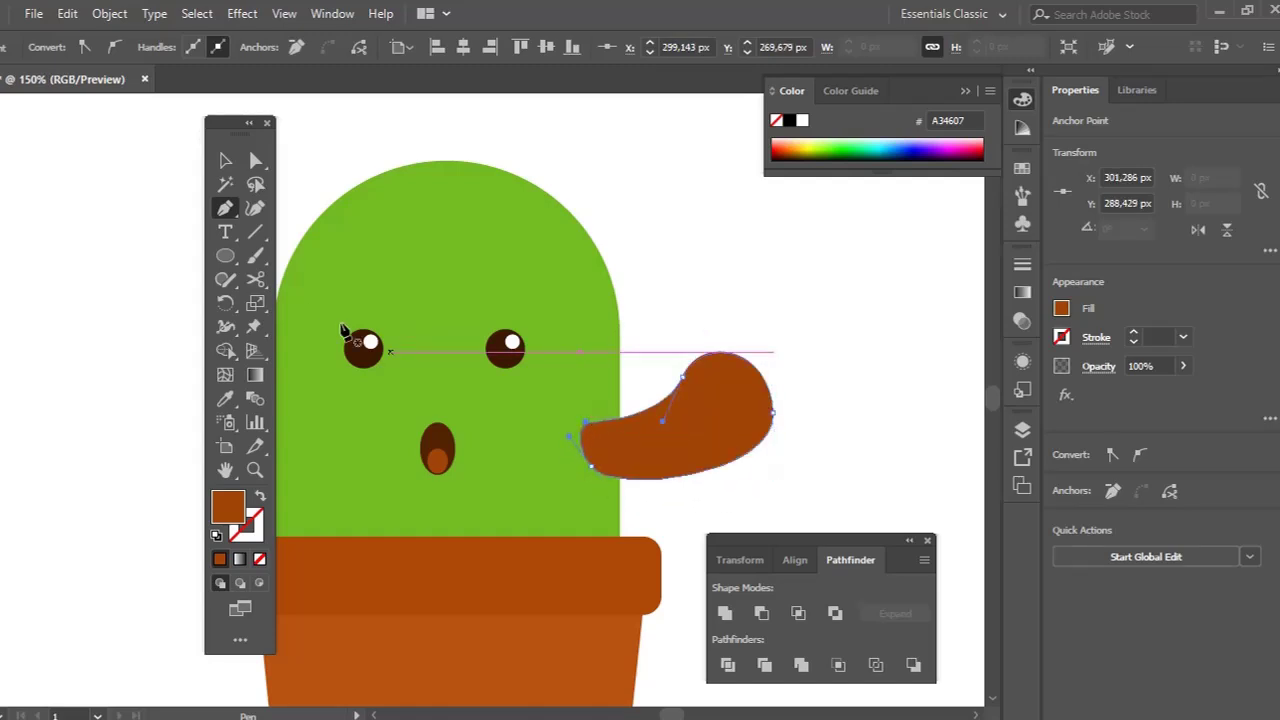
Step: Fill the arm with the cactus body's green 74BC22 by sampling it
{"action": "left_click", "coordinate": [226, 397]}
{"action": "left_click", "coordinate": [588, 267]}
{"action": "key", "text": "ctrl+shift+a"}
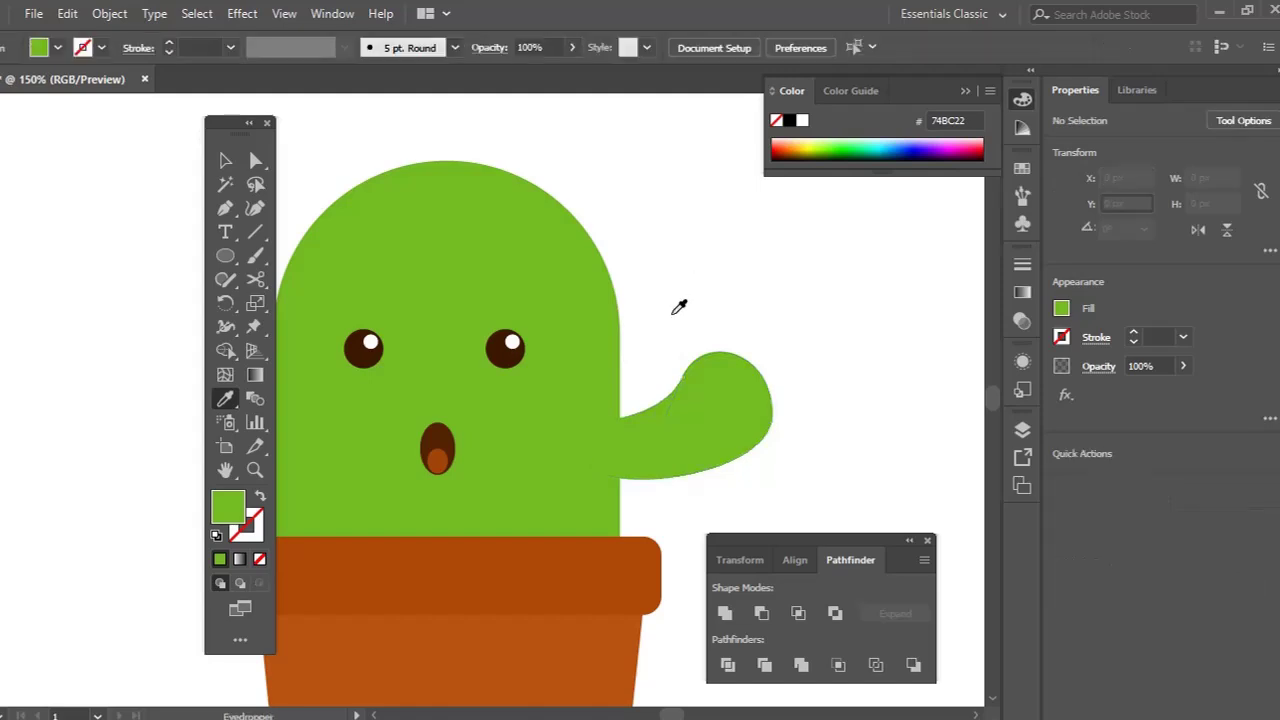
Step: Place a copy of the arm over the cactus's left side at the same height
{"action": "key", "text": "z"}
{"action": "left_click", "coordinate": [623, 334], "text": "alt"}
{"action": "left_click_drag", "start_coordinate": [623, 334], "coordinate": [812, 290]}
{"action": "key", "text": "v"}
{"action": "left_click_drag", "start_coordinate": [686, 434], "coordinate": [410, 450]}
{"action": "left_click_drag", "start_coordinate": [460, 415], "coordinate": [460, 415]}
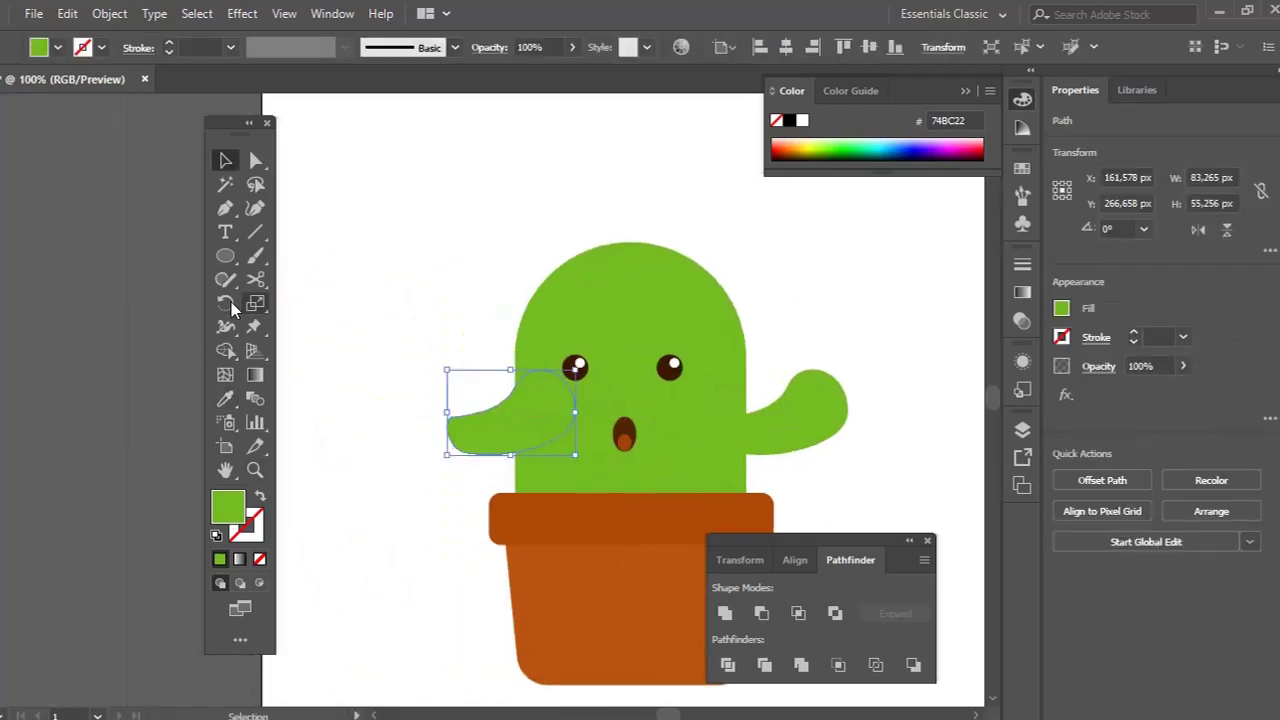
Step: Reflect the copied arm about the vertical axis so its rounded end faces outward
{"action": "left_click_drag", "start_coordinate": [228, 302], "coordinate": [268, 330]}
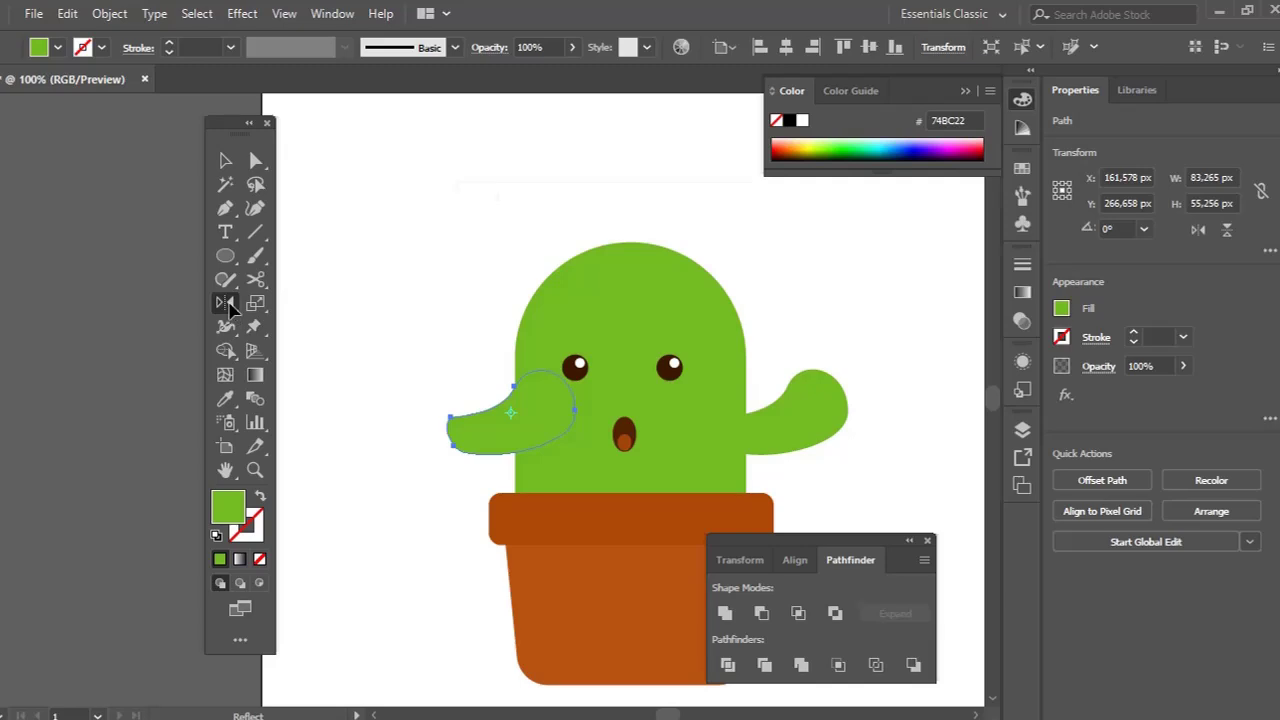
{"action": "double_click", "coordinate": [228, 306]}
{"action": "left_click", "coordinate": [639, 493]}
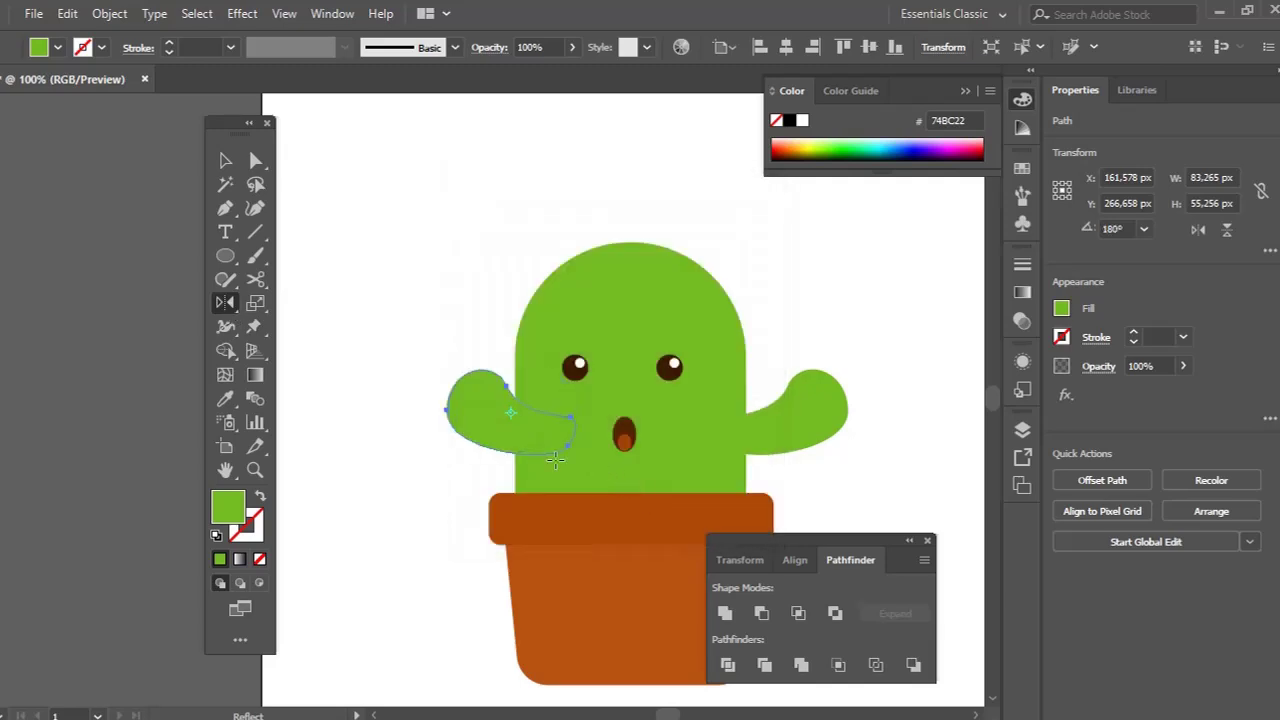
Step: Move the mirrored arm about 25 px left so its inner end just overlaps the cactus body
{"action": "key", "text": "v"}
{"action": "left_click_drag", "start_coordinate": [537, 443], "coordinate": [489, 440]}
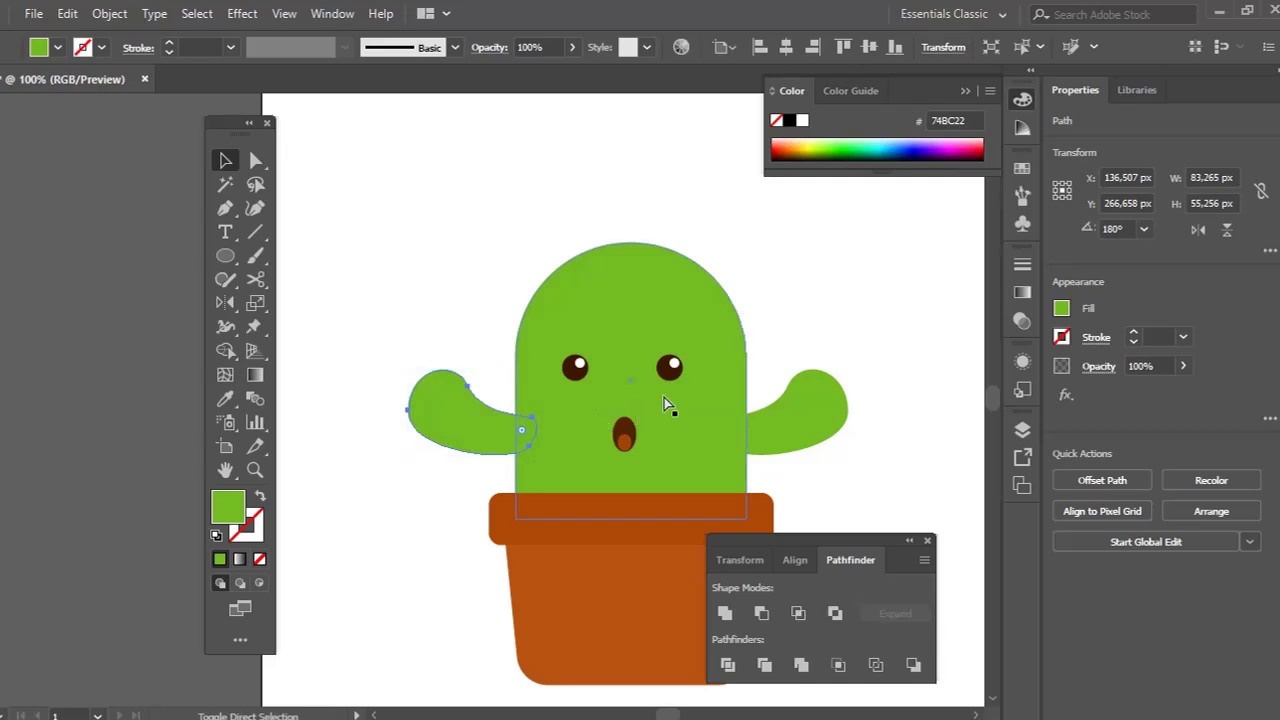
{"action": "left_click", "coordinate": [543, 143]}
Step: Draw a diagonal line about 6.5 by 6.5 px beside the head's upper-right edge, with no fill and the default 1 pt black stroke
{"action": "scroll", "coordinate": [543, 143], "scroll_direction": "right", "scroll_amount": 3}
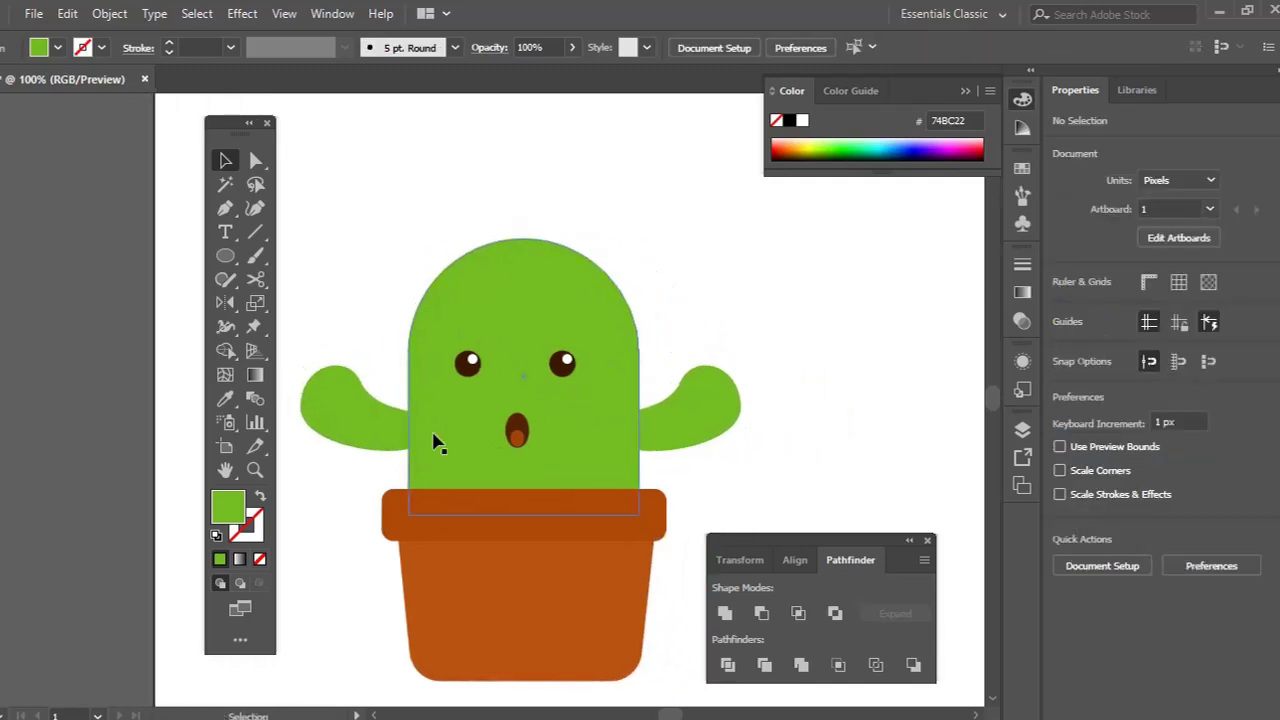
{"action": "left_click", "coordinate": [225, 208]}
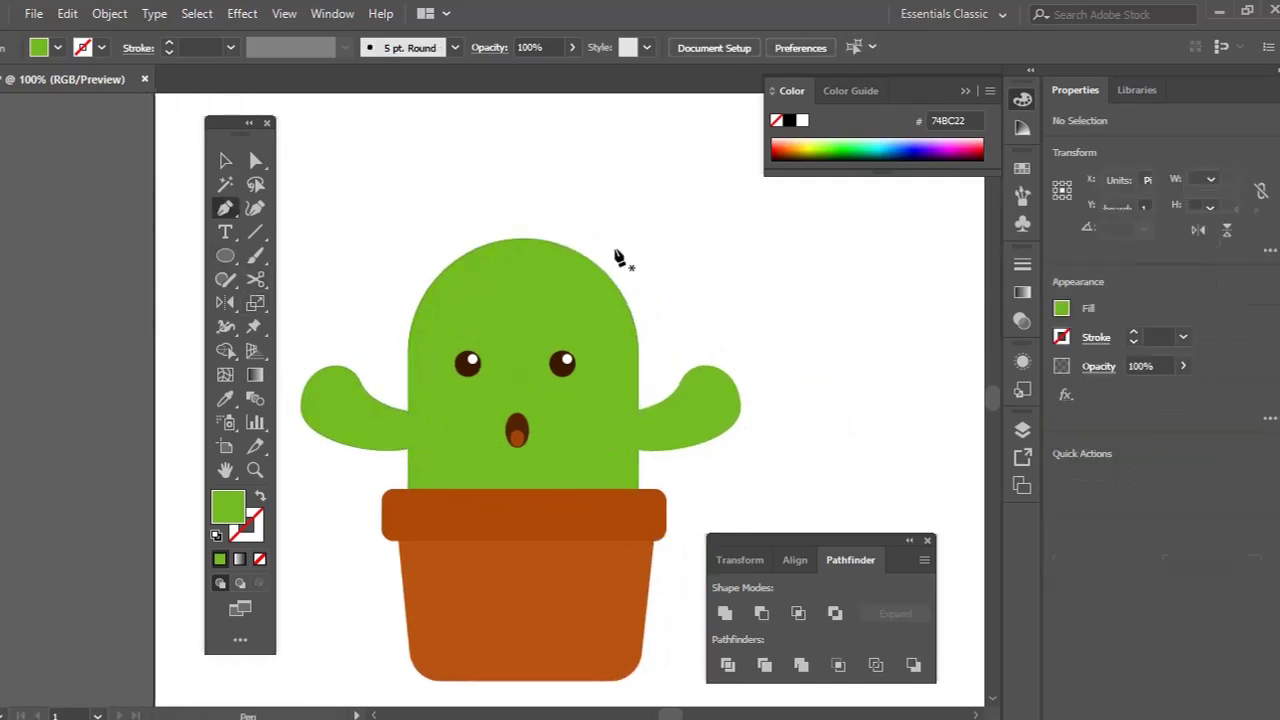
{"action": "left_click_drag", "start_coordinate": [609, 247], "coordinate": [289, 458]}
{"action": "left_click", "coordinate": [217, 535]}
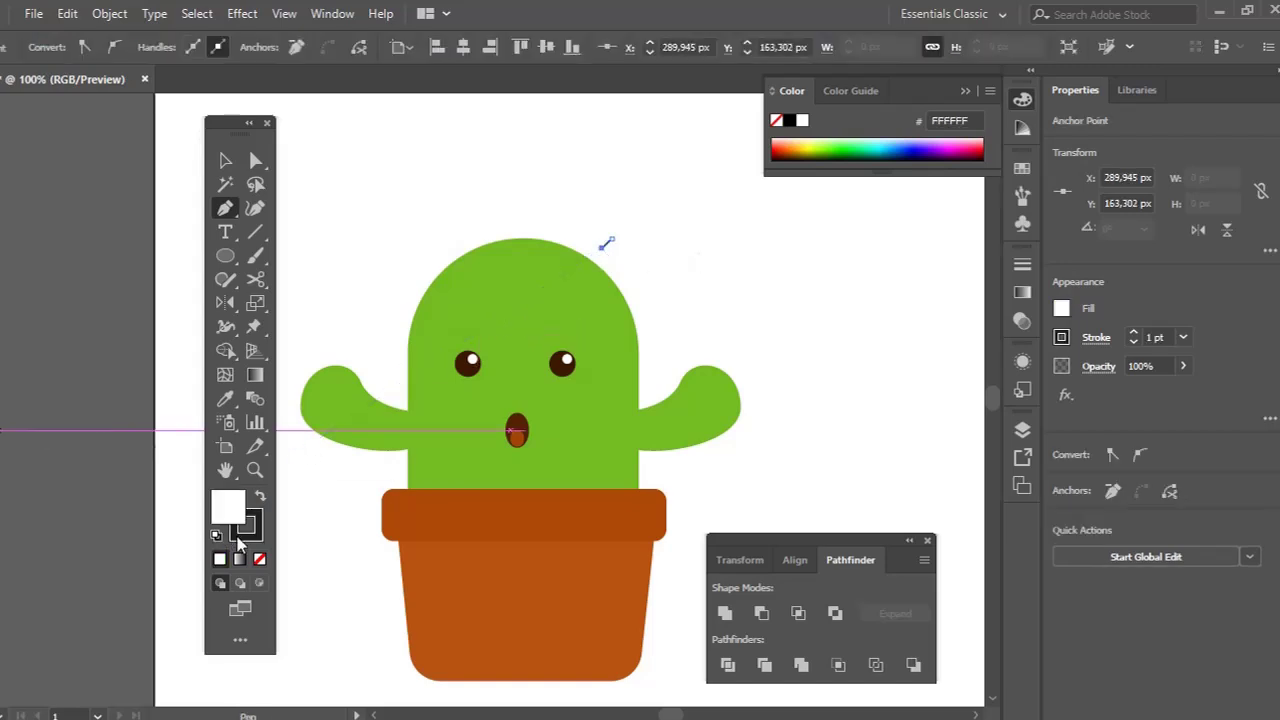
{"action": "left_click", "coordinate": [260, 560]}
{"action": "left_click", "coordinate": [580, 194], "text": "ctrl"}
{"action": "key", "text": "z"}
{"action": "left_click_drag", "start_coordinate": [577, 197], "coordinate": [657, 335]}
{"action": "key", "text": "v"}
{"action": "left_click_drag", "start_coordinate": [423, 306], "coordinate": [463, 372]}
{"action": "left_click_drag", "start_coordinate": [463, 372], "coordinate": [641, 326]}
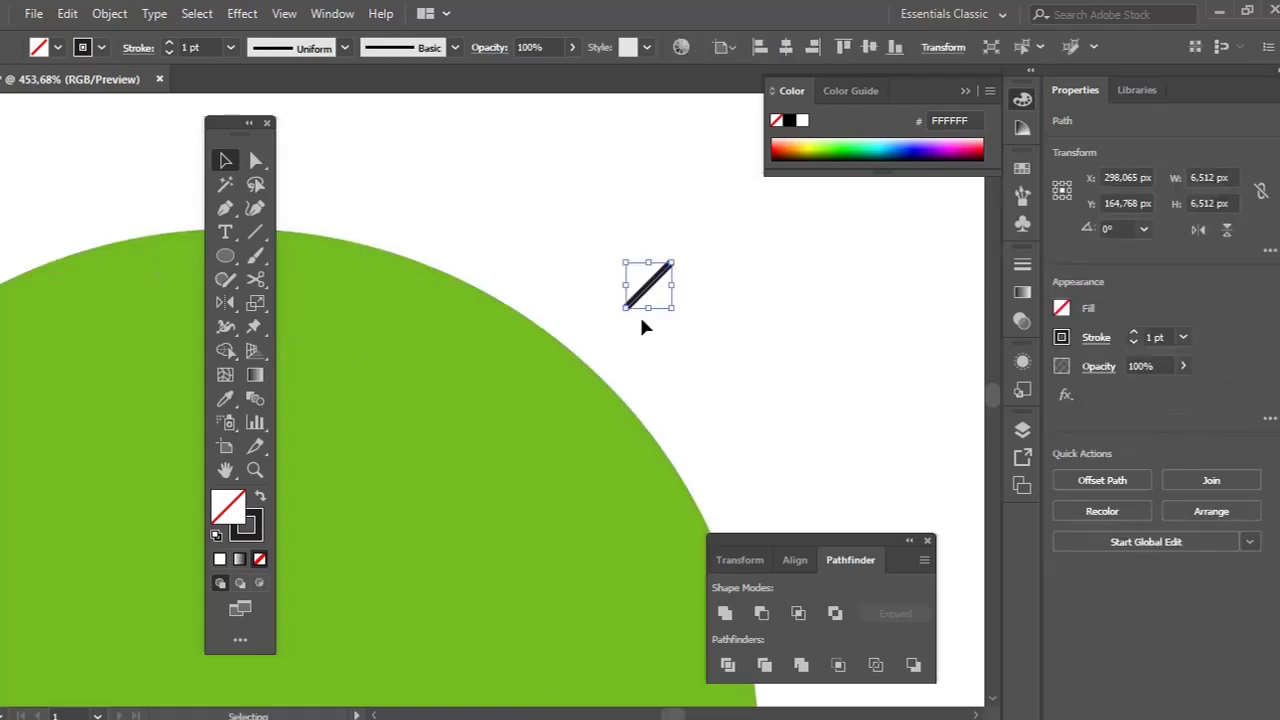
Step: Set the short line's stroke weight to 3 pt with round caps and round joins
{"action": "left_click", "coordinate": [231, 48]}
{"action": "left_click", "coordinate": [255, 214]}
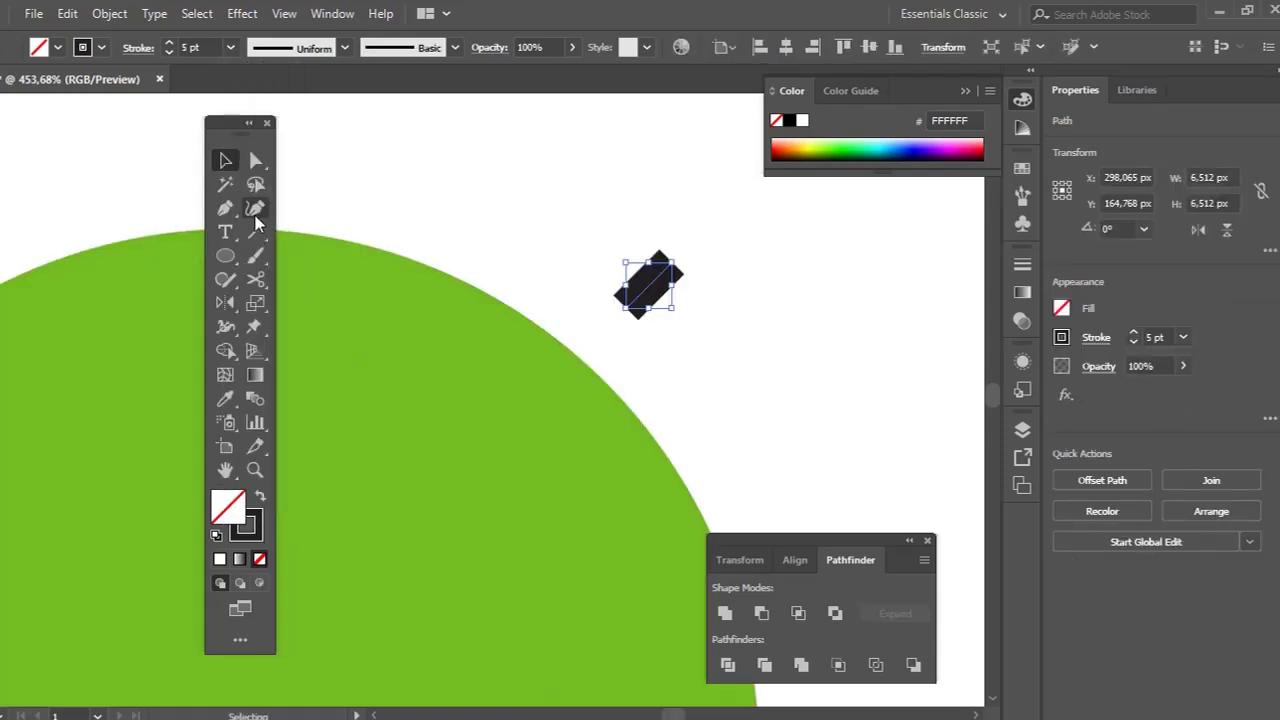
{"action": "left_click", "coordinate": [231, 47]}
{"action": "left_click", "coordinate": [250, 153]}
{"action": "left_click", "coordinate": [231, 48]}
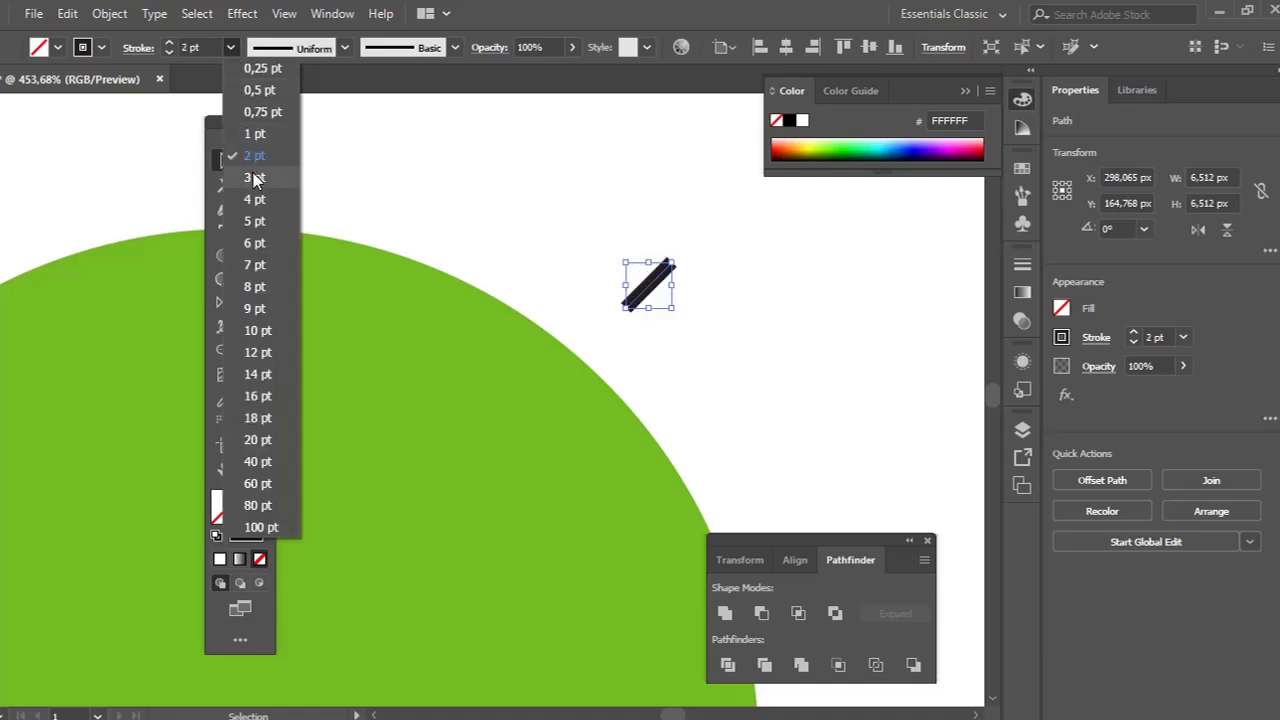
{"action": "left_click", "coordinate": [256, 172]}
{"action": "left_click", "coordinate": [140, 50]}
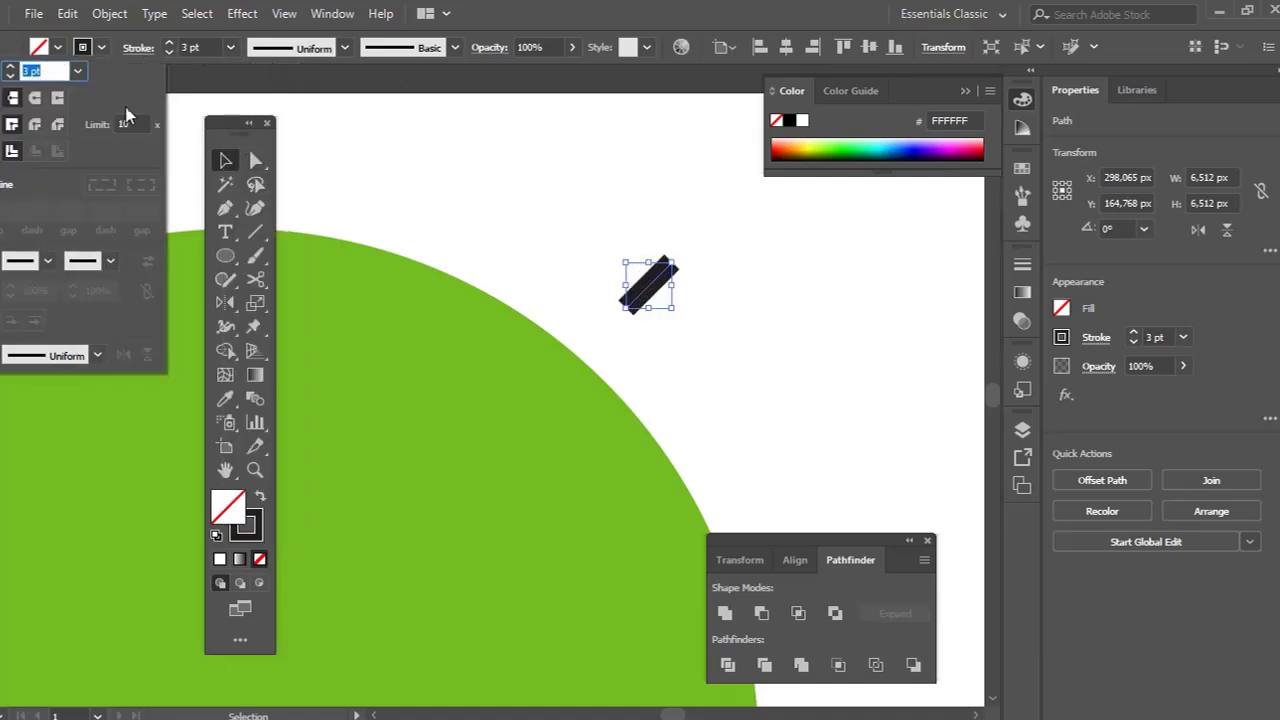
{"action": "left_click", "coordinate": [46, 97]}
{"action": "left_click", "coordinate": [38, 125]}
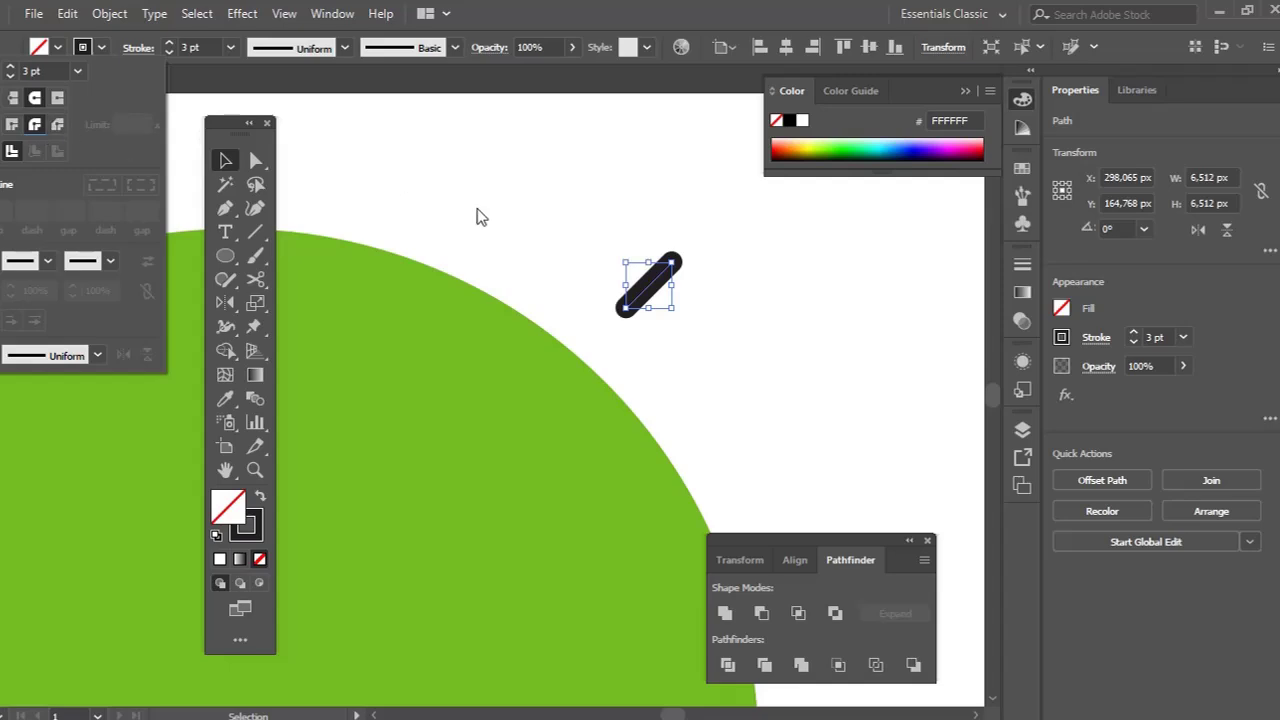
Step: Lengthen the line diagonally at its upper end and convert its stroke to a filled outline shape
{"action": "key", "text": "a"}
{"action": "left_click_drag", "start_coordinate": [670, 262], "coordinate": [685, 246]}
{"action": "left_click", "coordinate": [110, 14]}
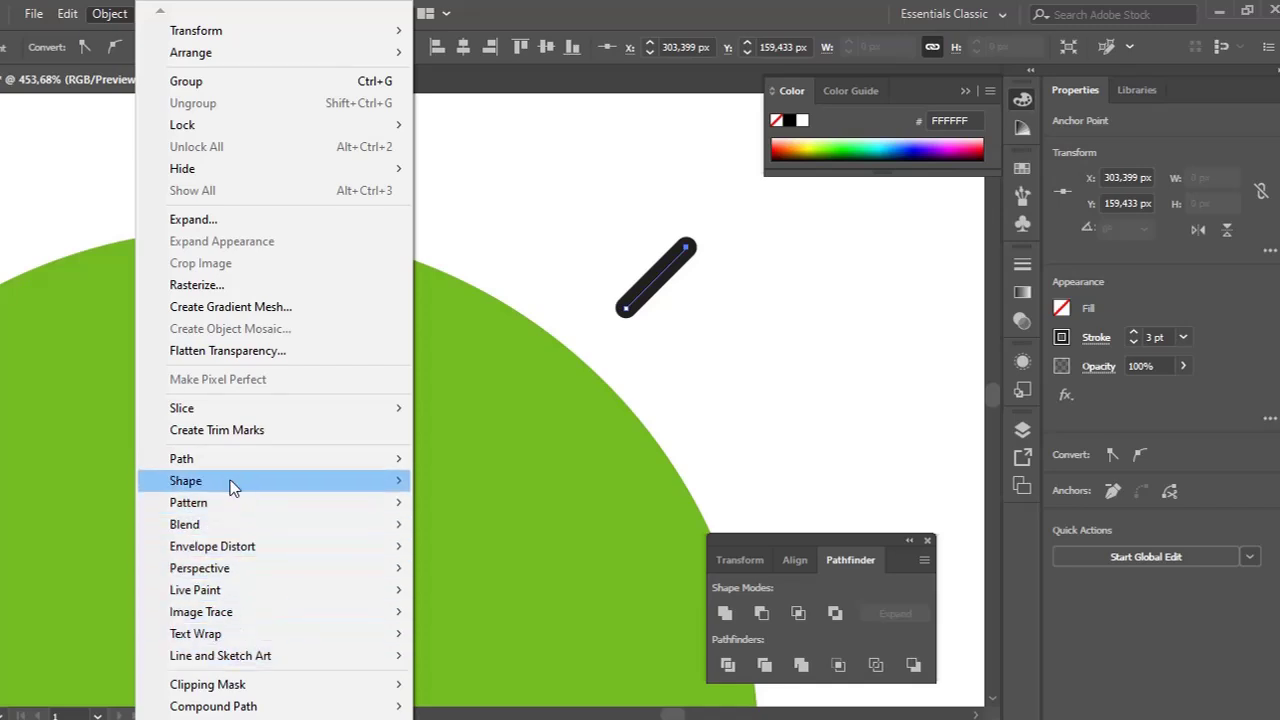
{"action": "mouse_move", "coordinate": [234, 476]}
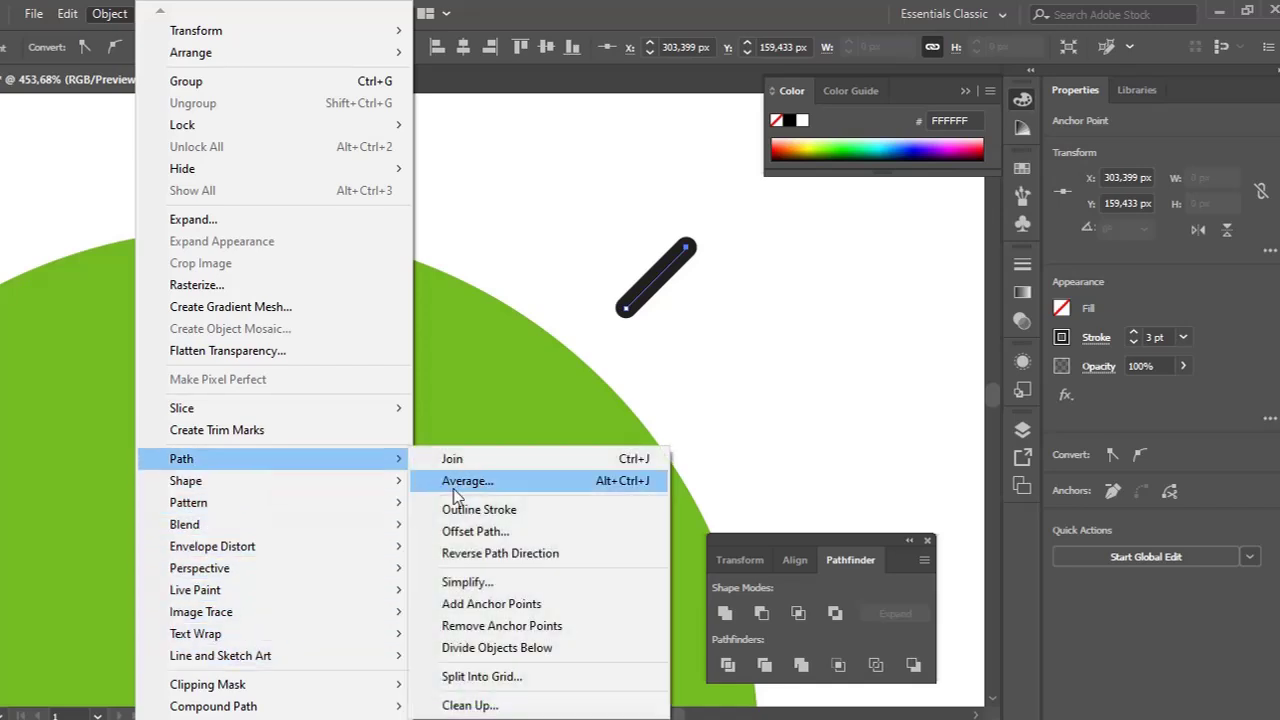
{"action": "left_click", "coordinate": [484, 510]}
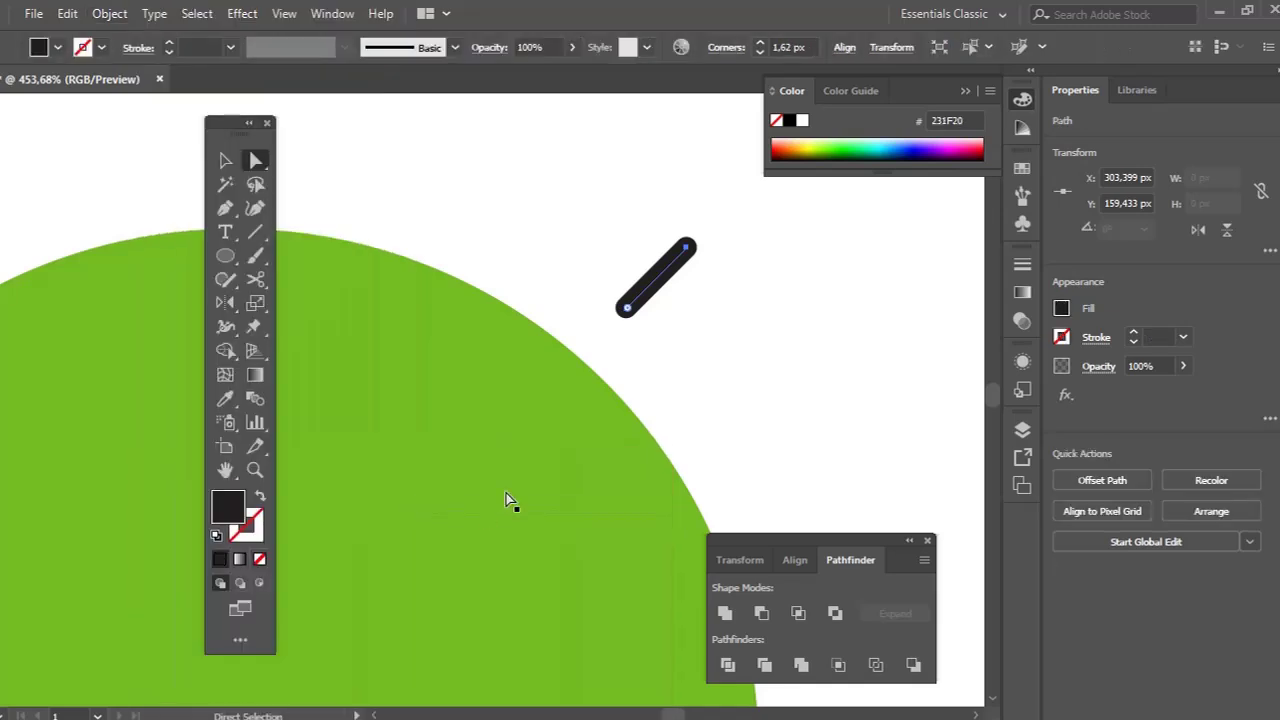
{"action": "left_click", "coordinate": [688, 377]}
Step: Arrange four copies of the spine along the head's upper-right edge, one slightly inside, with the uppermost tilted more upright
{"action": "key", "text": "z"}
{"action": "left_click_drag", "start_coordinate": [646, 391], "coordinate": [680, 314]}
{"action": "left_click", "coordinate": [559, 366], "text": "alt"}
{"action": "key", "text": "v"}
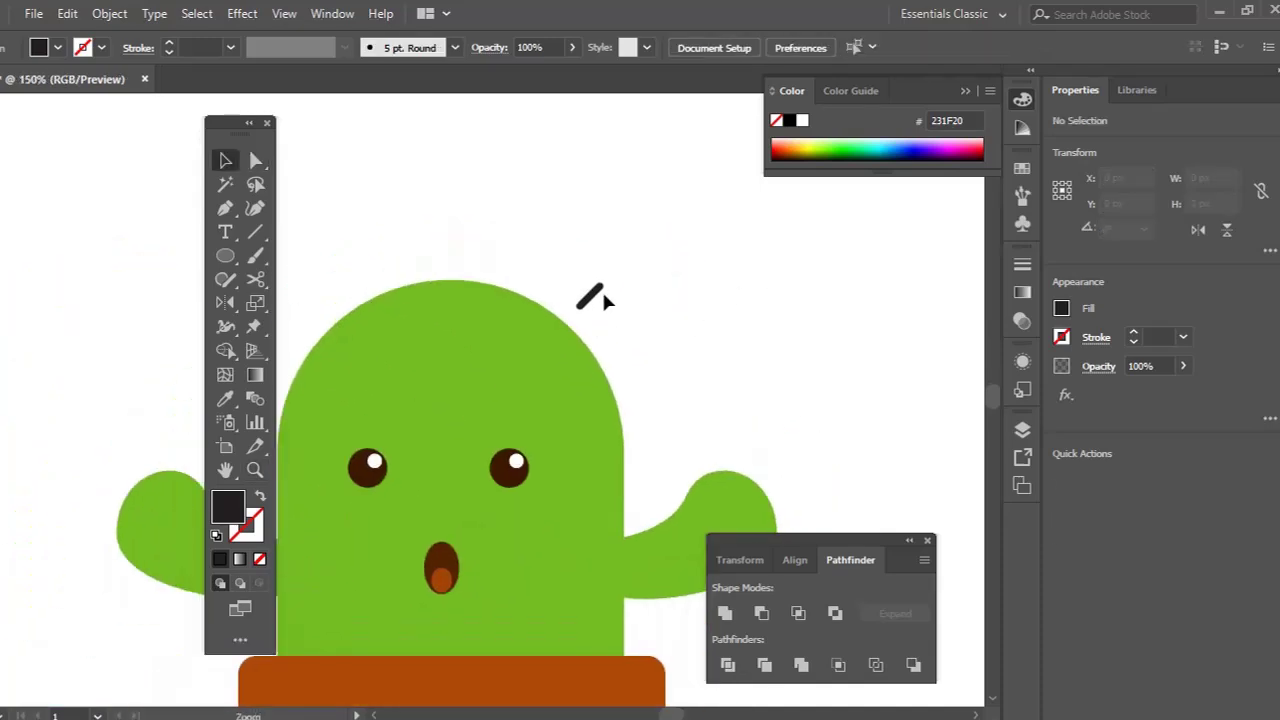
{"action": "mouse_move", "coordinate": [595, 320]}
{"action": "left_mouse_down"}
{"action": "mouse_move", "coordinate": [605, 378]}
{"action": "mouse_move", "coordinate": [543, 329]}
{"action": "mouse_move", "coordinate": [534, 294]}
{"action": "mouse_move", "coordinate": [553, 356]}
{"action": "left_mouse_up"}
{"action": "left_click", "coordinate": [627, 287]}
{"action": "mouse_move", "coordinate": [627, 287]}
{"action": "left_mouse_down"}
{"action": "mouse_move", "coordinate": [734, 280]}
{"action": "mouse_move", "coordinate": [591, 281]}
{"action": "mouse_move", "coordinate": [621, 254]}
{"action": "mouse_move", "coordinate": [587, 265]}
{"action": "left_mouse_up"}
{"action": "key", "text": "ctrl+shift+a"}
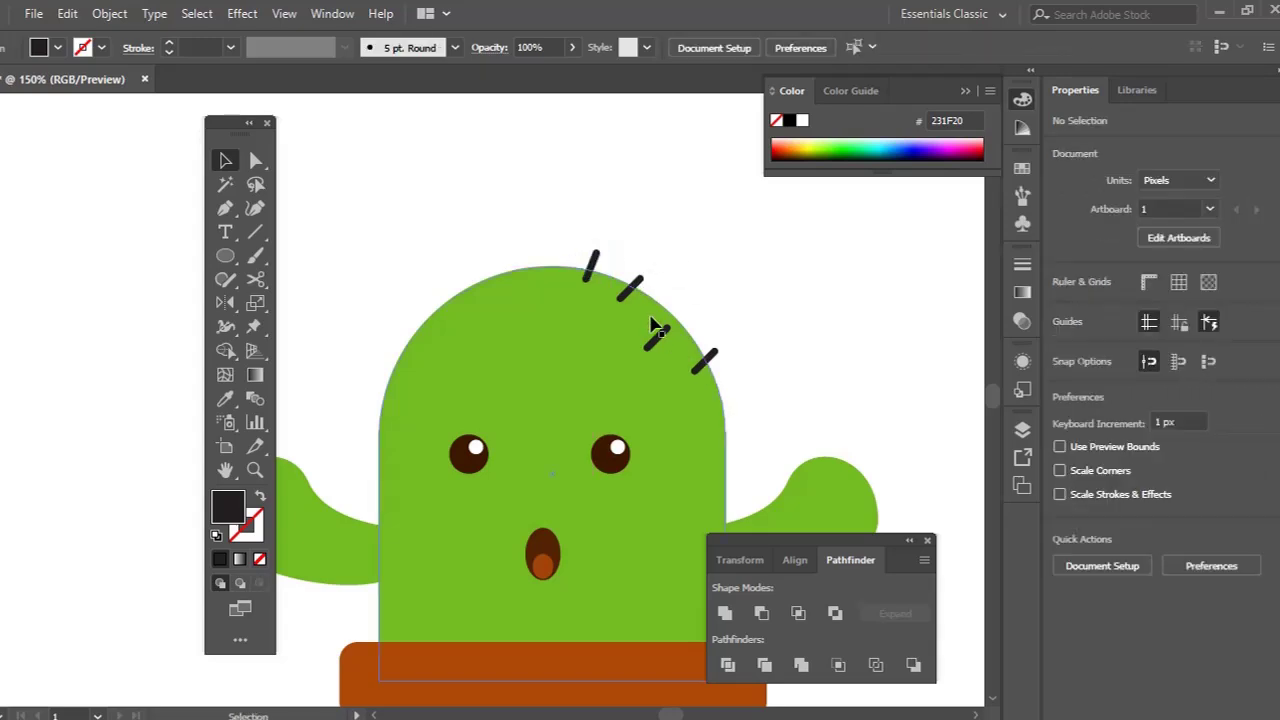
Step: Rotate the inner spine and the lowest spine on the head's right side clockwise to about 349°, so they lie flatter
{"action": "left_click", "coordinate": [684, 324]}
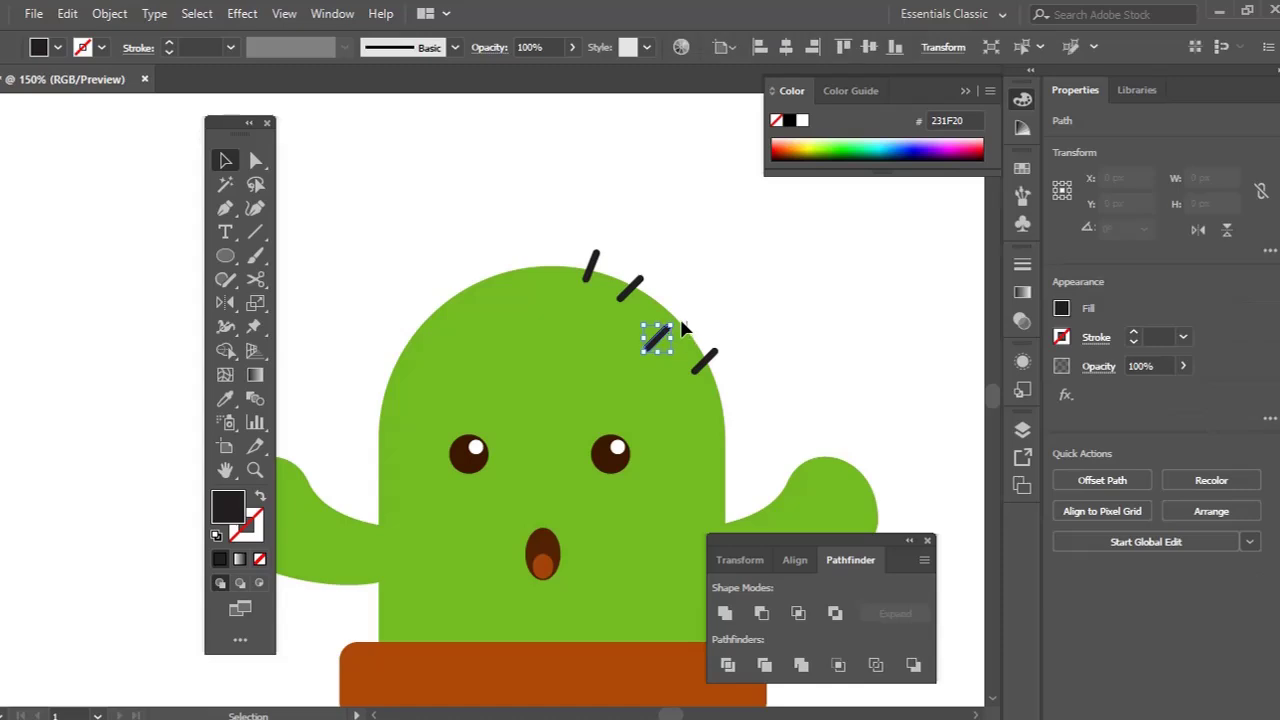
{"action": "key", "text": "ctrl+shift+a"}
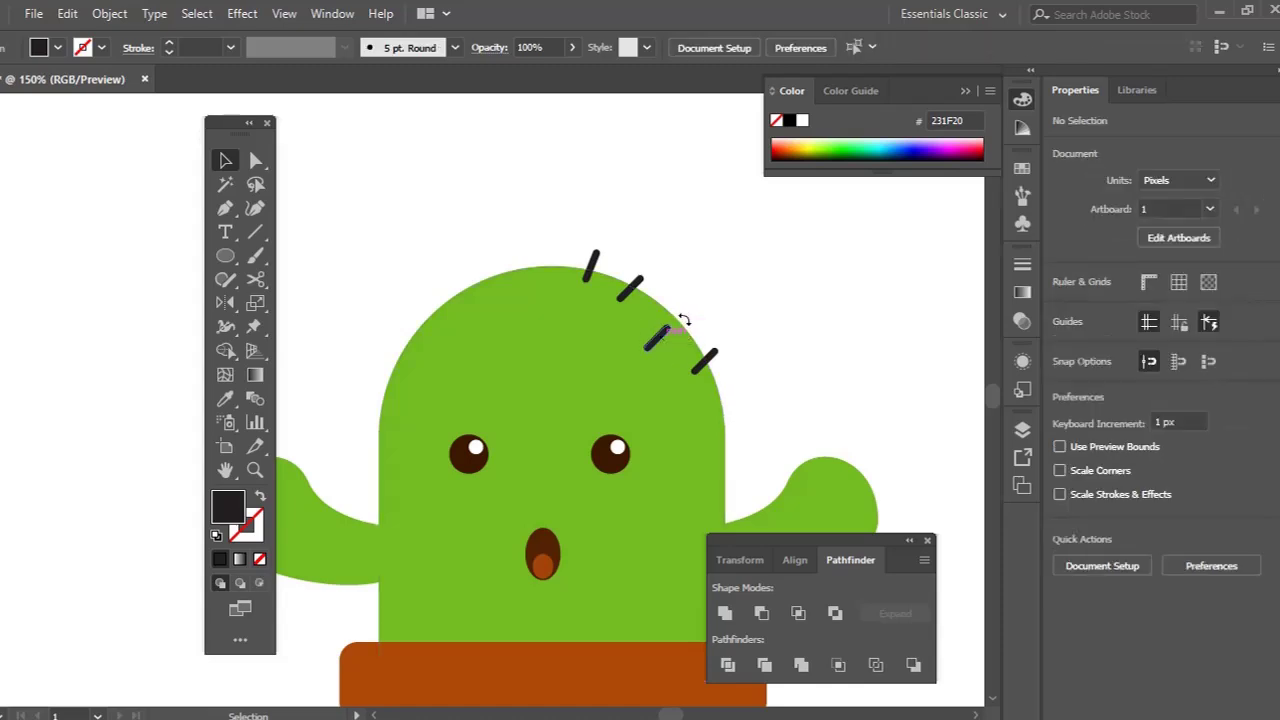
{"action": "left_click", "coordinate": [684, 322]}
{"action": "key", "text": "ctrl+shift+a"}
{"action": "left_click", "coordinate": [685, 329]}
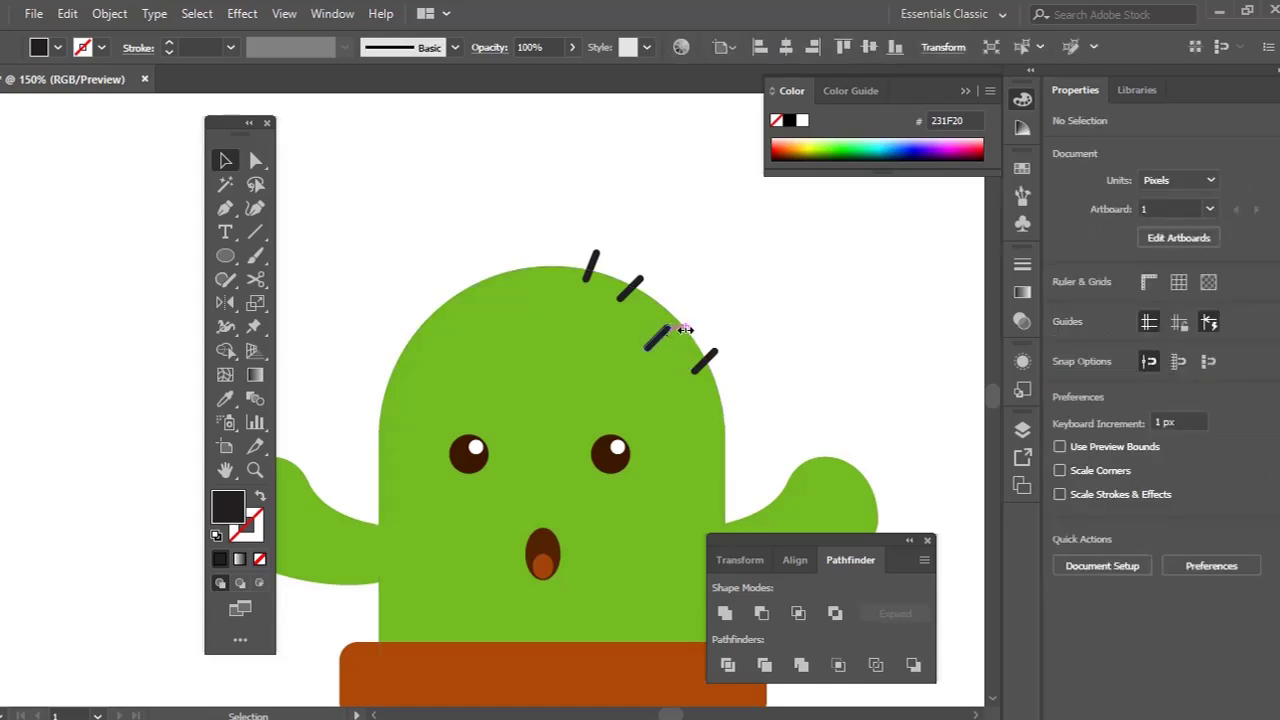
{"action": "left_click", "coordinate": [684, 329]}
{"action": "key", "text": "z"}
{"action": "left_click", "coordinate": [655, 337]}
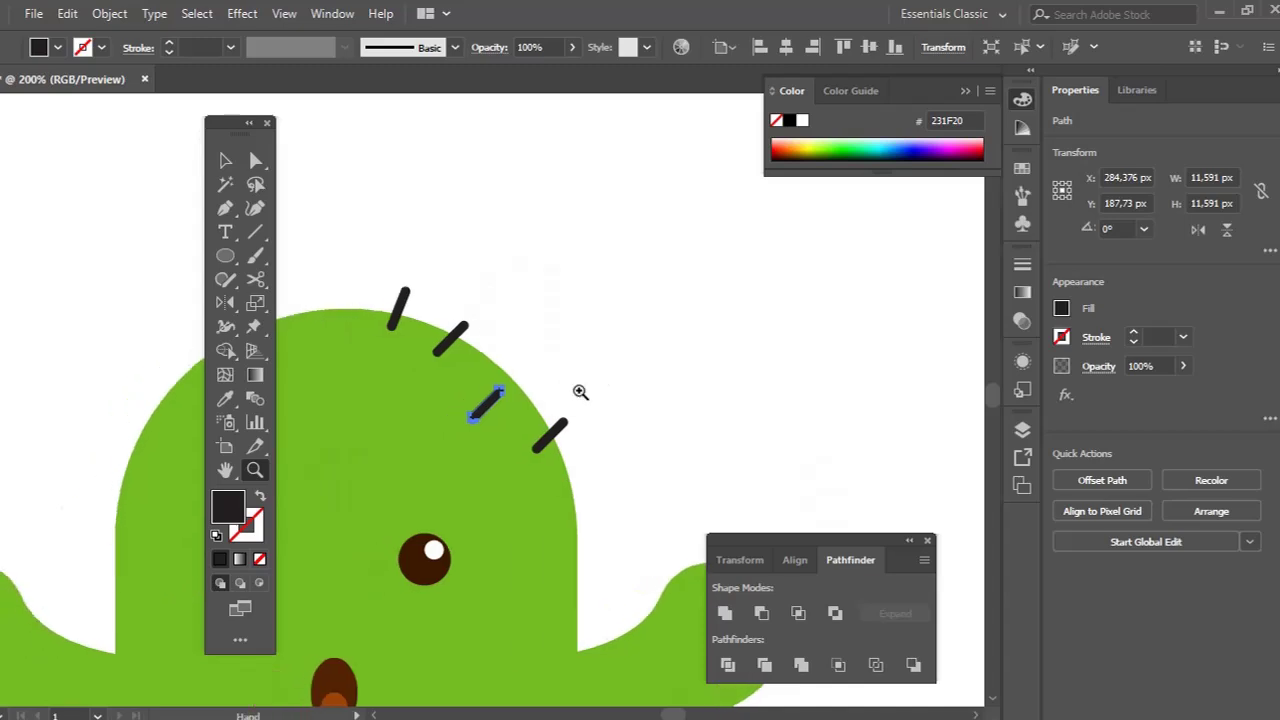
{"action": "key", "text": "v"}
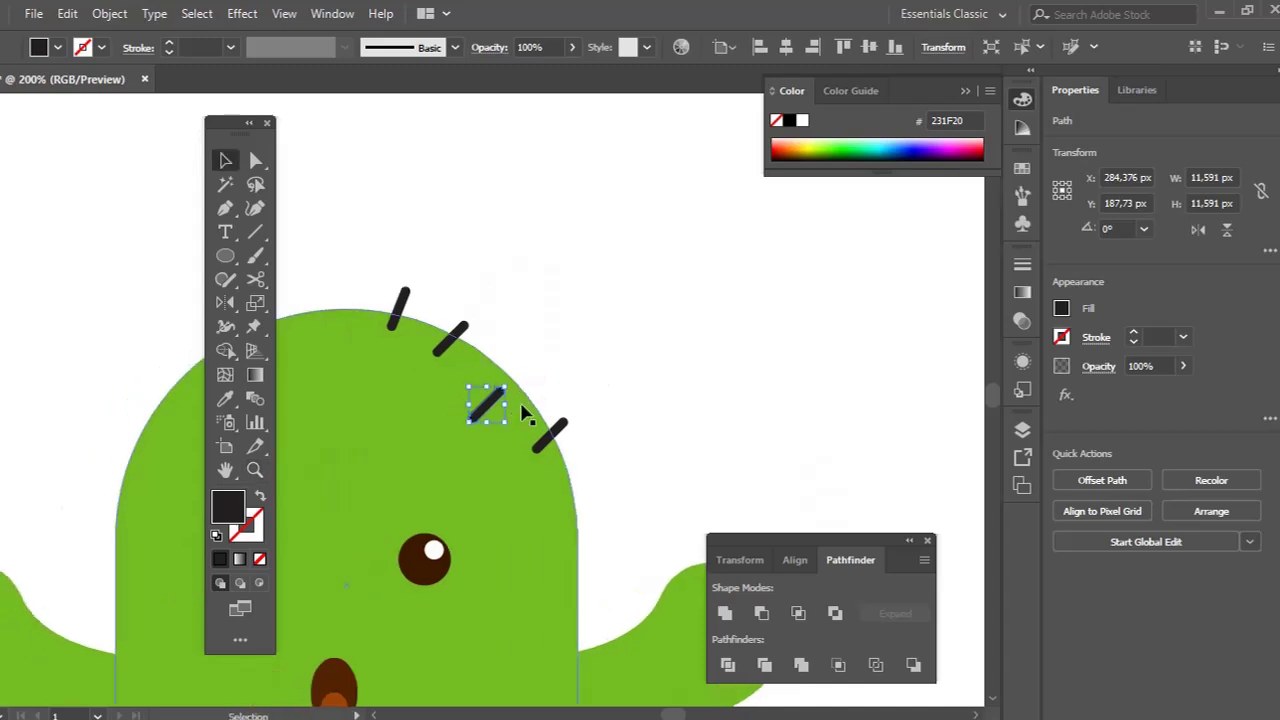
{"action": "mouse_move", "coordinate": [512, 397]}
{"action": "left_mouse_down"}
{"action": "mouse_move", "coordinate": [620, 428]}
{"action": "mouse_move", "coordinate": [626, 409]}
{"action": "left_mouse_up"}
{"action": "left_click", "coordinate": [560, 428]}
{"action": "scroll", "coordinate": [560, 262], "scroll_direction": "left", "scroll_amount": 2}
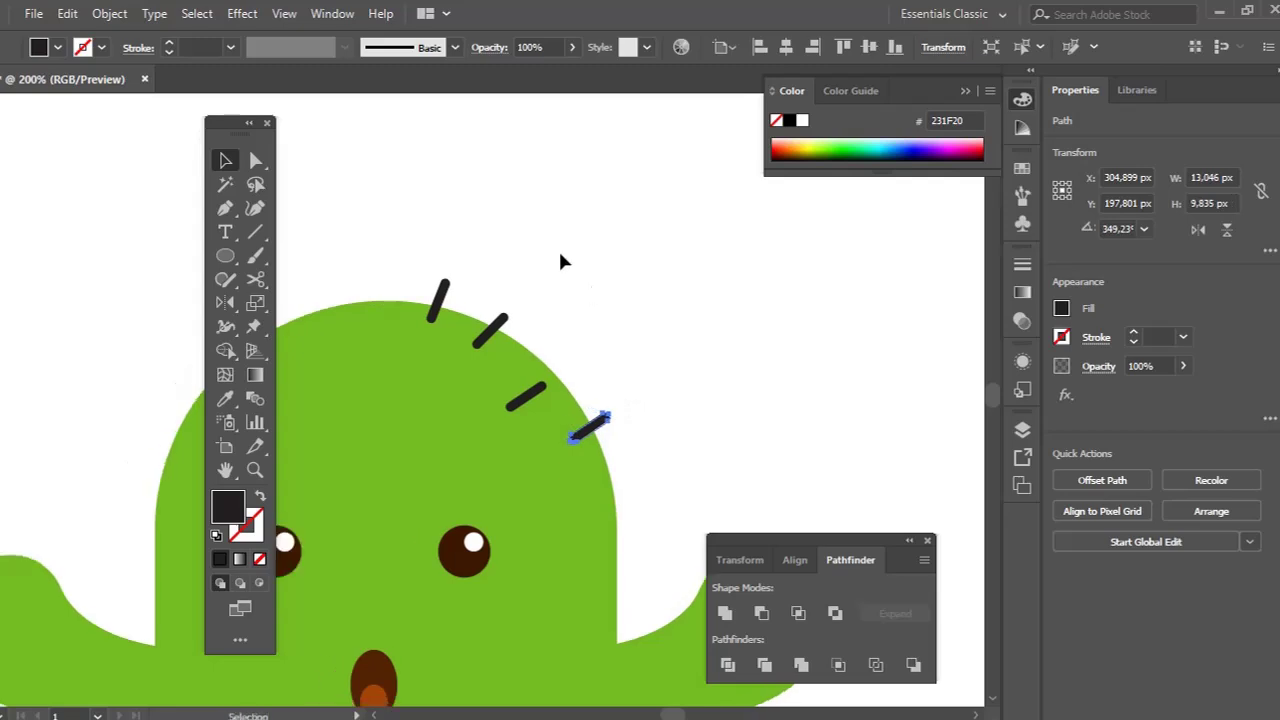
Step: Group the four spines on the head's right side
{"action": "mouse_move", "coordinate": [426, 232]}
{"action": "left_mouse_down"}
{"action": "mouse_move", "coordinate": [503, 297]}
{"action": "mouse_move", "coordinate": [634, 458]}
{"action": "left_mouse_up"}
{"action": "left_click_drag", "start_coordinate": [551, 480], "coordinate": [547, 477]}
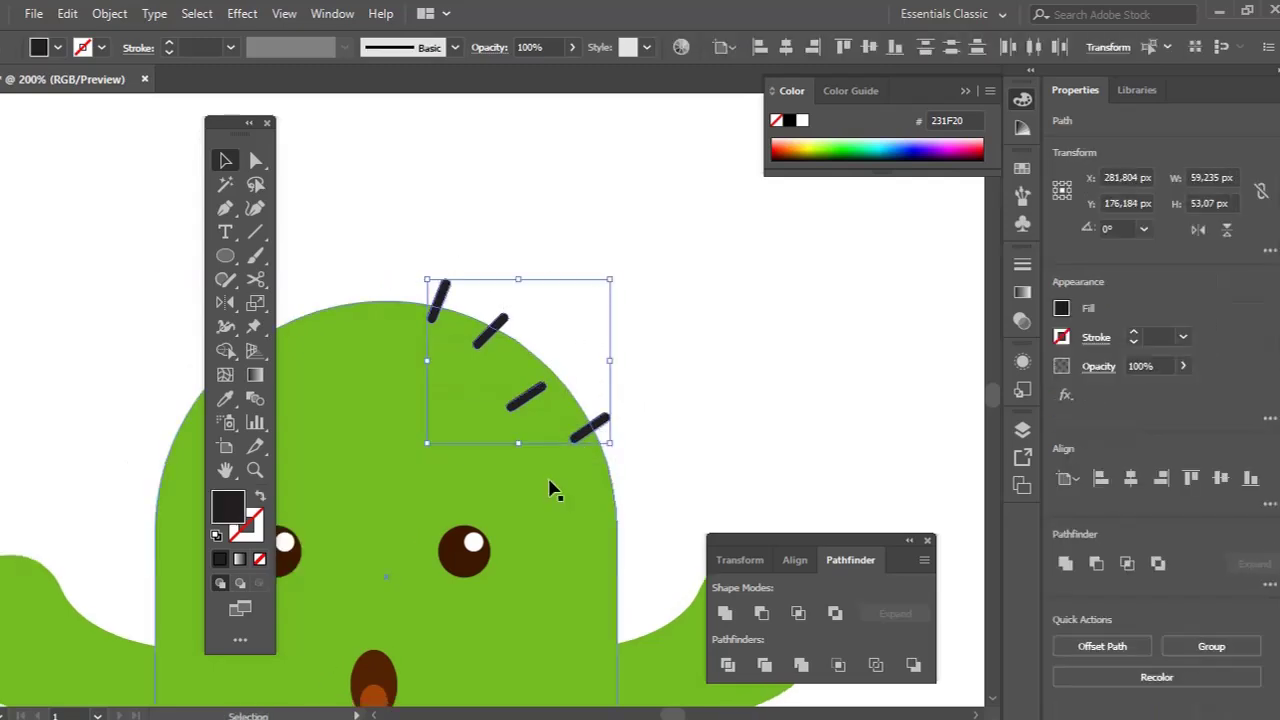
{"action": "key", "text": "a"}
{"action": "key", "text": "ctrl+g"}
{"action": "key", "text": "v"}
Step: Place a copy of the spine group over the head's left side at the same height
{"action": "scroll", "coordinate": [600, 460], "scroll_direction": "left", "scroll_amount": 8}
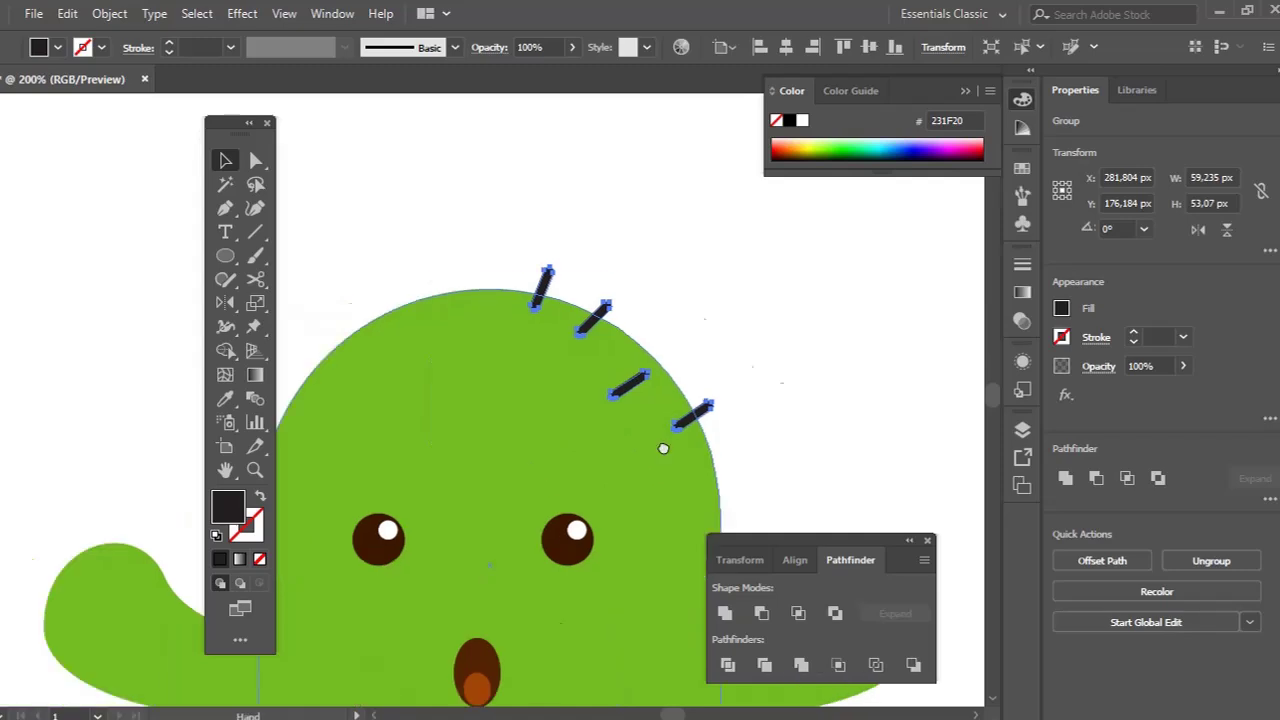
{"action": "scroll", "coordinate": [700, 400], "scroll_direction": "down", "scroll_amount": 1}
{"action": "left_click_drag", "start_coordinate": [713, 373], "coordinate": [503, 373]}
Step: Reflect the copied spine group about the vertical axis and move it about 21 px left onto the head's left edge
{"action": "left_click", "coordinate": [226, 303]}
{"action": "double_click", "coordinate": [226, 303]}
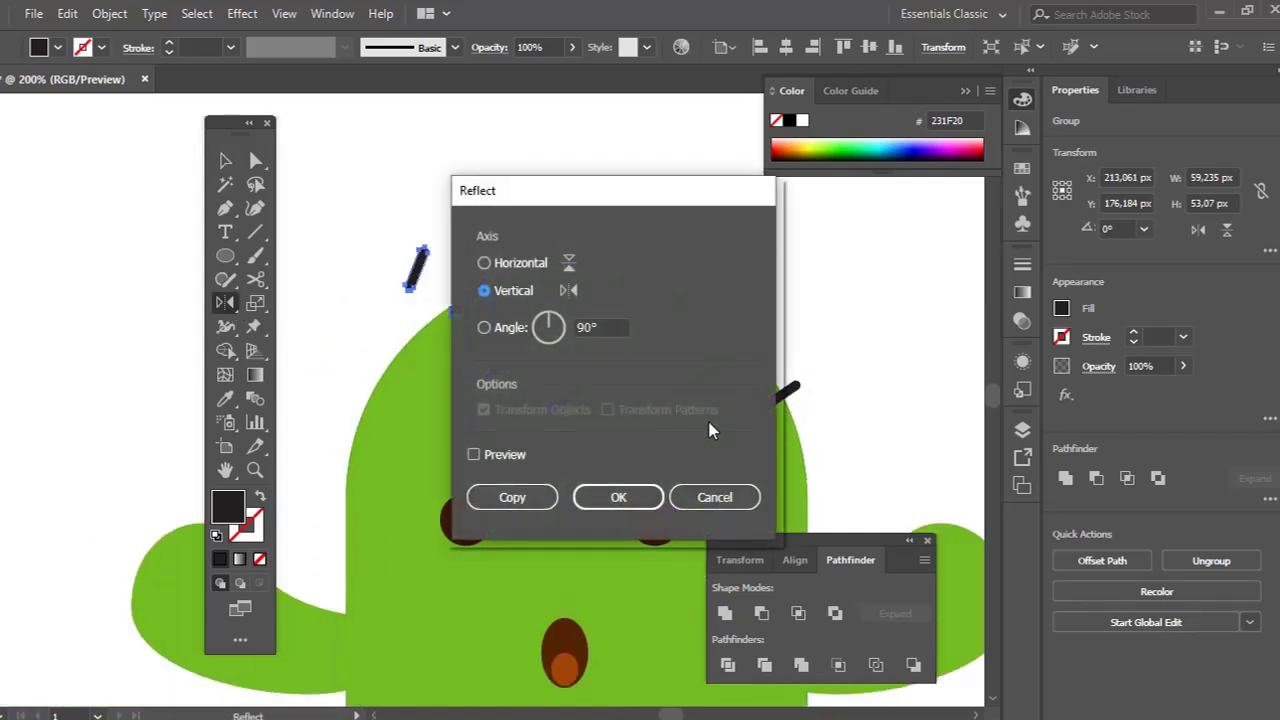
{"action": "left_click", "coordinate": [643, 498]}
{"action": "key", "text": "v"}
{"action": "mouse_move", "coordinate": [525, 310]}
{"action": "left_mouse_down"}
{"action": "mouse_move", "coordinate": [557, 329]}
{"action": "mouse_move", "coordinate": [519, 310]}
{"action": "mouse_move", "coordinate": [460, 340]}
{"action": "mouse_move", "coordinate": [490, 338]}
{"action": "mouse_move", "coordinate": [478, 338]}
{"action": "left_mouse_up"}
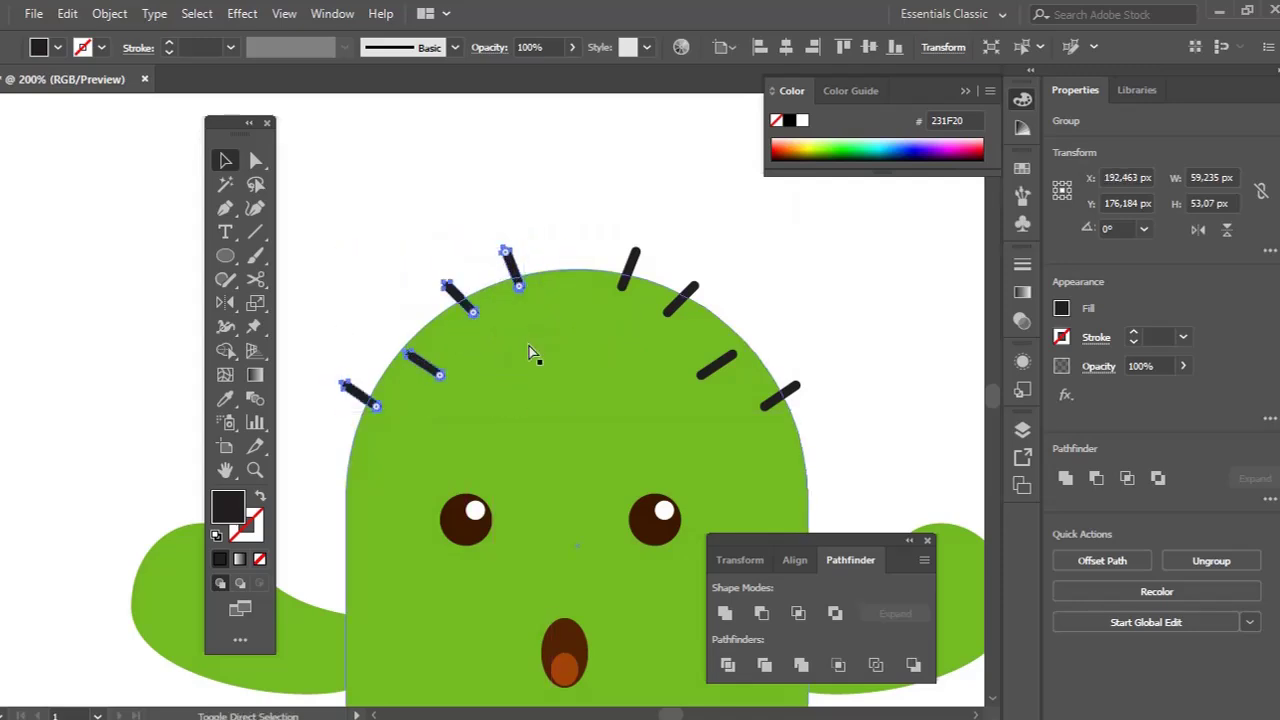
Step: Examine the whole potted cactus with its spines on both sides of the head
{"action": "key", "text": "ctrl+shift+a"}
{"action": "key", "text": "z"}
{"action": "left_click", "coordinate": [581, 409], "text": "alt"}
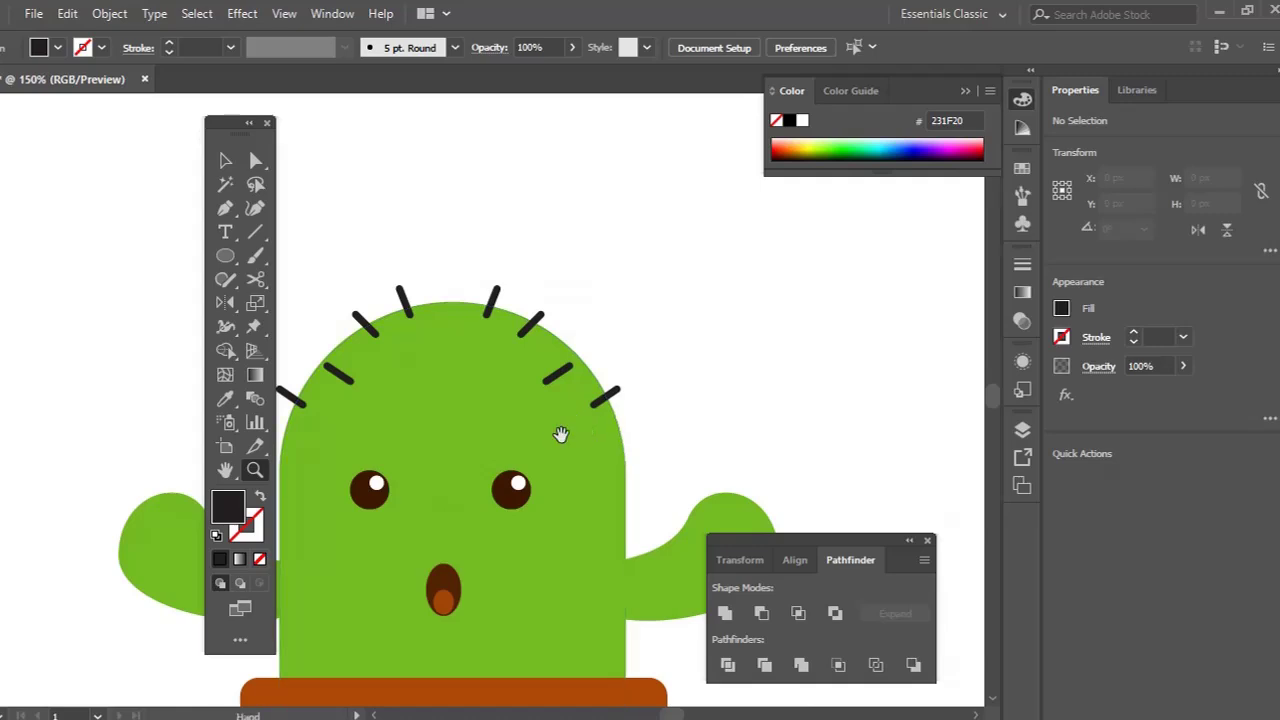
{"action": "left_click_drag", "start_coordinate": [557, 434], "coordinate": [665, 330]}
{"action": "left_click", "coordinate": [580, 405], "text": "alt"}
{"action": "left_click", "coordinate": [717, 311], "text": "alt"}
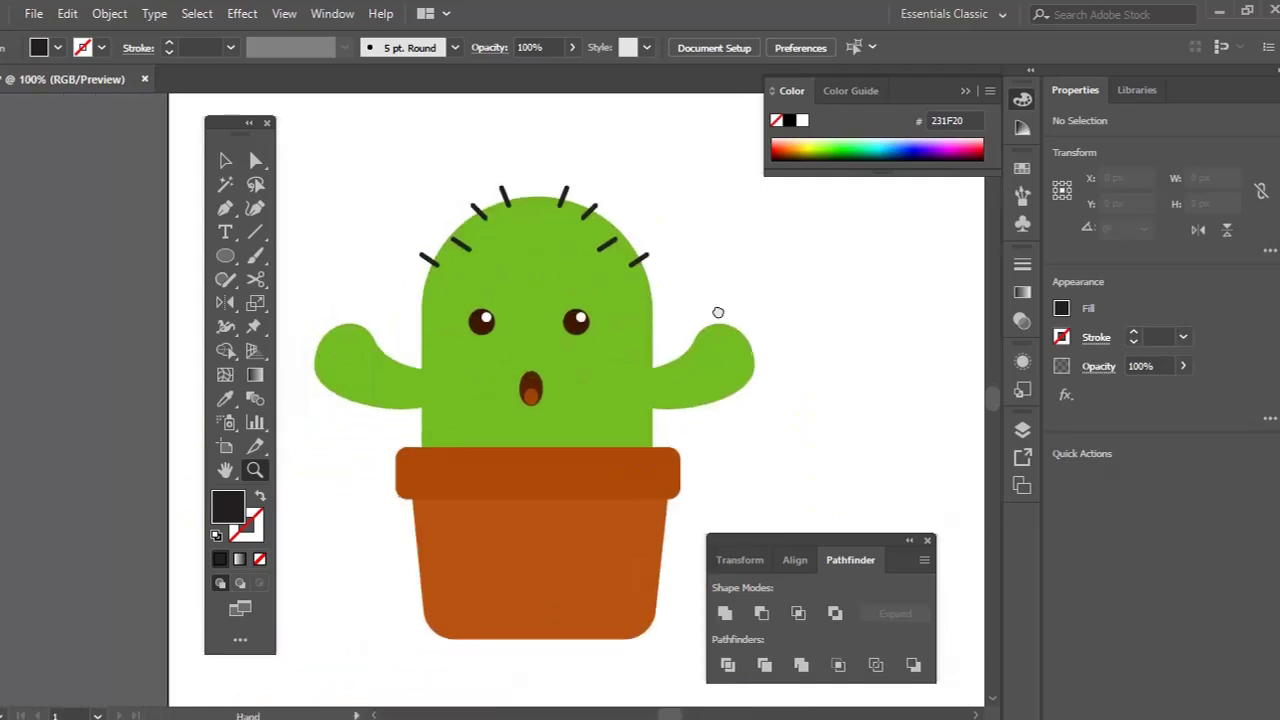
{"action": "left_click", "coordinate": [700, 335]}
{"action": "left_click", "coordinate": [635, 388], "text": "alt"}
{"action": "left_click_drag", "start_coordinate": [527, 423], "coordinate": [697, 384]}
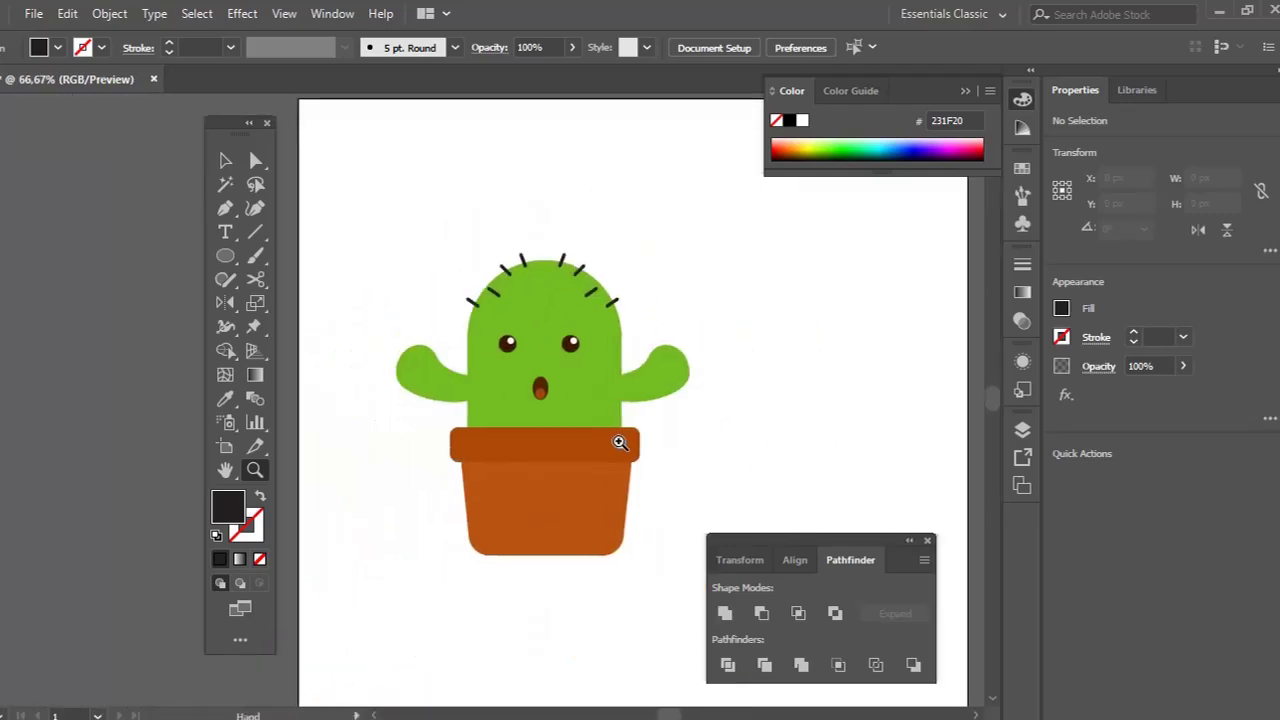
{"action": "left_click_drag", "start_coordinate": [620, 443], "coordinate": [602, 451]}
Step: Scale the pot's rim and body down together to about 178 by 96 px, keeping their upper-left corner in place
{"action": "key", "text": "v"}
{"action": "left_click", "coordinate": [568, 457]}
{"action": "left_click", "coordinate": [586, 548], "text": "shift"}
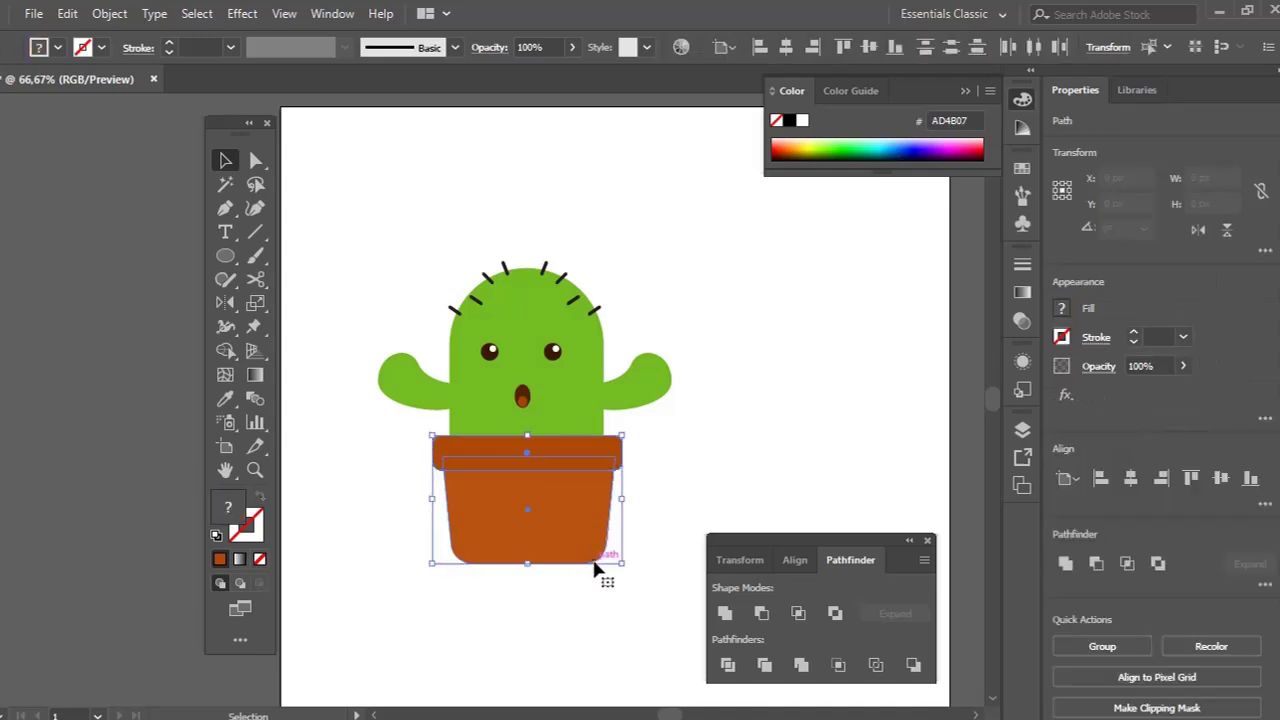
{"action": "left_click_drag", "start_coordinate": [616, 565], "coordinate": [608, 535]}
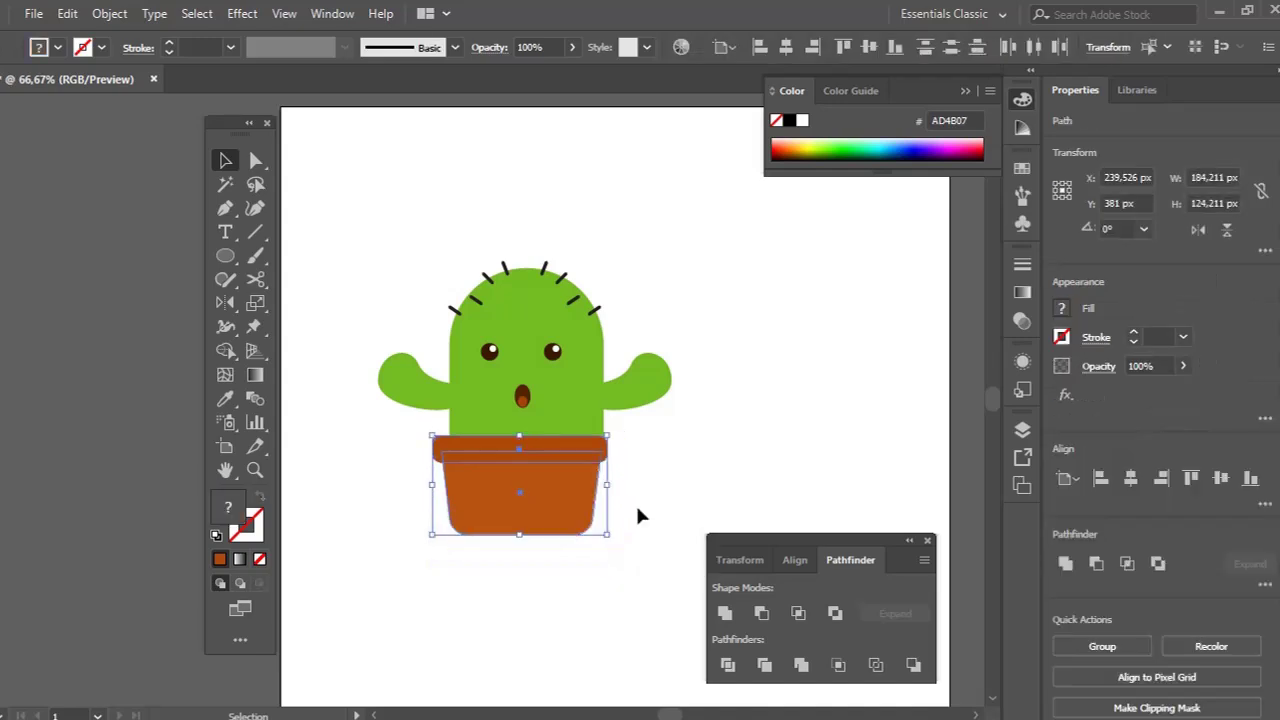
{"action": "left_click_drag", "start_coordinate": [608, 488], "coordinate": [615, 486]}
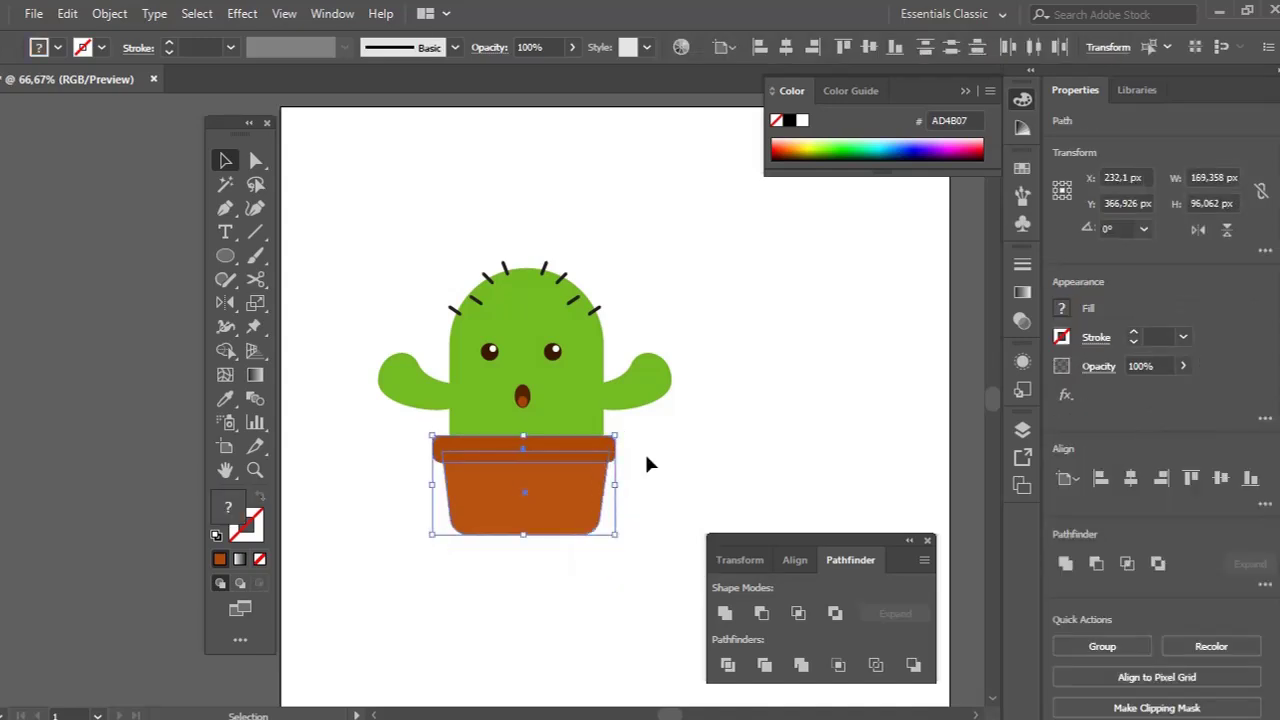
{"action": "left_click", "coordinate": [644, 451]}
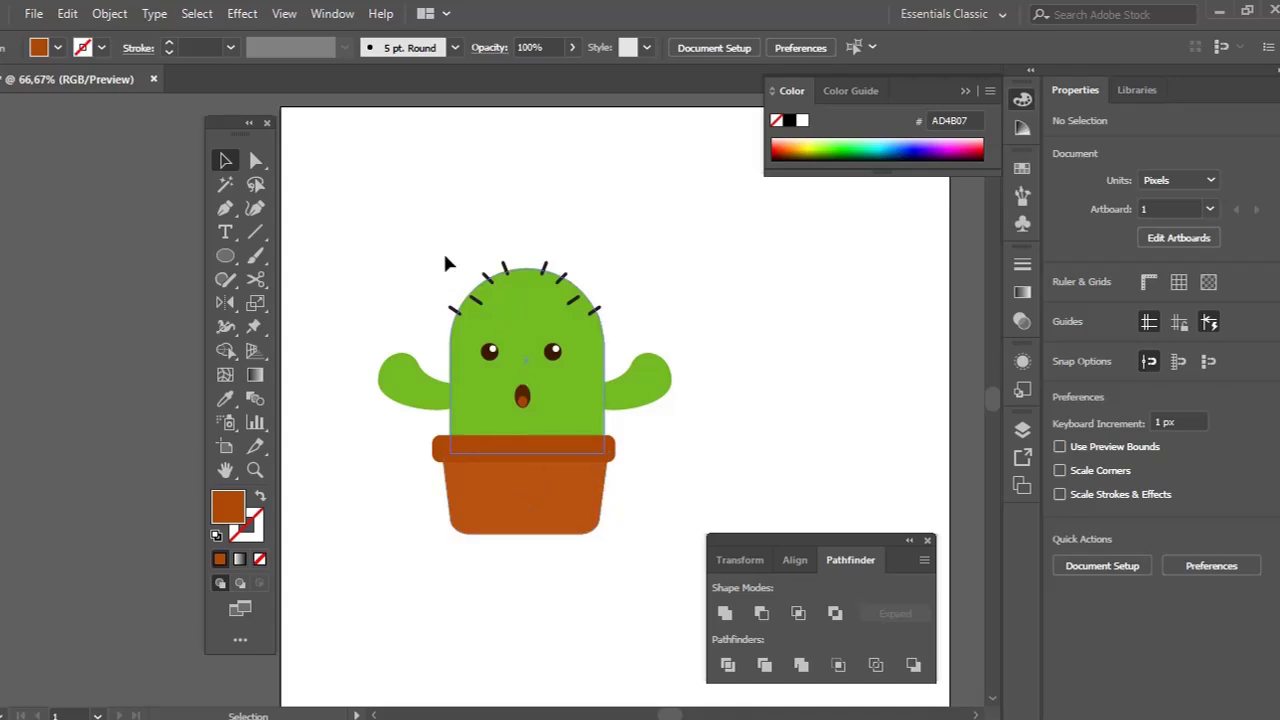
Step: Group the cactus body, arms, face and spines into one object, leaving out the pot
{"action": "left_click_drag", "start_coordinate": [394, 256], "coordinate": [677, 432]}
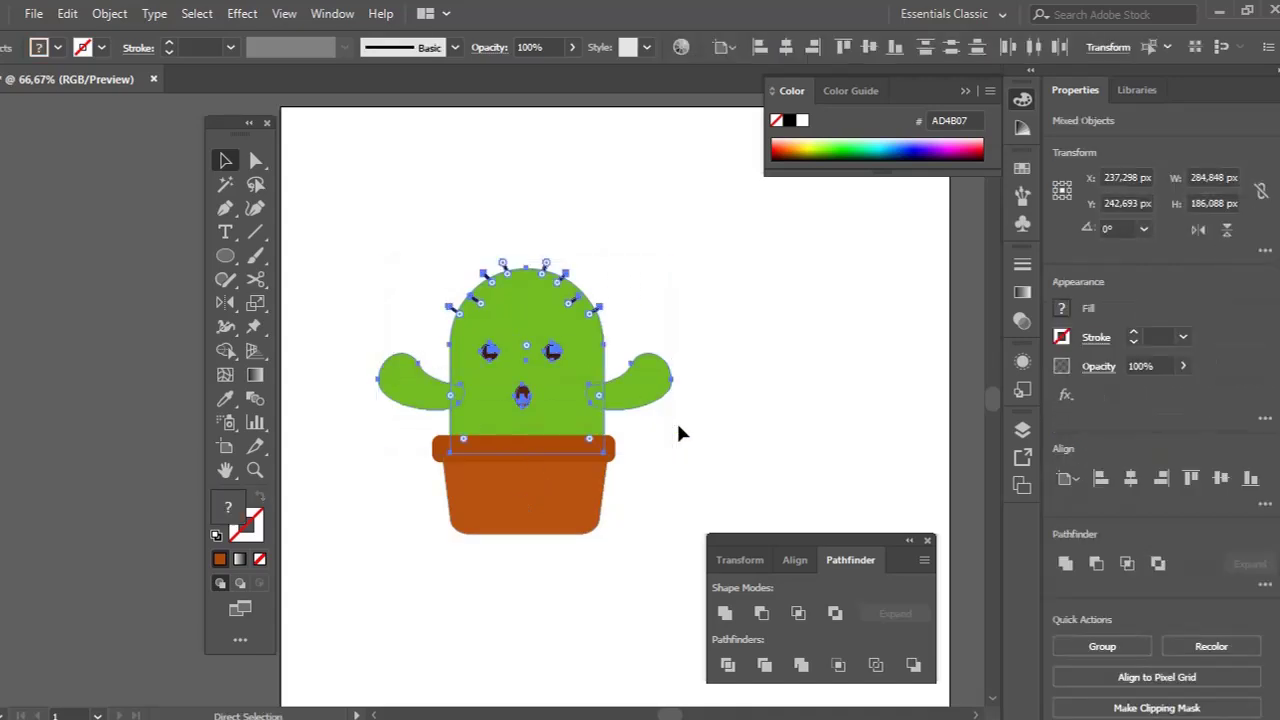
{"action": "key", "text": "ctrl+g"}
{"action": "left_click", "coordinate": [530, 545]}
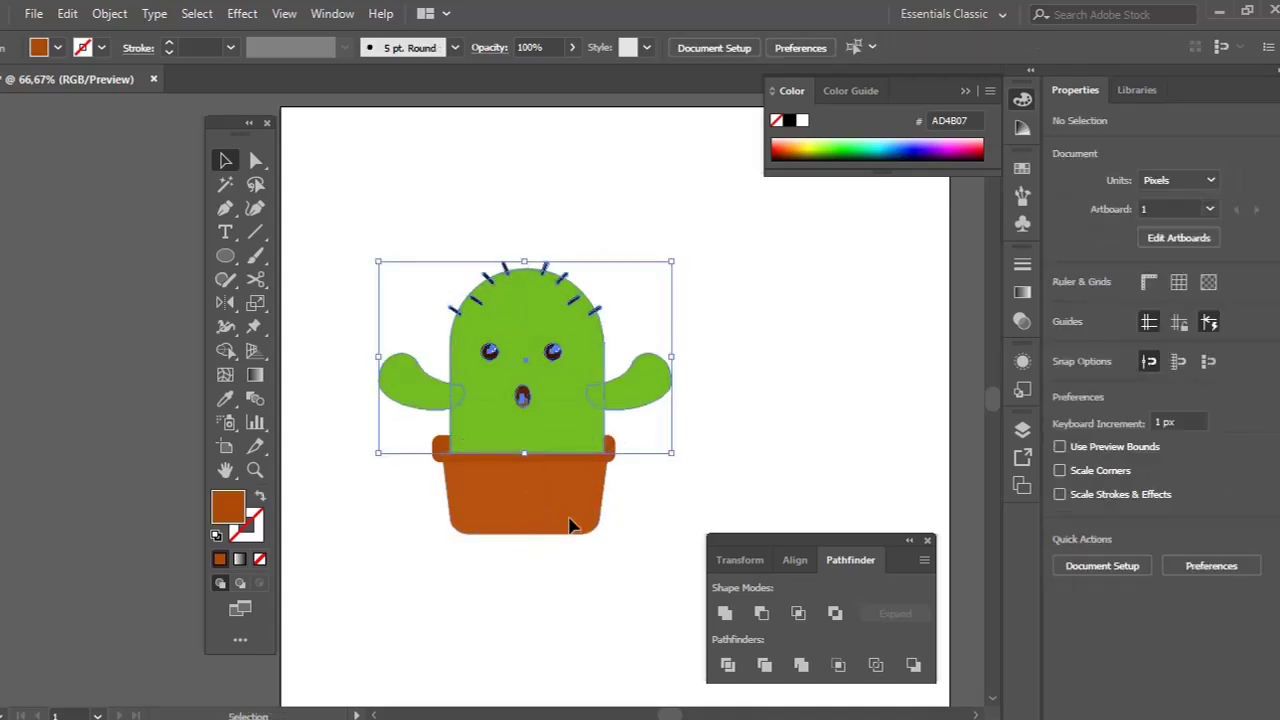
Step: Center the cactus and its pot together horizontally on the artboard
{"action": "left_click", "coordinate": [586, 500]}
{"action": "mouse_move", "coordinate": [623, 451]}
{"action": "left_mouse_down"}
{"action": "mouse_move", "coordinate": [612, 436]}
{"action": "mouse_move", "coordinate": [588, 514]}
{"action": "left_mouse_up"}
{"action": "left_click", "coordinate": [588, 511], "text": "shift"}
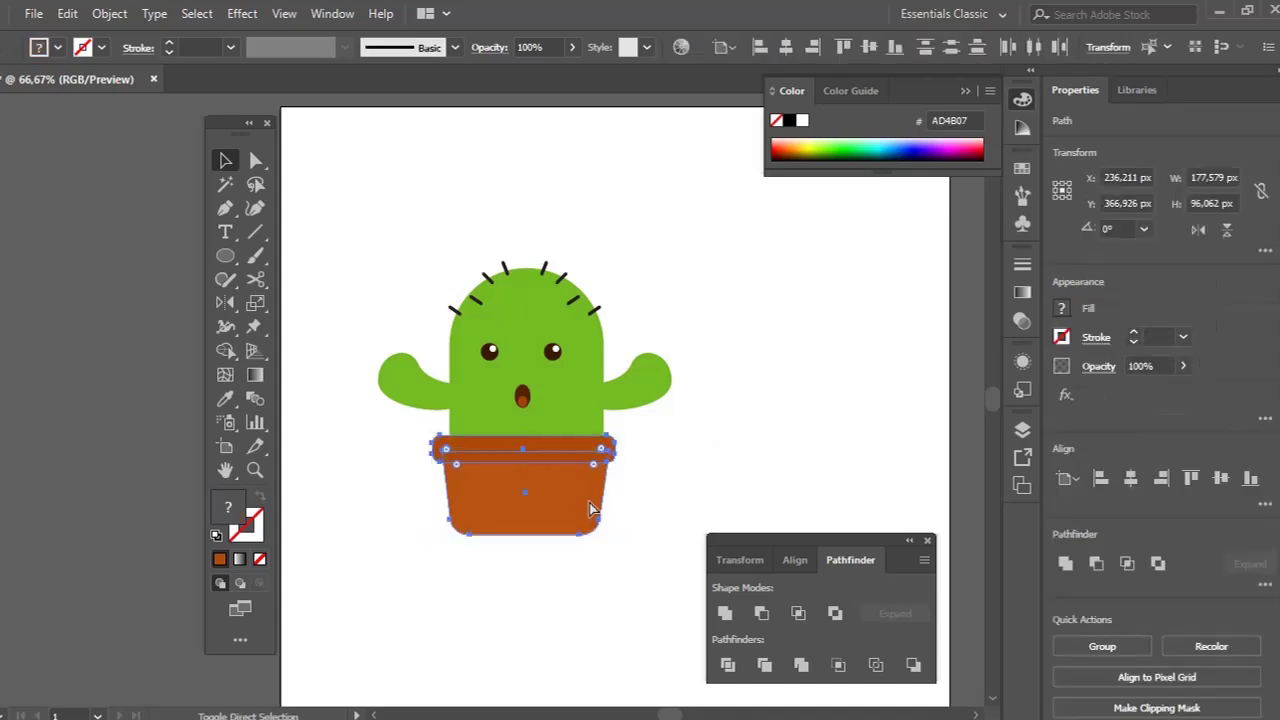
{"action": "left_click_drag", "start_coordinate": [402, 236], "coordinate": [654, 406]}
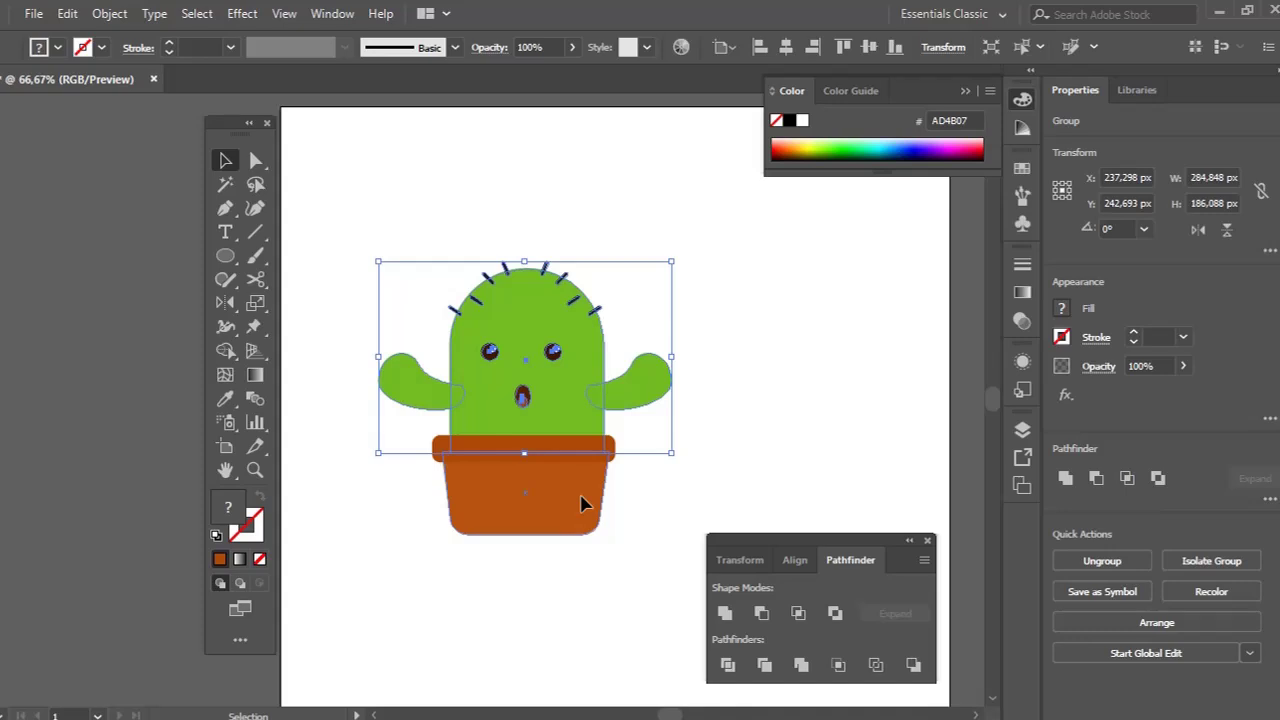
{"action": "left_click", "coordinate": [566, 540]}
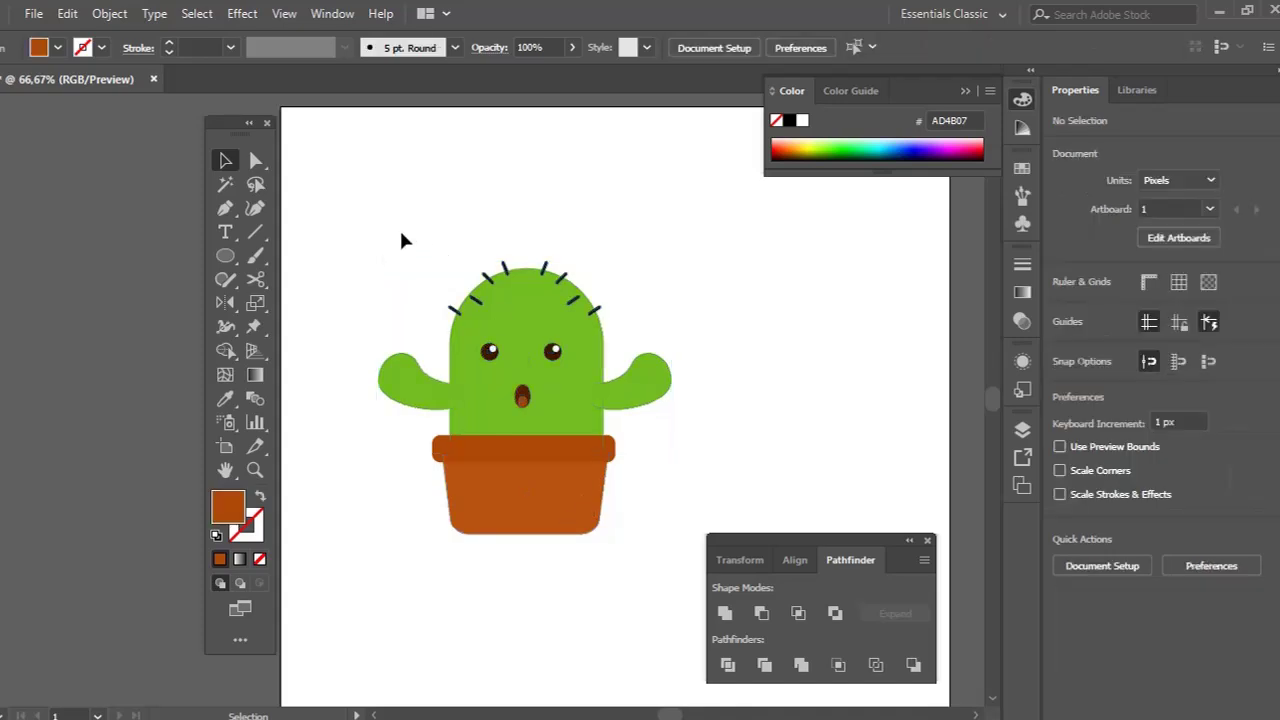
{"action": "left_click_drag", "start_coordinate": [400, 234], "coordinate": [668, 548]}
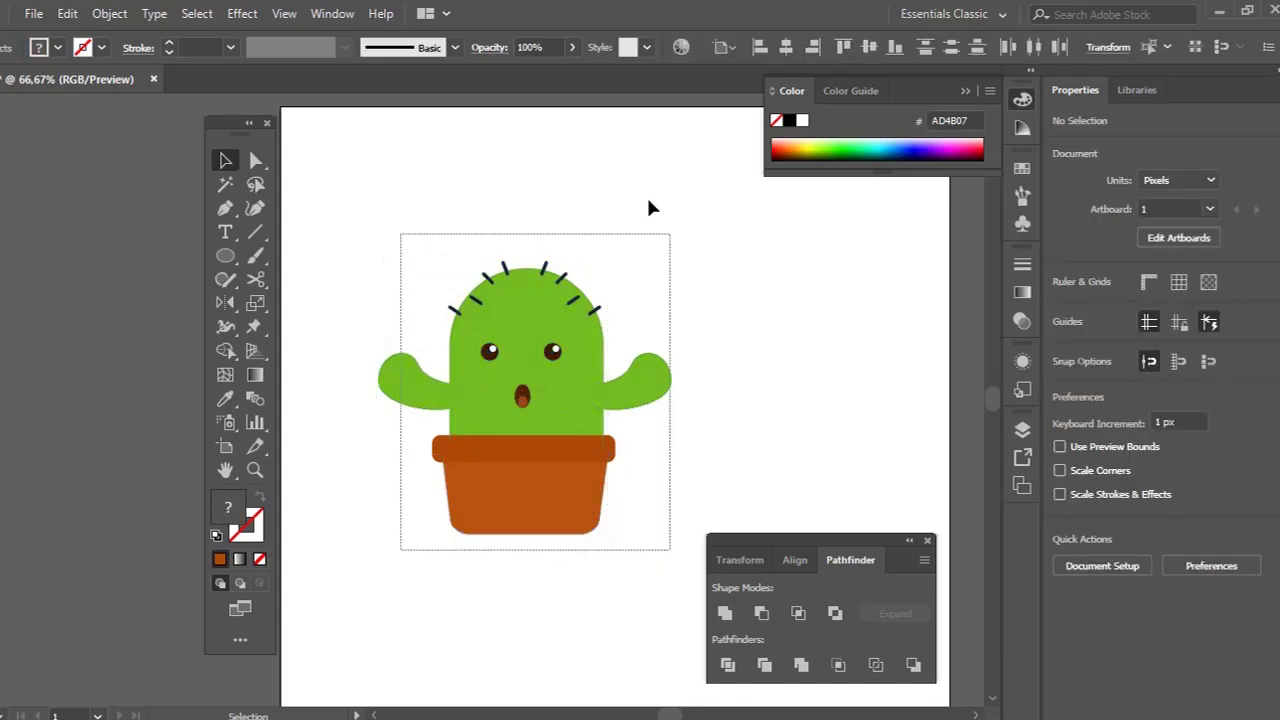
{"action": "left_click", "coordinate": [786, 47]}
Step: Enlarge the cactus and pot together to about 518 px wide and move them into the lower part of the artboard
{"action": "key", "text": "z"}
{"action": "left_click", "coordinate": [577, 363], "text": "alt"}
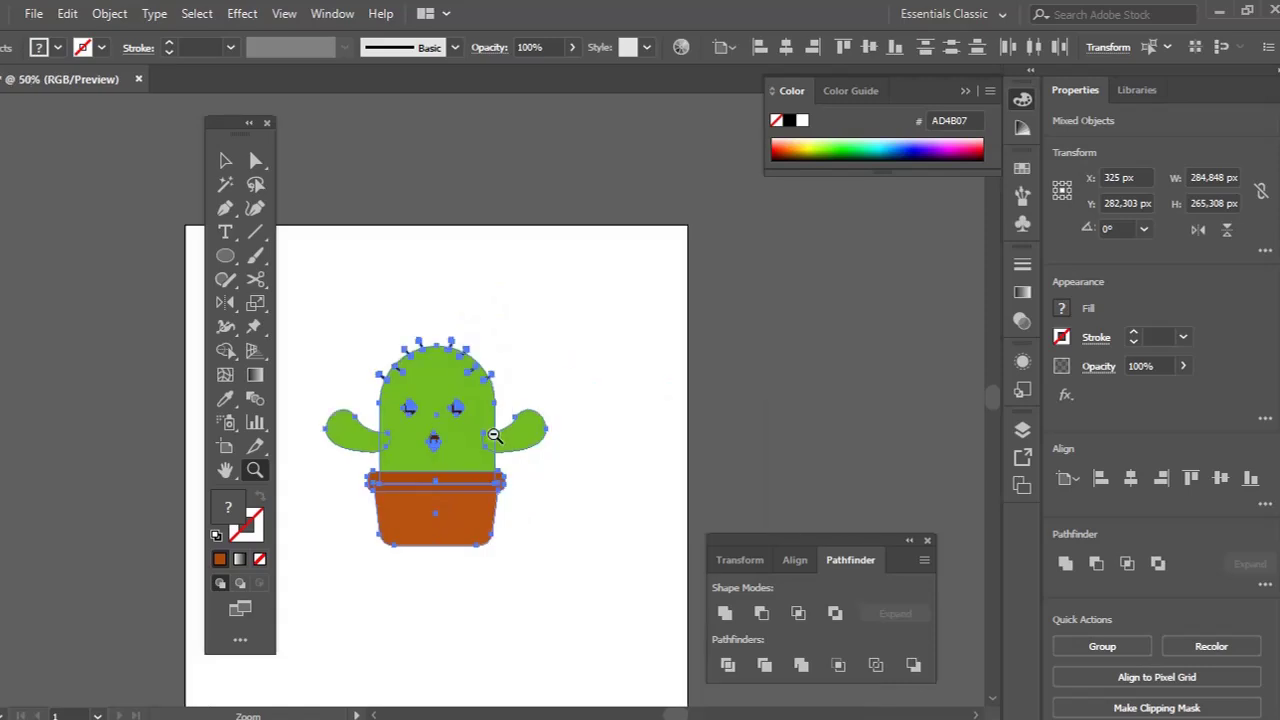
{"action": "left_click", "coordinate": [497, 432], "text": "alt"}
{"action": "left_click_drag", "start_coordinate": [498, 432], "coordinate": [645, 318]}
{"action": "key", "text": "v"}
{"action": "left_click_drag", "start_coordinate": [651, 363], "coordinate": [592, 392]}
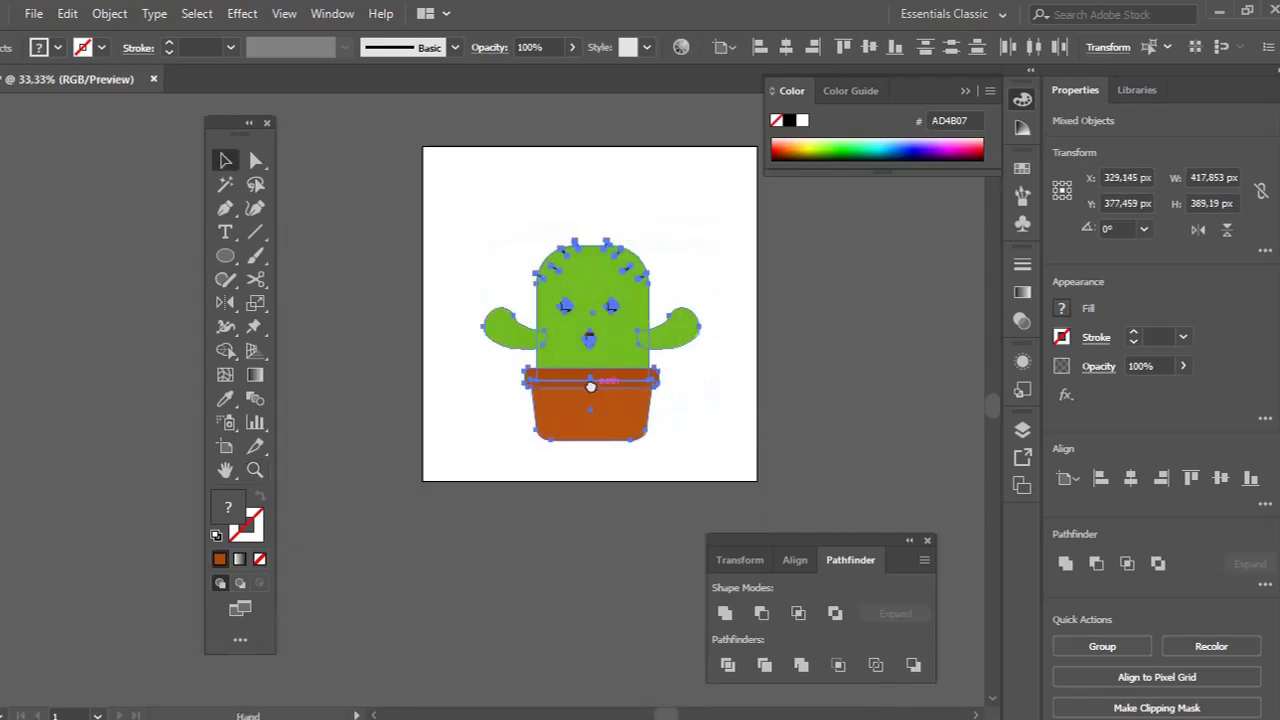
{"action": "left_click_drag", "start_coordinate": [535, 447], "coordinate": [530, 476]}
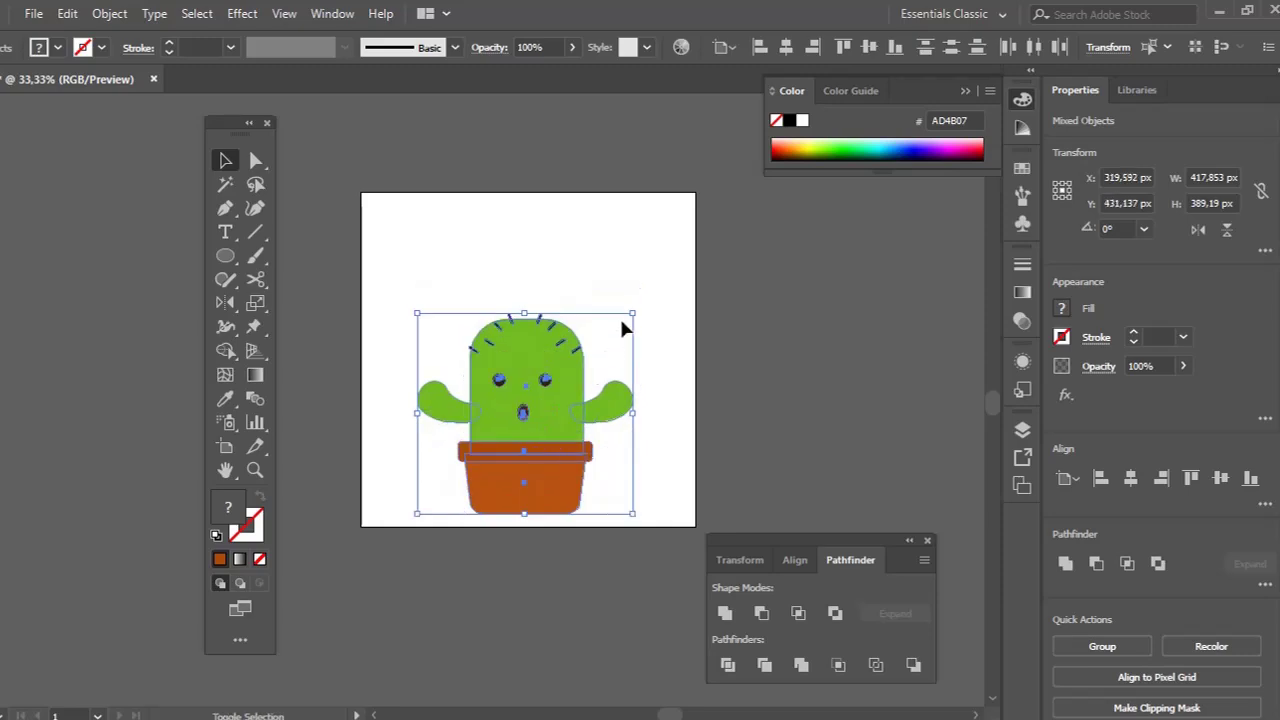
{"action": "left_click_drag", "start_coordinate": [632, 313], "coordinate": [678, 270]}
{"action": "left_click_drag", "start_coordinate": [418, 272], "coordinate": [407, 266]}
Step: Round the corners of the green cactus body to the maximum so its head forms a full arch again
{"action": "key", "text": "a"}
{"action": "left_click", "coordinate": [654, 400]}
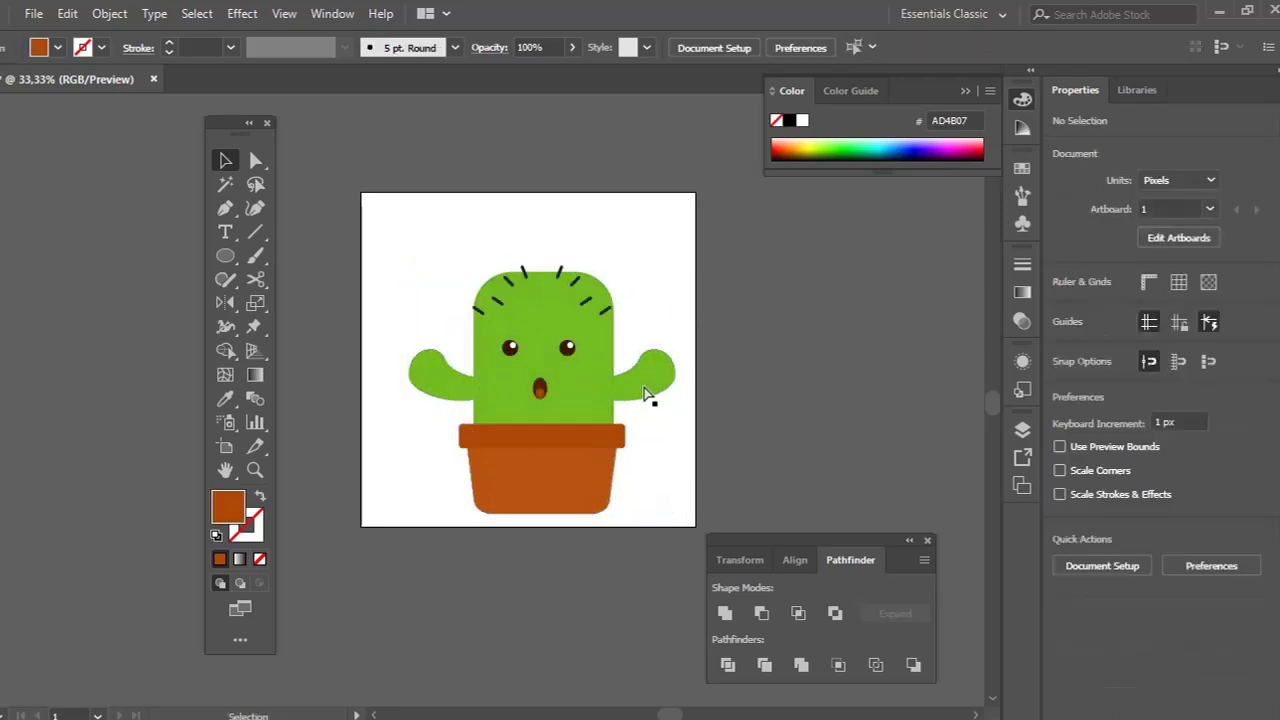
{"action": "left_click", "coordinate": [568, 323]}
{"action": "left_click_drag", "start_coordinate": [578, 316], "coordinate": [630, 445]}
{"action": "key", "text": "v"}
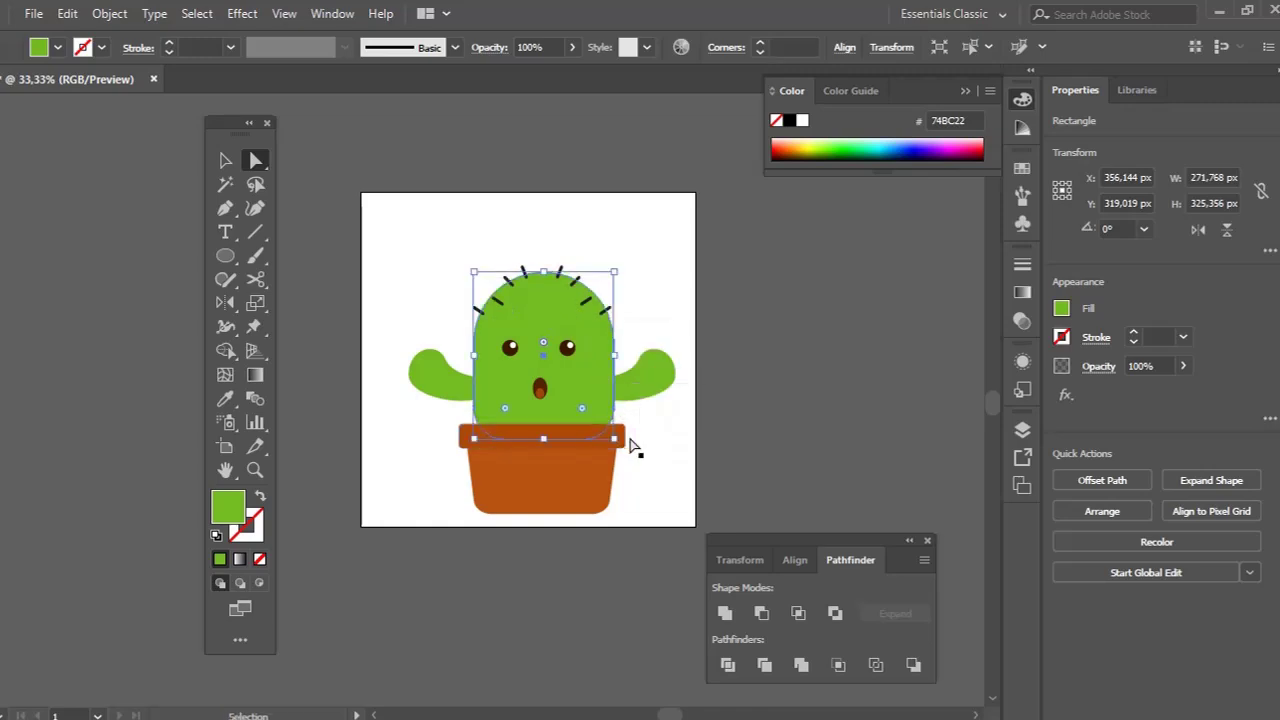
Step: Stretch the cactus body's lower edge slightly downward behind the pot's rim
{"action": "key", "text": "a"}
{"action": "key", "text": "ctrl"}
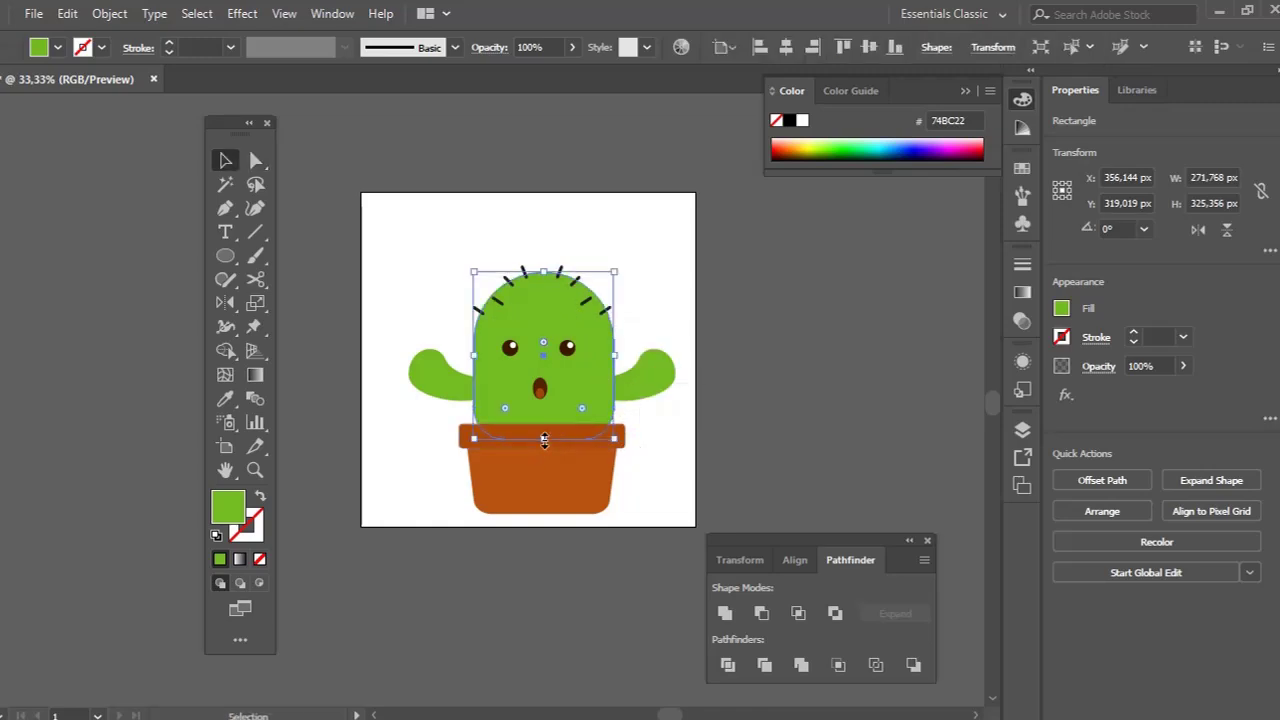
{"action": "left_click_drag", "start_coordinate": [557, 442], "coordinate": [563, 448]}
{"action": "left_click", "coordinate": [643, 308]}
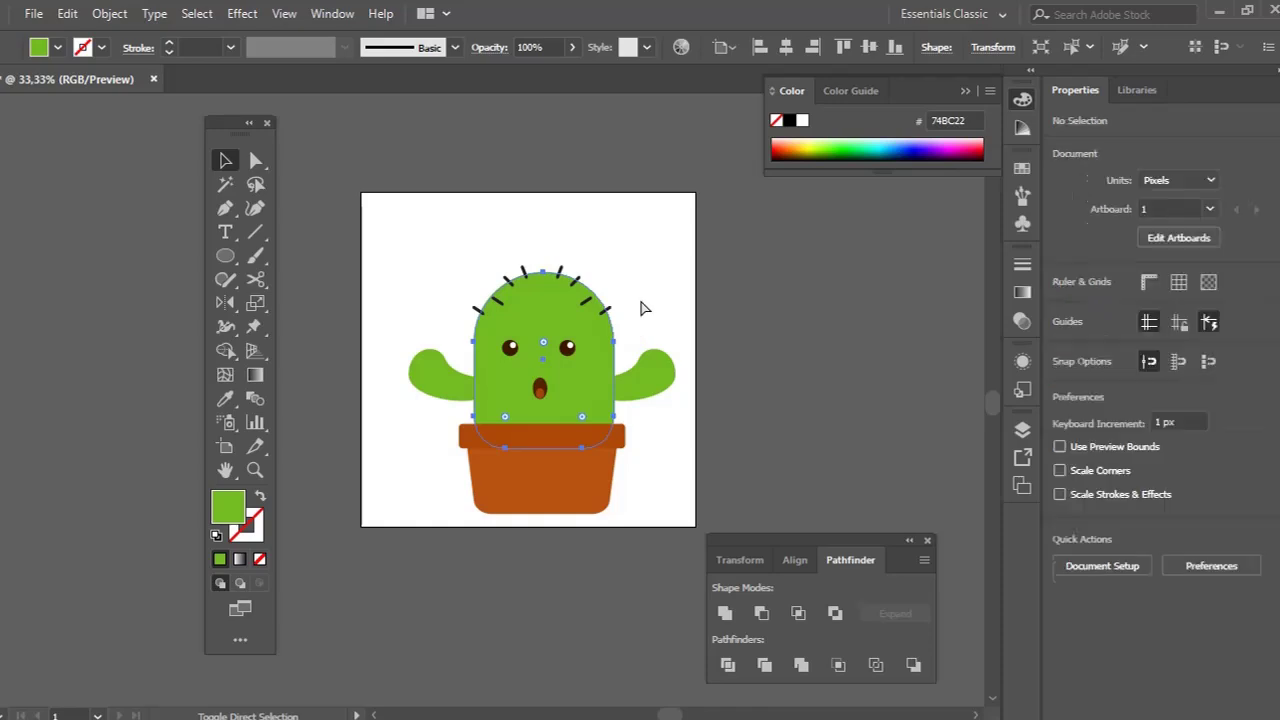
{"action": "key", "text": "z"}
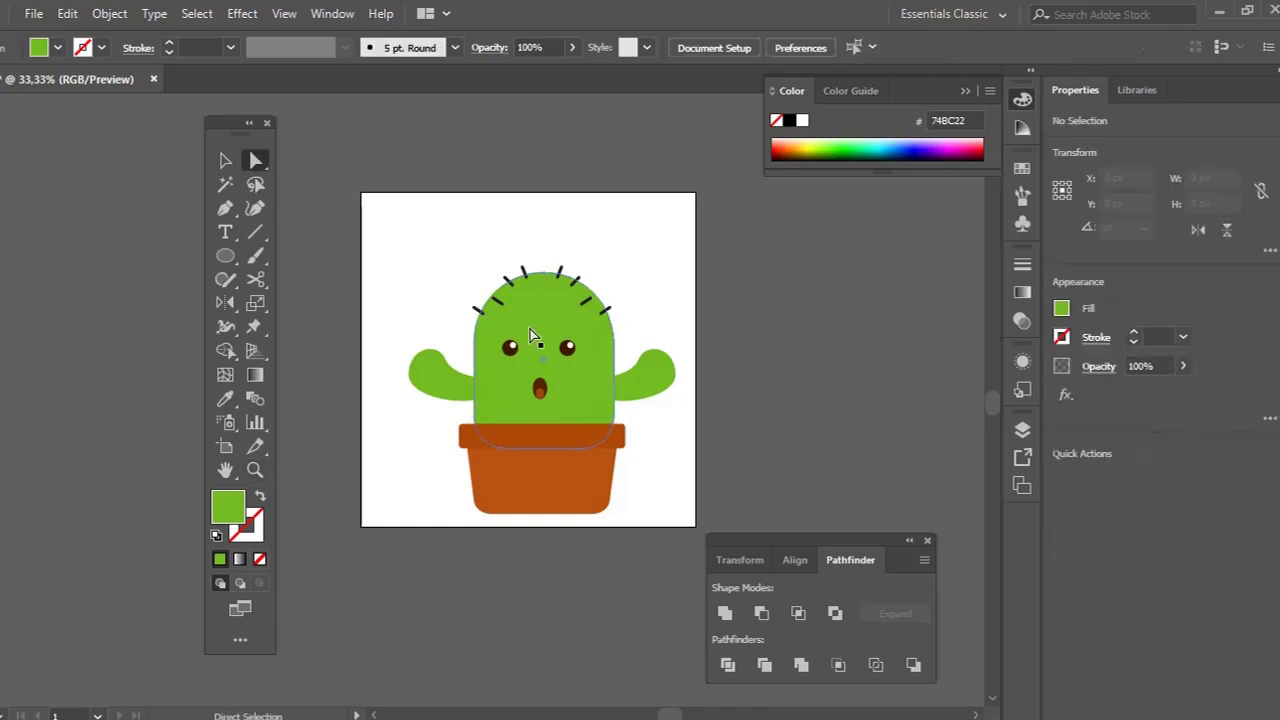
Step: Widen the cactus body slightly by moving its left edge outward toward the left arm
{"action": "key", "text": "v"}
{"action": "left_click", "coordinate": [493, 350]}
{"action": "left_click_drag", "start_coordinate": [475, 360], "coordinate": [466, 361]}
{"action": "key", "text": "ctrl"}
{"action": "left_click", "coordinate": [645, 268]}
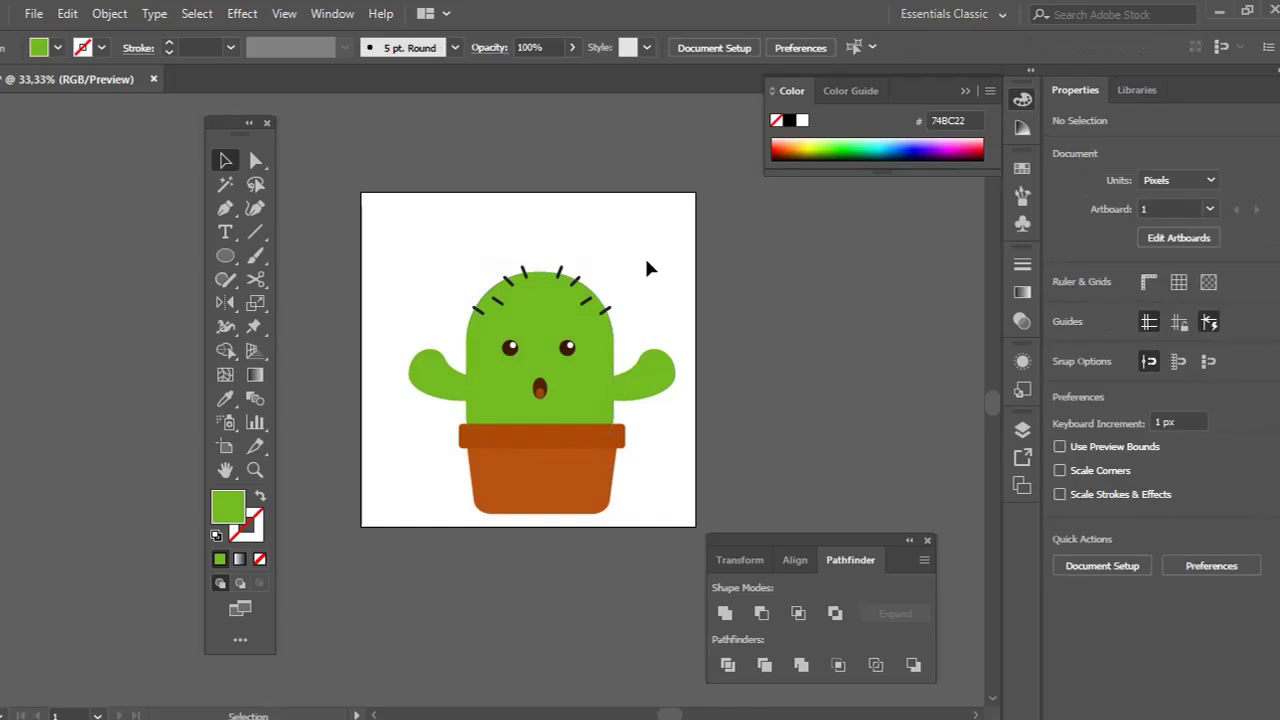
Step: Nudge the cactus group a few pixels right and about 10 px down into the pot
{"action": "left_click_drag", "start_coordinate": [390, 241], "coordinate": [680, 398]}
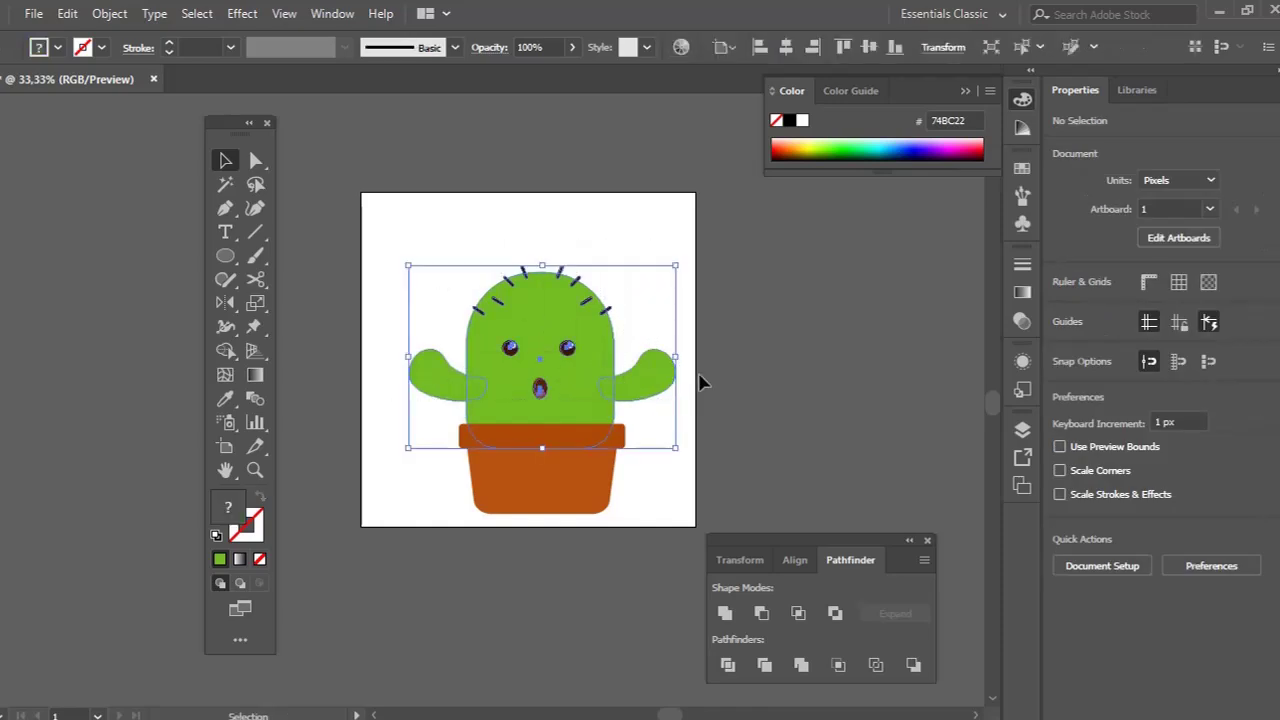
{"action": "key", "text": "Right"}
{"action": "key", "text": "Right"}
{"action": "key", "text": "Right"}
{"action": "key", "text": "Down"}
{"action": "key", "text": "Down"}
{"action": "key", "text": "Down"}
{"action": "key", "text": "Down"}
{"action": "key", "text": "Down"}
{"action": "key", "text": "Down"}
{"action": "key", "text": "Down"}
{"action": "key", "text": "Down"}
{"action": "key", "text": "Down"}
{"action": "key", "text": "Down"}
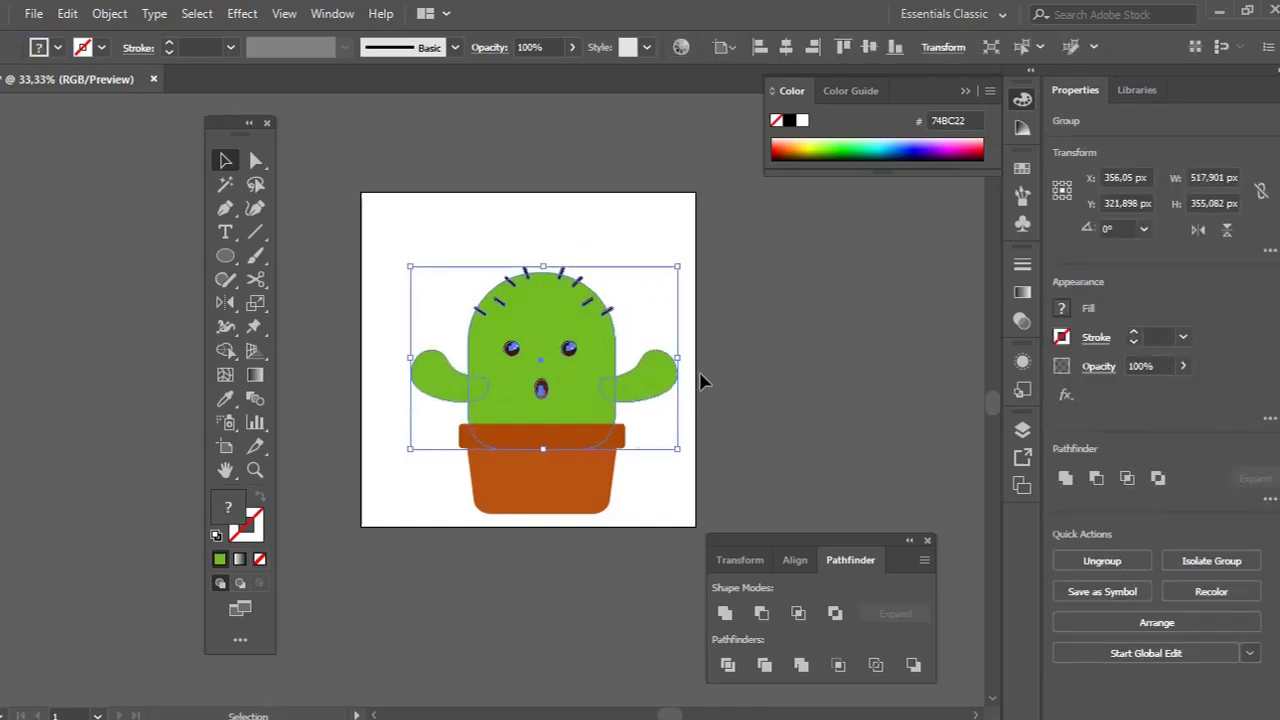
{"action": "key", "text": "ctrl"}
{"action": "left_click", "coordinate": [700, 380]}
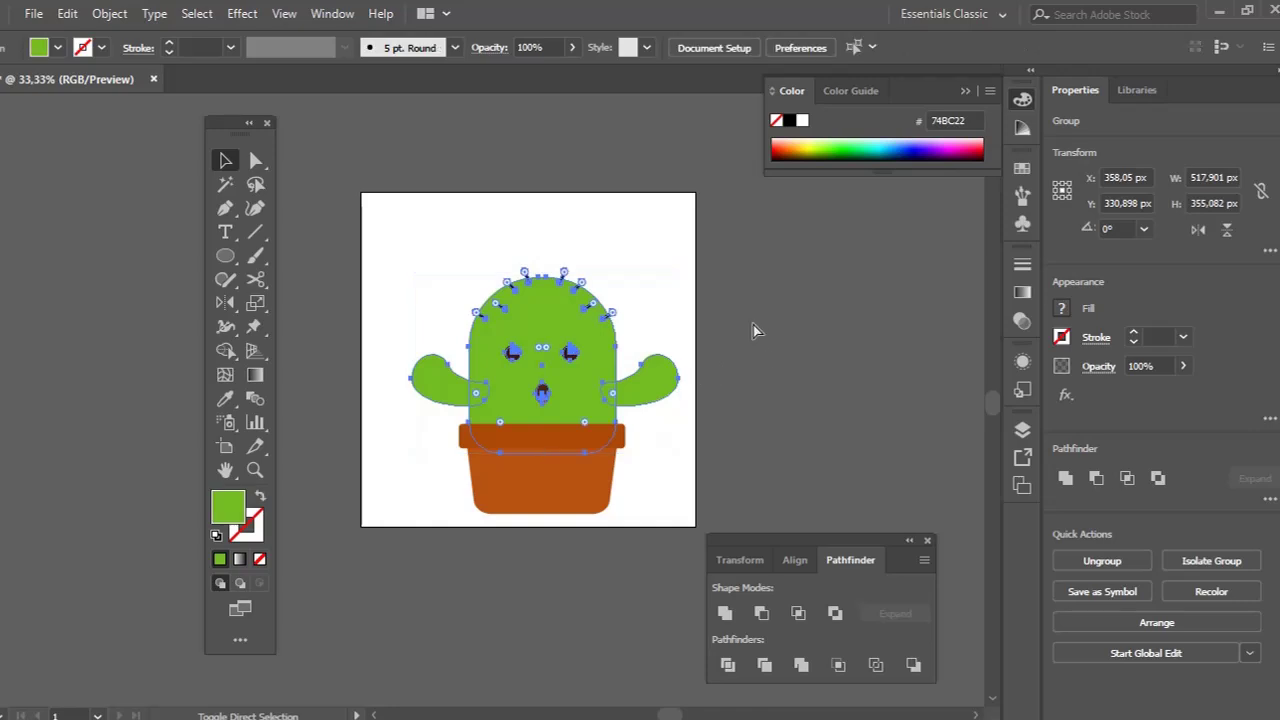
Step: Group the cactus with its pot and move the group to about X 317, Y 366 px on the artboard
{"action": "left_click_drag", "start_coordinate": [482, 310], "coordinate": [679, 565]}
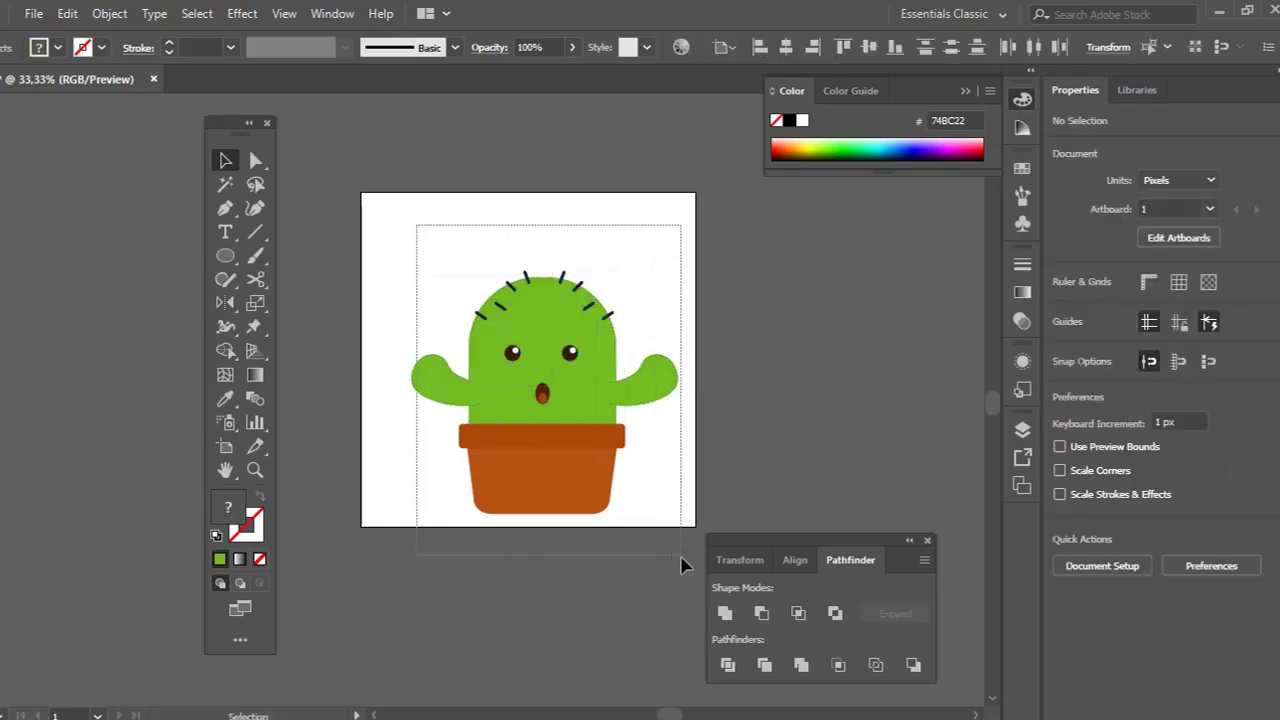
{"action": "key", "text": "ctrl+g"}
{"action": "left_click_drag", "start_coordinate": [551, 423], "coordinate": [530, 411]}
Step: Save the illustration in the Downloads folder as cactus in Illustrator EPS format
{"action": "left_click", "coordinate": [31, 16]}
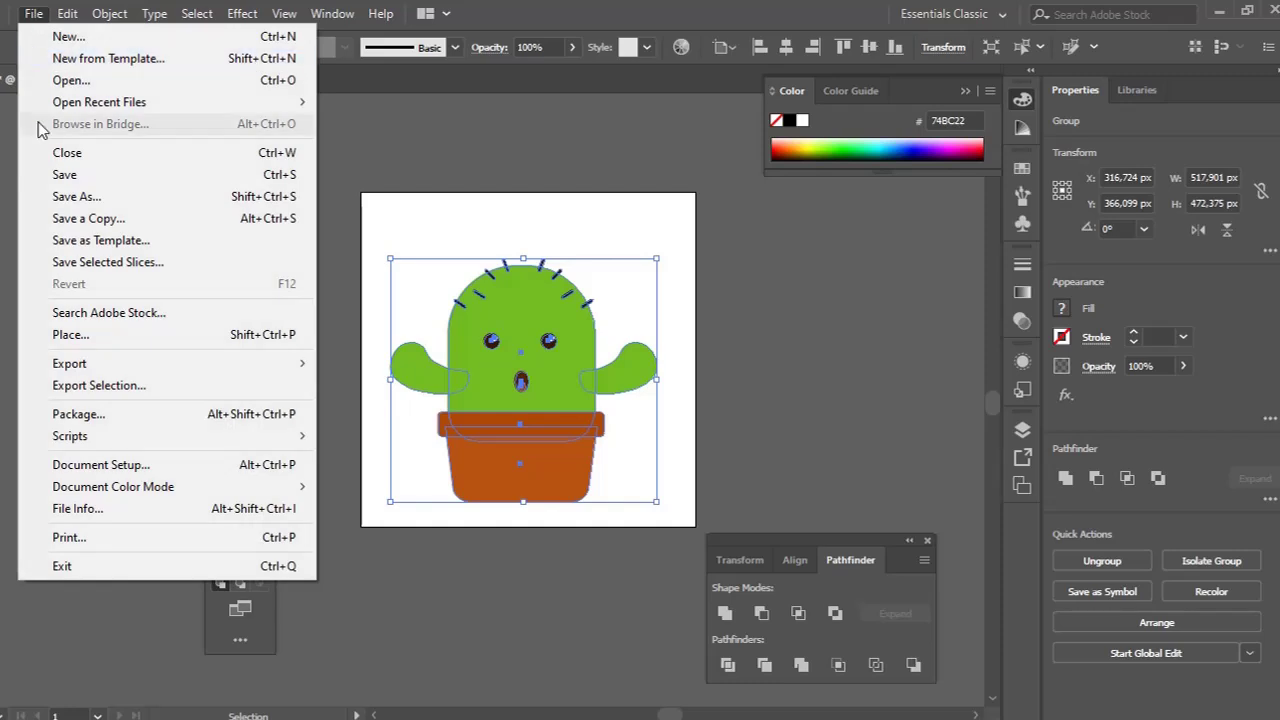
{"action": "left_click", "coordinate": [52, 198]}
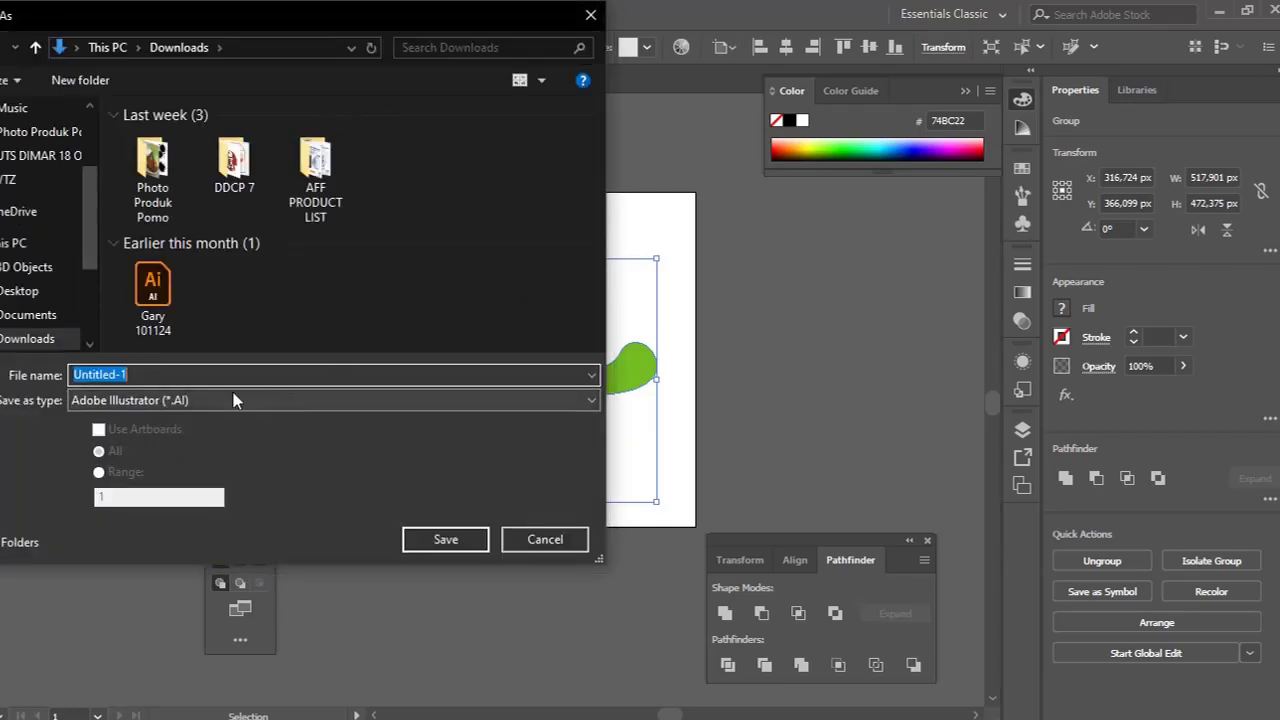
{"action": "type", "text": "cactus"}
{"action": "left_click", "coordinate": [177, 410]}
{"action": "left_click", "coordinate": [180, 449]}
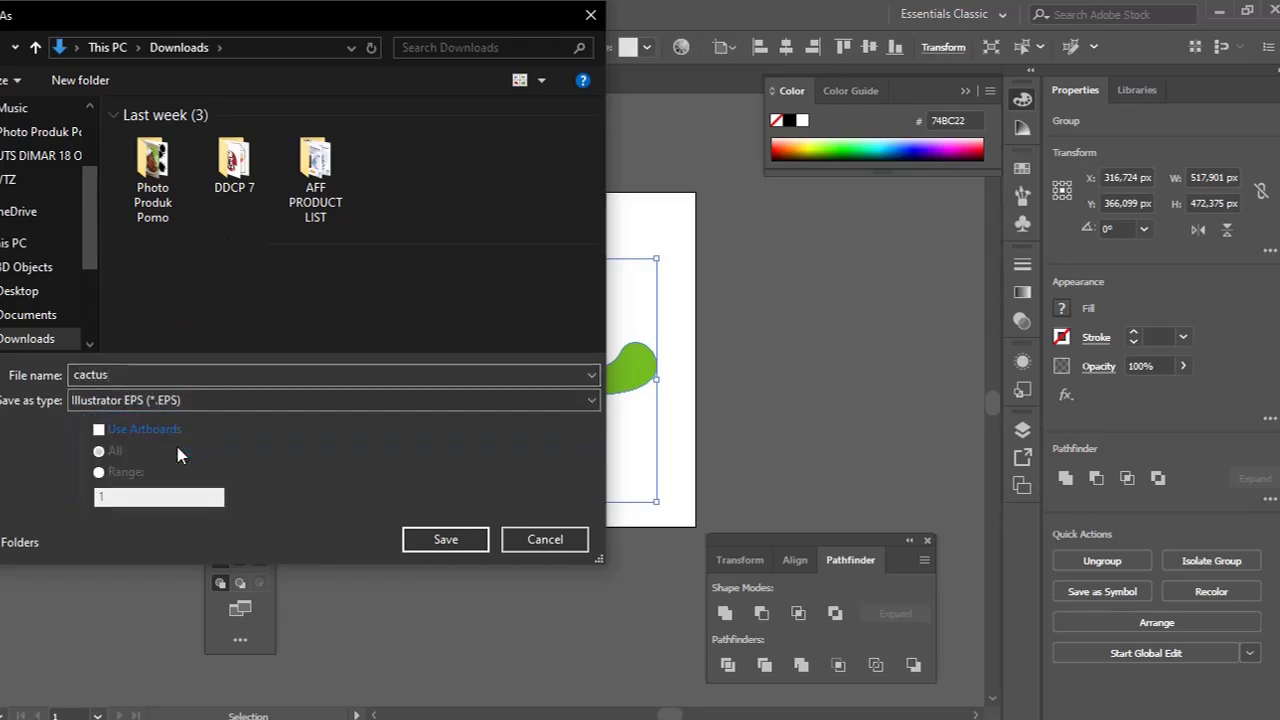
{"action": "left_click", "coordinate": [445, 540]}
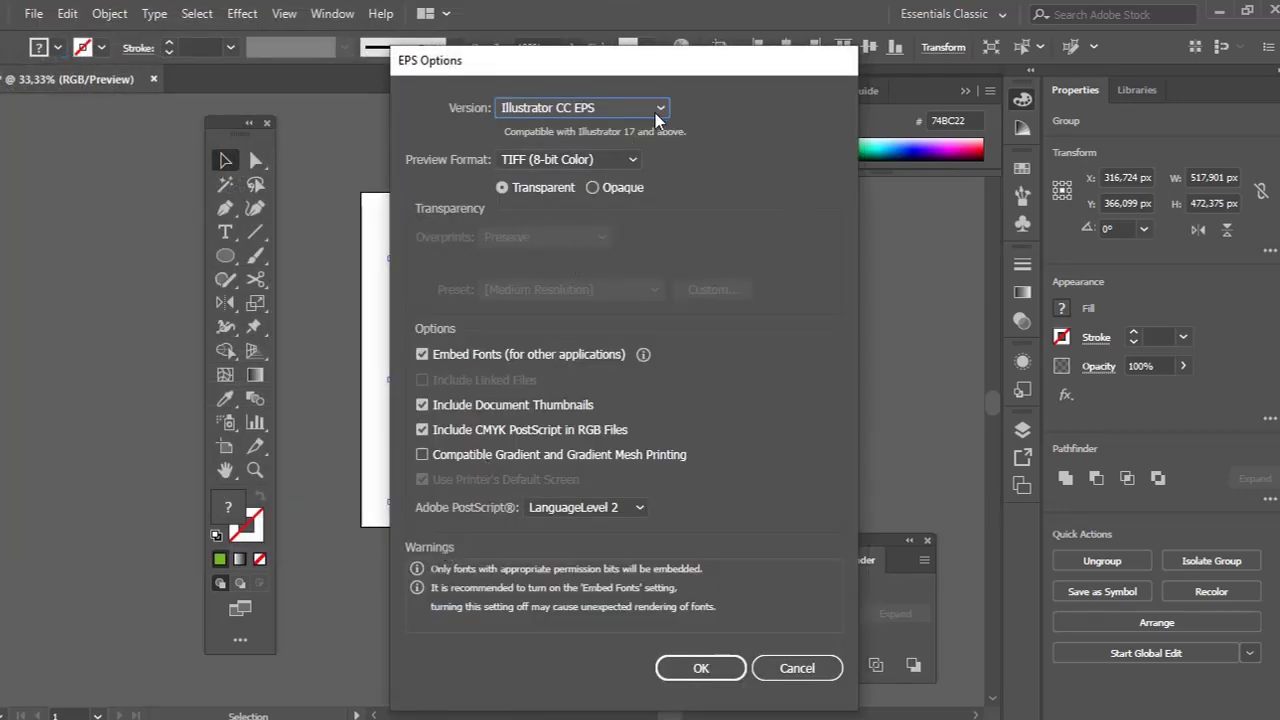
Step: Set the EPS version to Illustrator 8 EPS and complete the save, accepting the legacy format
{"action": "left_click", "coordinate": [656, 114]}
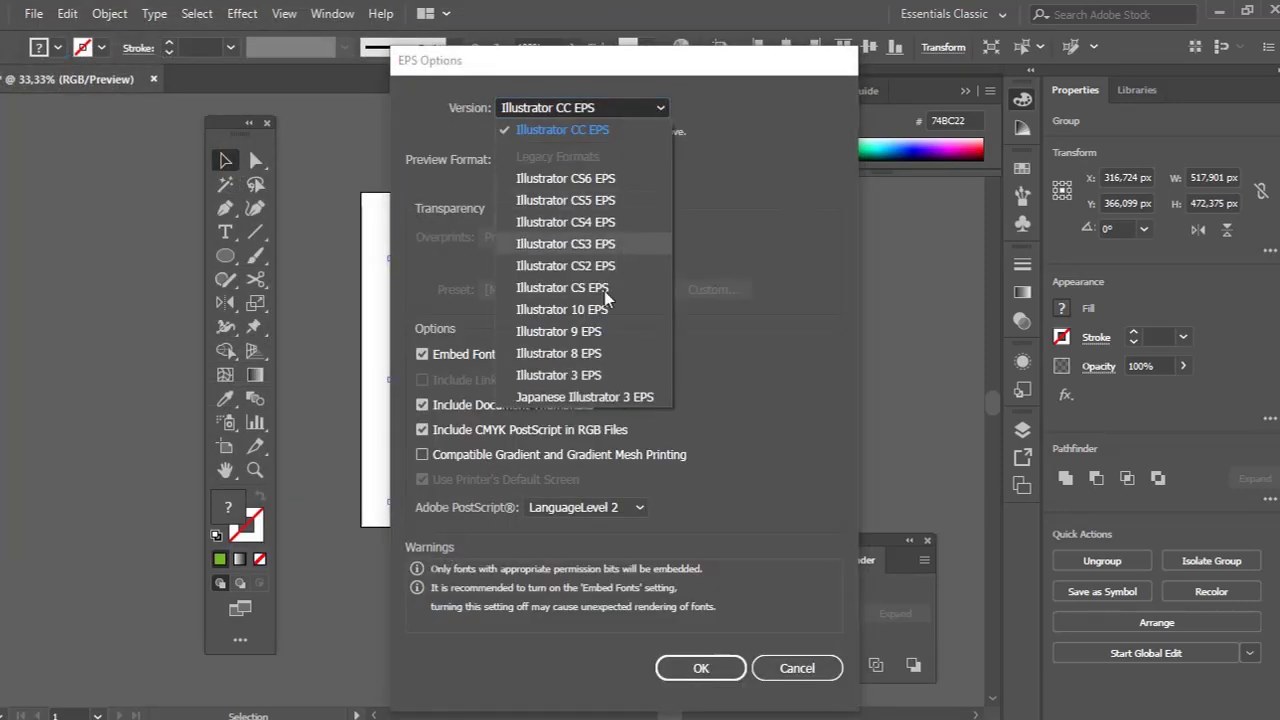
{"action": "left_click", "coordinate": [585, 352]}
{"action": "left_click", "coordinate": [690, 646]}
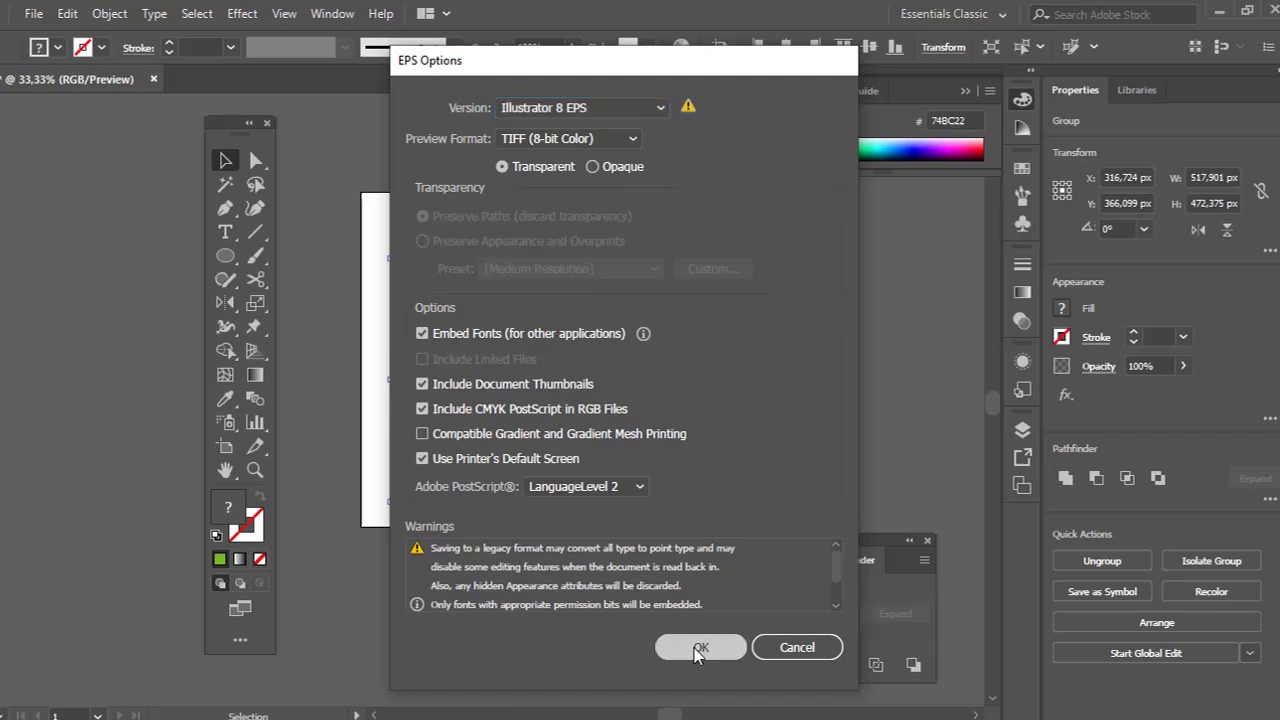
{"action": "left_click", "coordinate": [715, 404]}
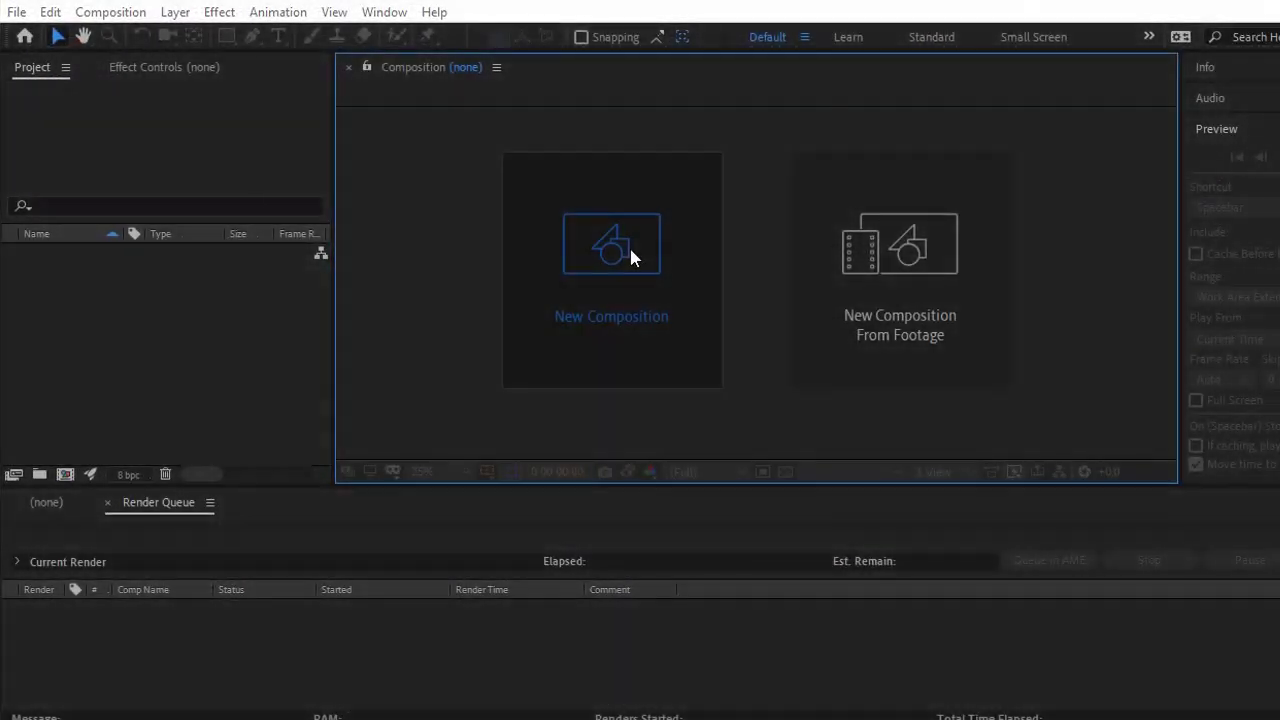
Step: Switch to After Effects and start a new composition of 1920 by 1080 px, 30 fps, full resolution and 6 seconds
{"action": "left_click", "coordinate": [637, 256]}
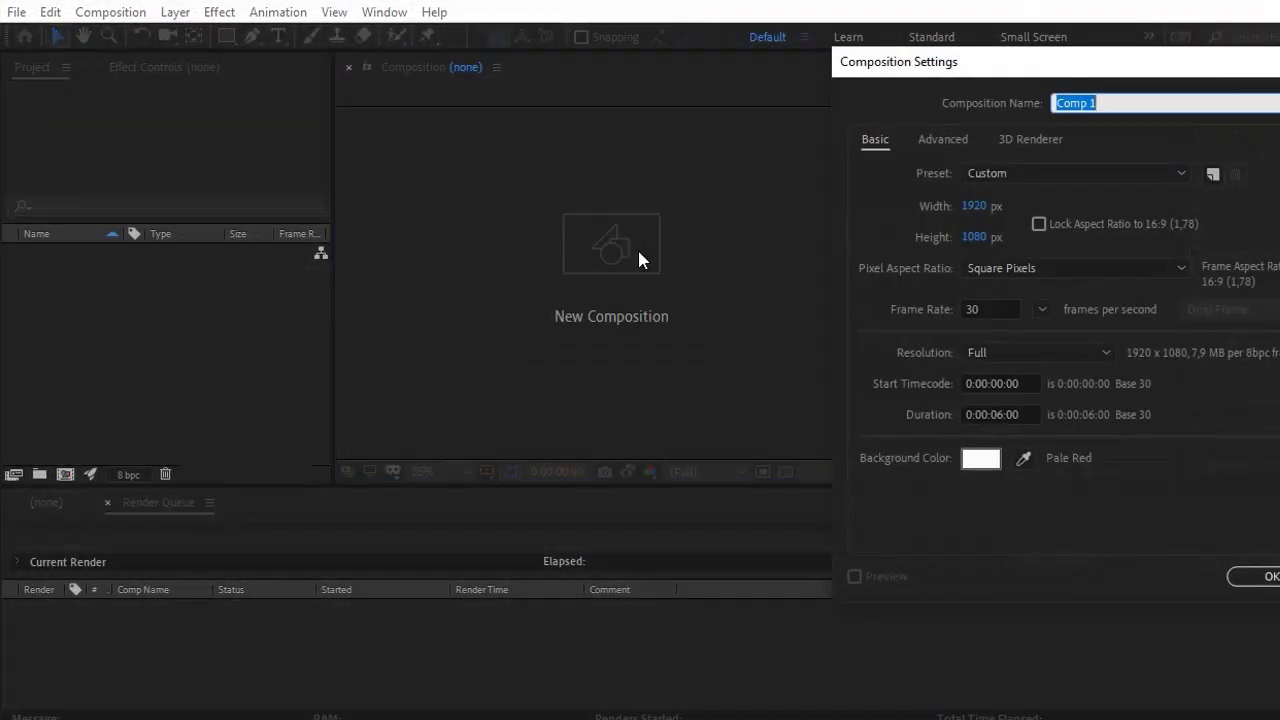
{"action": "left_click_drag", "start_coordinate": [1010, 70], "coordinate": [613, 118]}
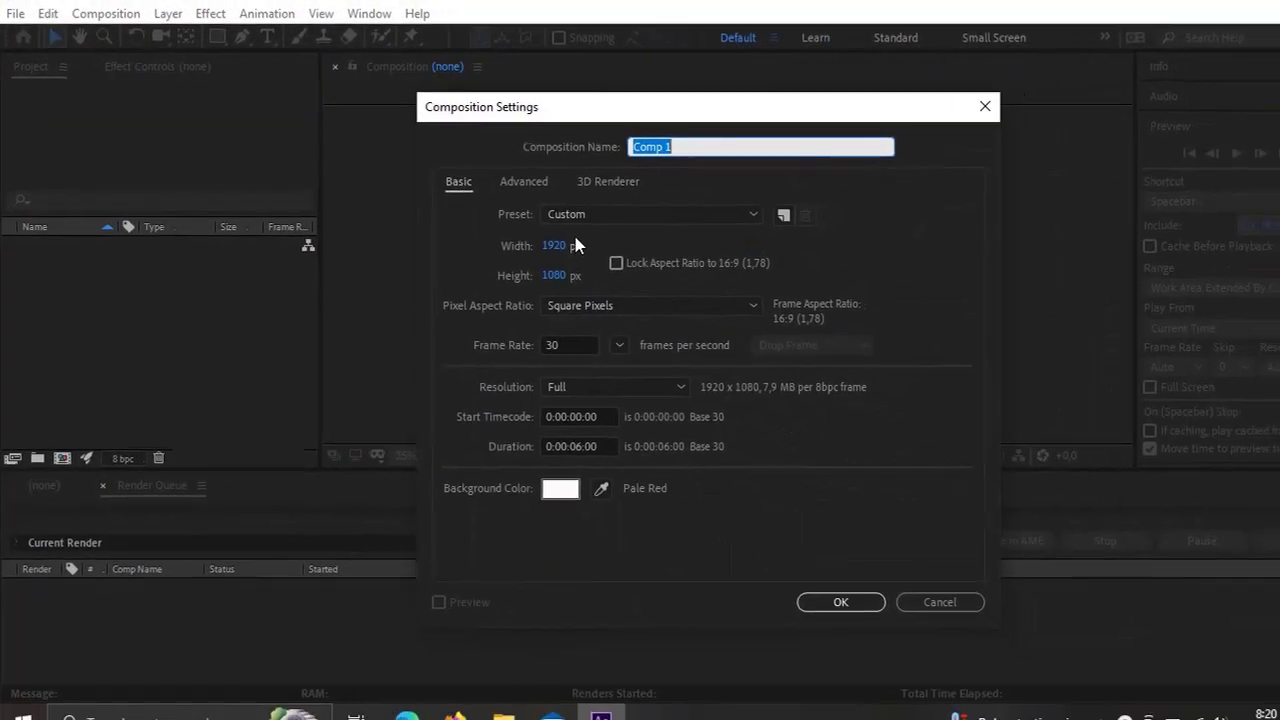
{"action": "left_click", "coordinate": [581, 254]}
{"action": "left_click", "coordinate": [538, 267]}
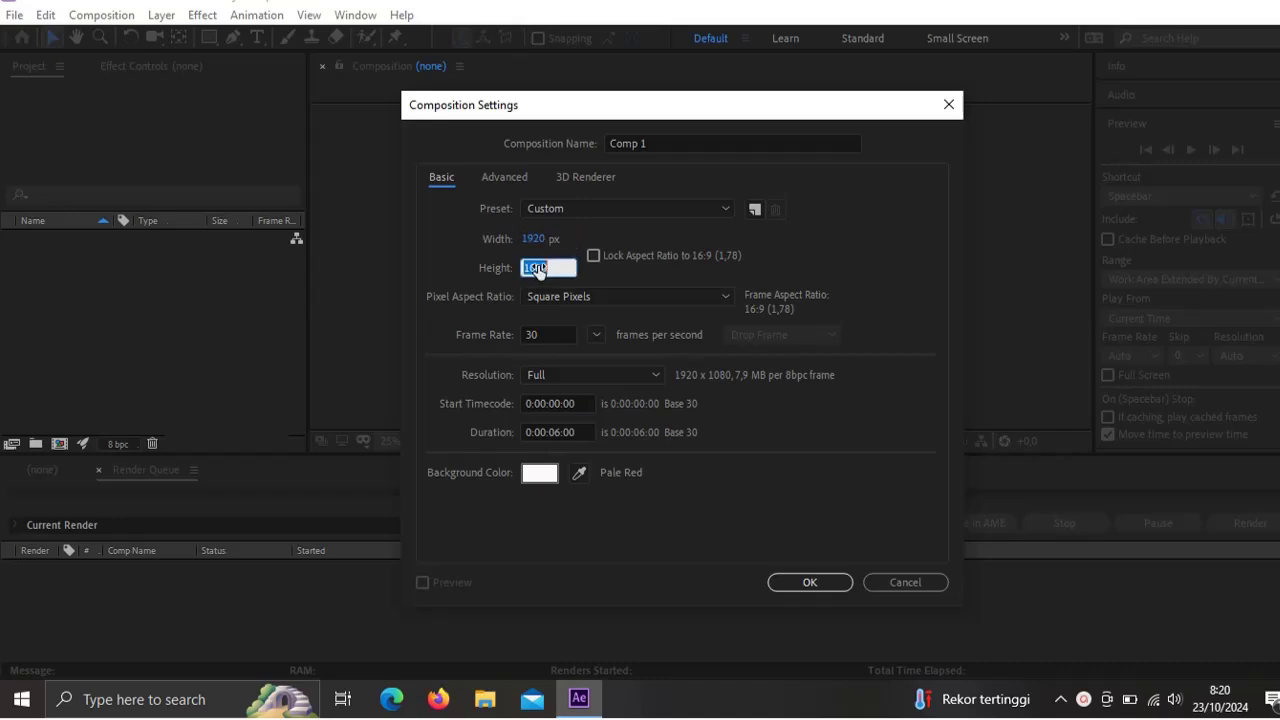
{"action": "left_click", "coordinate": [537, 334]}
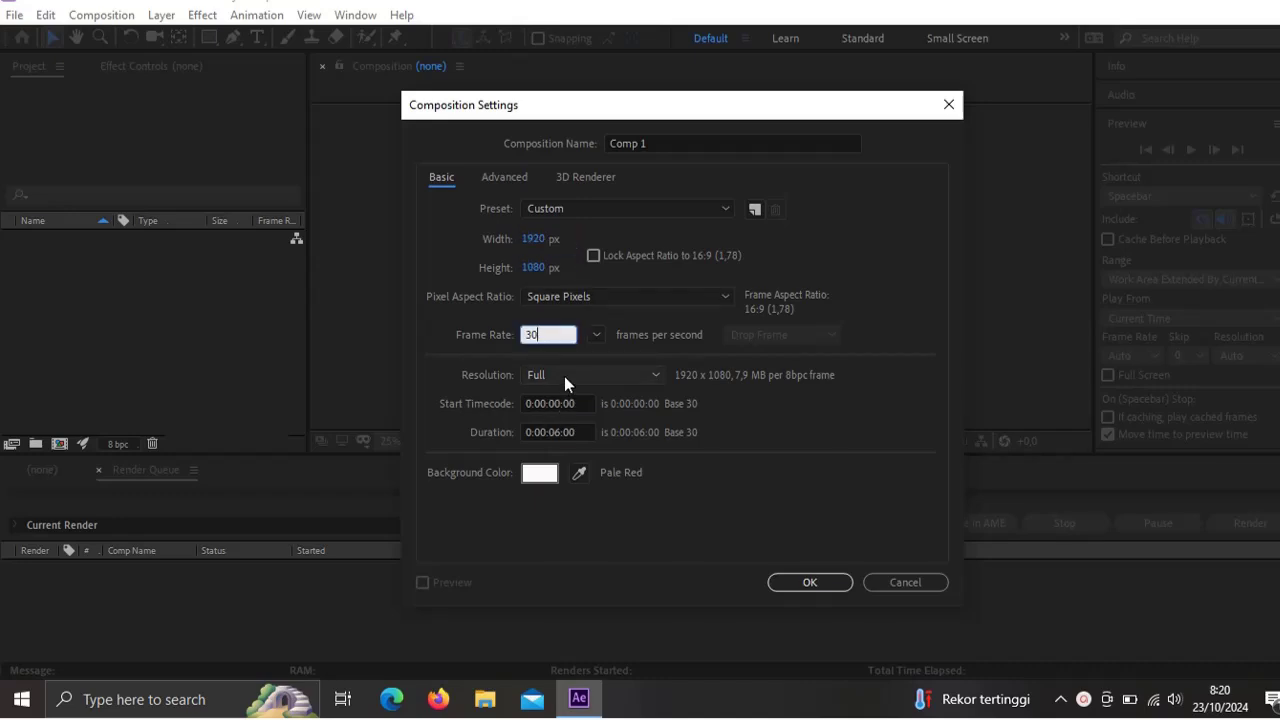
{"action": "left_click", "coordinate": [564, 376]}
{"action": "left_click", "coordinate": [720, 403]}
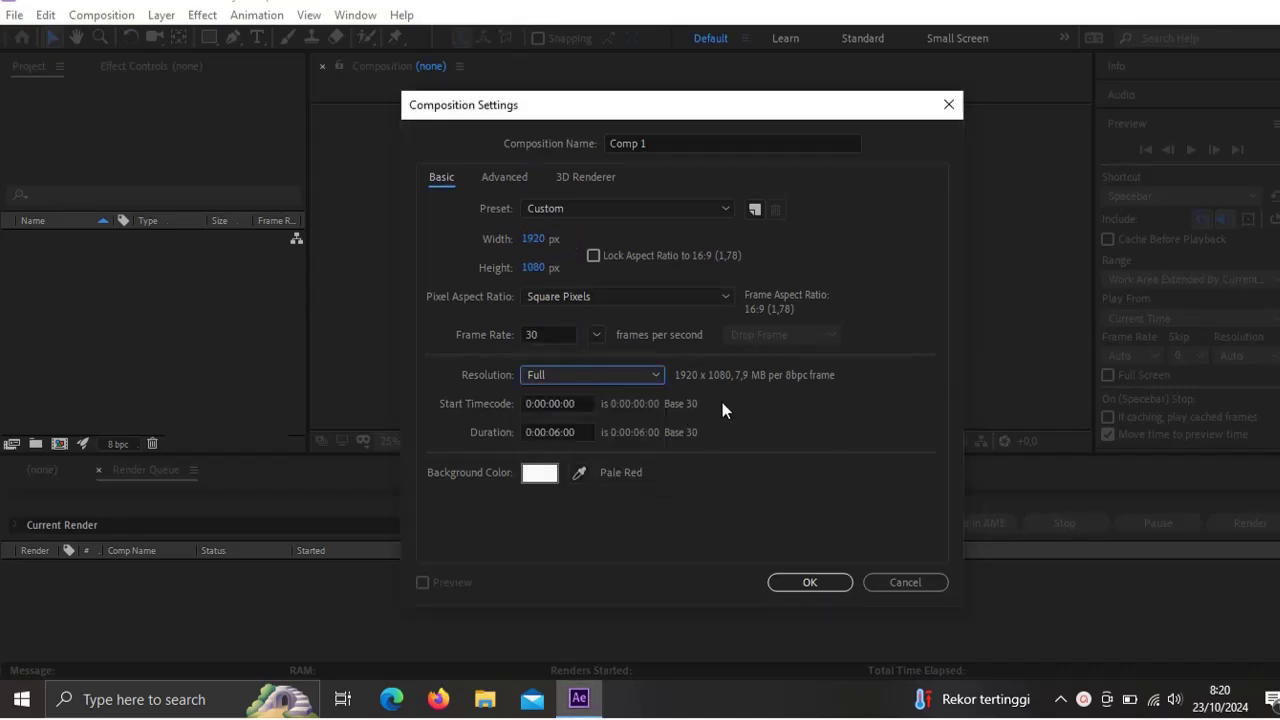
{"action": "left_click", "coordinate": [558, 431]}
{"action": "left_click", "coordinate": [812, 434]}
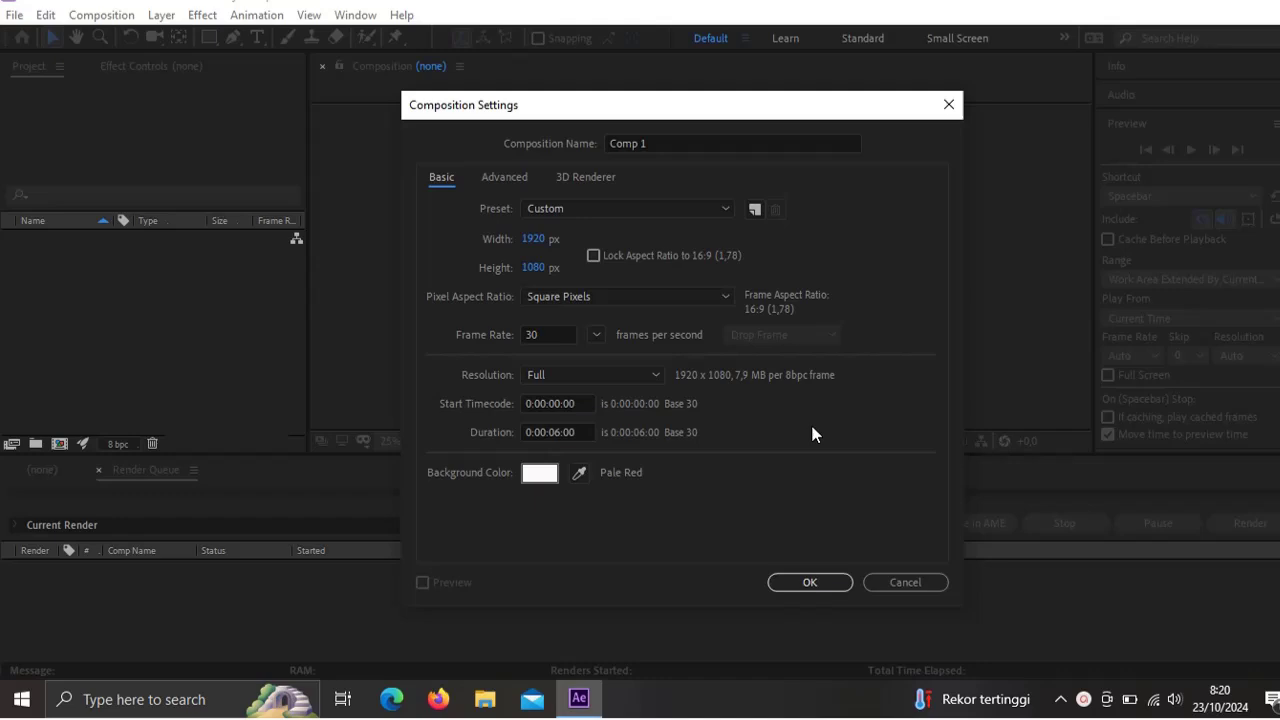
Step: Set the composition's background color to the orange-yellow FACC4E and create the composition
{"action": "left_click", "coordinate": [542, 479]}
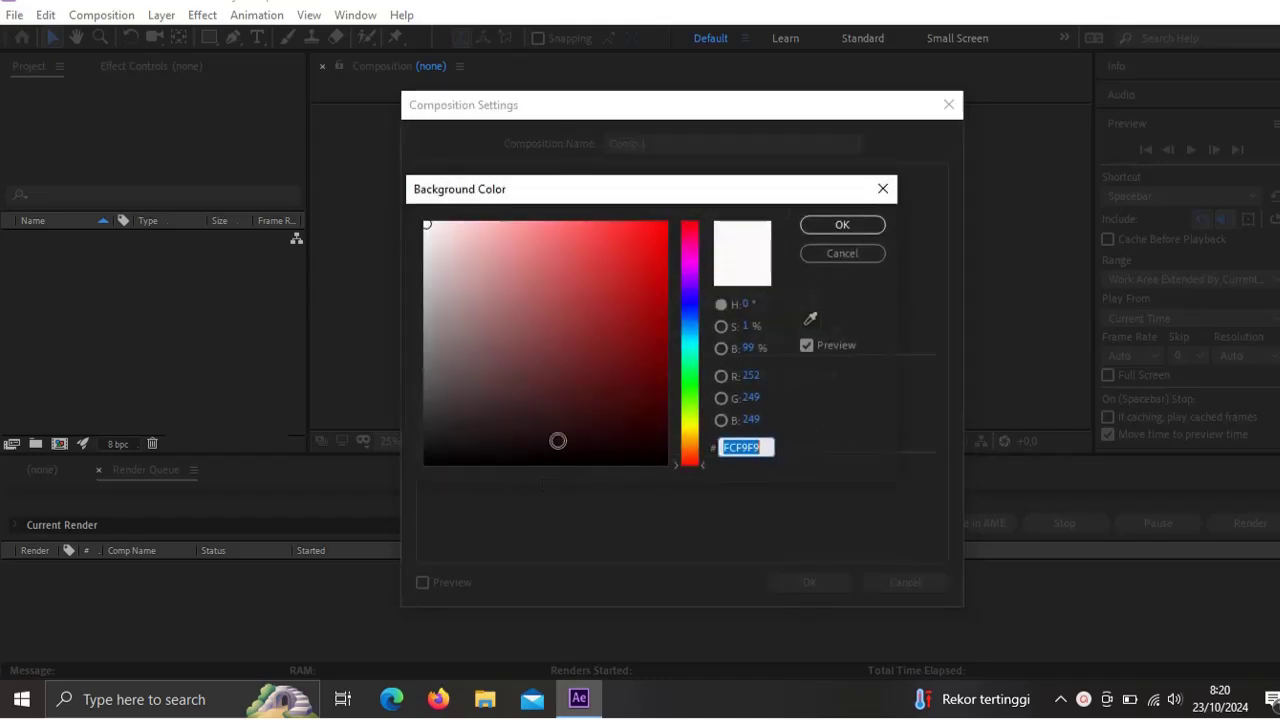
{"action": "left_click", "coordinate": [687, 437]}
{"action": "left_click", "coordinate": [590, 226]}
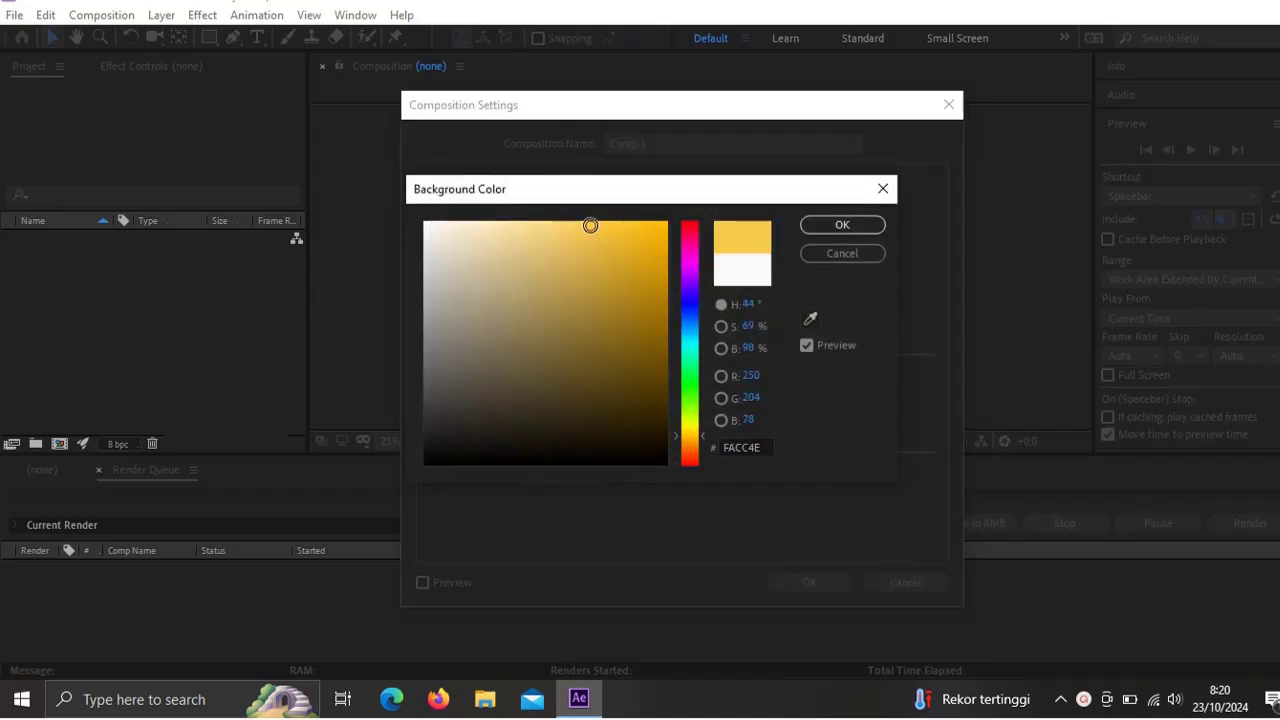
{"action": "left_click", "coordinate": [840, 226]}
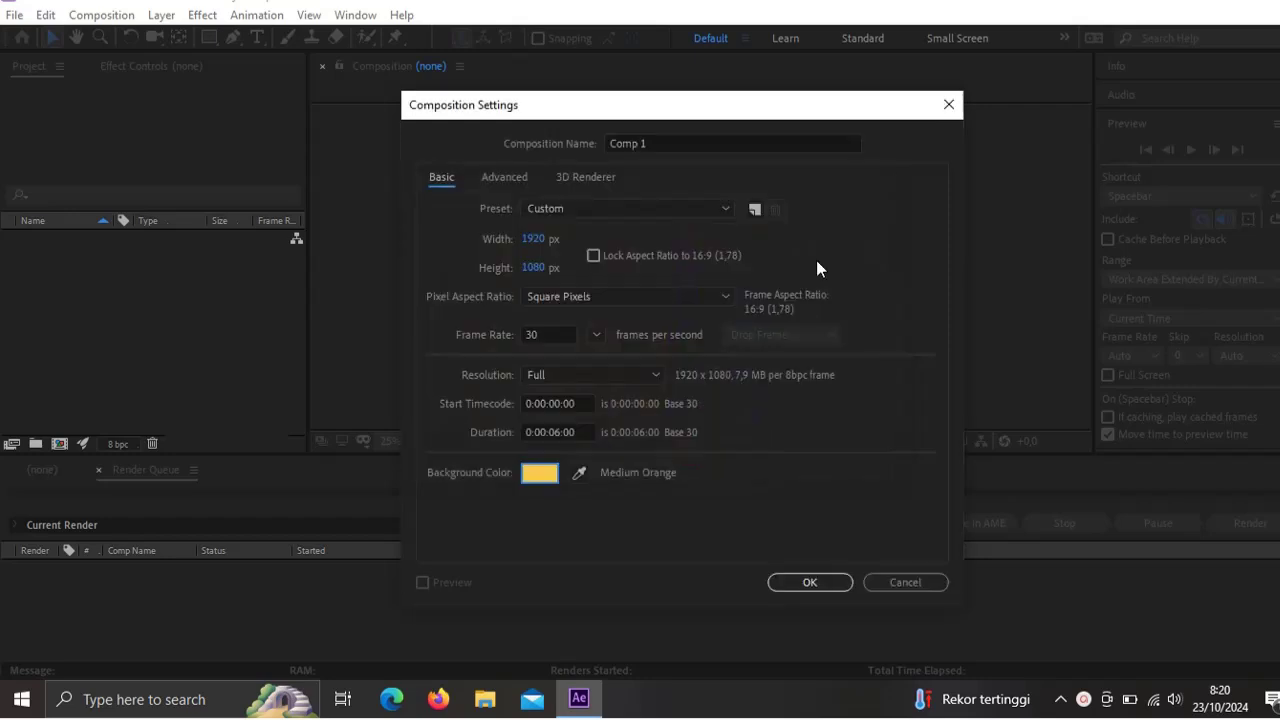
{"action": "left_click", "coordinate": [819, 582]}
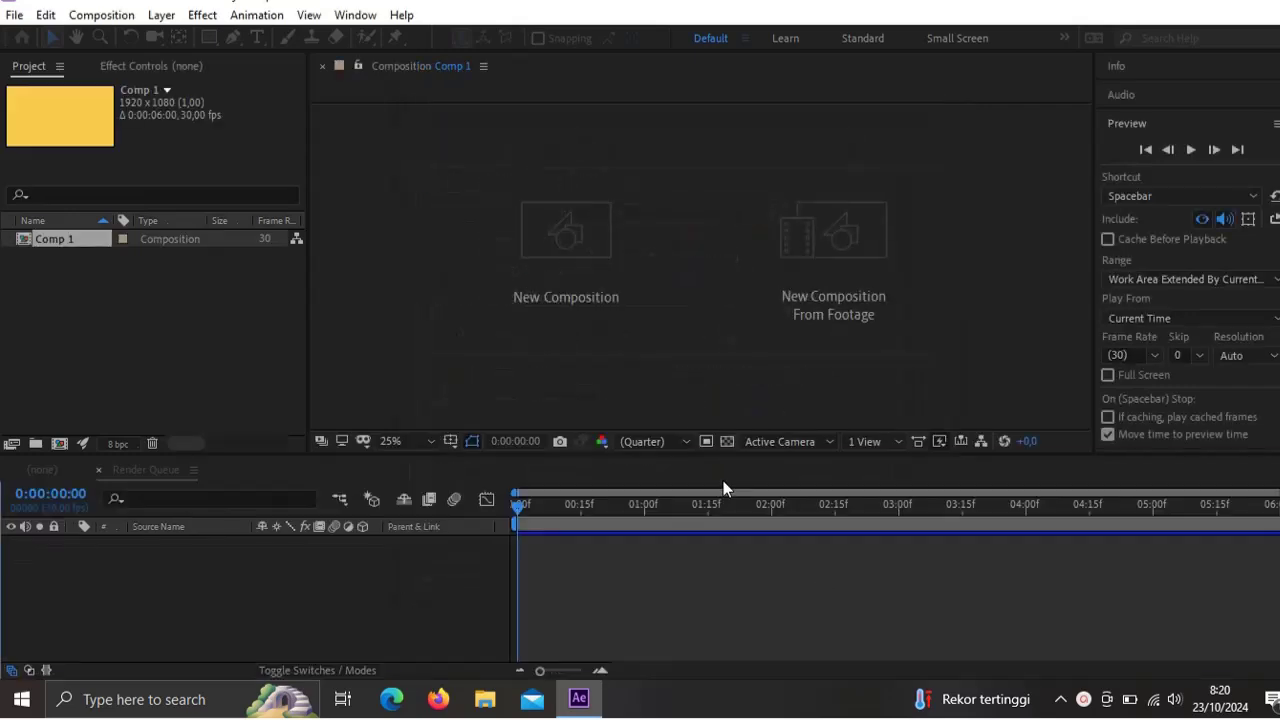
Step: Import the cactus EPS file from the Downloads folder into the project
{"action": "right_click", "coordinate": [164, 325]}
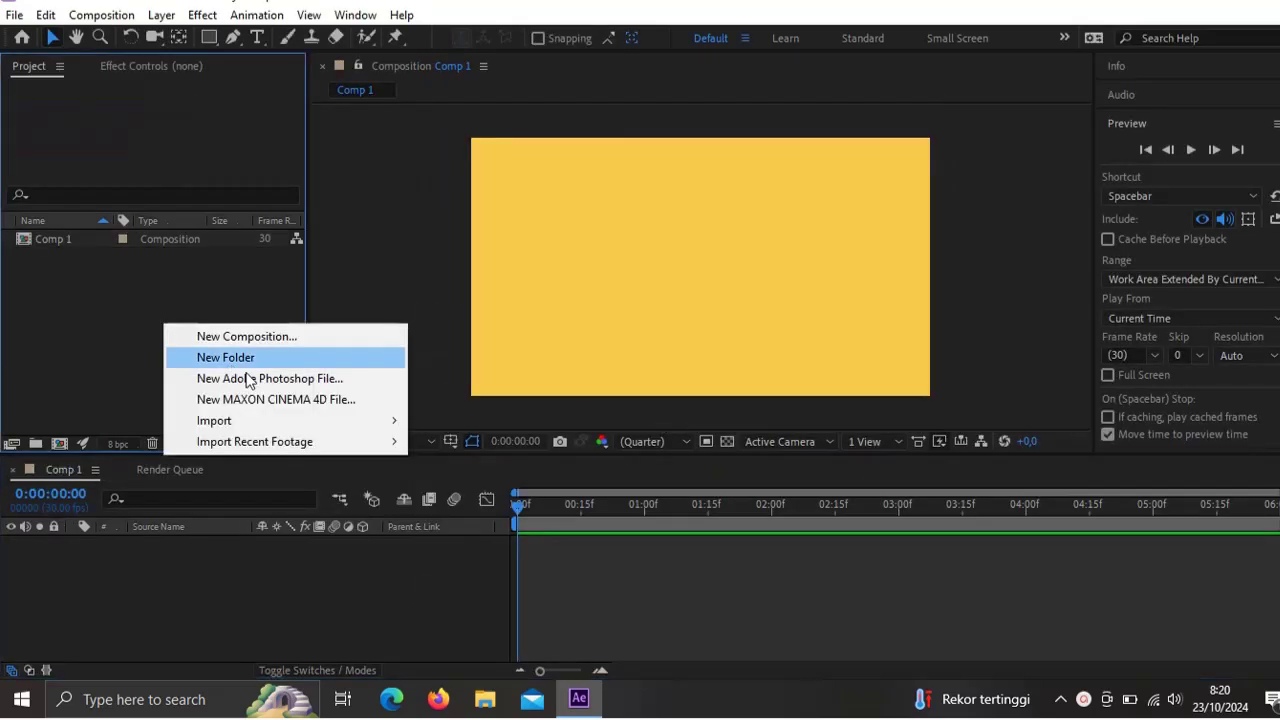
{"action": "mouse_move", "coordinate": [255, 428]}
{"action": "left_click", "coordinate": [530, 425]}
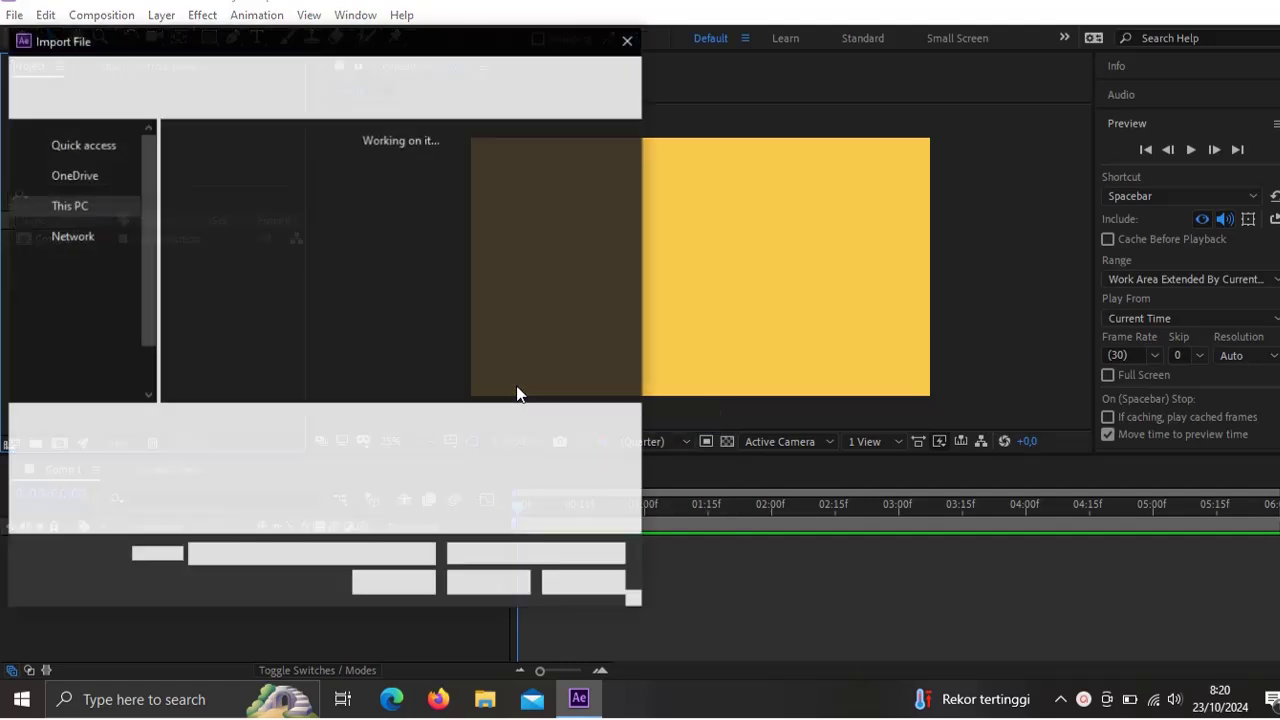
{"action": "left_click", "coordinate": [205, 180]}
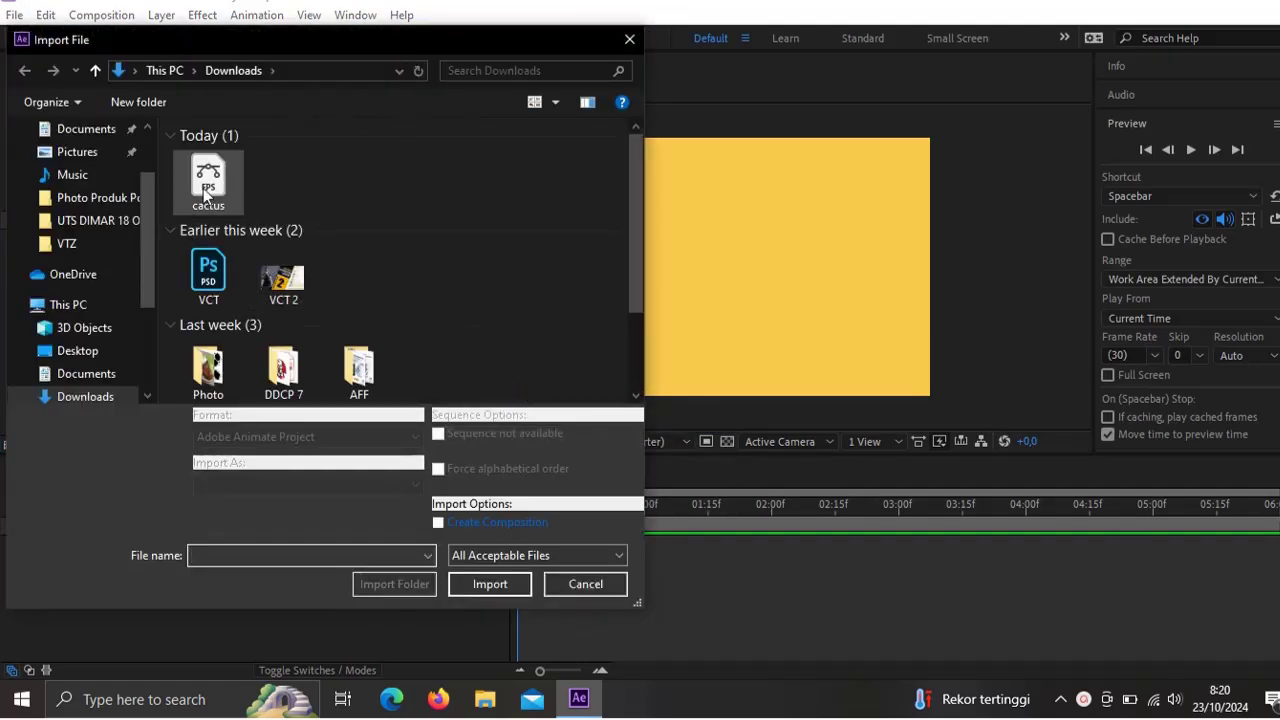
{"action": "double_click", "coordinate": [203, 187]}
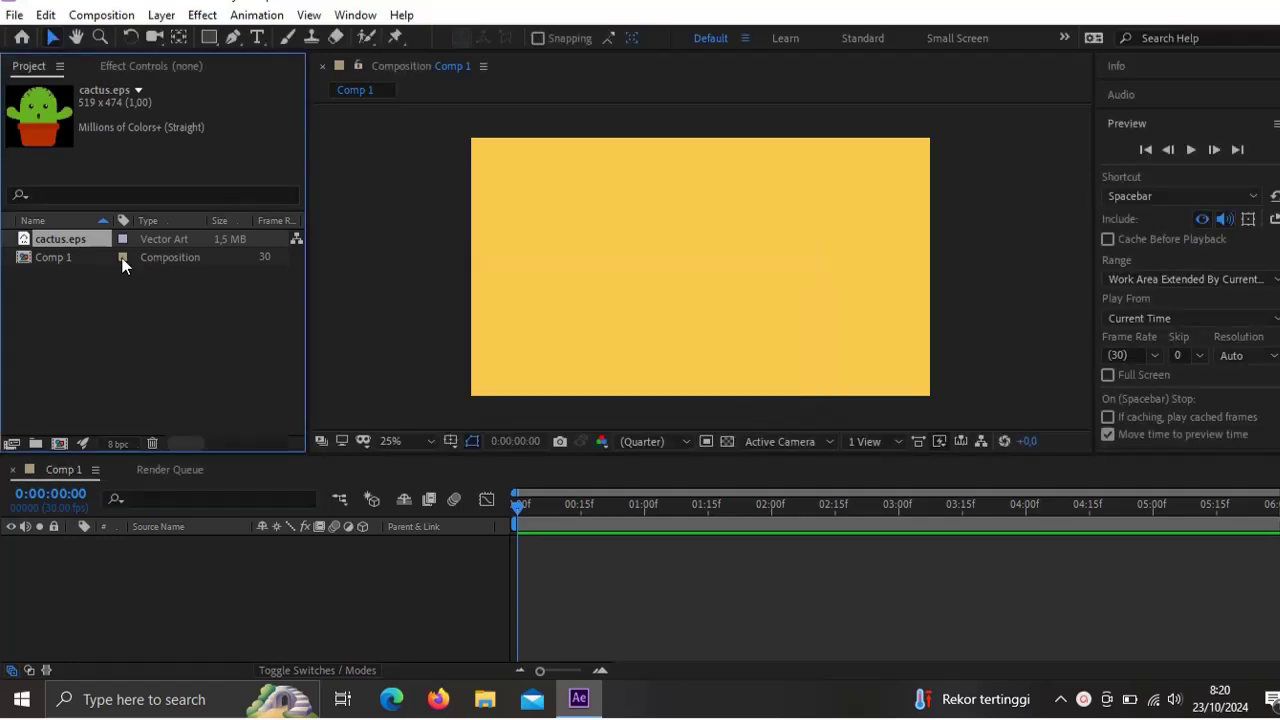
Step: Place cactus.eps near the lower-left corner of Comp 1's frame and select its layer
{"action": "left_click_drag", "start_coordinate": [90, 240], "coordinate": [560, 358]}
{"action": "left_click", "coordinate": [413, 326]}
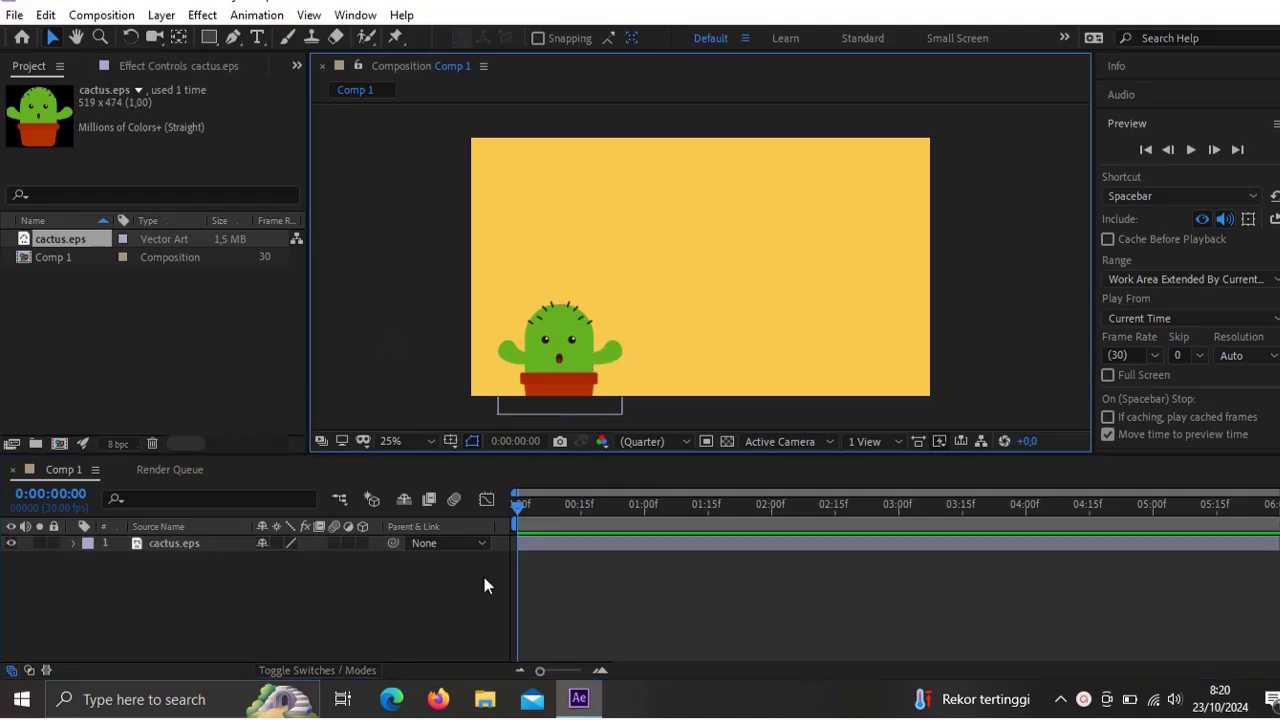
{"action": "left_click", "coordinate": [575, 360]}
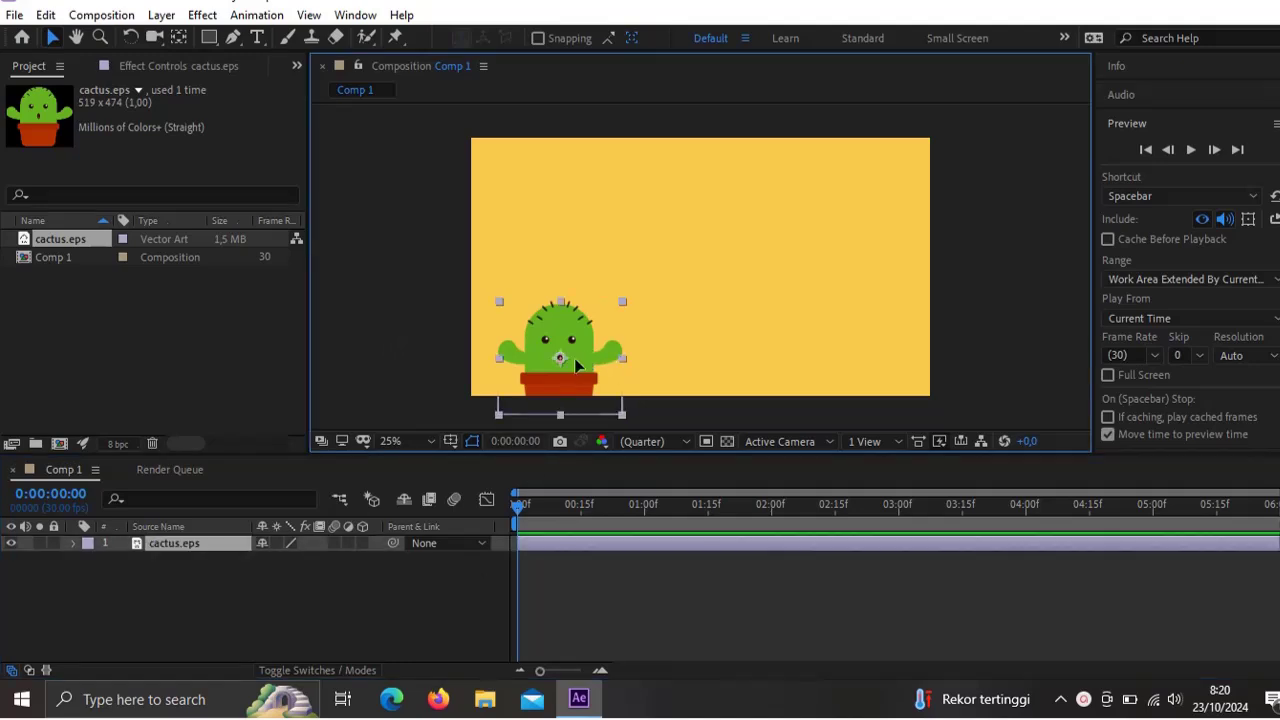
Step: Animate the cactus layer's rotation with keyframes of 0° at 0:00 and -10° at 0:15
{"action": "key", "text": "s"}
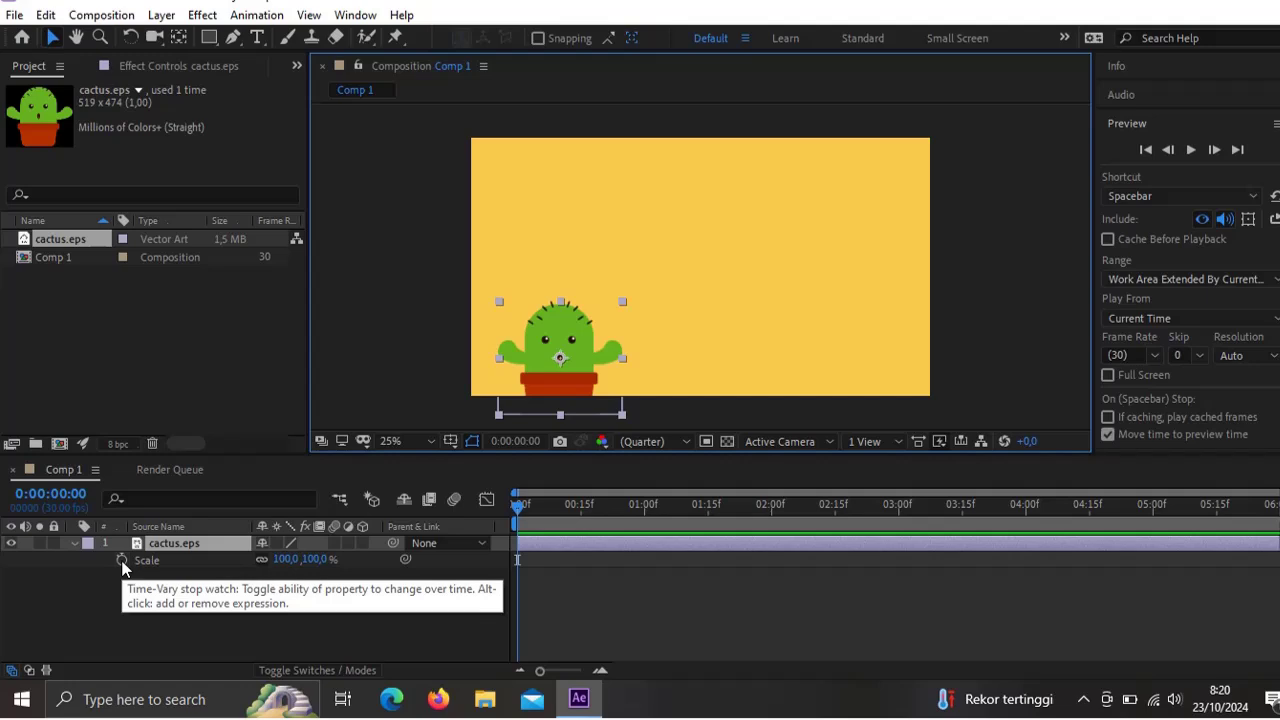
{"action": "key", "text": "r"}
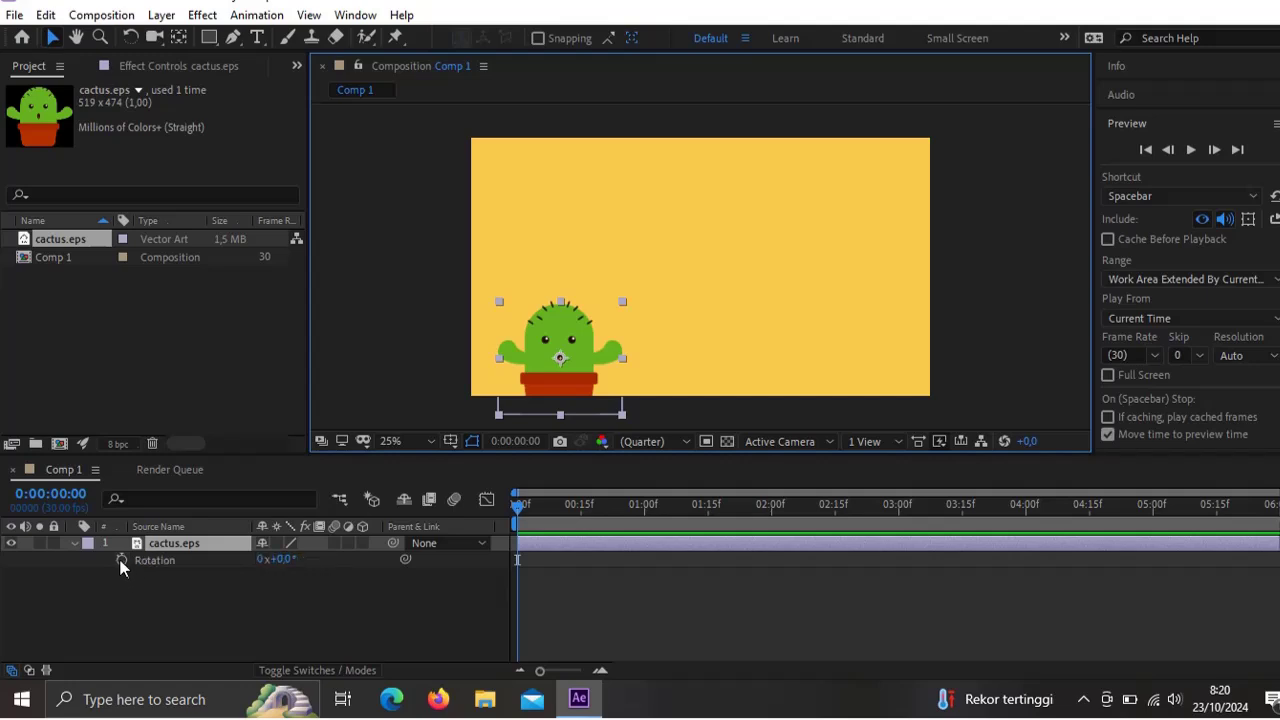
{"action": "left_click", "coordinate": [121, 561]}
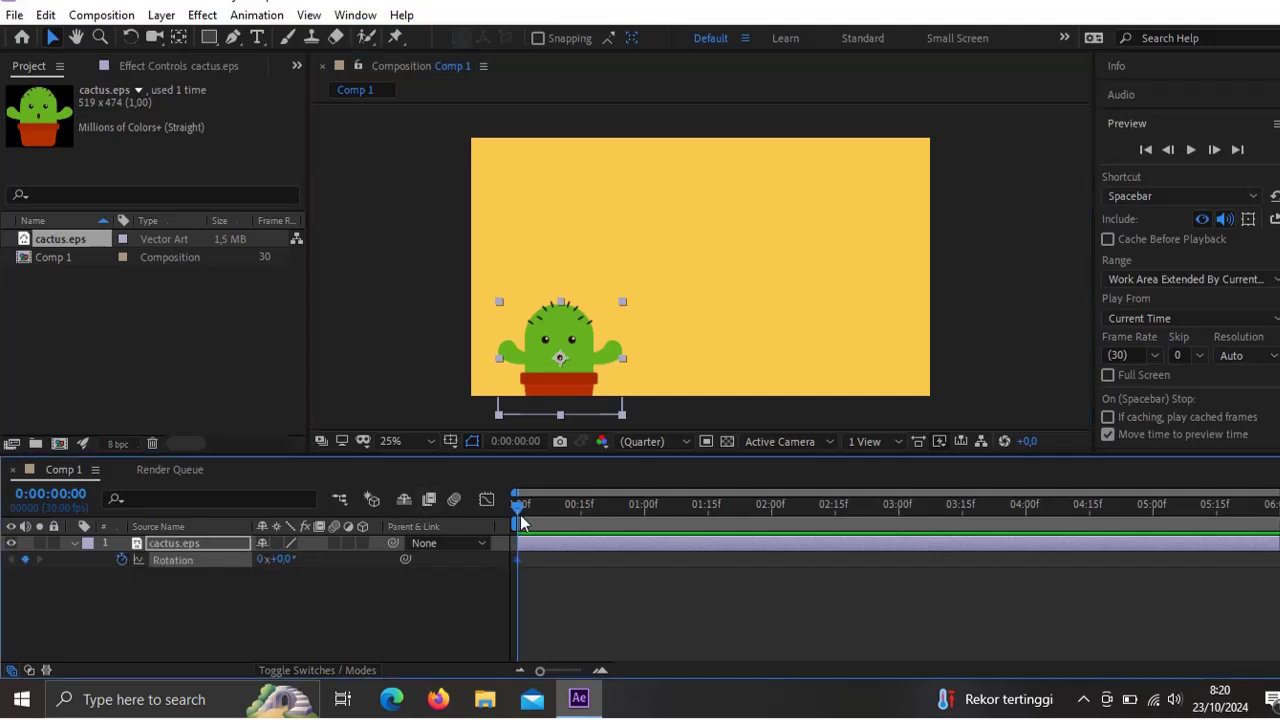
{"action": "left_click_drag", "start_coordinate": [517, 509], "coordinate": [579, 510]}
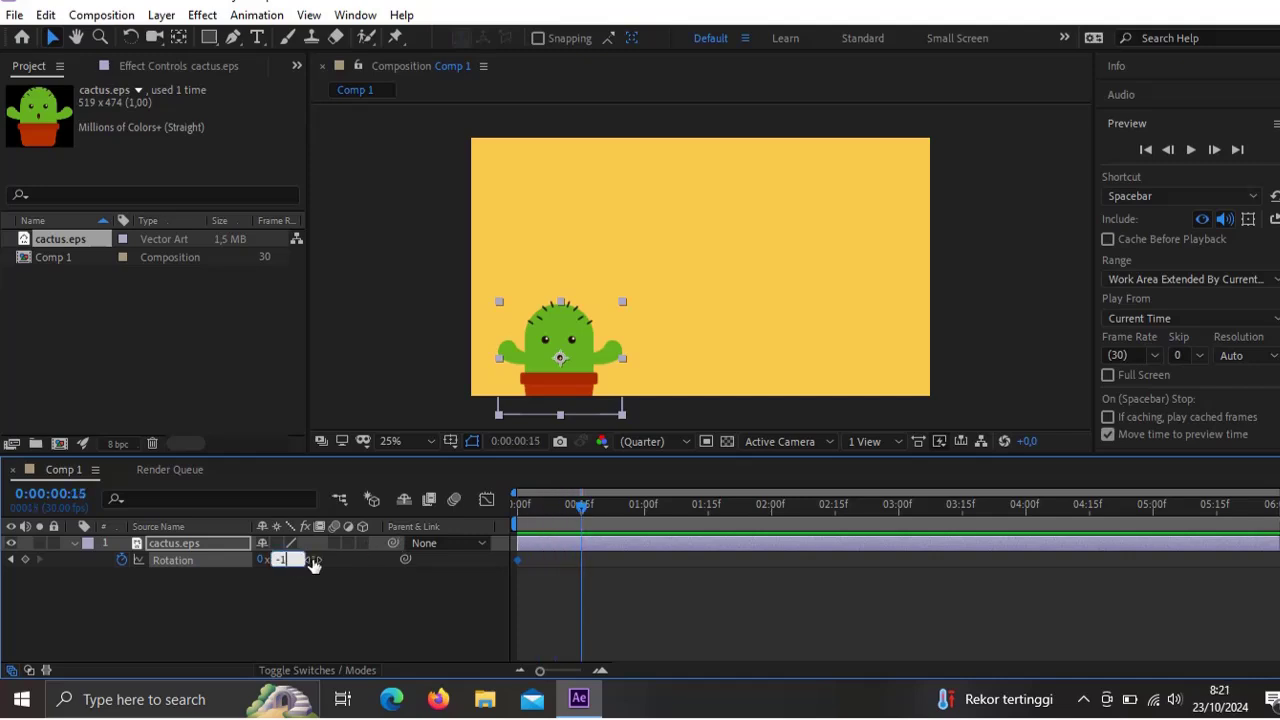
{"action": "key", "text": "Return"}
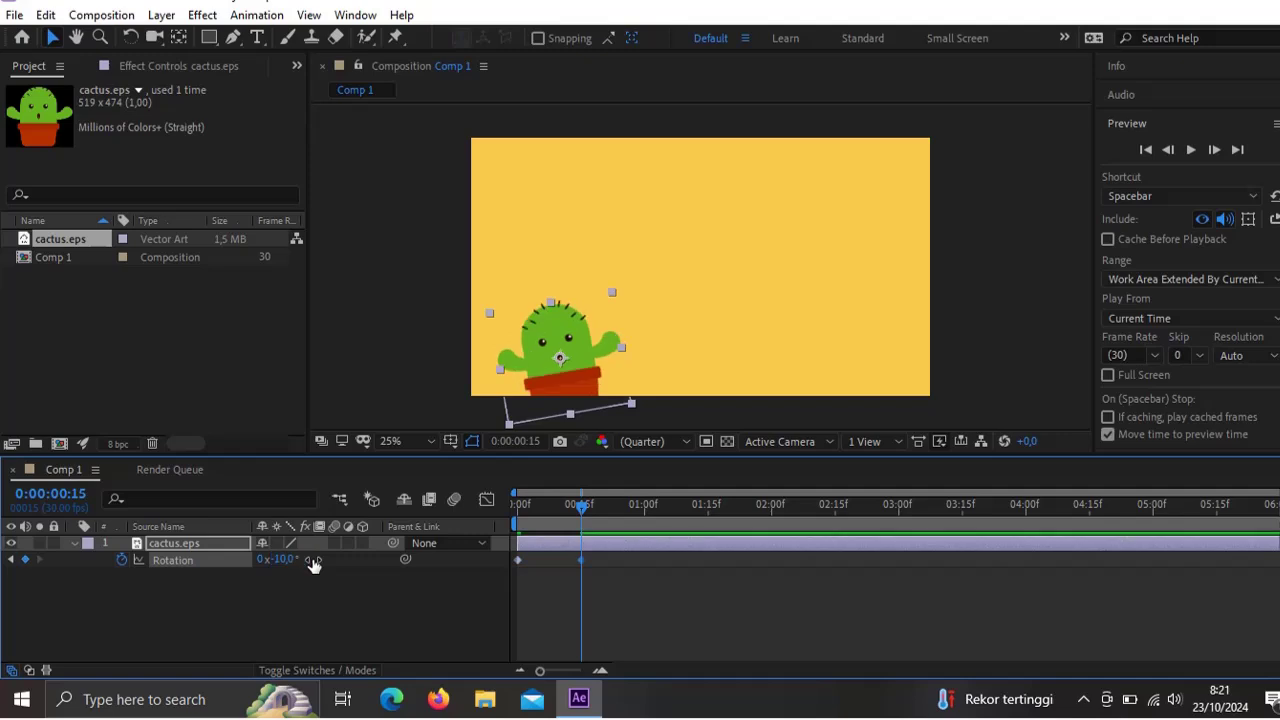
Step: Add rotation keyframes to the cactus layer of 0° at 1:00 and 10° at 1:15
{"action": "left_click", "coordinate": [644, 511]}
{"action": "left_click", "coordinate": [280, 559]}
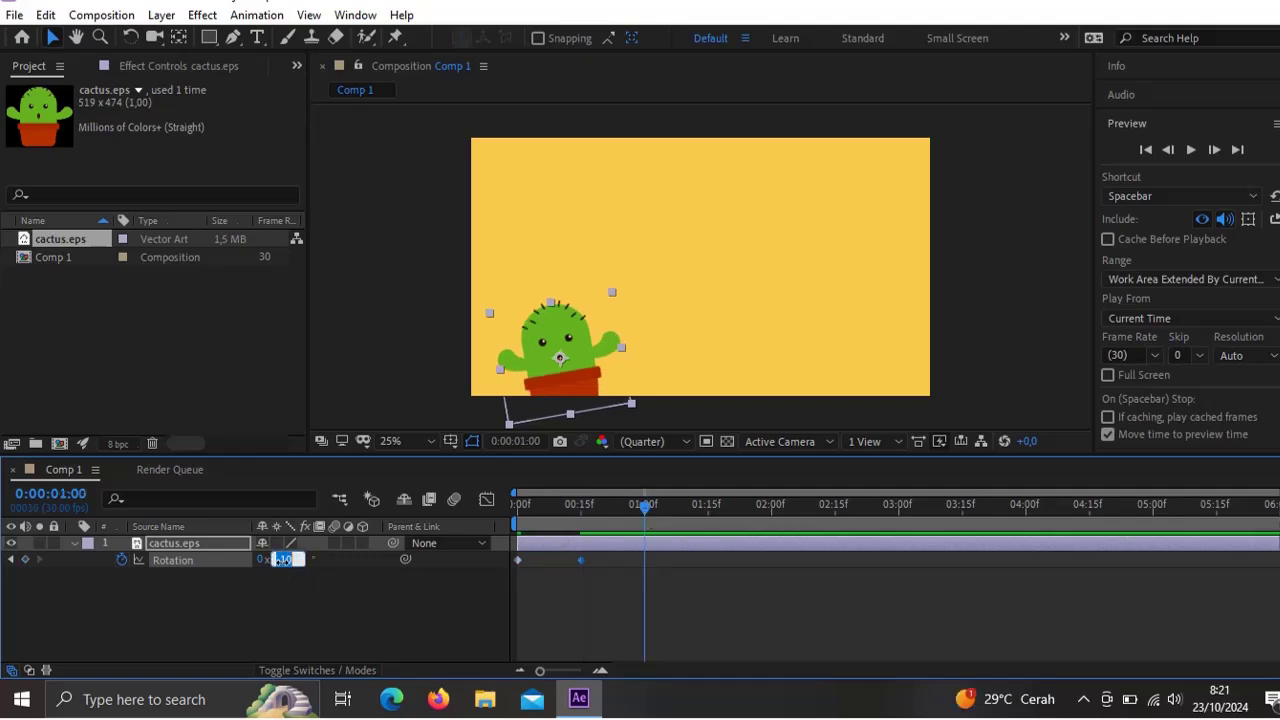
{"action": "type", "text": "0"}
{"action": "key", "text": "Return"}
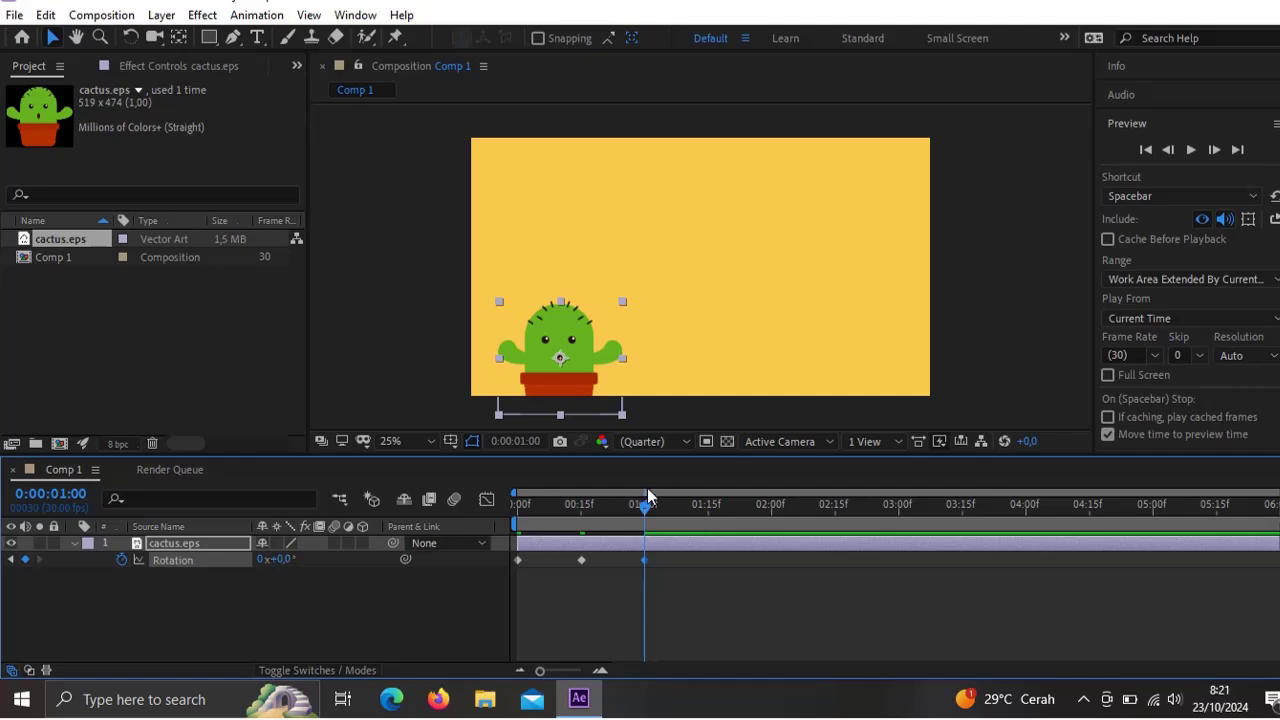
{"action": "left_click_drag", "start_coordinate": [644, 512], "coordinate": [706, 507]}
{"action": "left_click", "coordinate": [284, 560]}
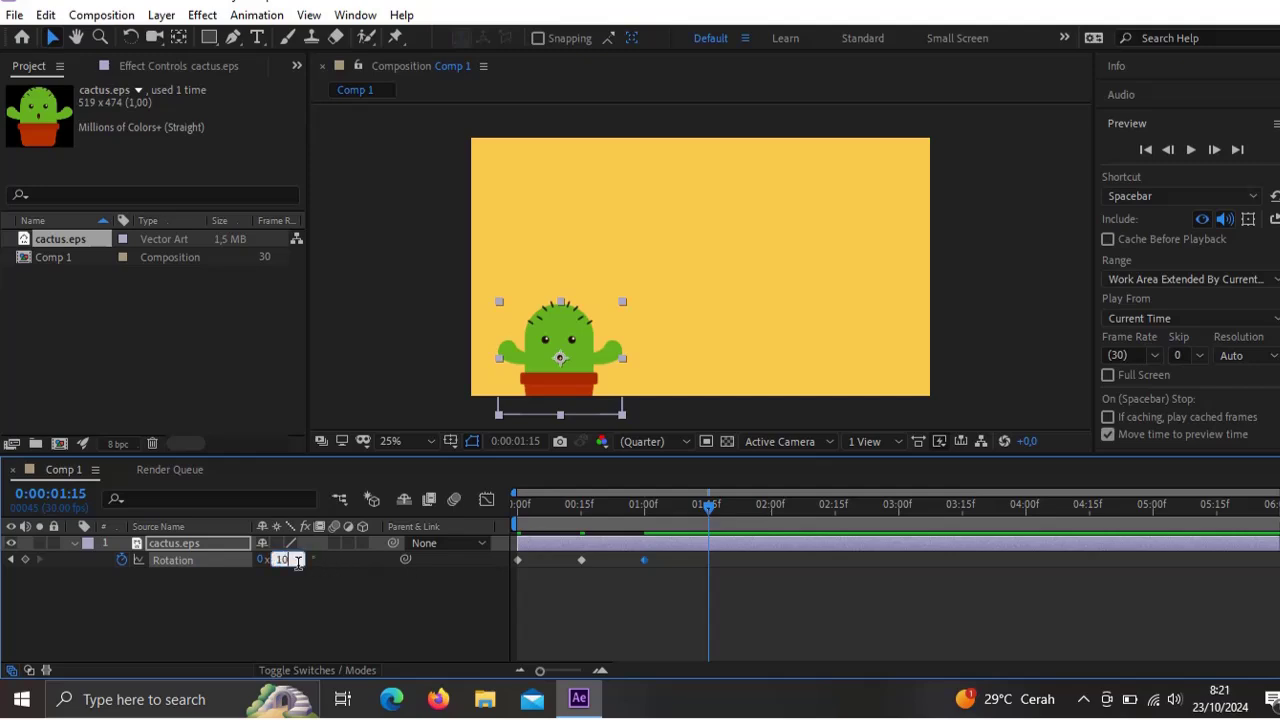
{"action": "type", "text": "10"}
{"action": "key", "text": "Return"}
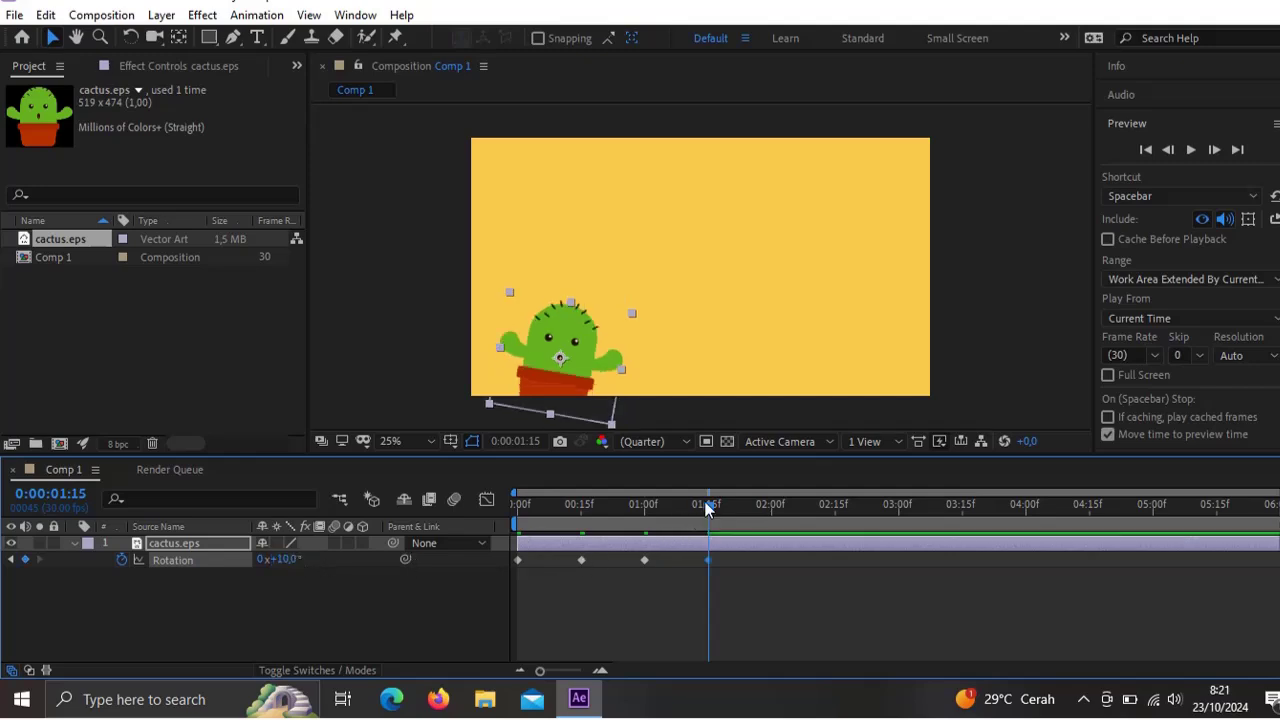
Step: Move the cactus layer's anchor point to the bottom center of the pot and scrub through the rocking motion
{"action": "left_click_drag", "start_coordinate": [706, 509], "coordinate": [645, 525]}
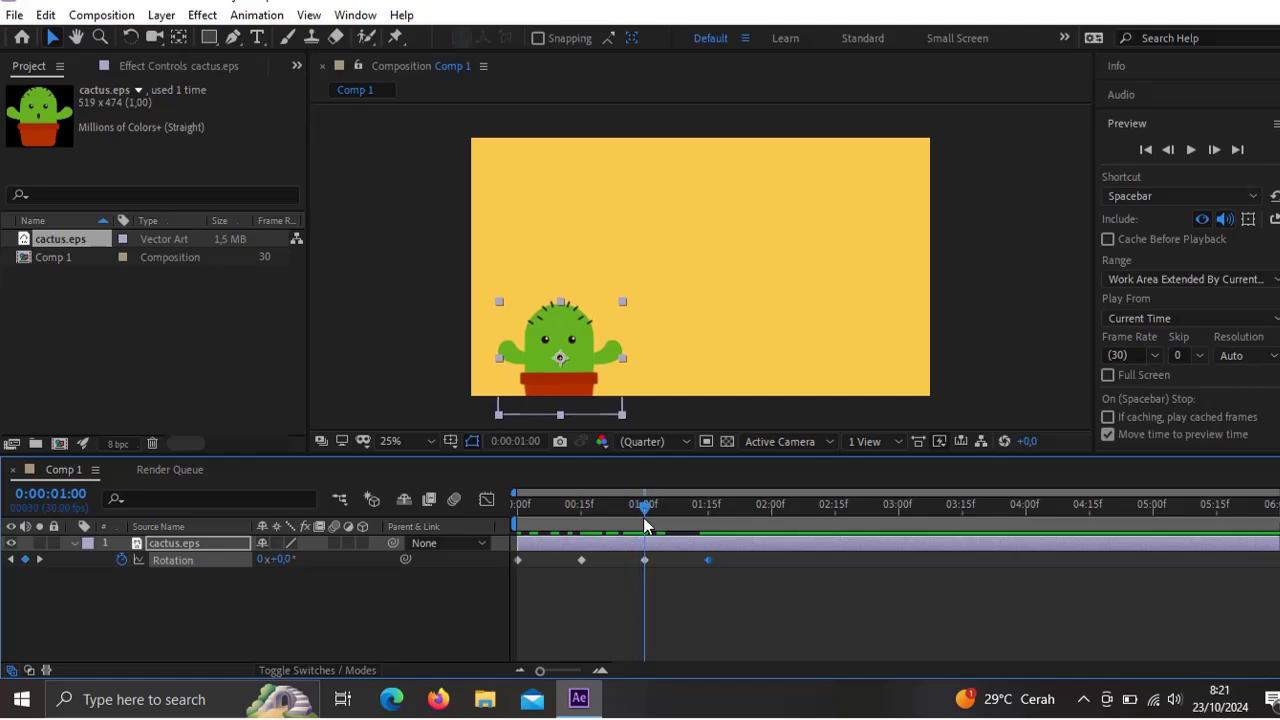
{"action": "left_click", "coordinate": [178, 38]}
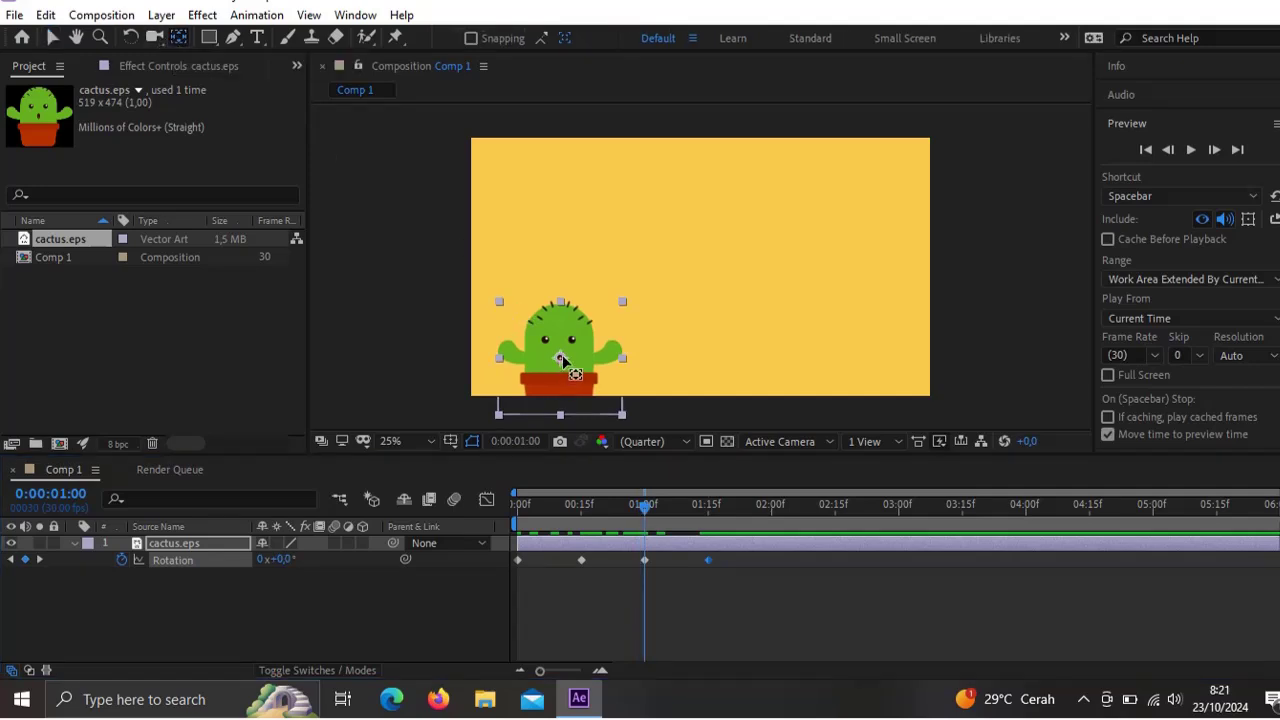
{"action": "left_click_drag", "start_coordinate": [563, 362], "coordinate": [560, 414]}
{"action": "key", "text": "Page_Up"}
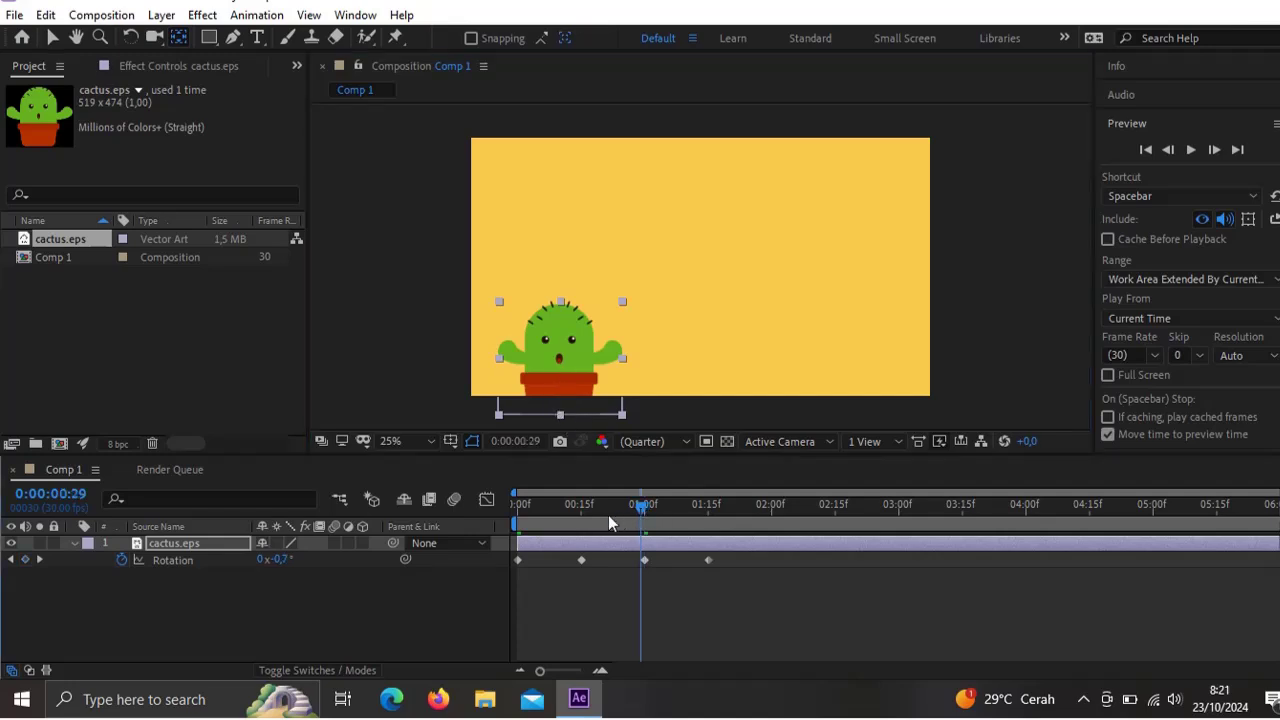
{"action": "left_click_drag", "start_coordinate": [608, 515], "coordinate": [646, 545]}
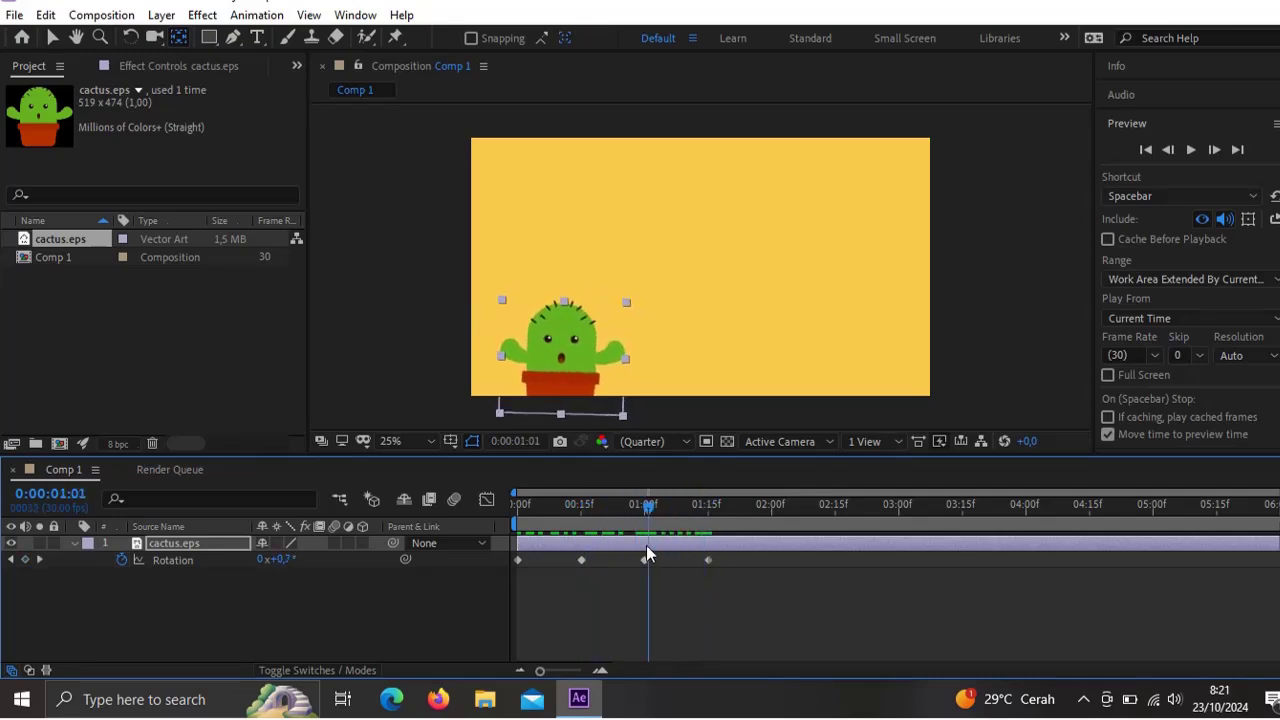
Step: Move the cactus up slightly so the base of its pot rests near the frame's lower edge
{"action": "left_click", "coordinate": [566, 372]}
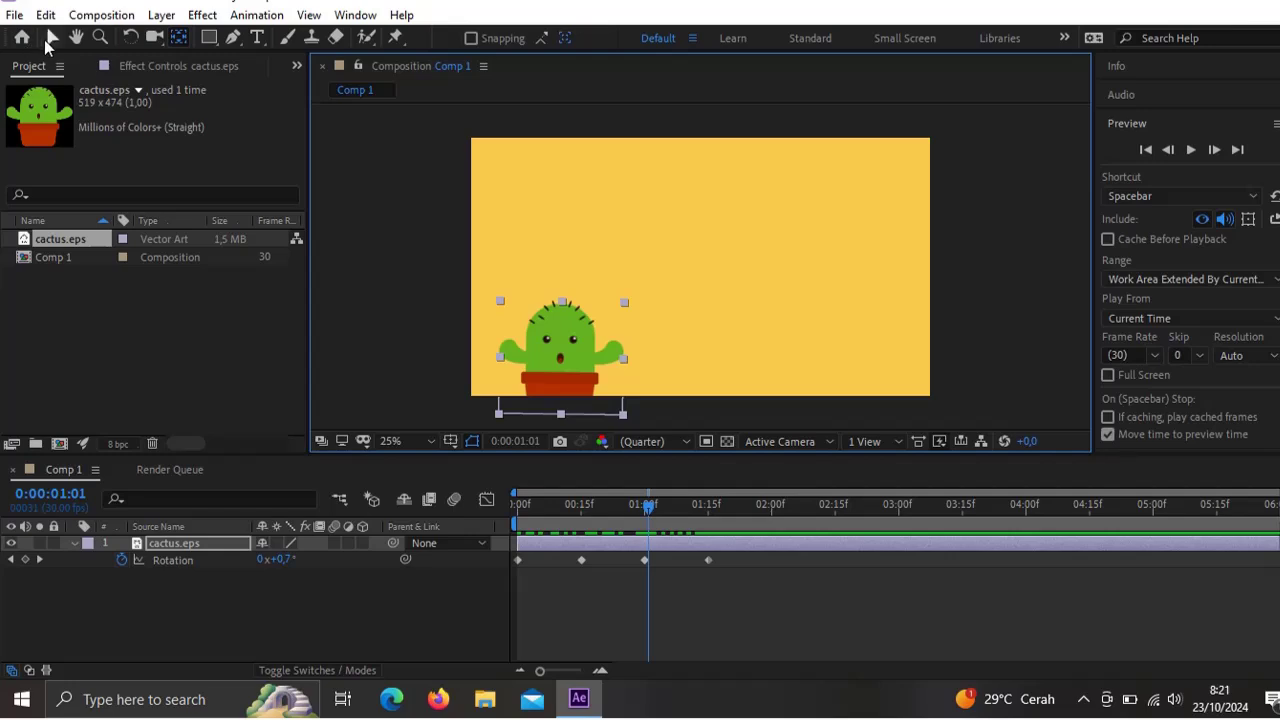
{"action": "left_click", "coordinate": [46, 39]}
{"action": "left_click_drag", "start_coordinate": [551, 353], "coordinate": [555, 347]}
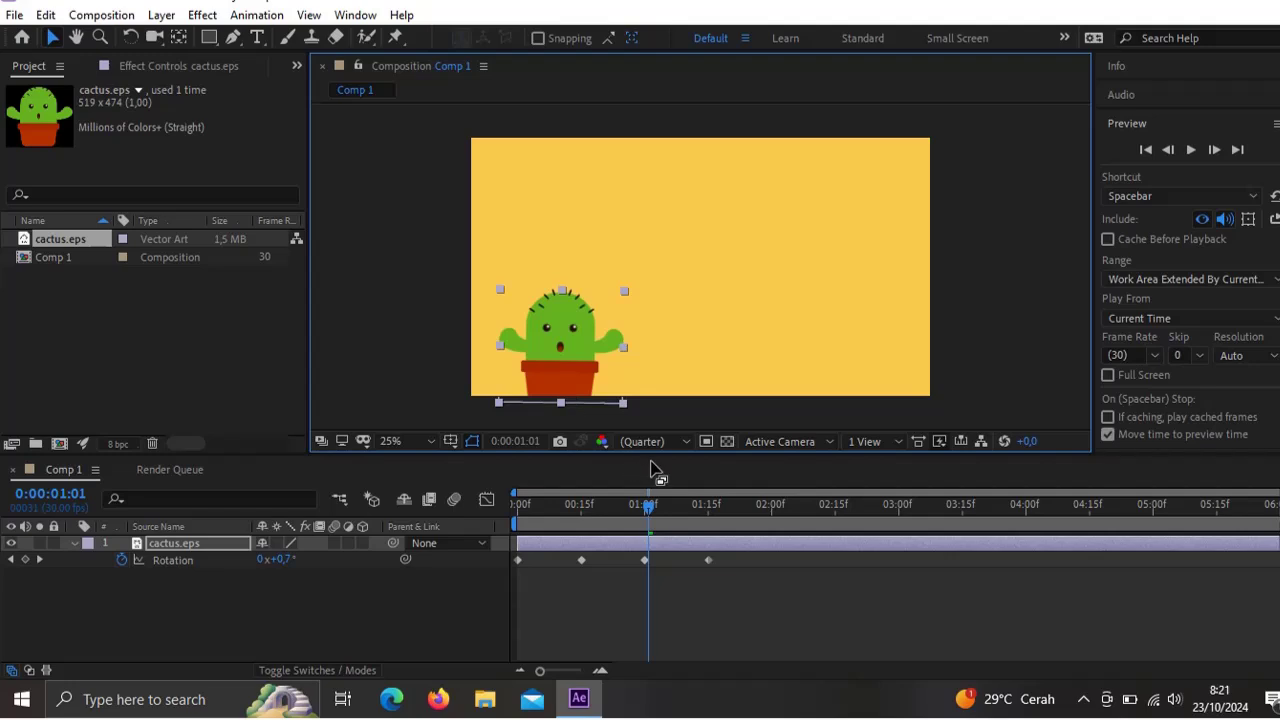
Step: Animate the cactus layer's scale with keyframes of 100% at 0:00 and 110% at 0:15
{"action": "left_click_drag", "start_coordinate": [648, 512], "coordinate": [579, 509]}
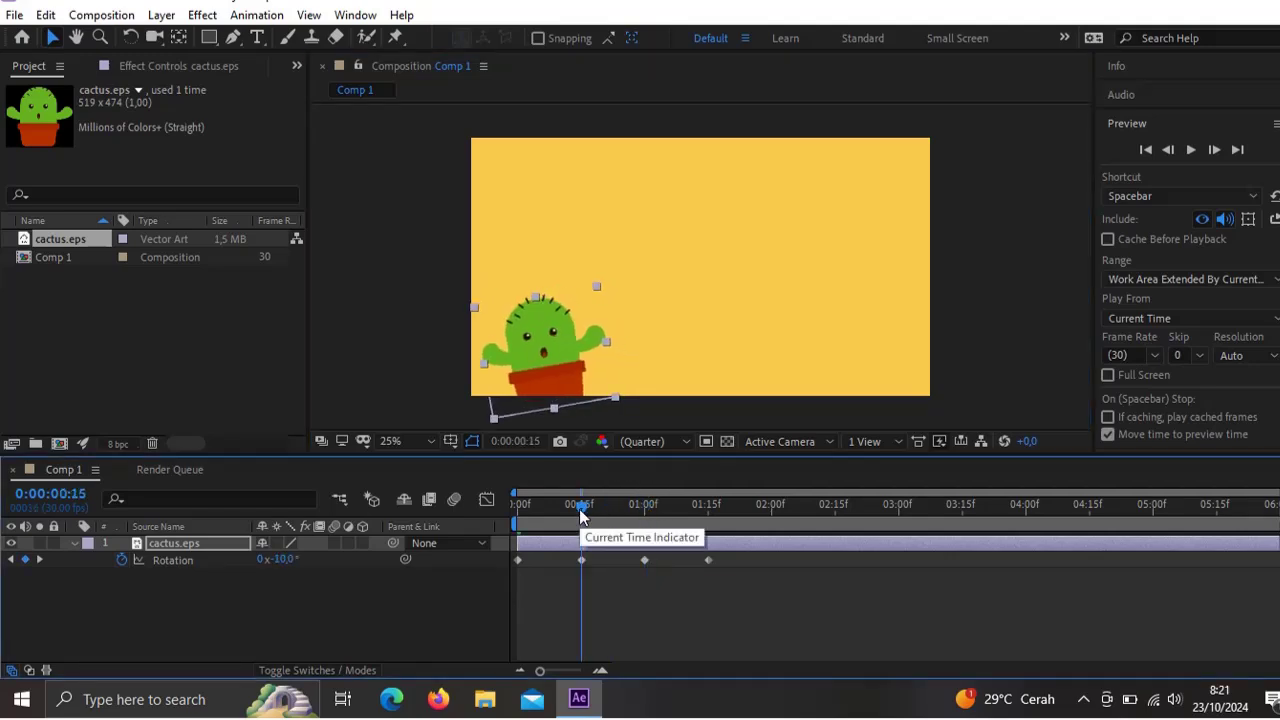
{"action": "key", "text": "s"}
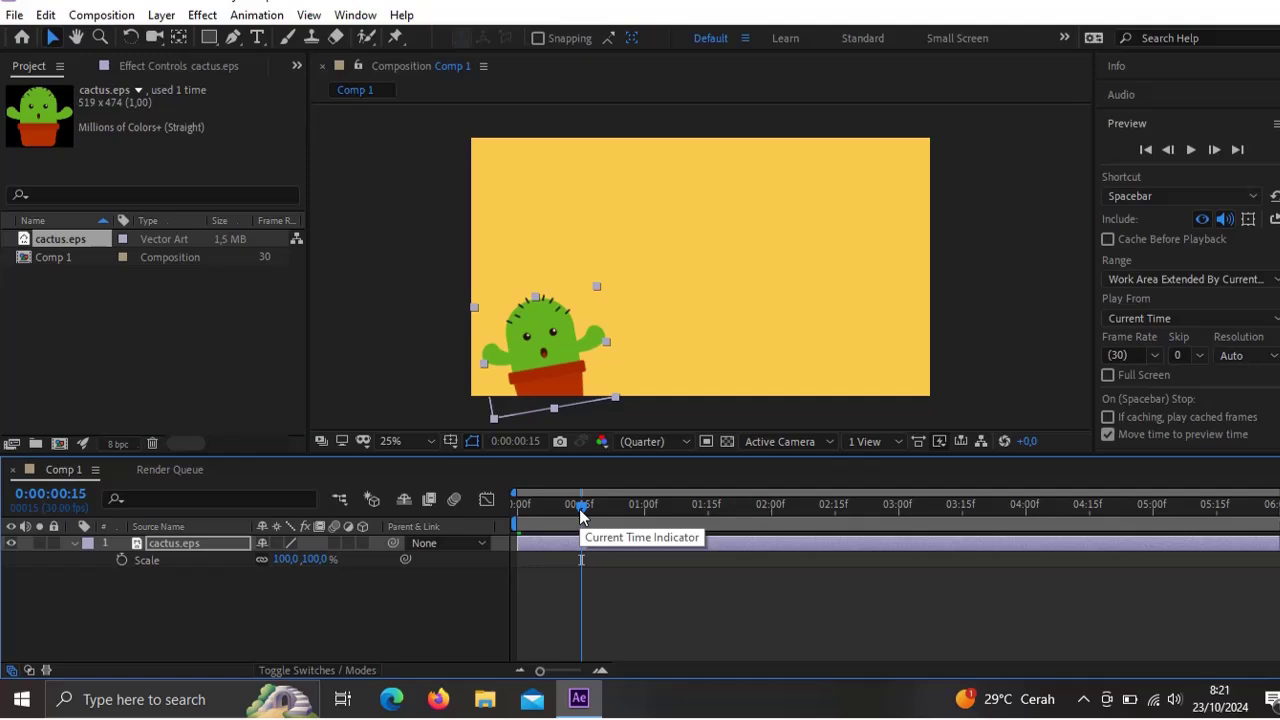
{"action": "left_click_drag", "start_coordinate": [580, 512], "coordinate": [517, 518]}
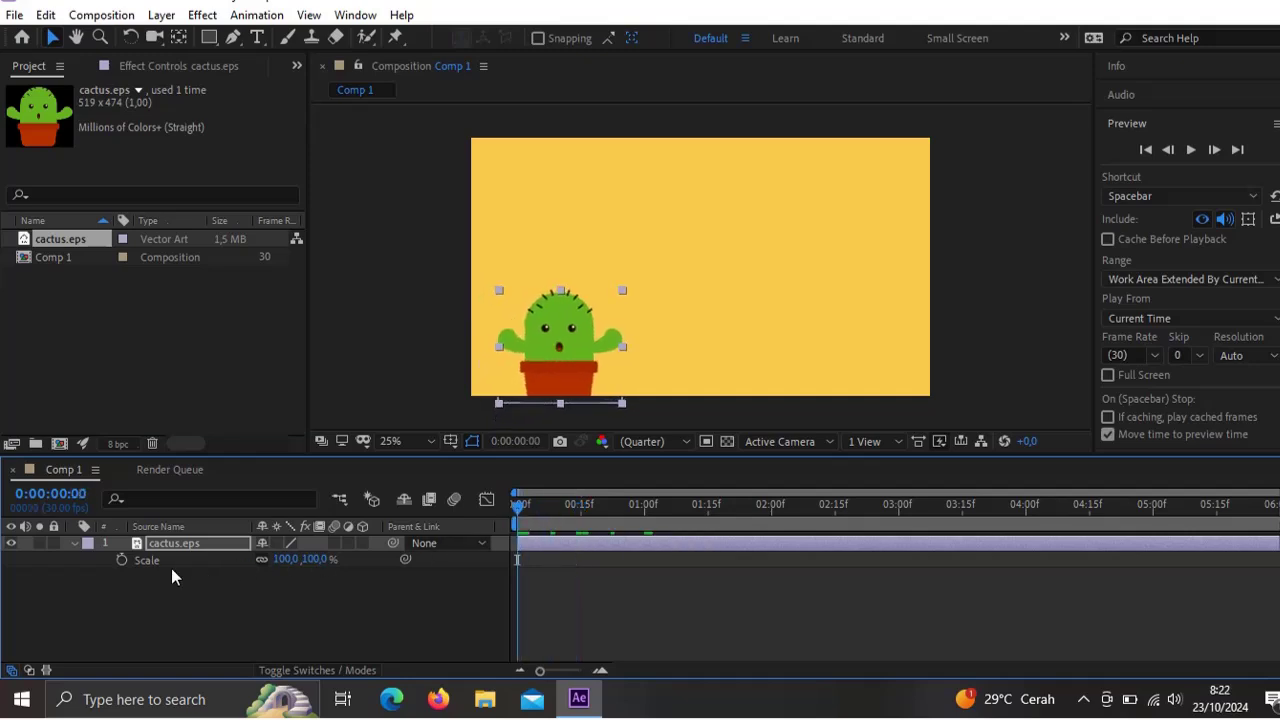
{"action": "left_click", "coordinate": [122, 560]}
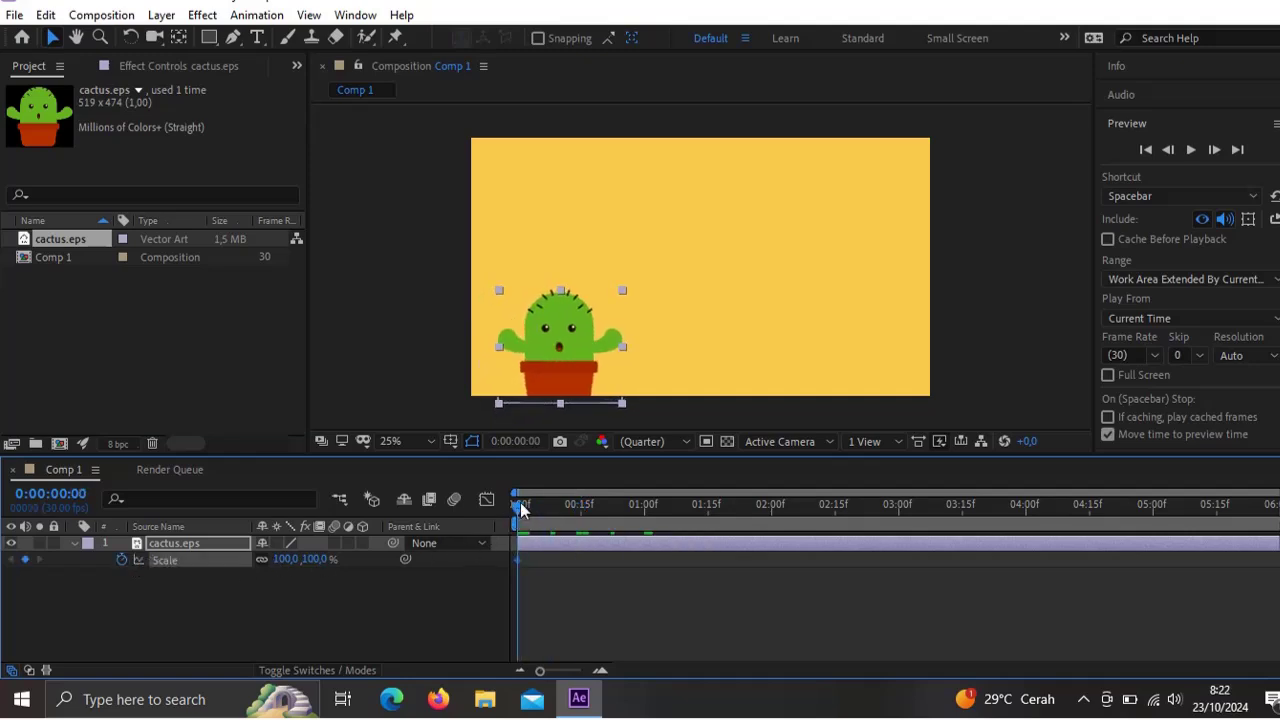
{"action": "left_click_drag", "start_coordinate": [519, 508], "coordinate": [585, 520]}
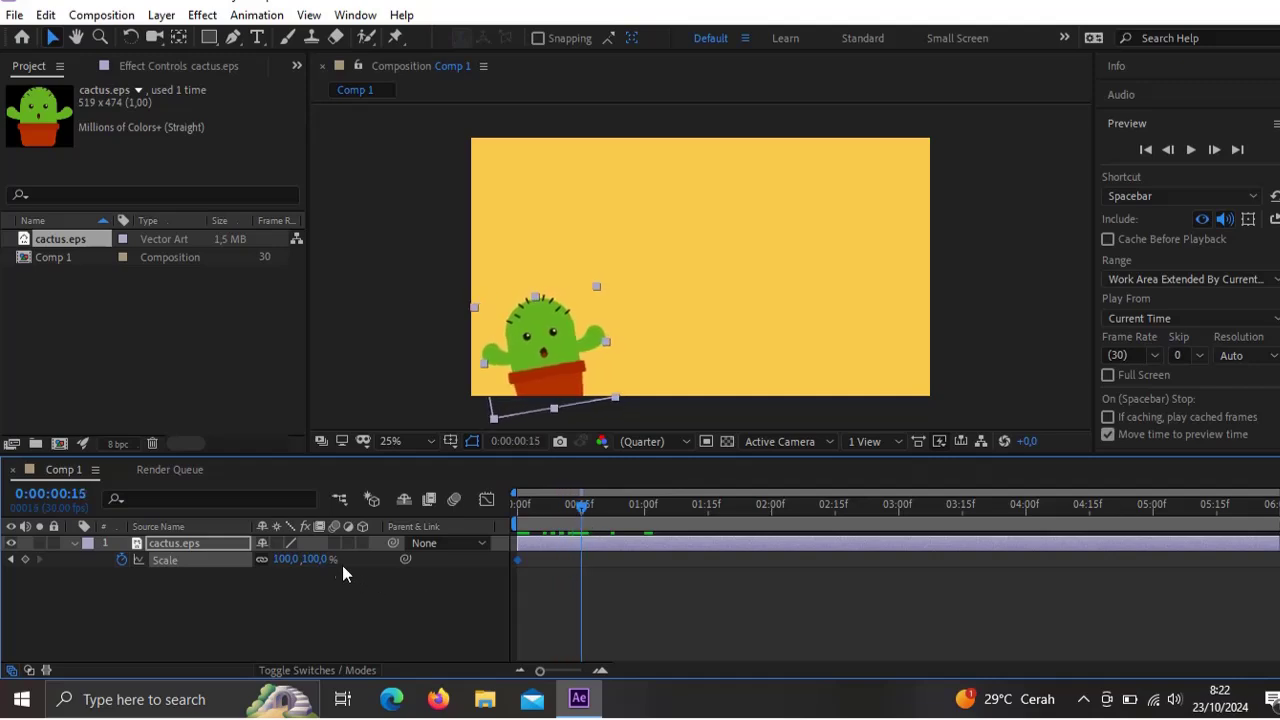
{"action": "left_click", "coordinate": [316, 559]}
{"action": "key", "text": "Return"}
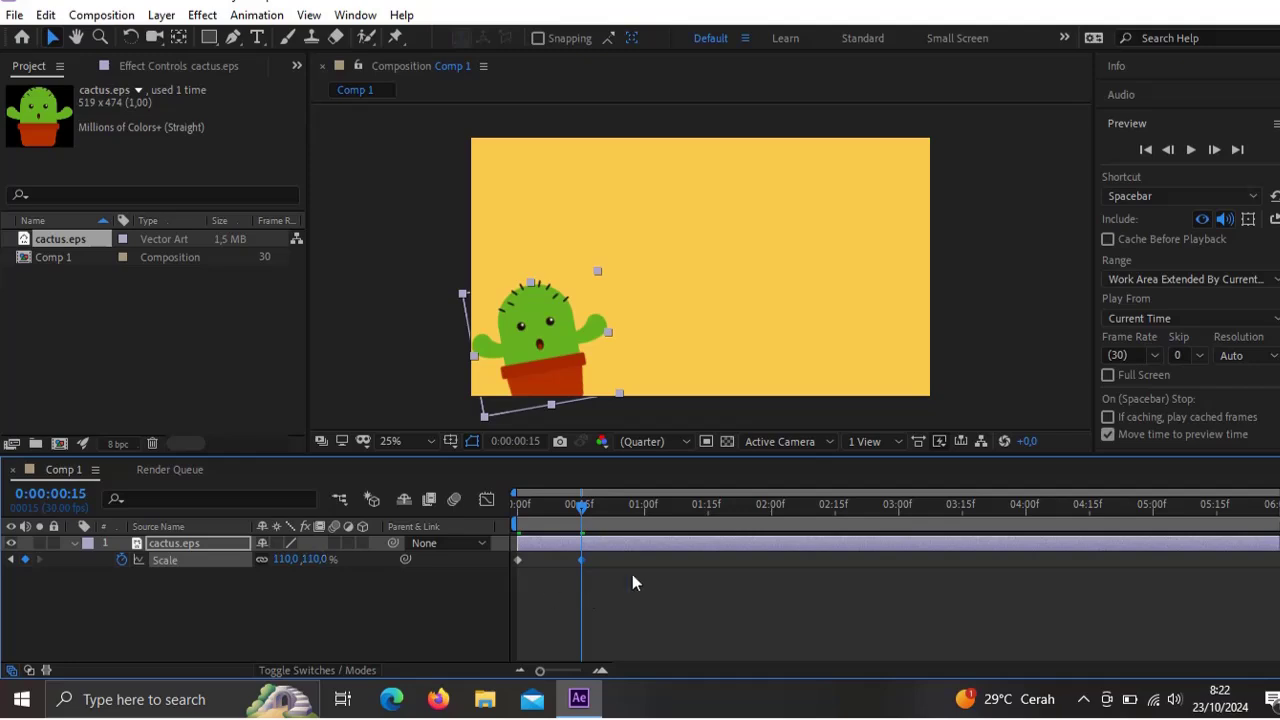
Step: Add scale keyframes to the cactus layer of 100% at 1:00 and 110% at 1:15
{"action": "left_click_drag", "start_coordinate": [591, 519], "coordinate": [646, 520]}
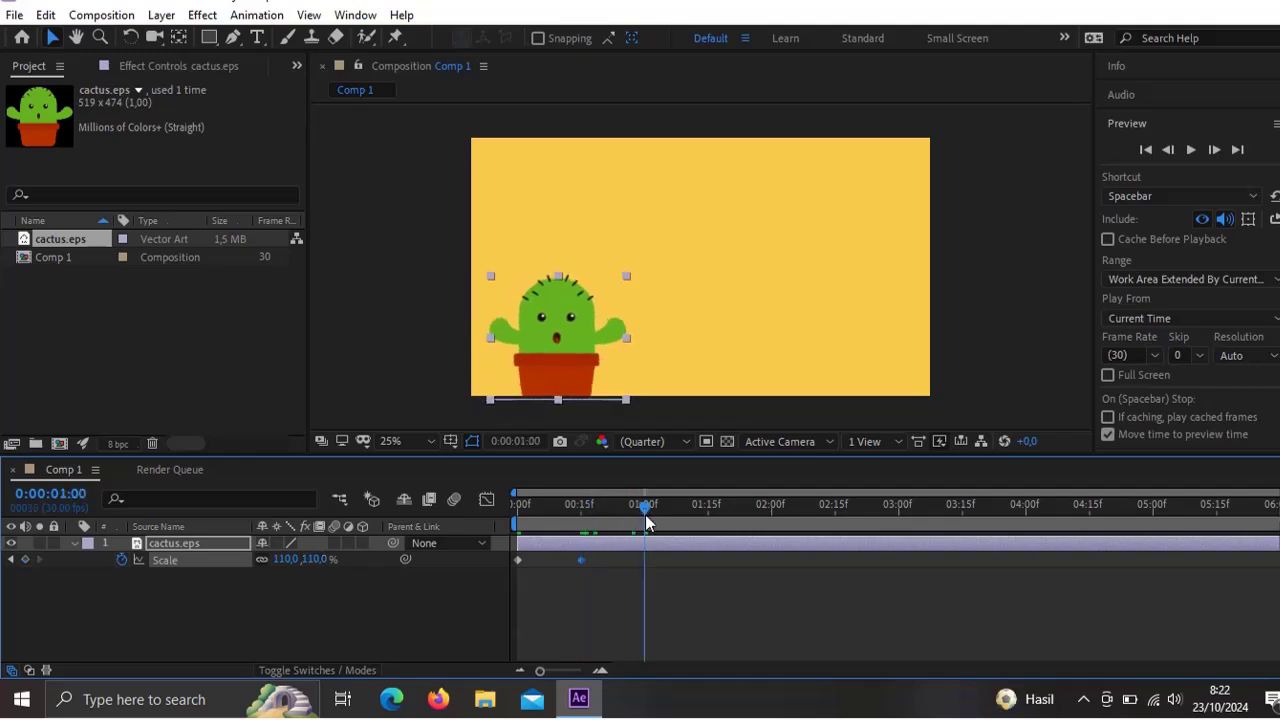
{"action": "left_click", "coordinate": [315, 560]}
{"action": "type", "text": "100"}
{"action": "key", "text": "Return"}
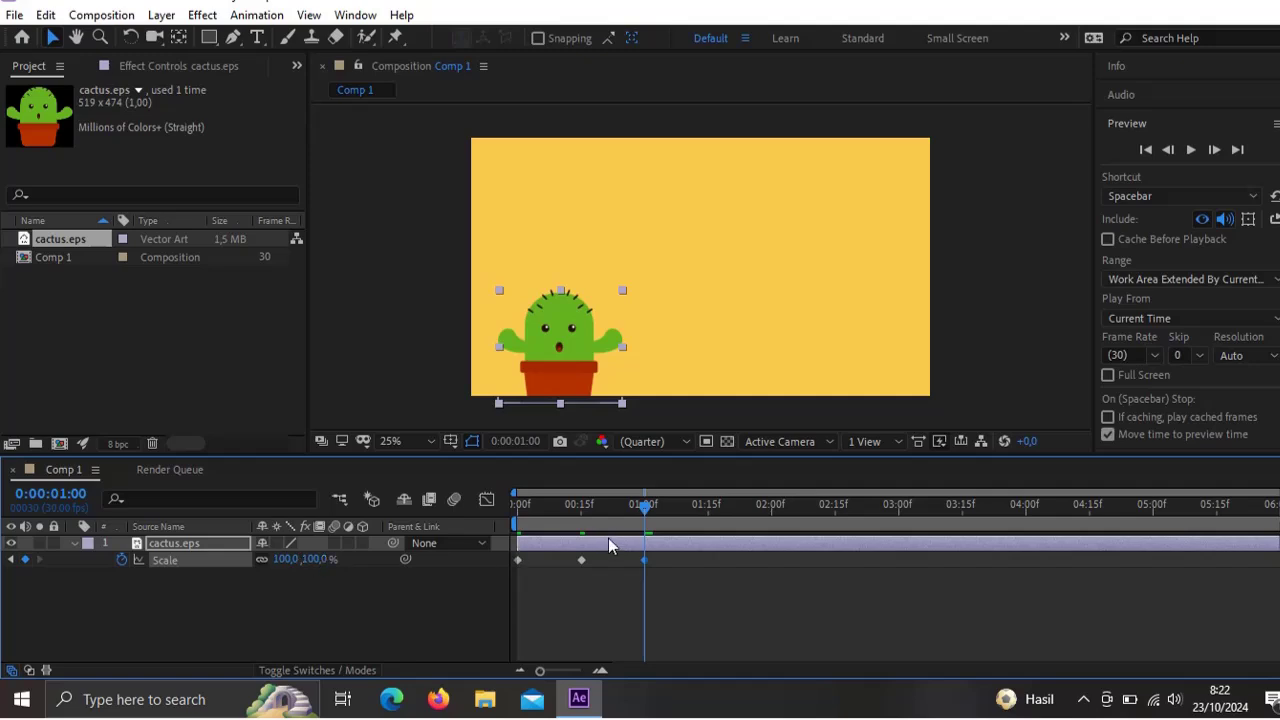
{"action": "left_click_drag", "start_coordinate": [647, 512], "coordinate": [711, 511]}
{"action": "left_click", "coordinate": [313, 559]}
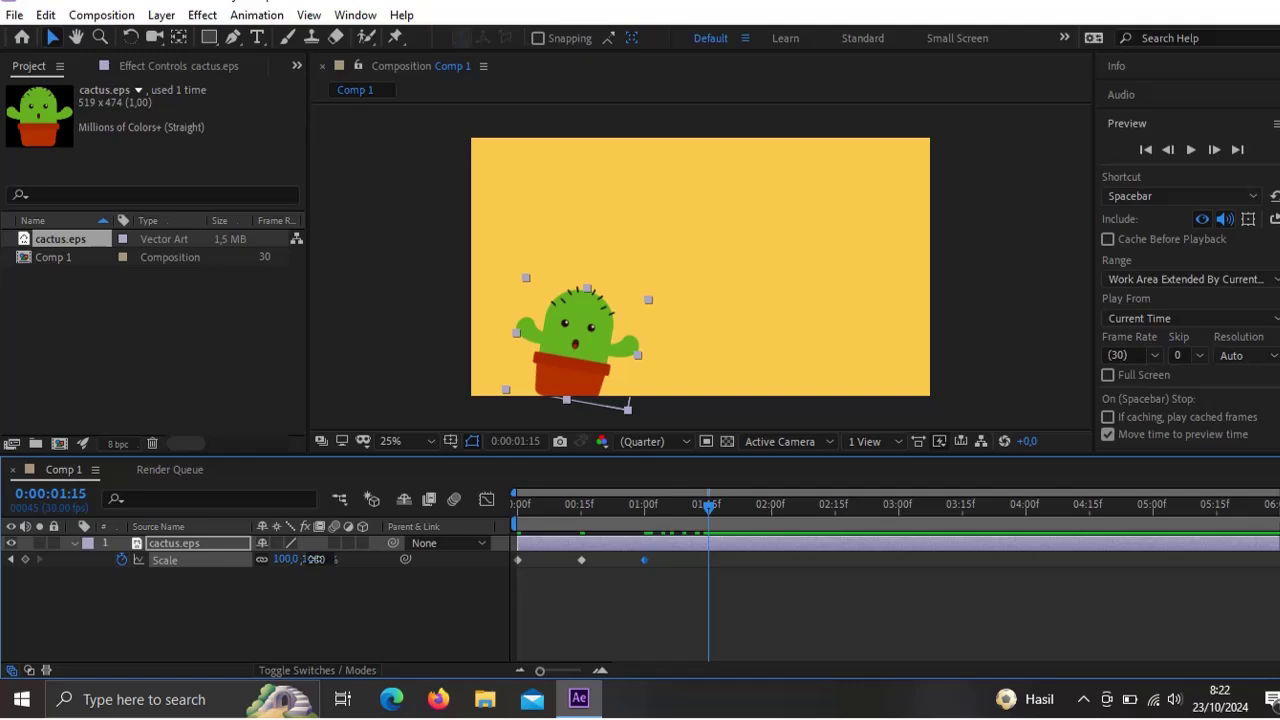
{"action": "type", "text": "110"}
{"action": "key", "text": "Return"}
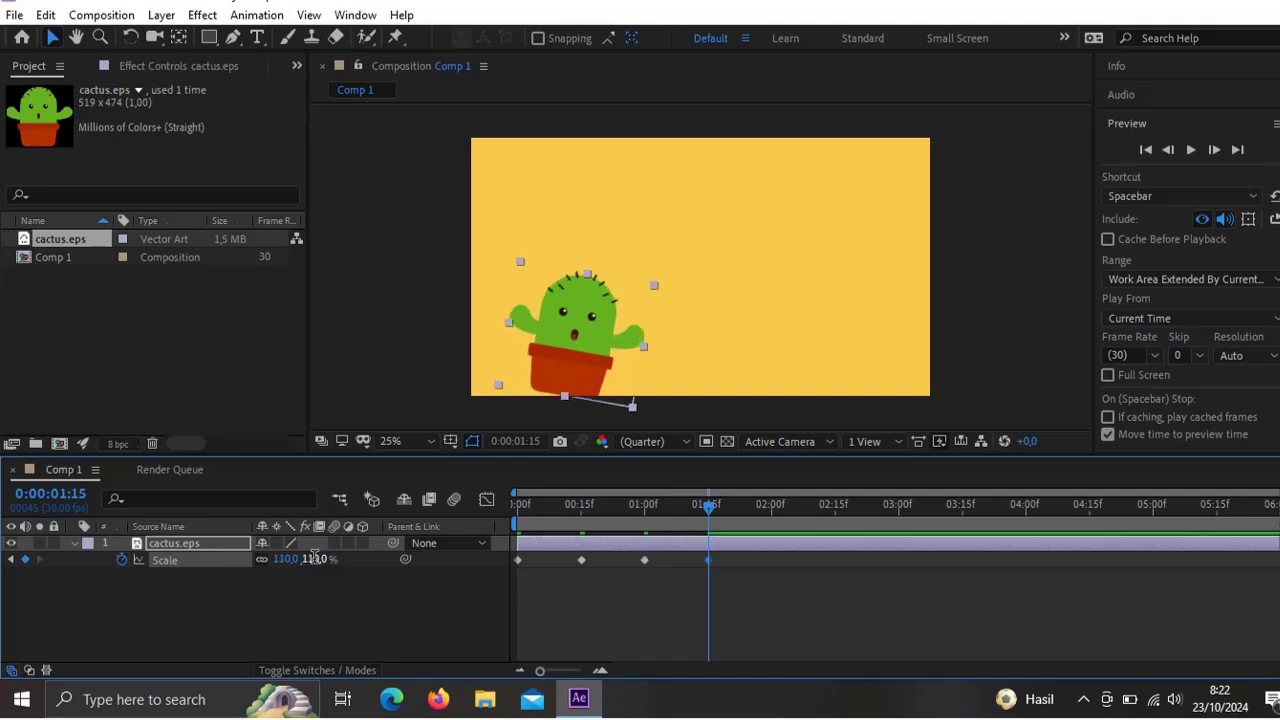
Step: Preview the cactus's combined rotation and scale animation from the start of the timeline to 1:15
{"action": "left_click_drag", "start_coordinate": [710, 508], "coordinate": [519, 522]}
{"action": "key", "text": "space"}
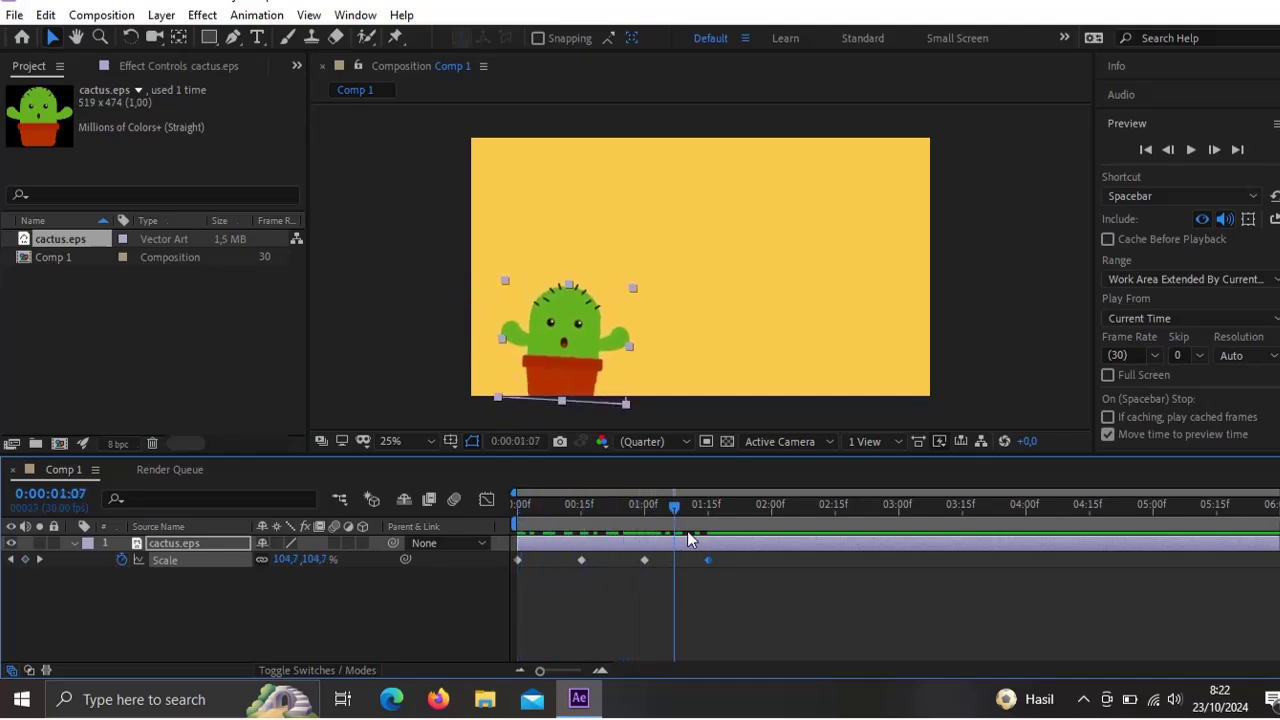
{"action": "key", "text": "space"}
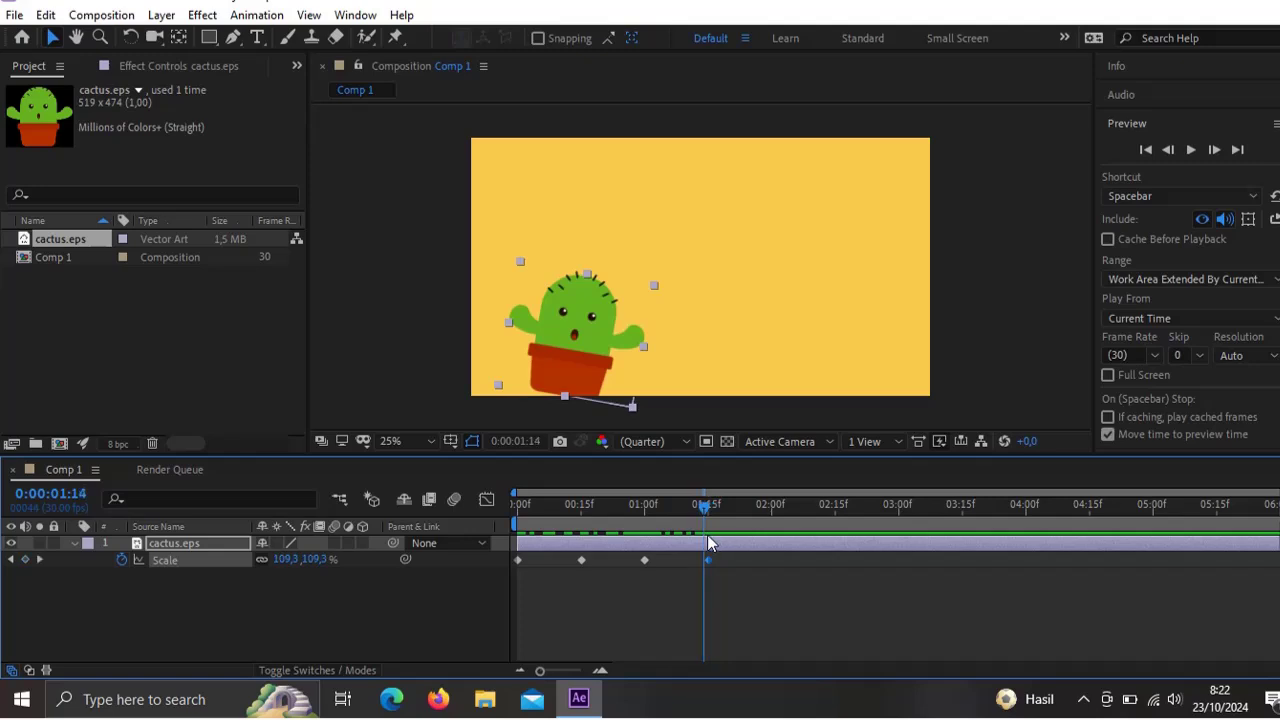
{"action": "left_click_drag", "start_coordinate": [702, 539], "coordinate": [647, 539]}
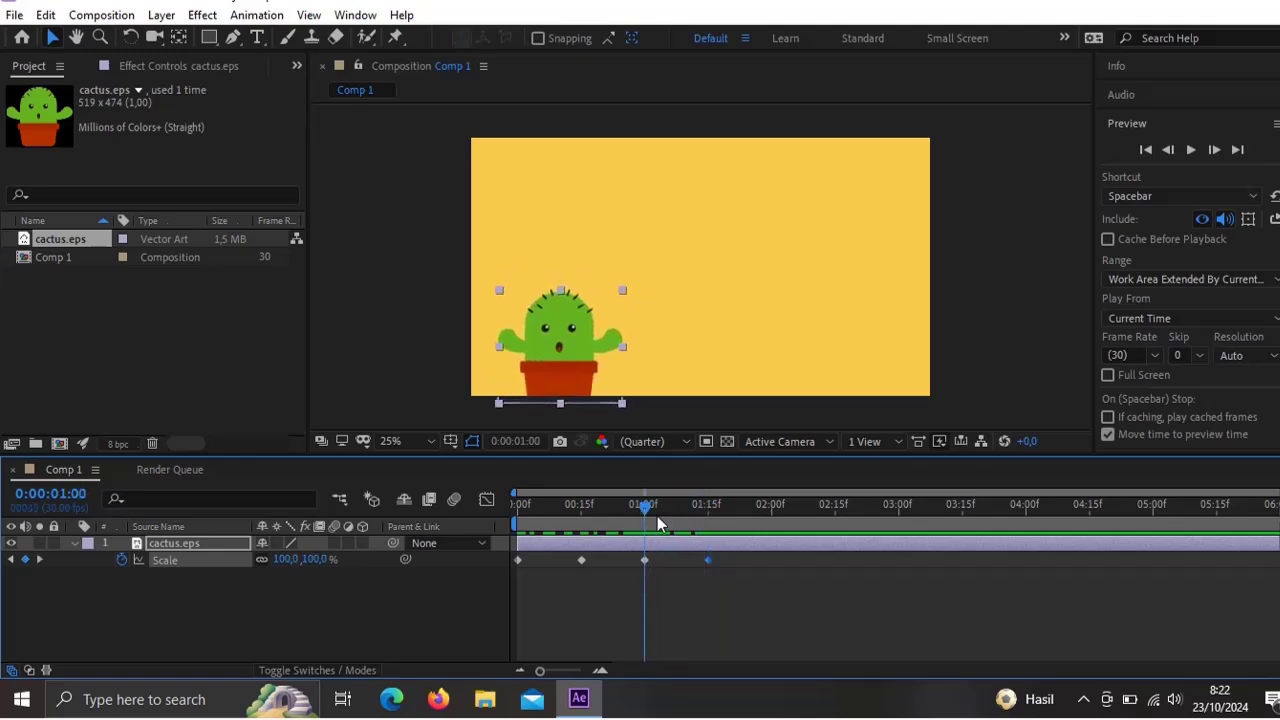
Step: Add a scale keyframe of 100% to the cactus layer at 2:00
{"action": "left_click", "coordinate": [708, 507]}
{"action": "left_click_drag", "start_coordinate": [710, 509], "coordinate": [771, 505]}
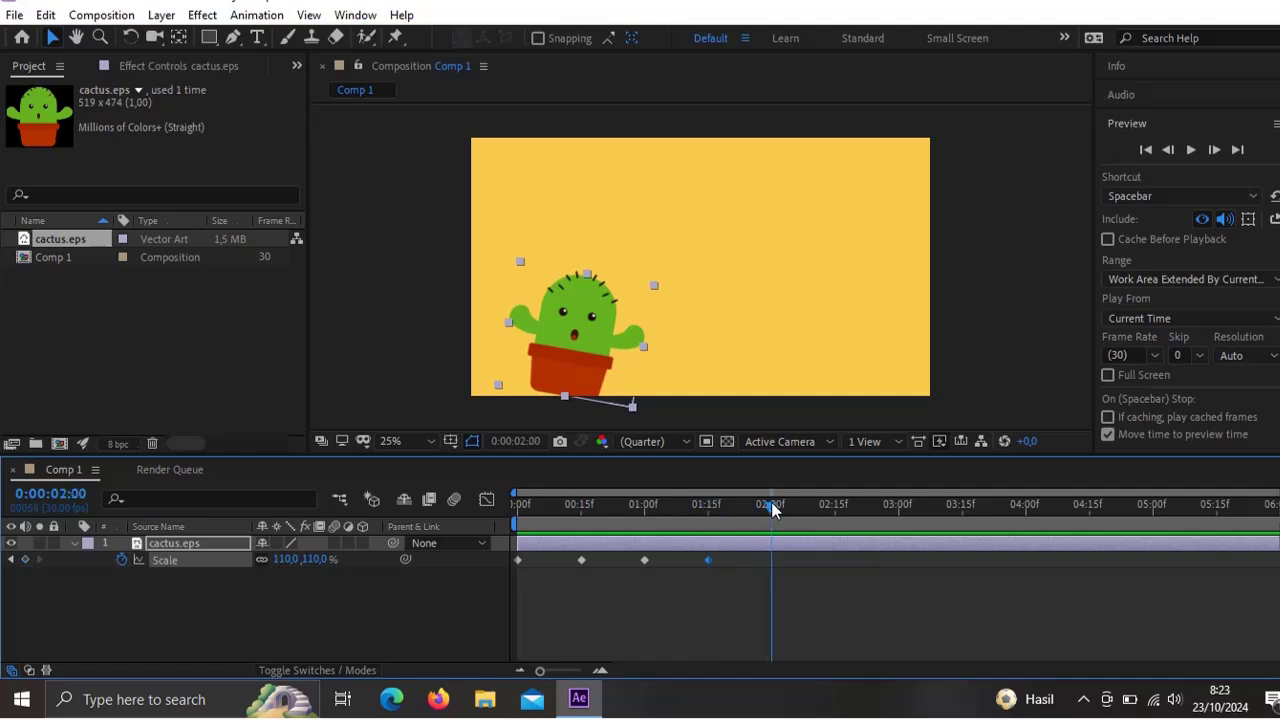
{"action": "left_click", "coordinate": [310, 560]}
{"action": "key", "text": "Return"}
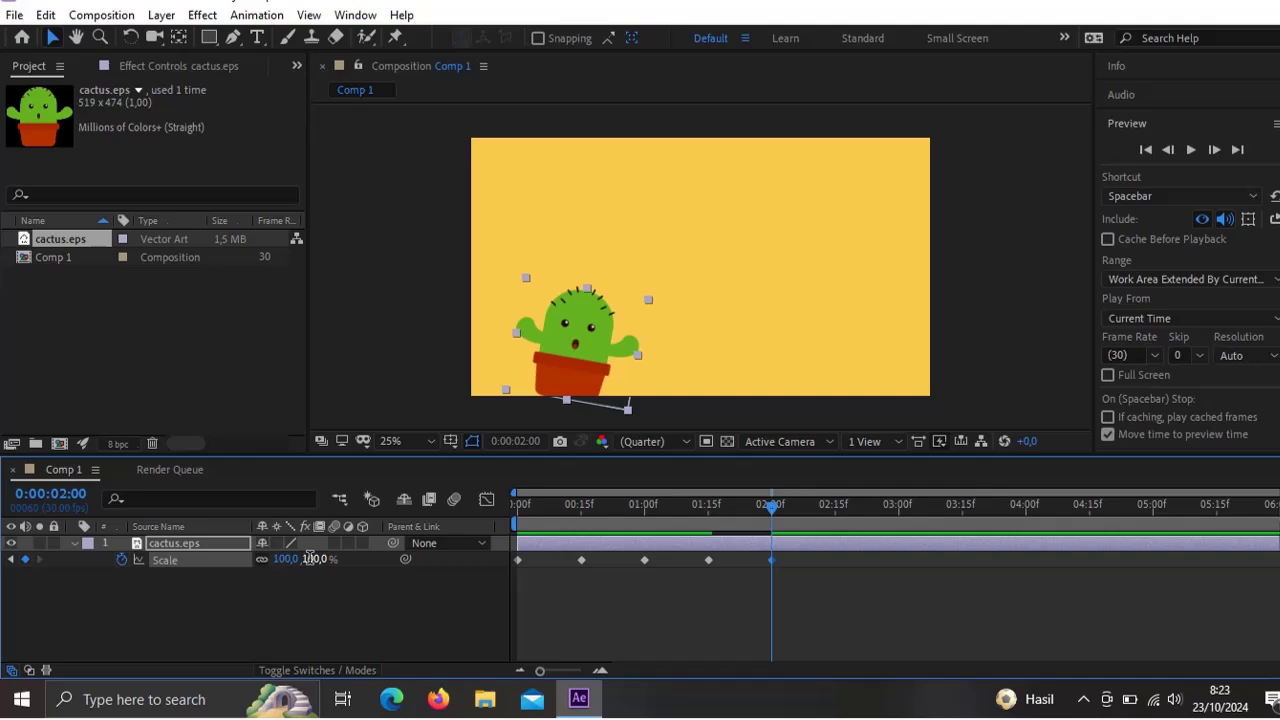
Step: Add a rotation keyframe of 0° to the cactus layer at 2:00
{"action": "key", "text": "r"}
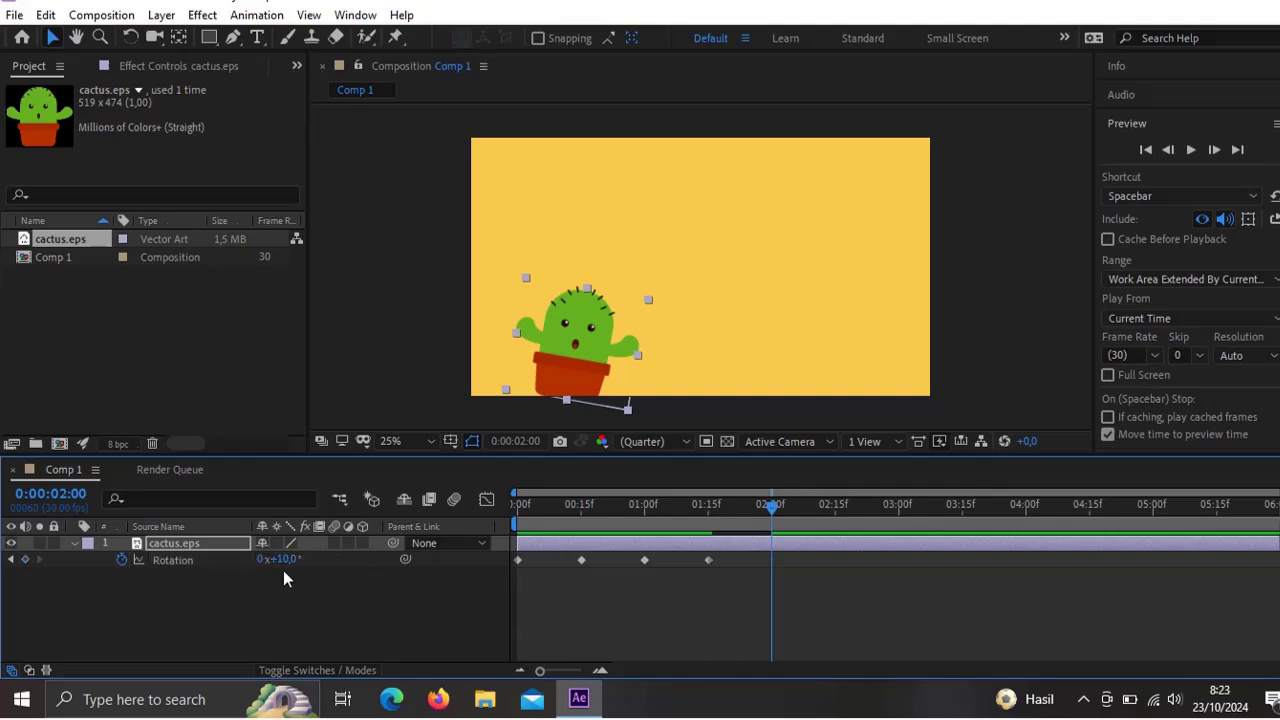
{"action": "left_click", "coordinate": [282, 560]}
{"action": "type", "text": "0"}
{"action": "key", "text": "Return"}
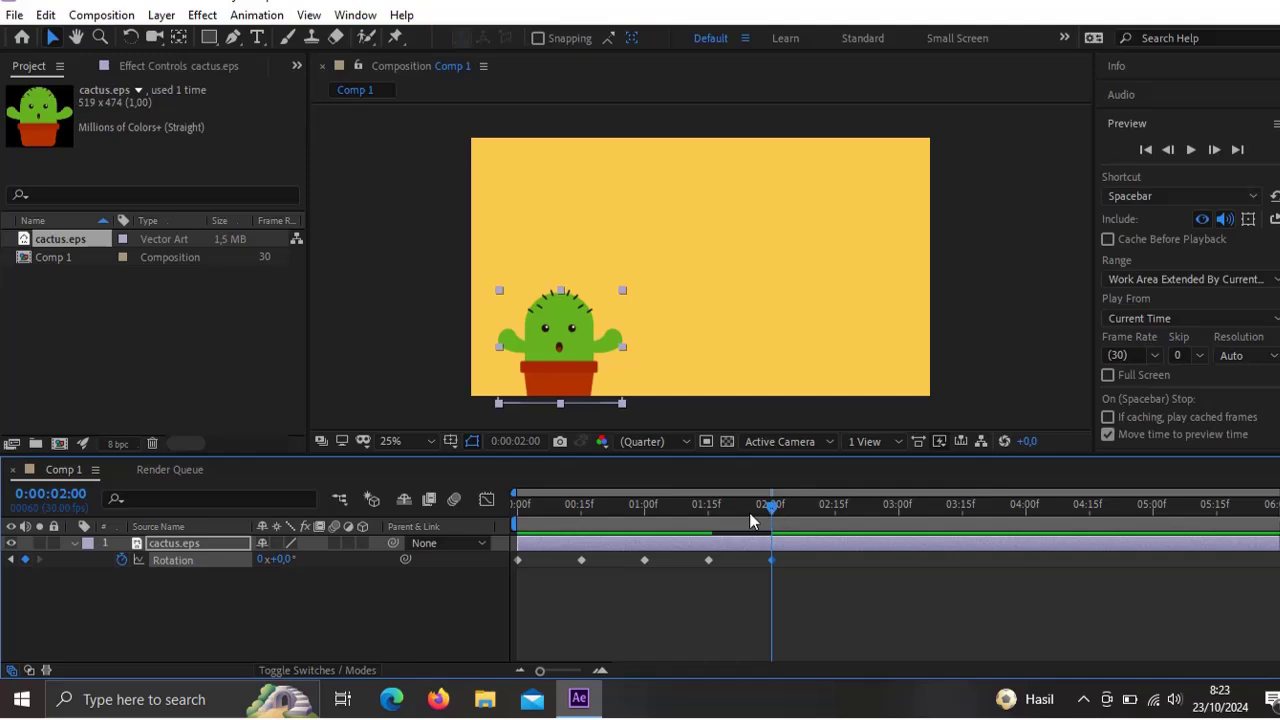
Step: Preview the cactus animation around the new 2:00 keyframes, up to 2:20
{"action": "left_click_drag", "start_coordinate": [749, 514], "coordinate": [774, 543]}
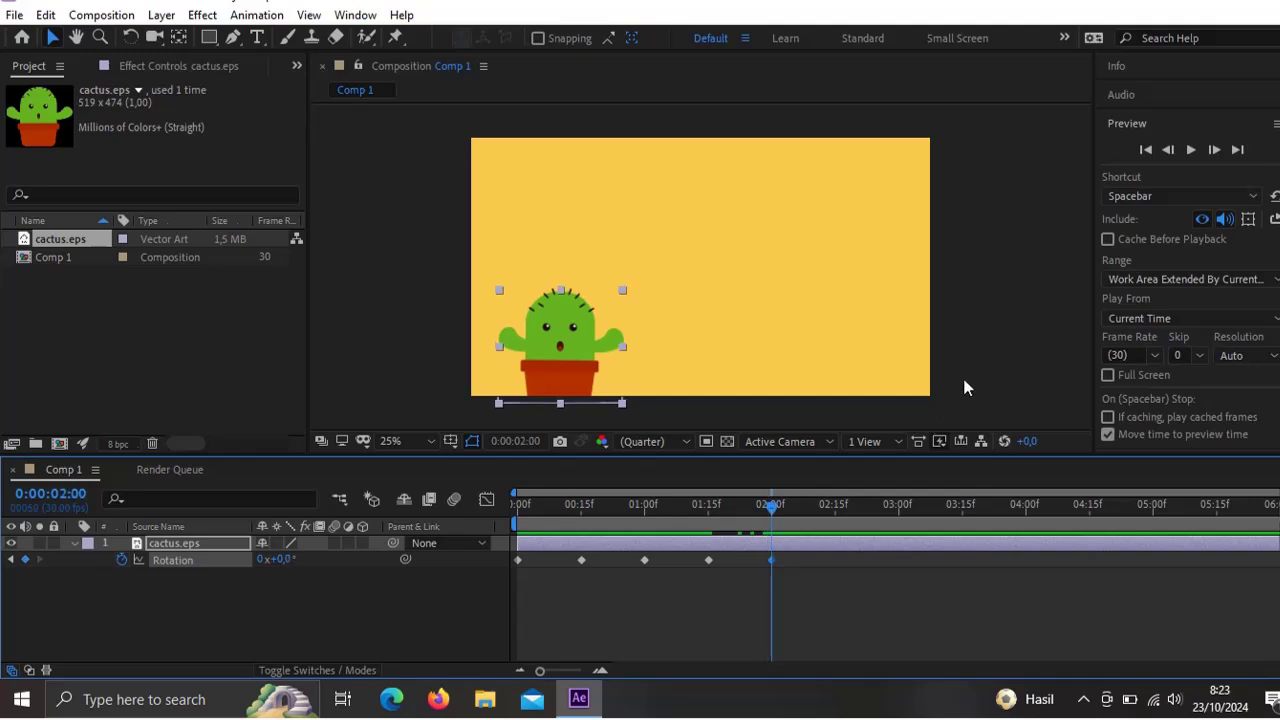
{"action": "left_click", "coordinate": [943, 380]}
{"action": "left_click", "coordinate": [557, 348]}
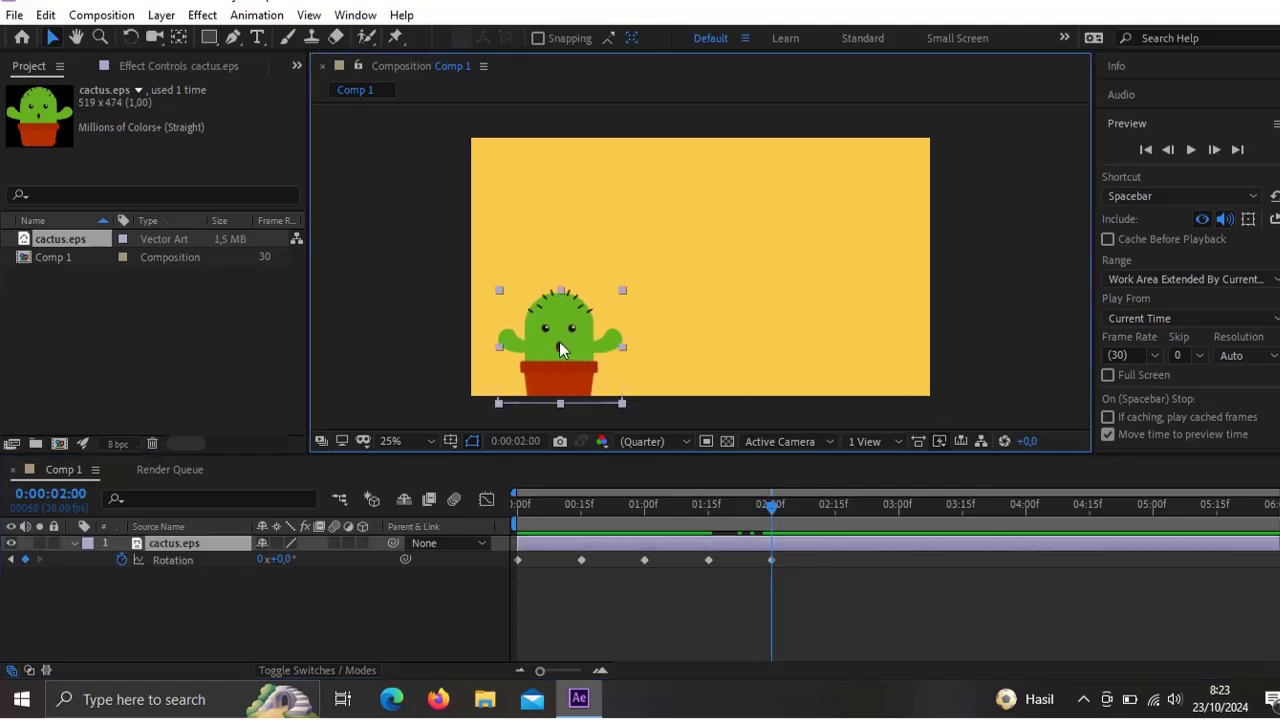
{"action": "left_click", "coordinate": [806, 590]}
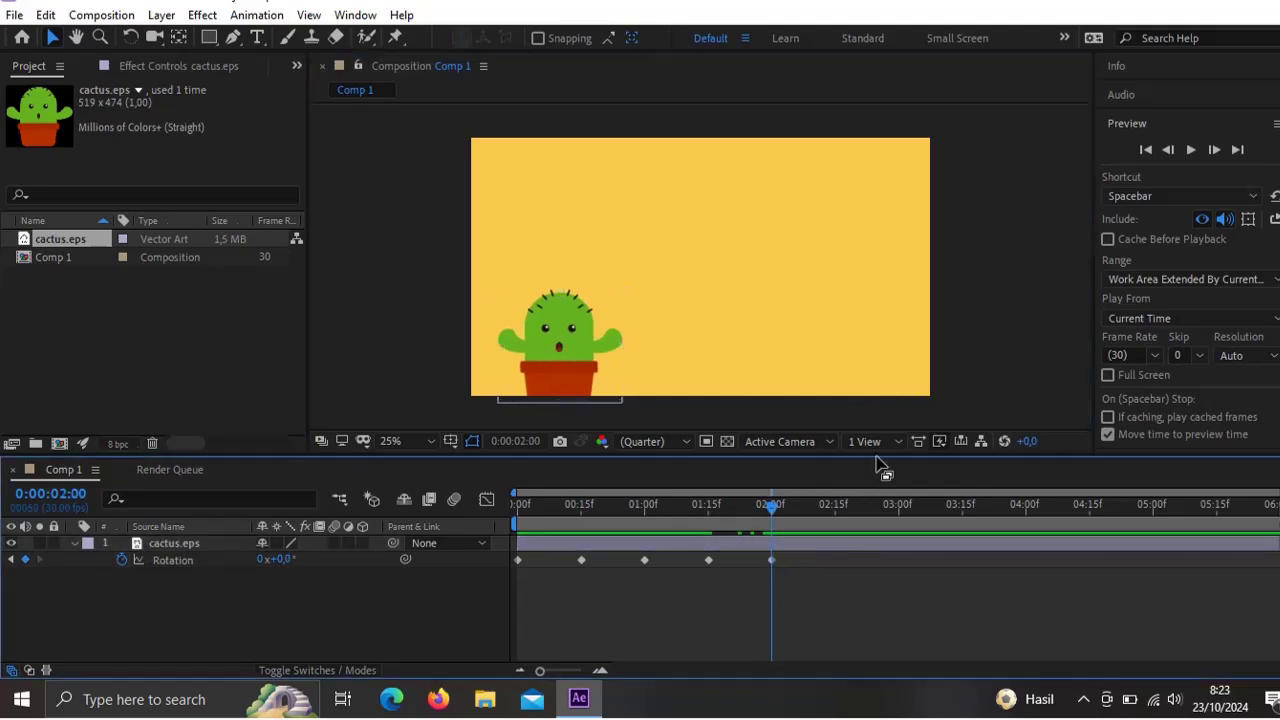
{"action": "left_click", "coordinate": [972, 398]}
{"action": "key", "text": "shift+Page_Down"}
{"action": "key", "text": "shift+Page_Down"}
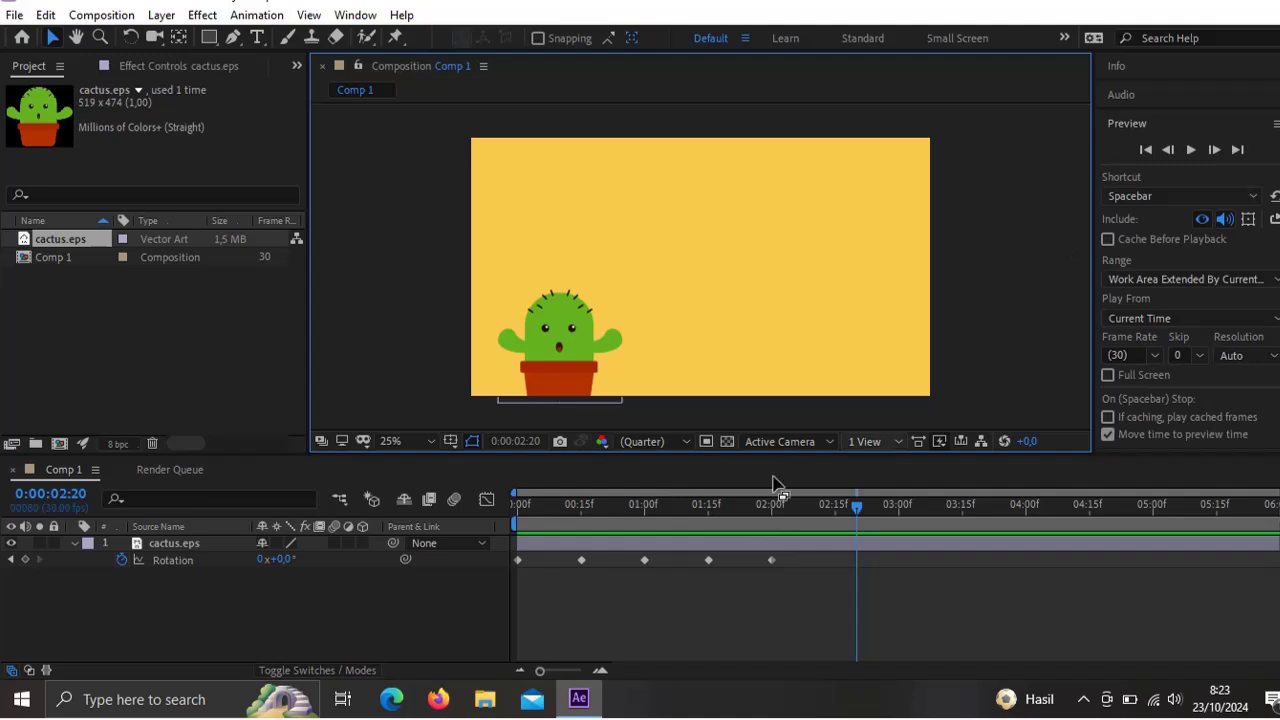
Step: Copy the cactus layer's rotation keyframes from 0:15 through 2:00 and paste them at 2:15 and again at 4:15
{"action": "left_click", "coordinate": [517, 561]}
{"action": "left_click", "coordinate": [517, 560]}
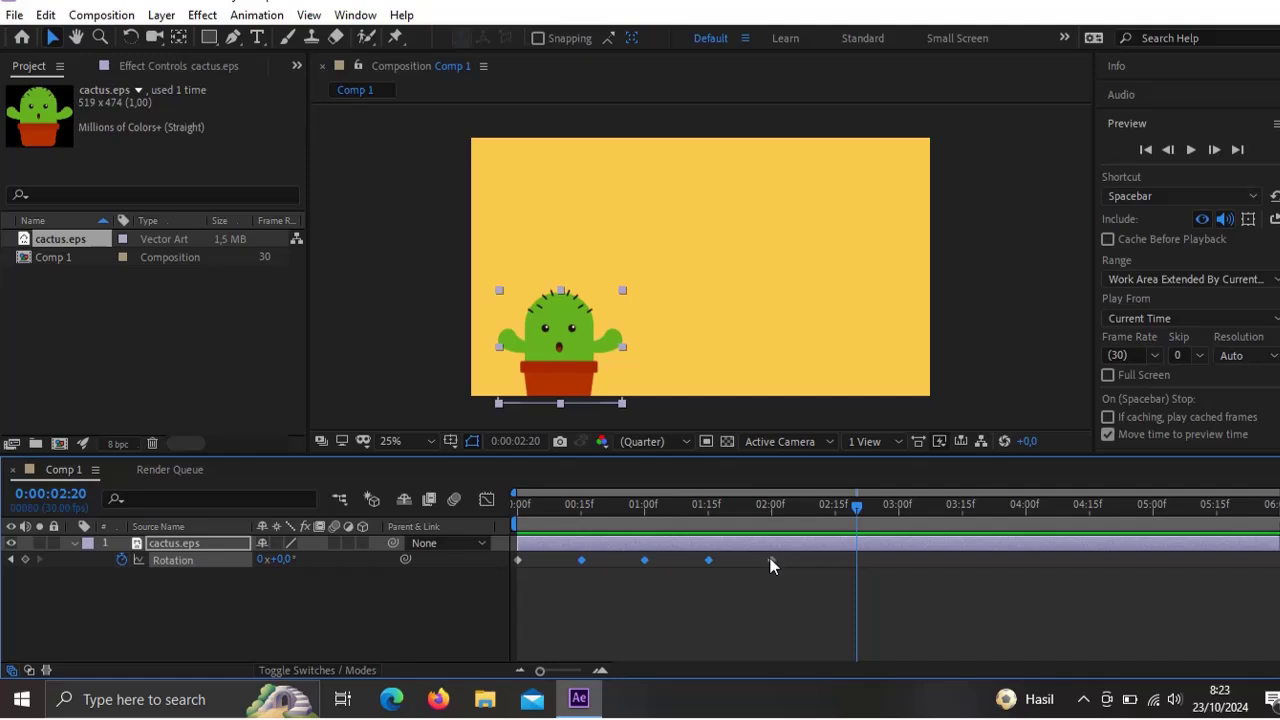
{"action": "left_click", "coordinate": [836, 510]}
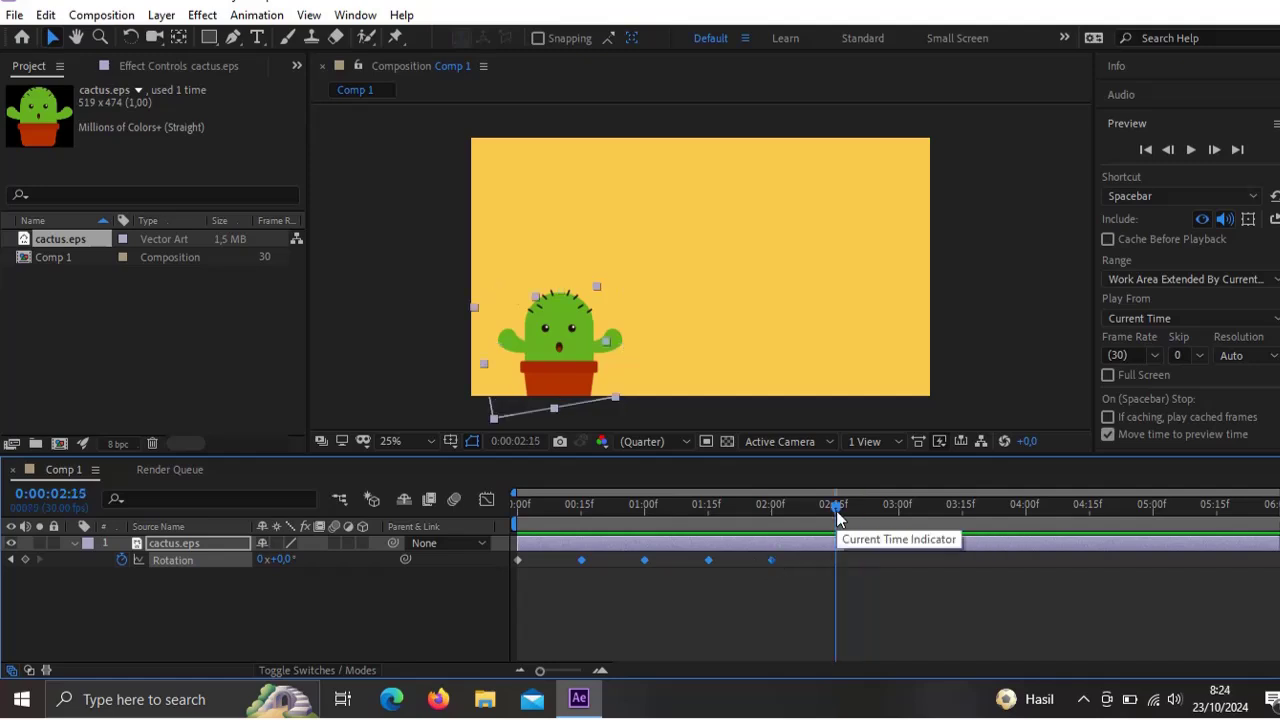
{"action": "key", "text": "ctrl+v"}
{"action": "key", "text": "space"}
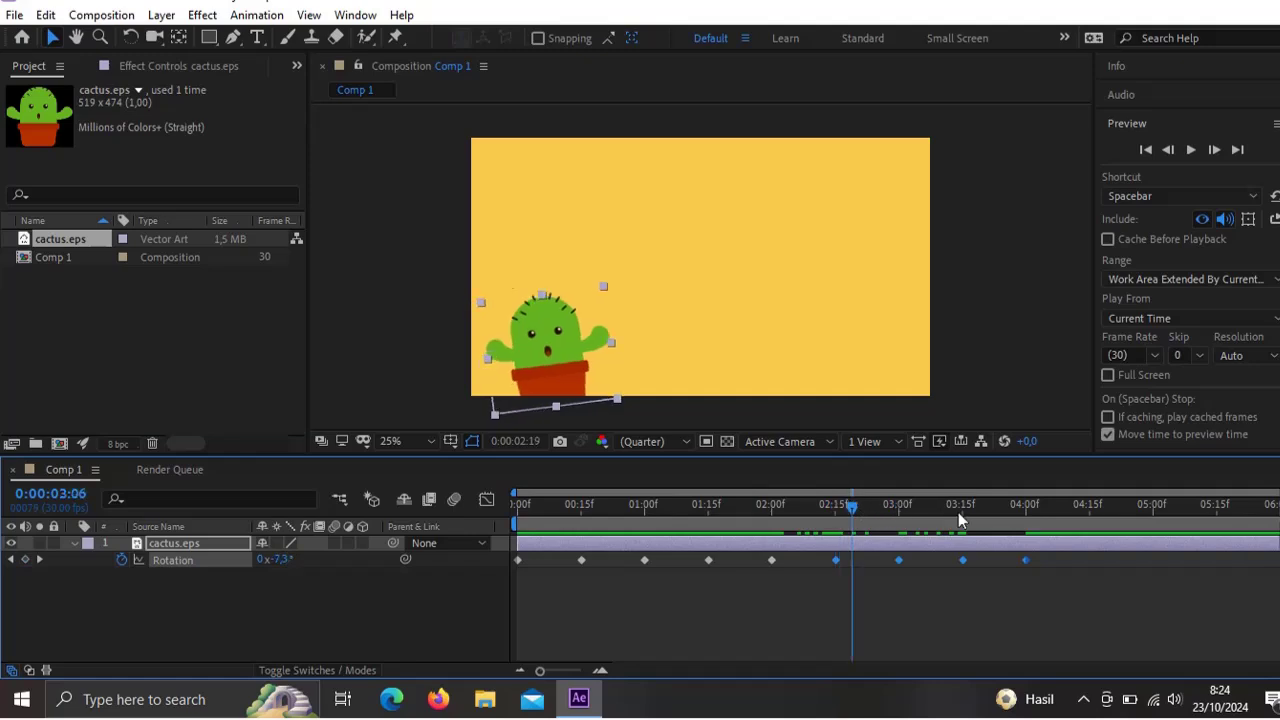
{"action": "left_click", "coordinate": [1086, 519]}
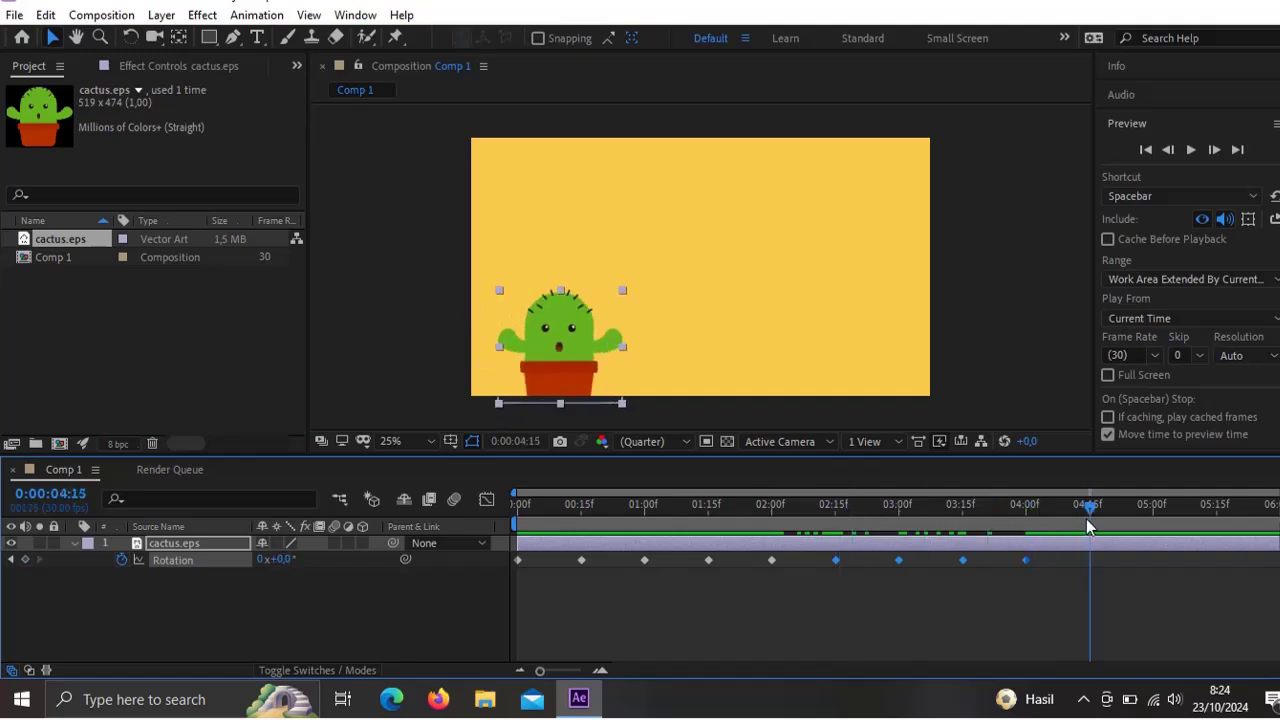
{"action": "key", "text": "ctrl+v"}
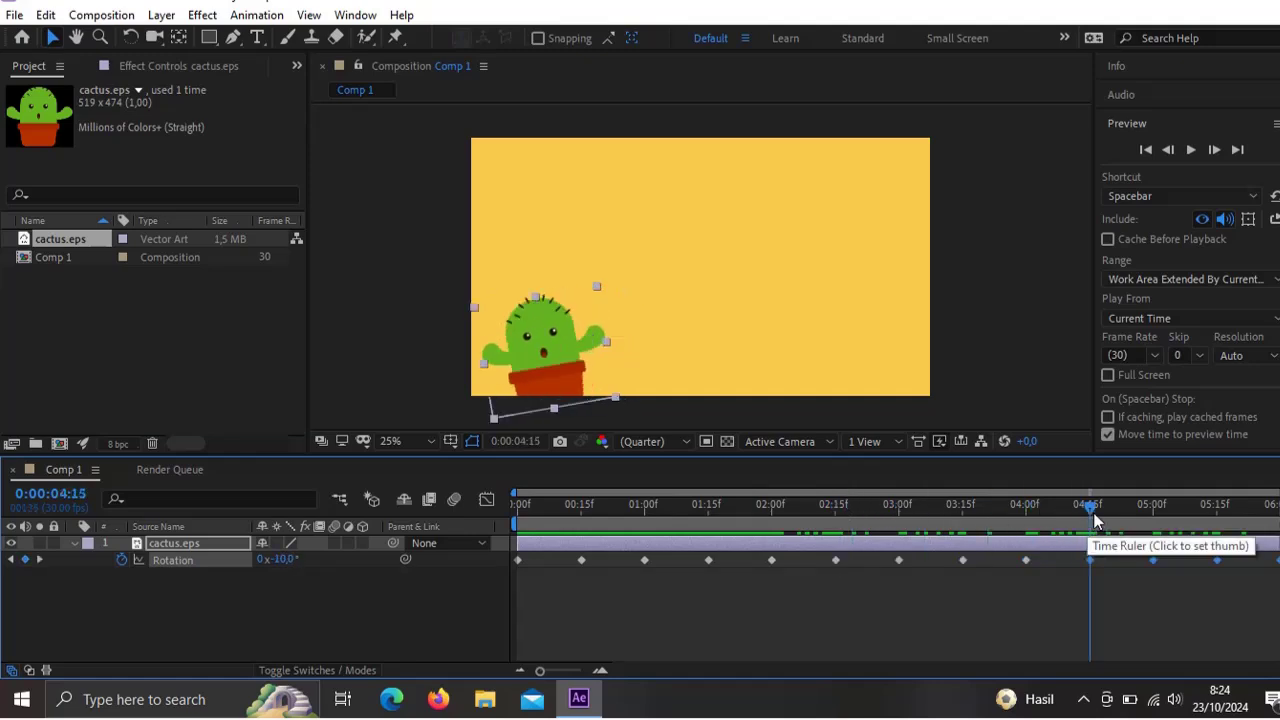
Step: Copy the cactus layer's scale keyframes from 0:15 through 2:00 and paste them at 2:15 and again at 4:15
{"action": "left_click_drag", "start_coordinate": [1090, 511], "coordinate": [517, 515]}
{"action": "key", "text": "s"}
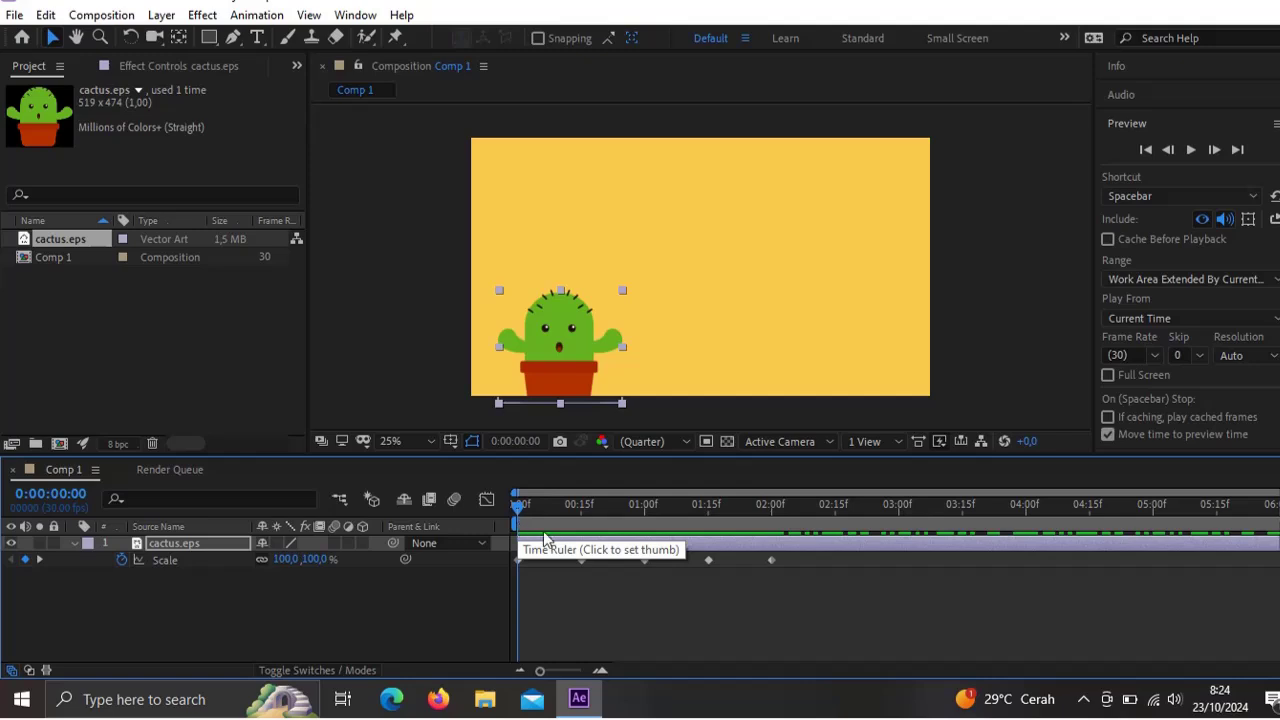
{"action": "left_click", "coordinate": [582, 560]}
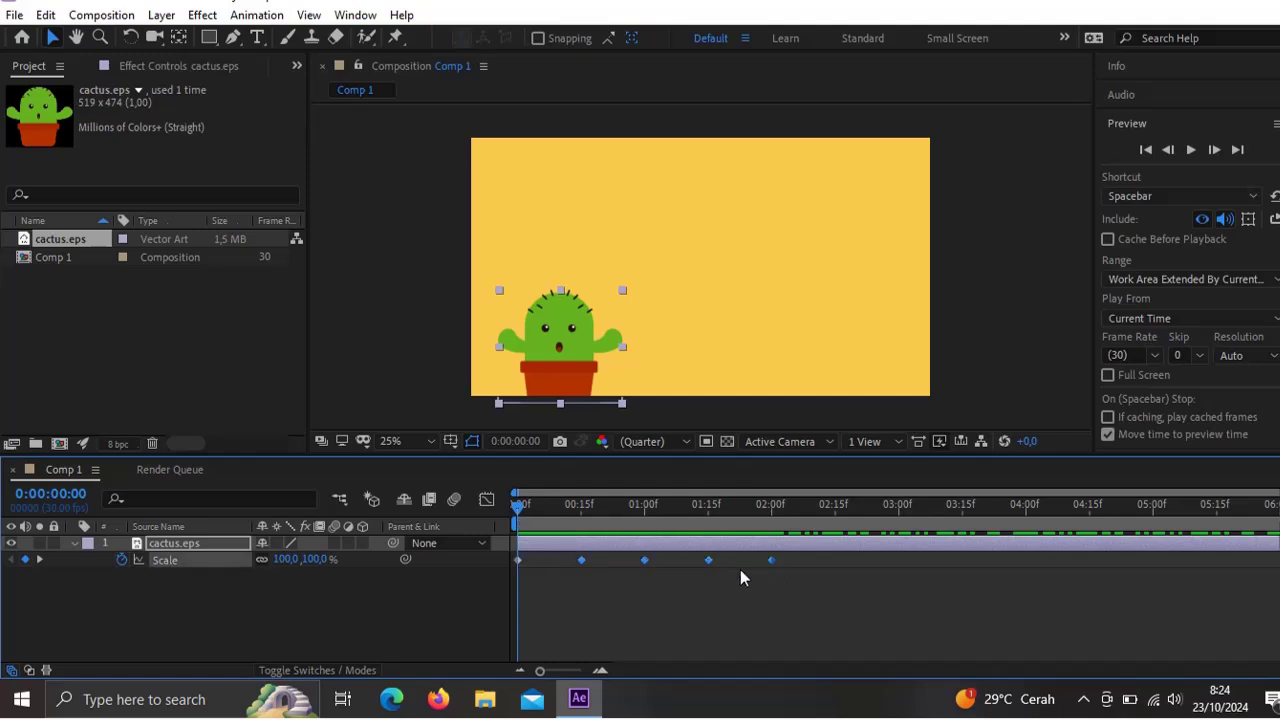
{"action": "left_click_drag", "start_coordinate": [523, 504], "coordinate": [831, 513]}
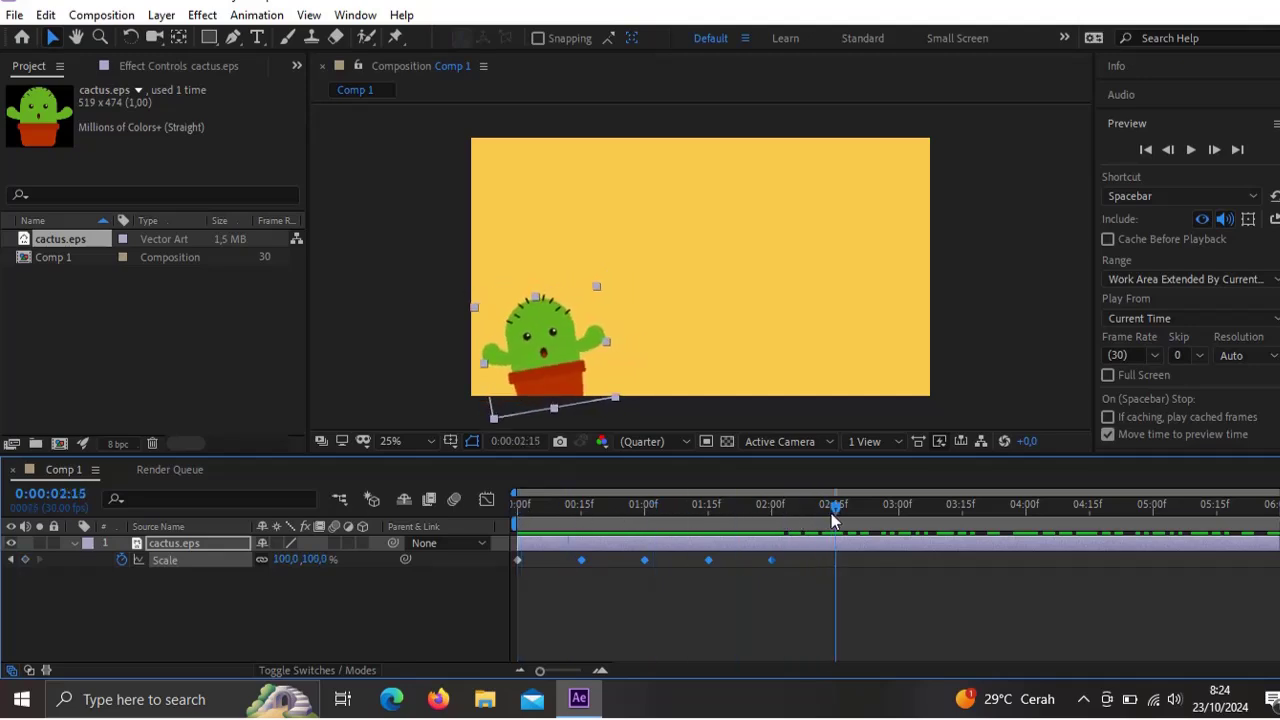
{"action": "key", "text": "ctrl+v"}
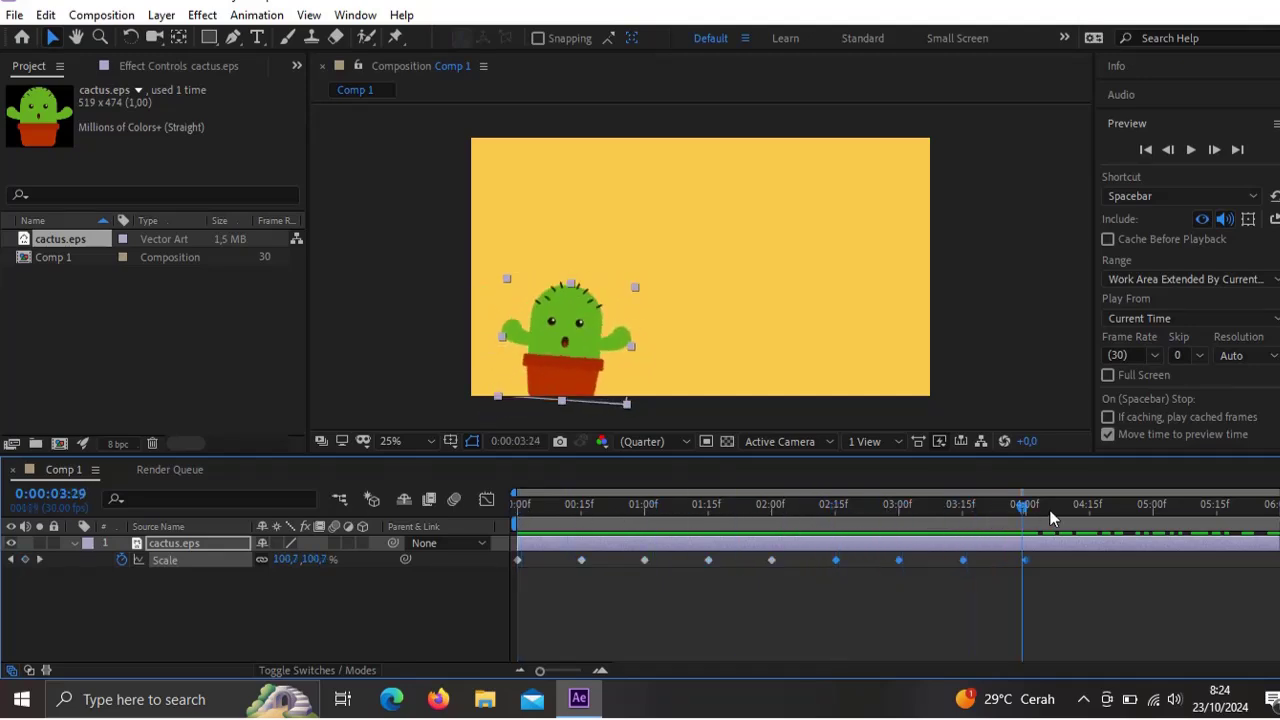
{"action": "left_click_drag", "start_coordinate": [1050, 518], "coordinate": [1172, 537]}
{"action": "key", "text": "ctrl+v"}
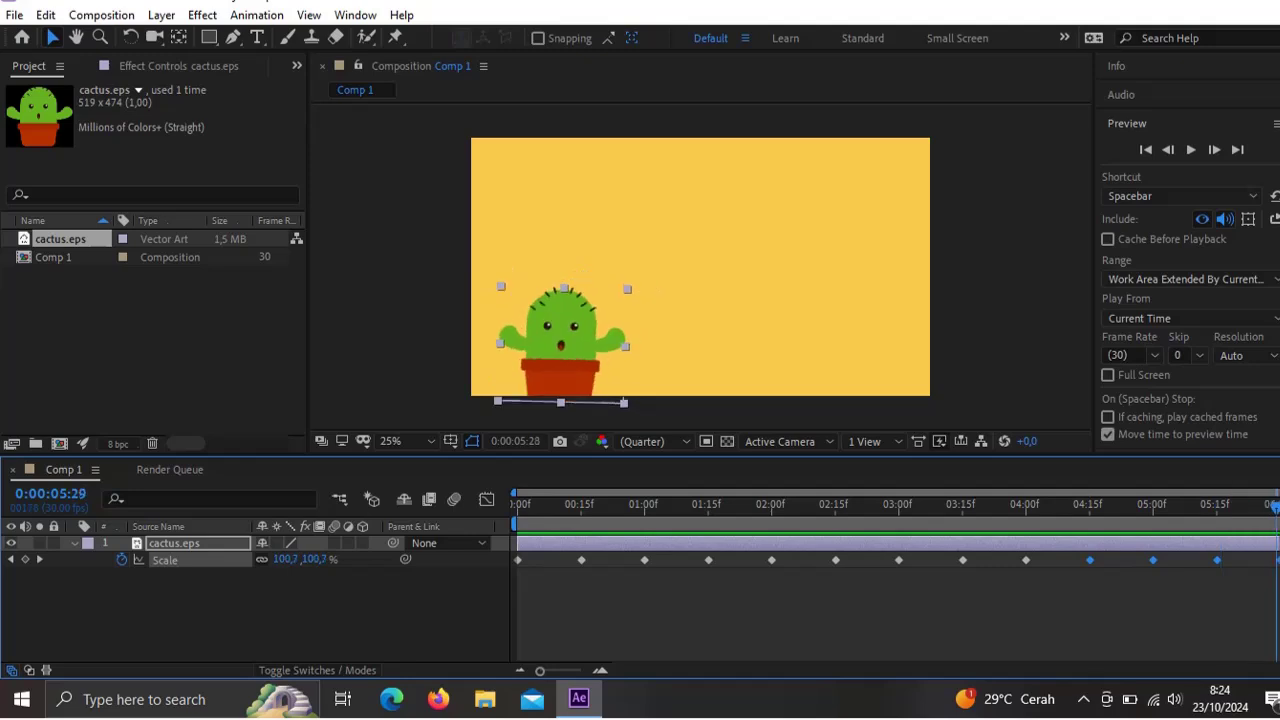
Step: Enlarge the cactus in the frame to a scale of 110% at 5:29
{"action": "left_click", "coordinate": [806, 602]}
{"action": "left_click", "coordinate": [558, 348]}
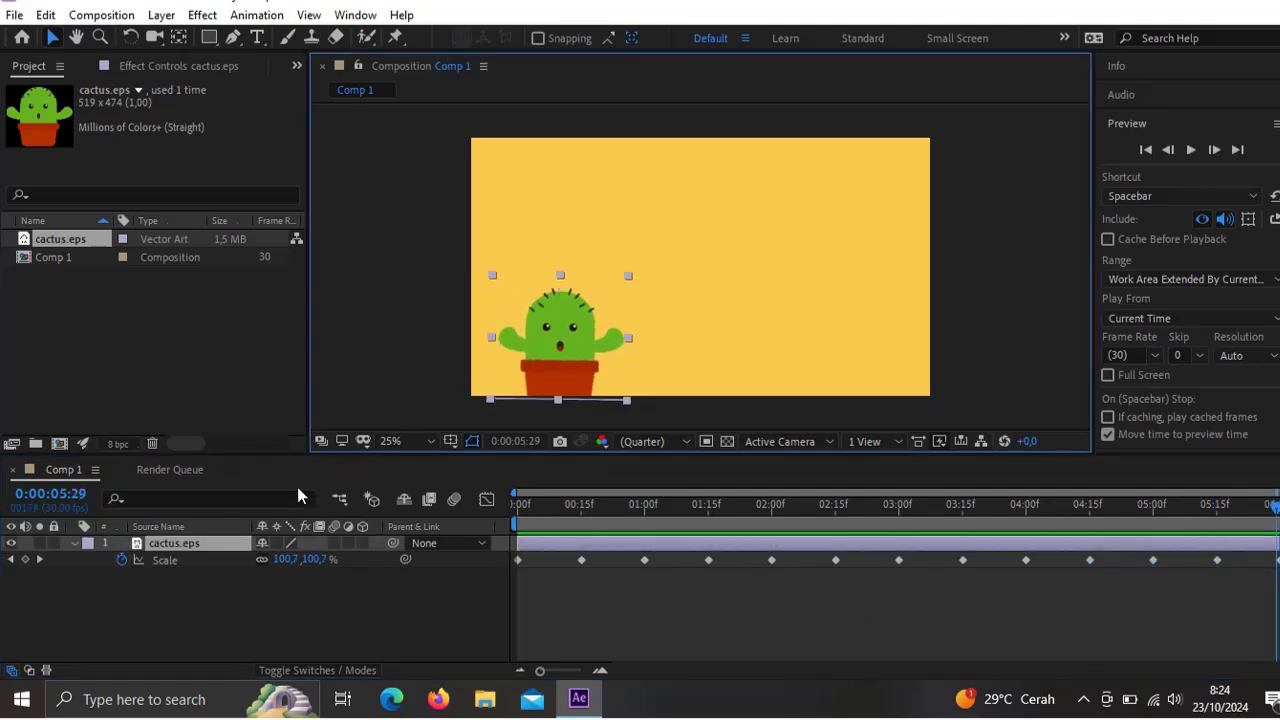
{"action": "left_click_drag", "start_coordinate": [497, 402], "coordinate": [485, 404]}
{"action": "left_click_drag", "start_coordinate": [540, 362], "coordinate": [661, 354]}
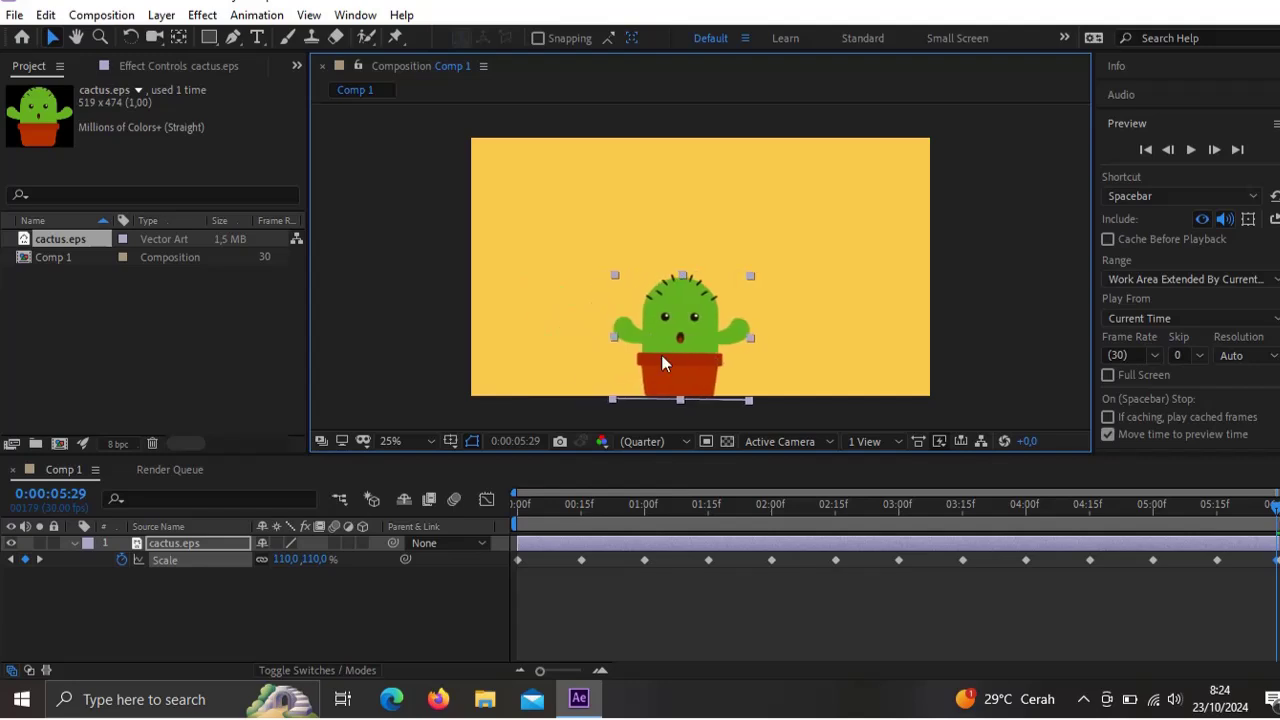
{"action": "left_click", "coordinate": [310, 596]}
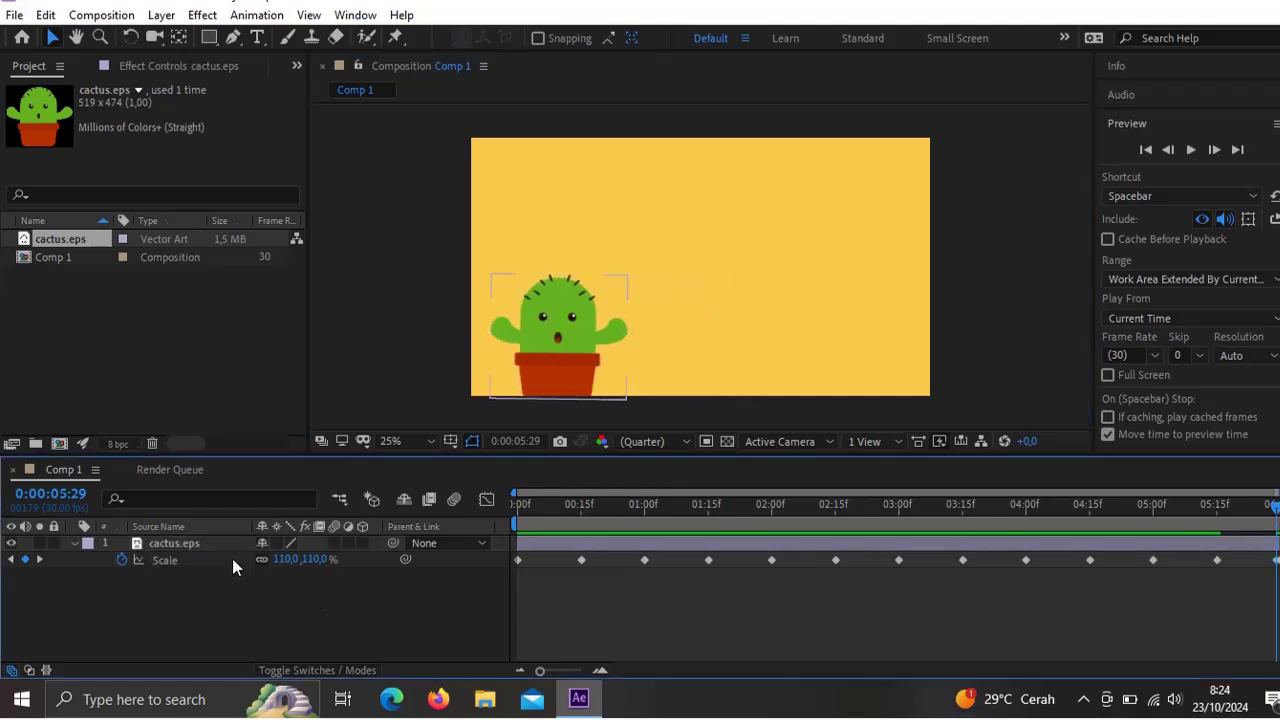
{"action": "left_click", "coordinate": [232, 549]}
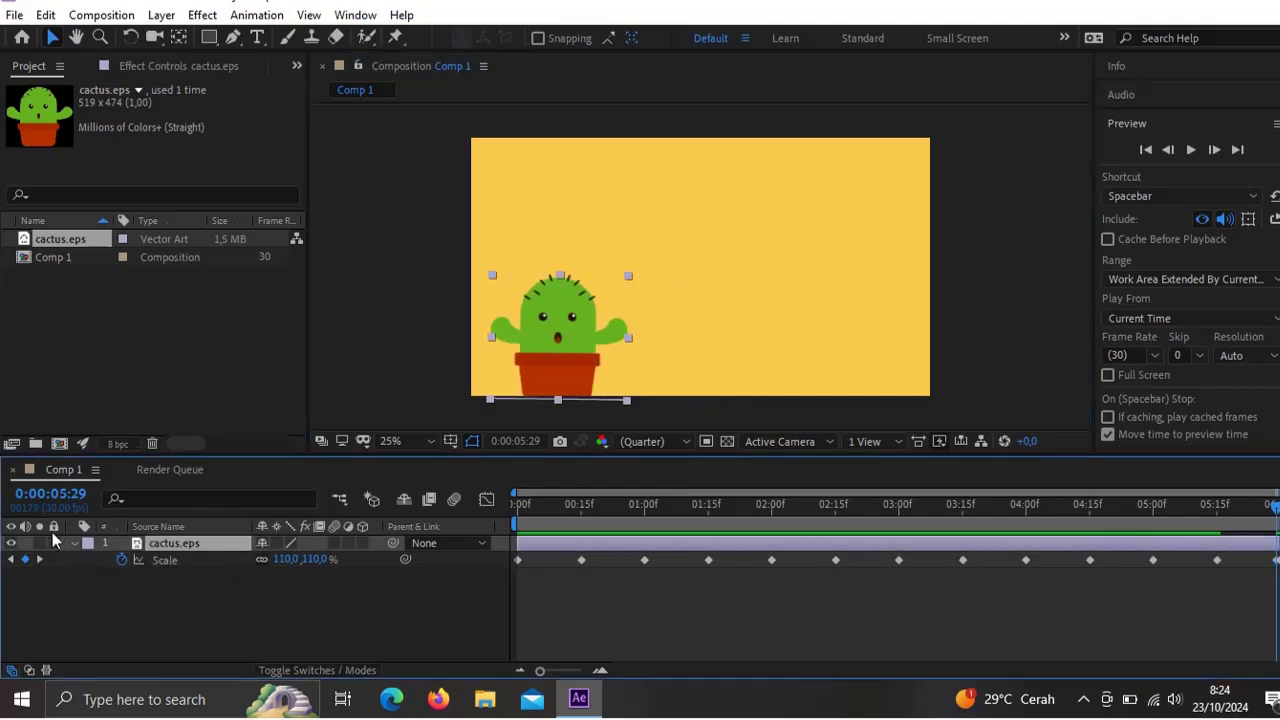
{"action": "left_click", "coordinate": [169, 580]}
Step: Duplicate the cactus layer twice and space the copies evenly in a row to the right of the original
{"action": "left_click", "coordinate": [196, 544]}
{"action": "key", "text": "ctrl+d"}
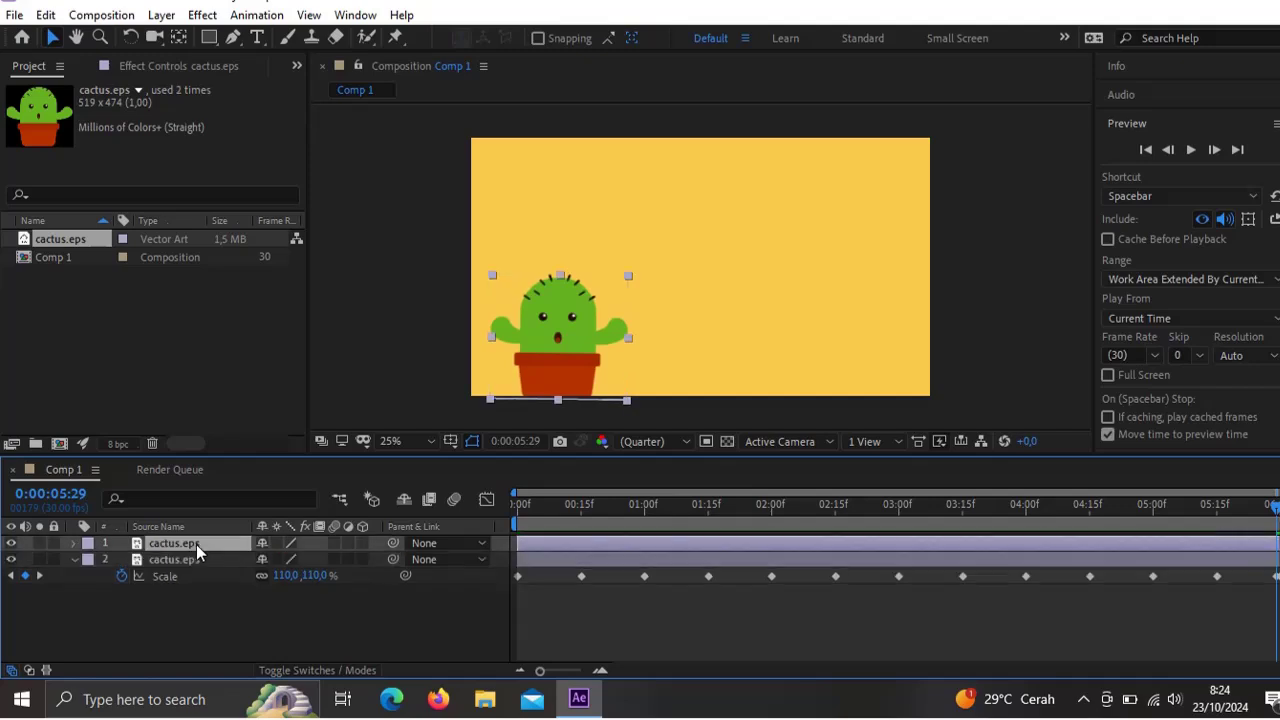
{"action": "left_click_drag", "start_coordinate": [551, 358], "coordinate": [870, 341]}
{"action": "key", "text": "ctrl+d"}
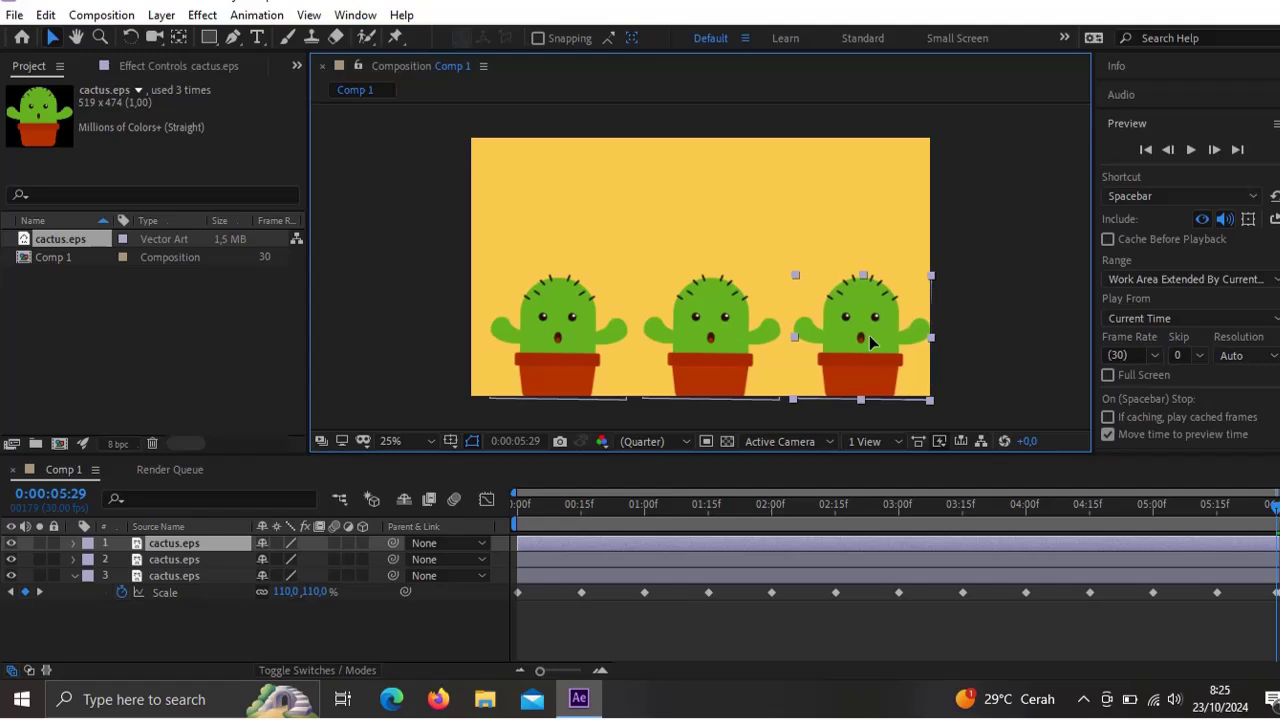
{"action": "left_click", "coordinate": [757, 344]}
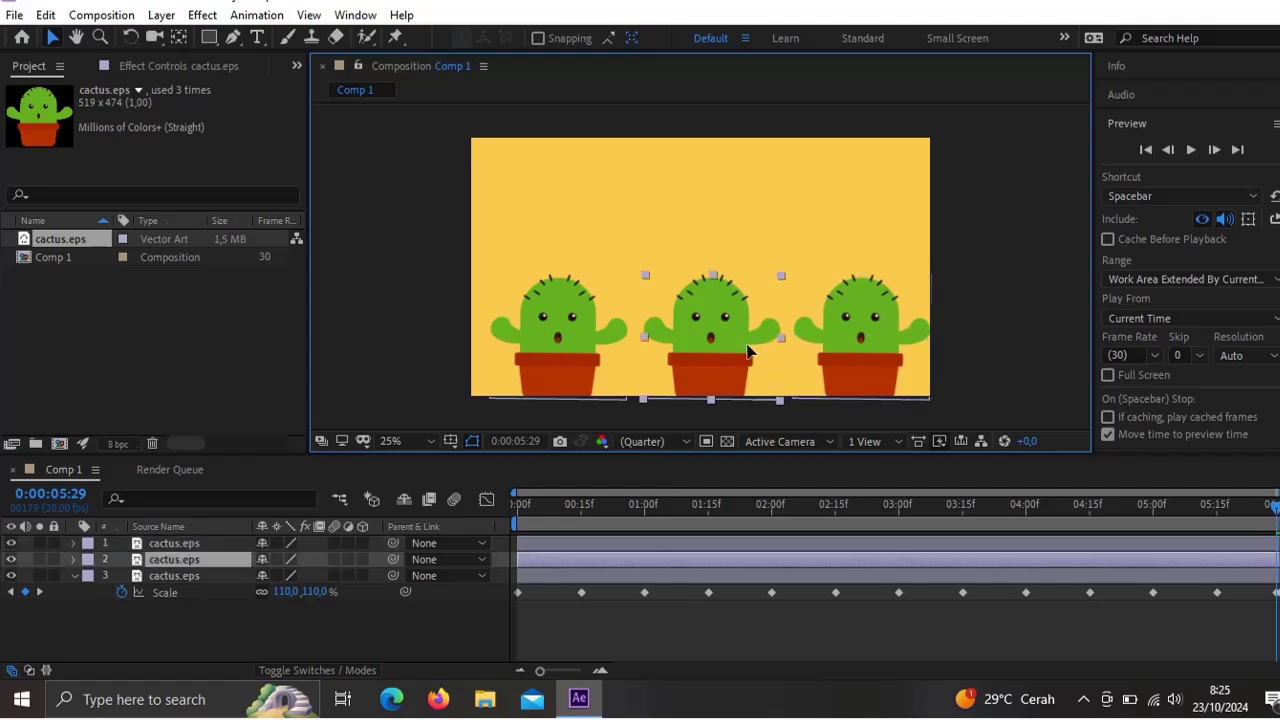
{"action": "left_click_drag", "start_coordinate": [747, 346], "coordinate": [741, 346]}
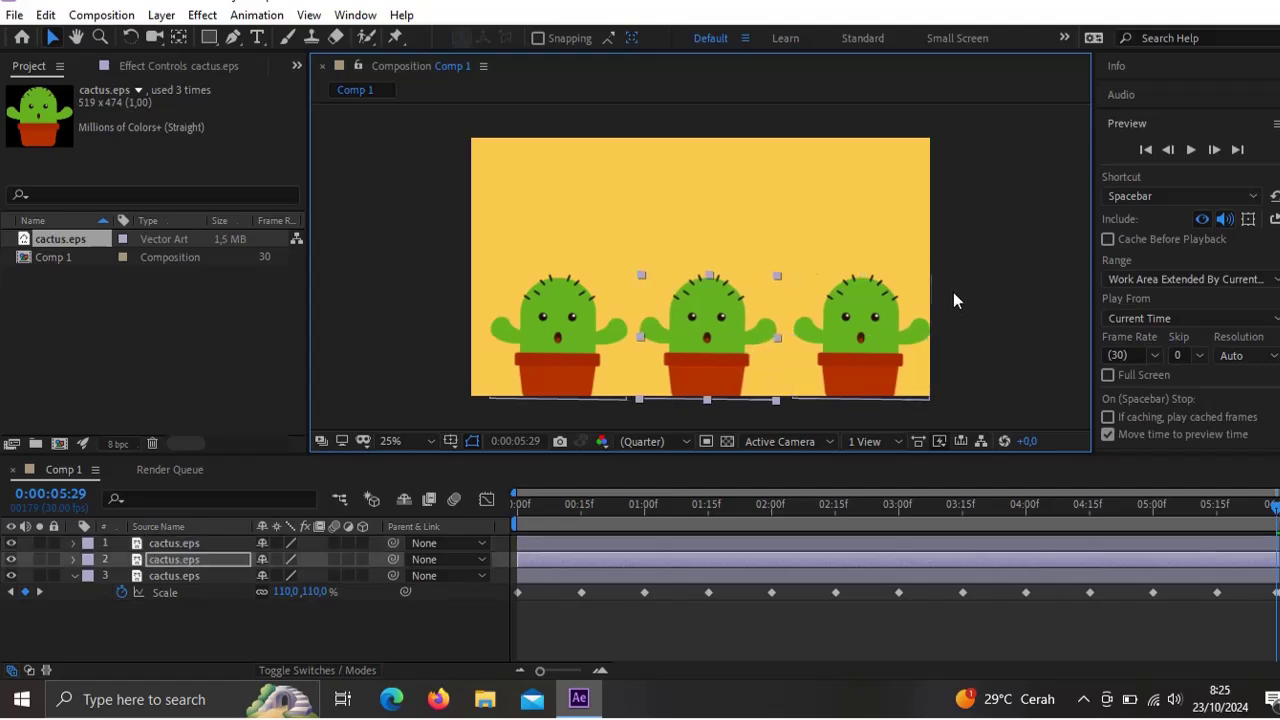
Step: Shift all three cacti together slightly down and to the left, and return the current time to 0:00
{"action": "left_click_drag", "start_coordinate": [986, 244], "coordinate": [550, 379]}
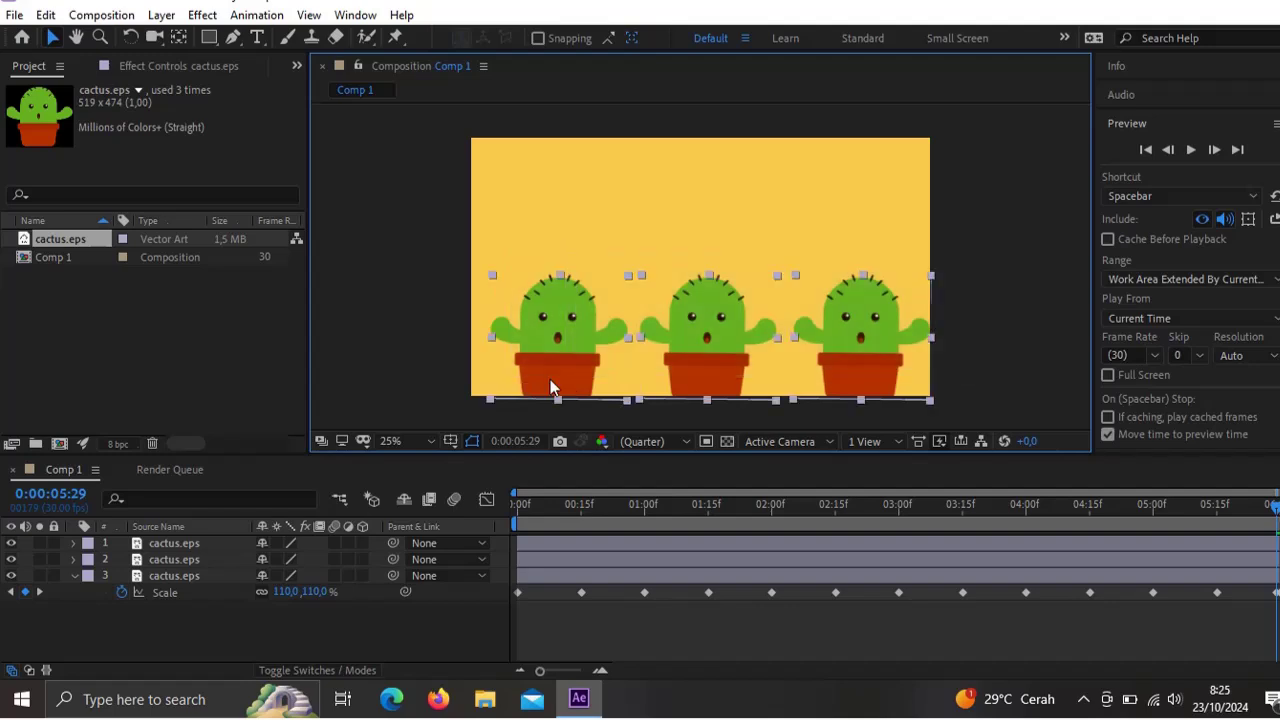
{"action": "left_click_drag", "start_coordinate": [699, 361], "coordinate": [688, 371]}
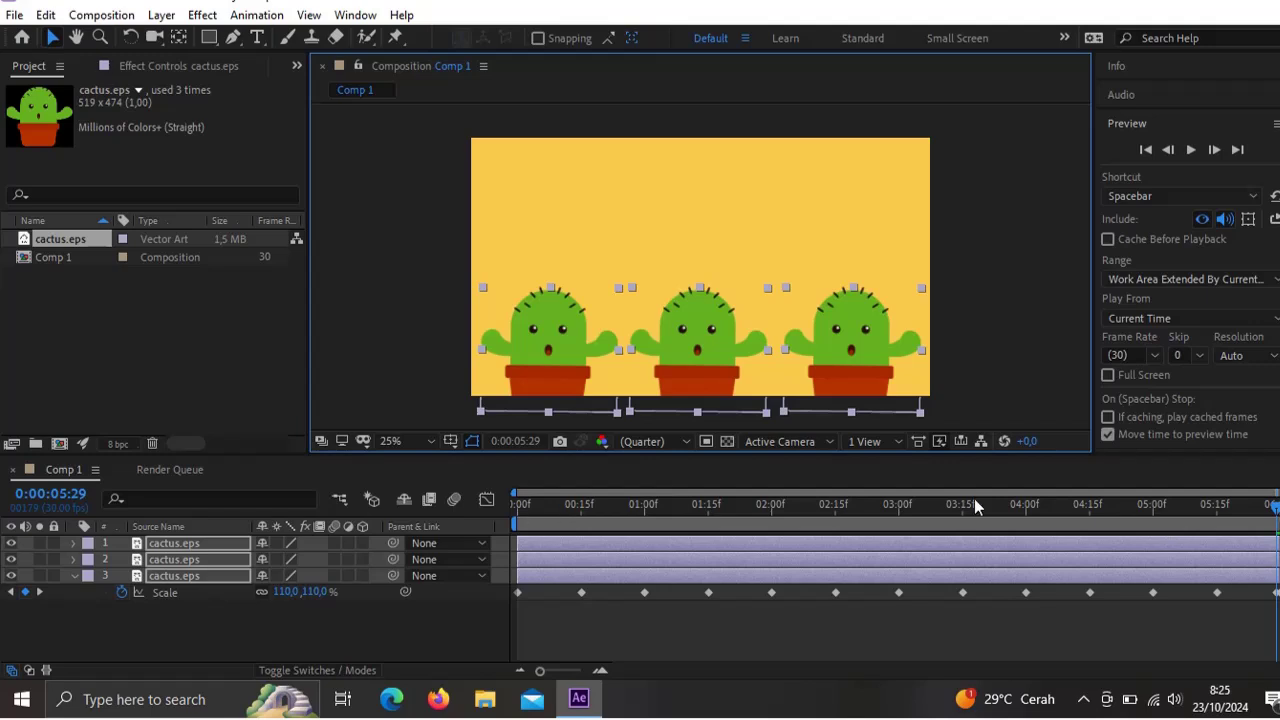
{"action": "left_click", "coordinate": [1023, 500]}
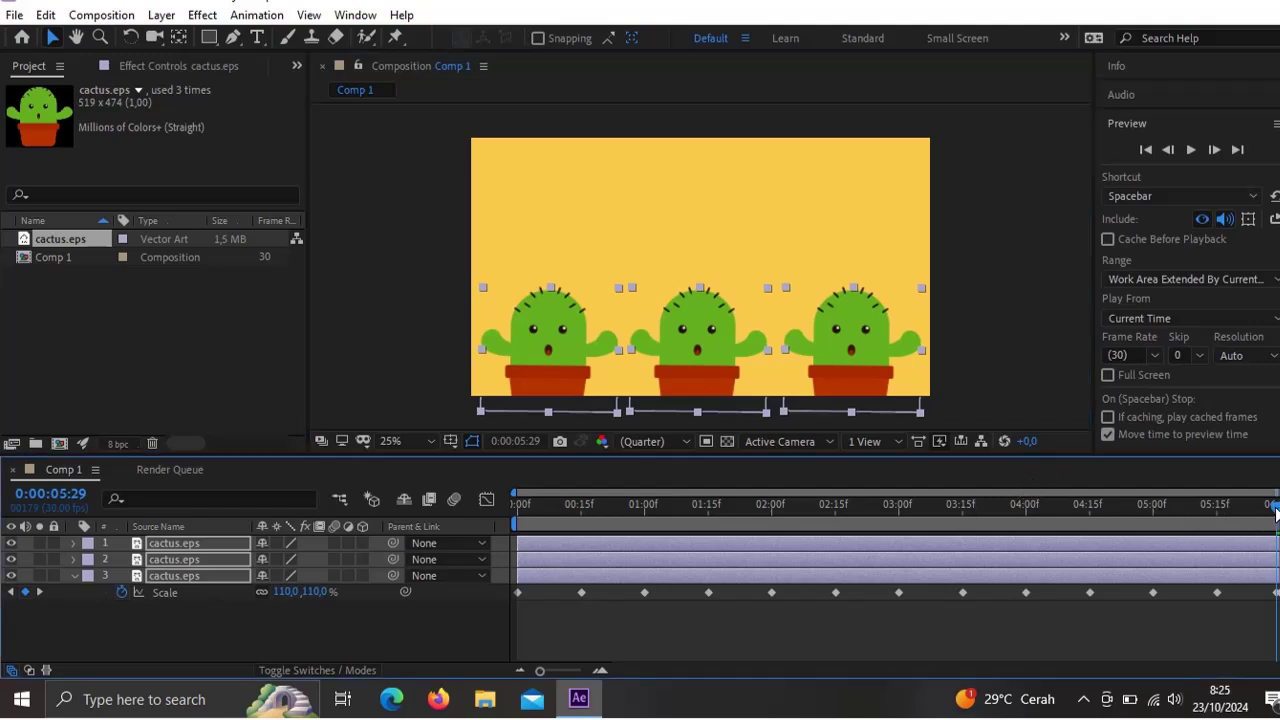
{"action": "left_click_drag", "start_coordinate": [1274, 512], "coordinate": [516, 527]}
Step: Create shape layers from the three cactus.eps vector layers and deselect them in the composition
{"action": "left_click", "coordinate": [248, 616]}
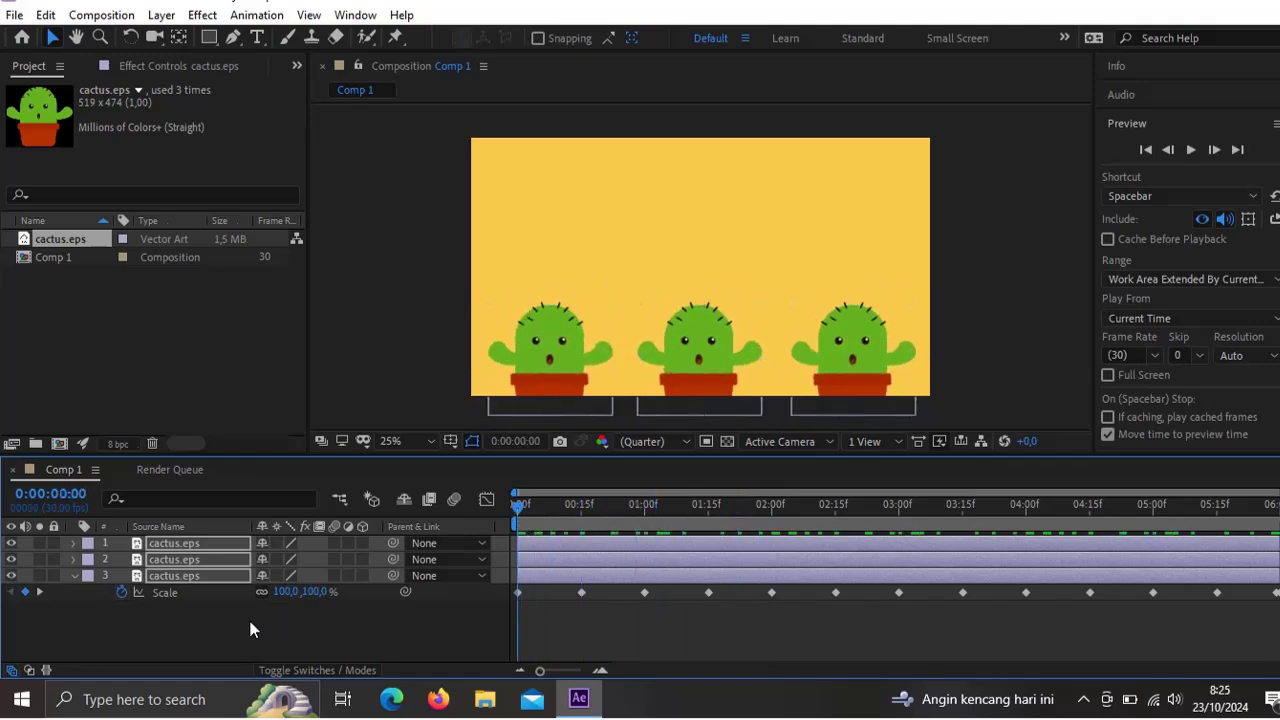
{"action": "left_click", "coordinate": [165, 579]}
{"action": "left_click", "coordinate": [182, 543], "text": "shift"}
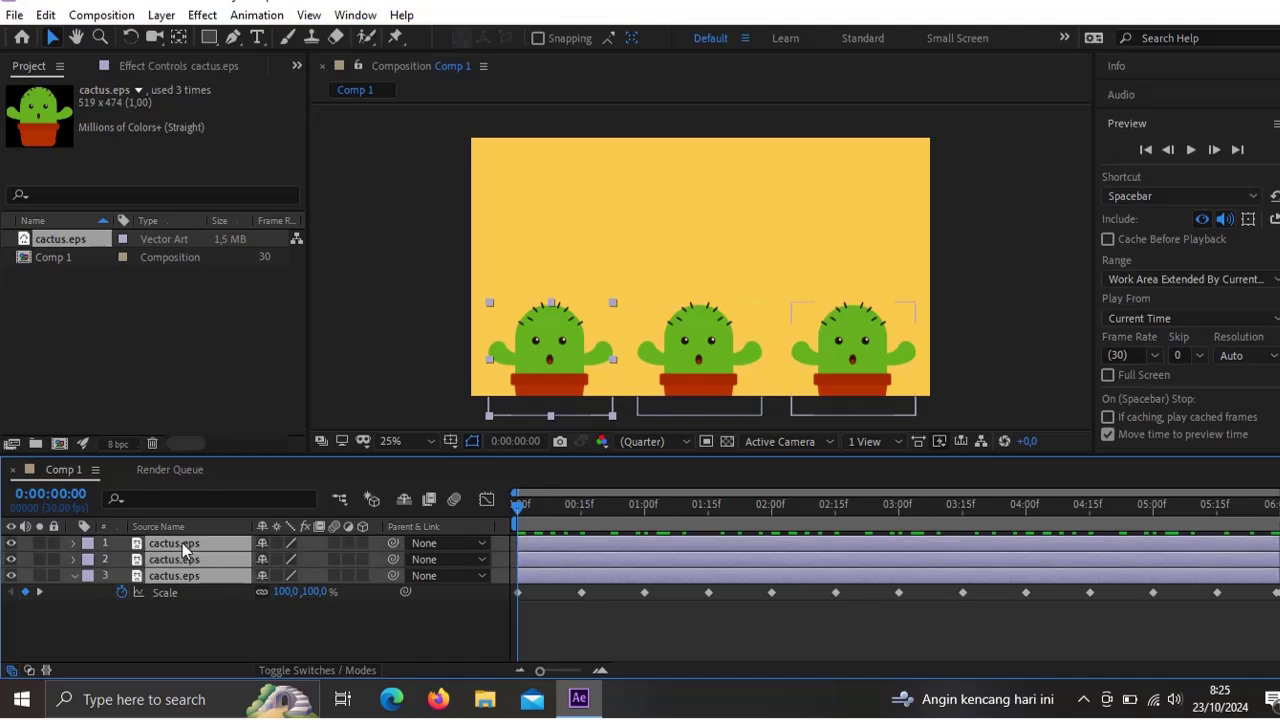
{"action": "right_click", "coordinate": [182, 543]}
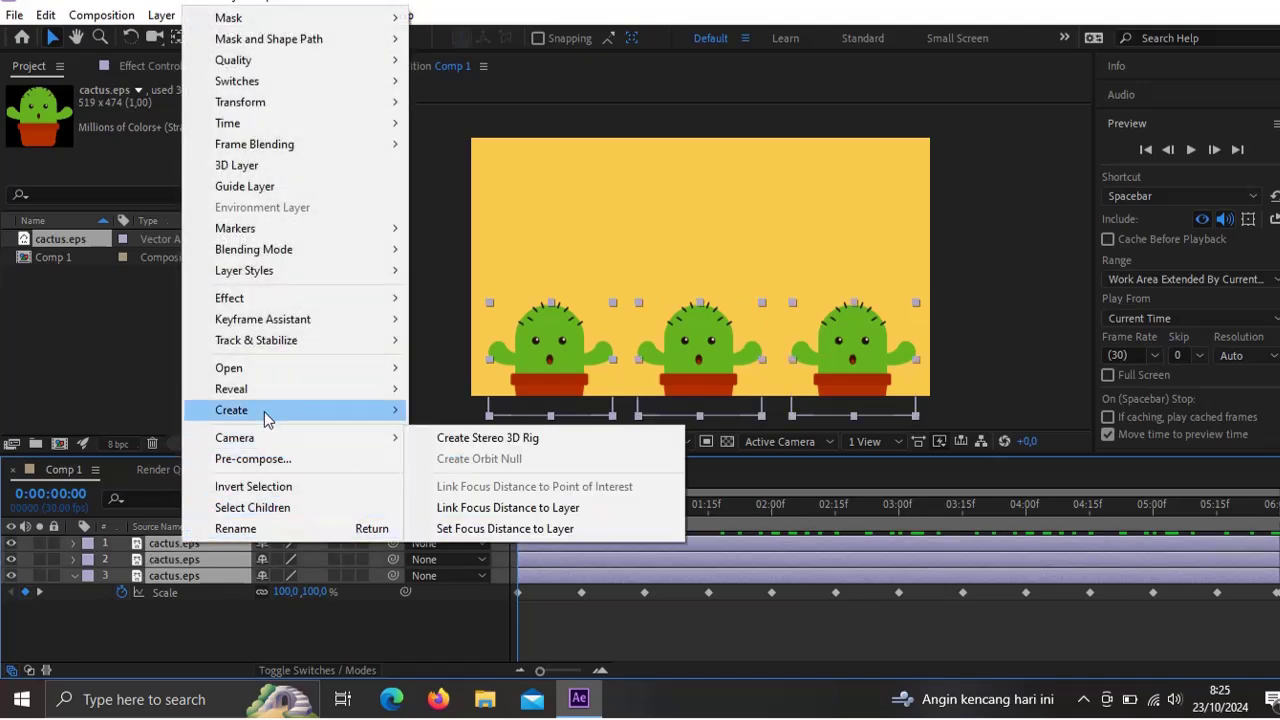
{"action": "mouse_move", "coordinate": [263, 409]}
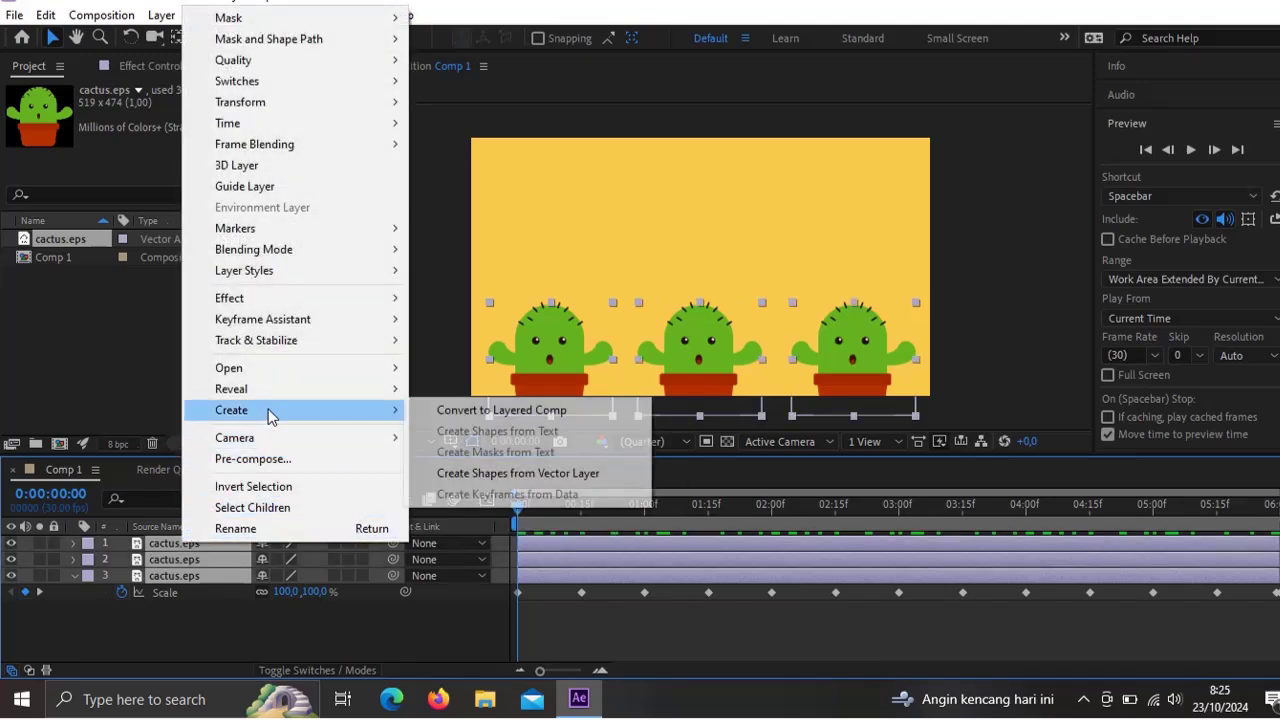
{"action": "left_click", "coordinate": [507, 473]}
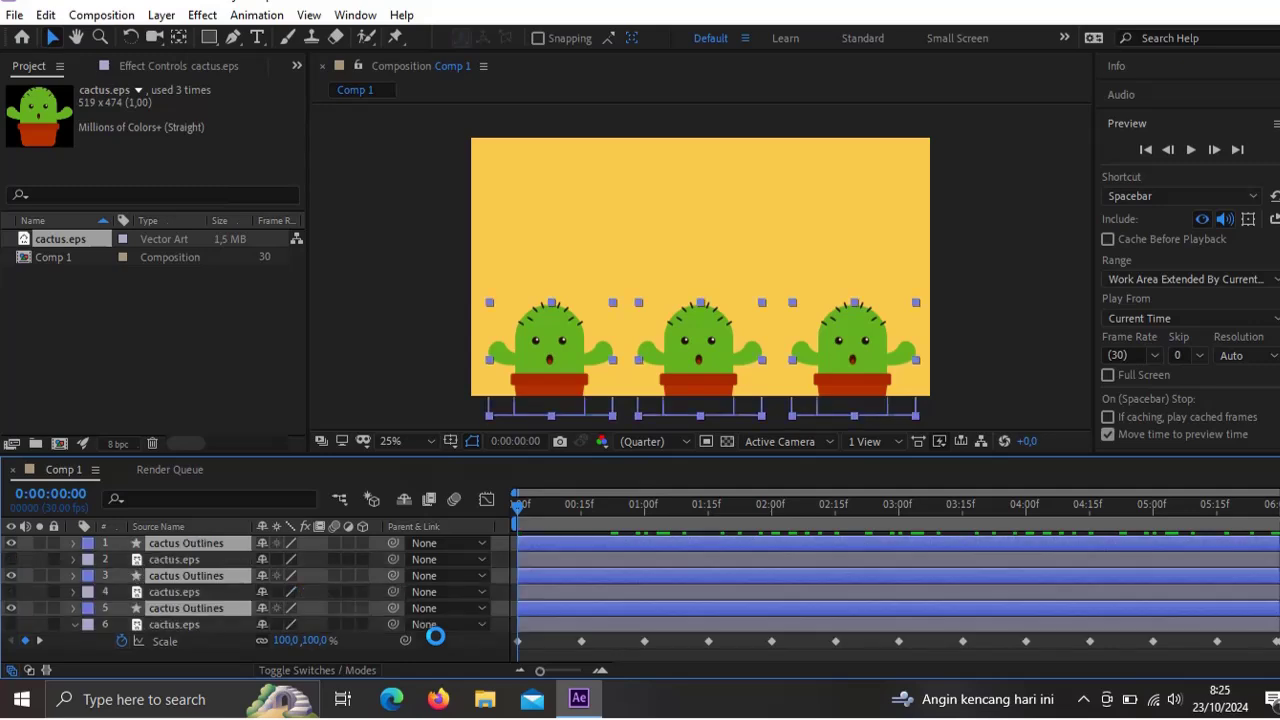
{"action": "left_click", "coordinate": [414, 370]}
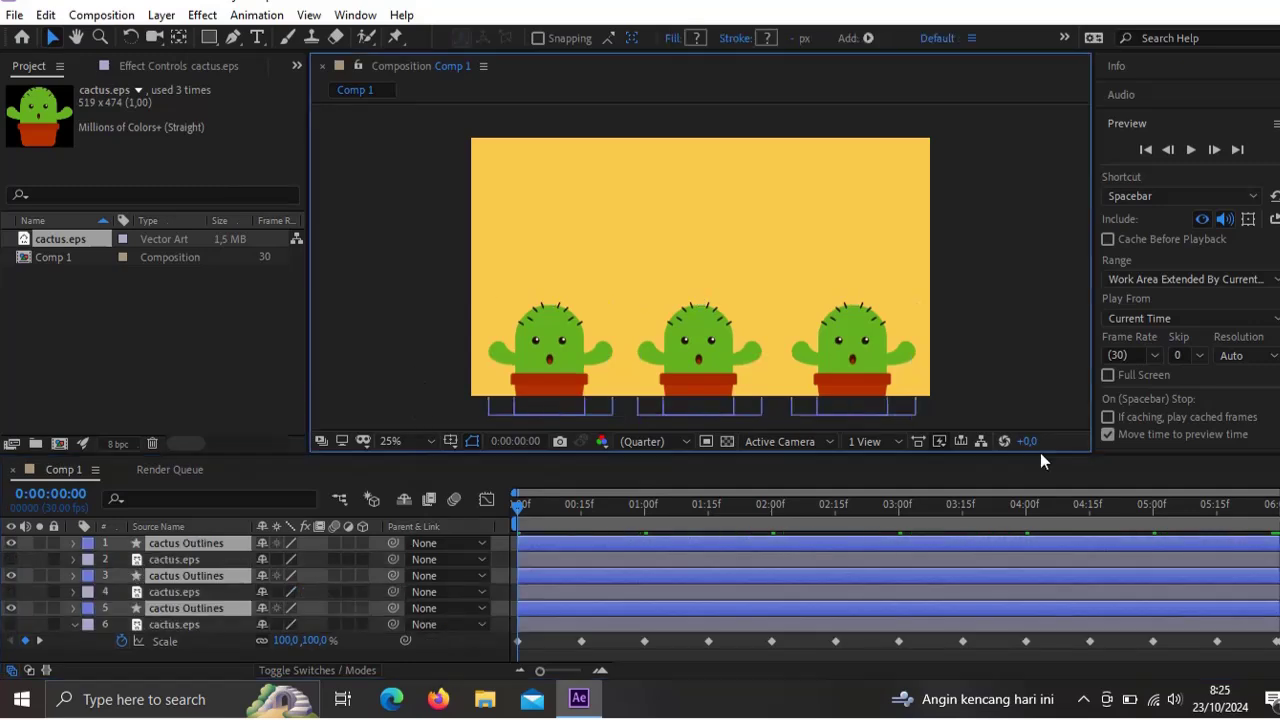
Step: Play back the composition from 0:00 to check the movement of the three cactus shape layers, and stop the playback
{"action": "left_click", "coordinate": [1193, 151]}
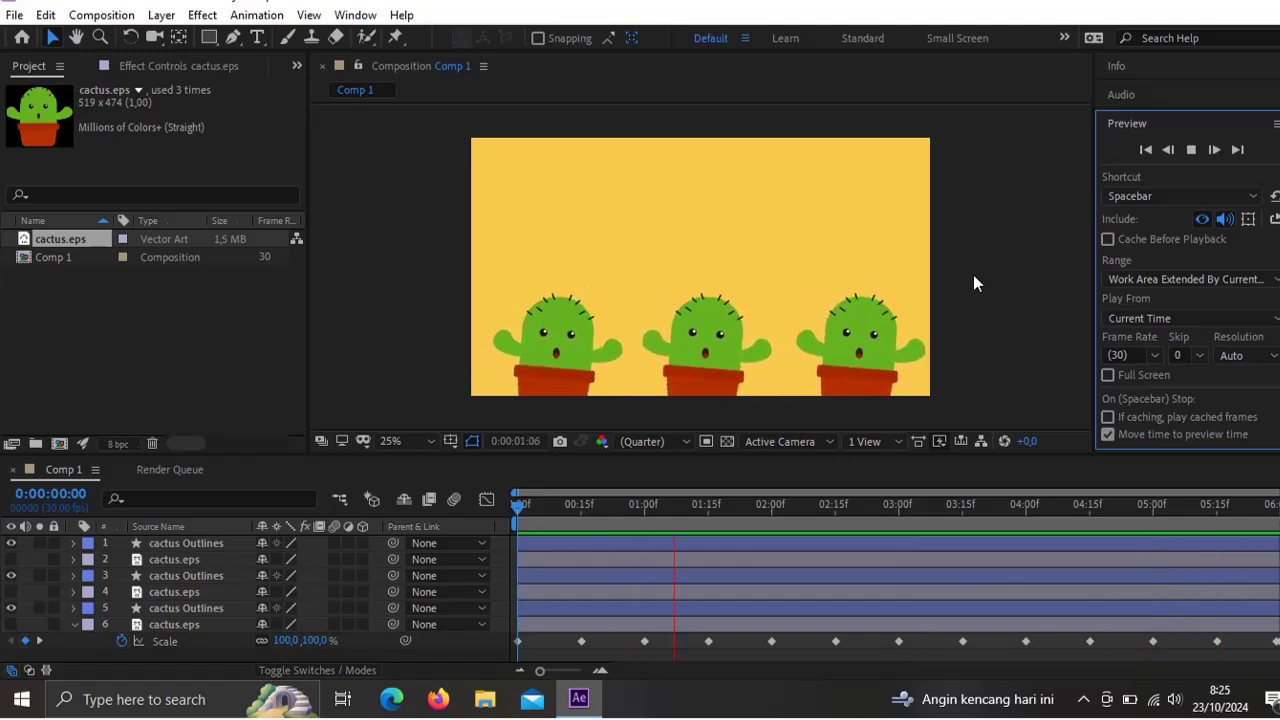
{"action": "left_click", "coordinate": [973, 275]}
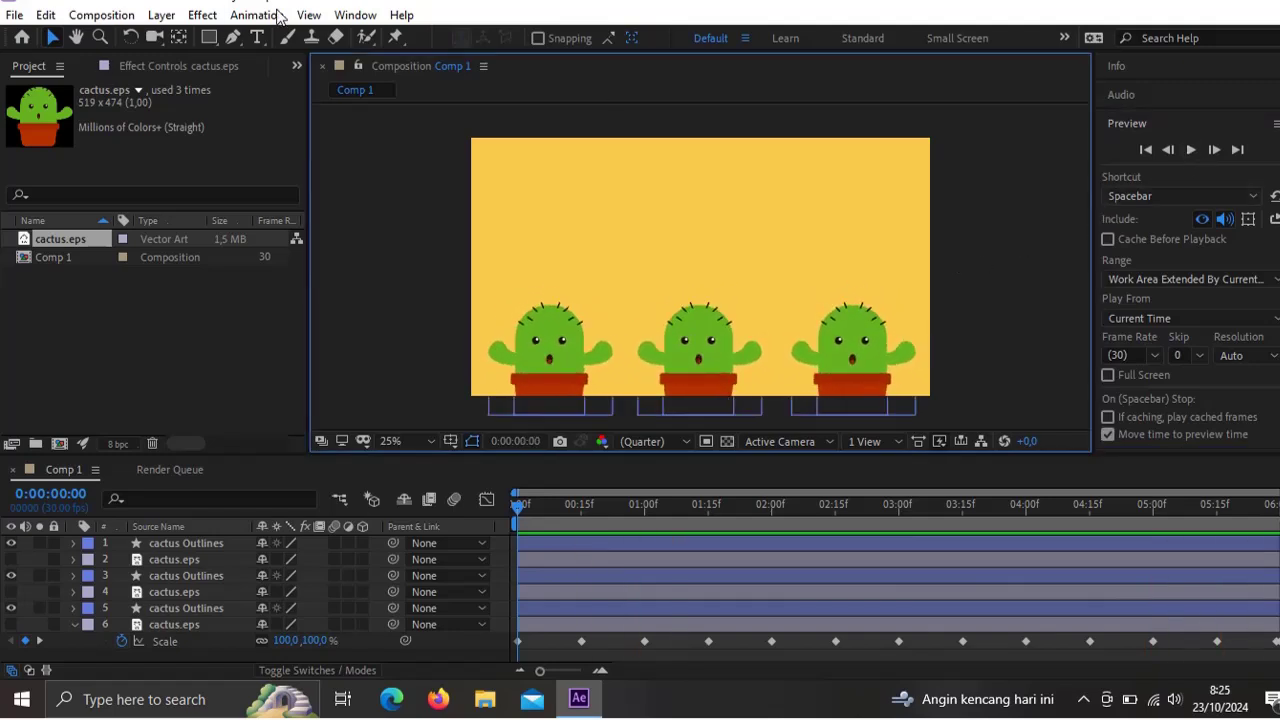
Step: Add Comp 1 to the render queue and set its output module to QuickTime format with RGB + Alpha channels
{"action": "left_click", "coordinate": [101, 15]}
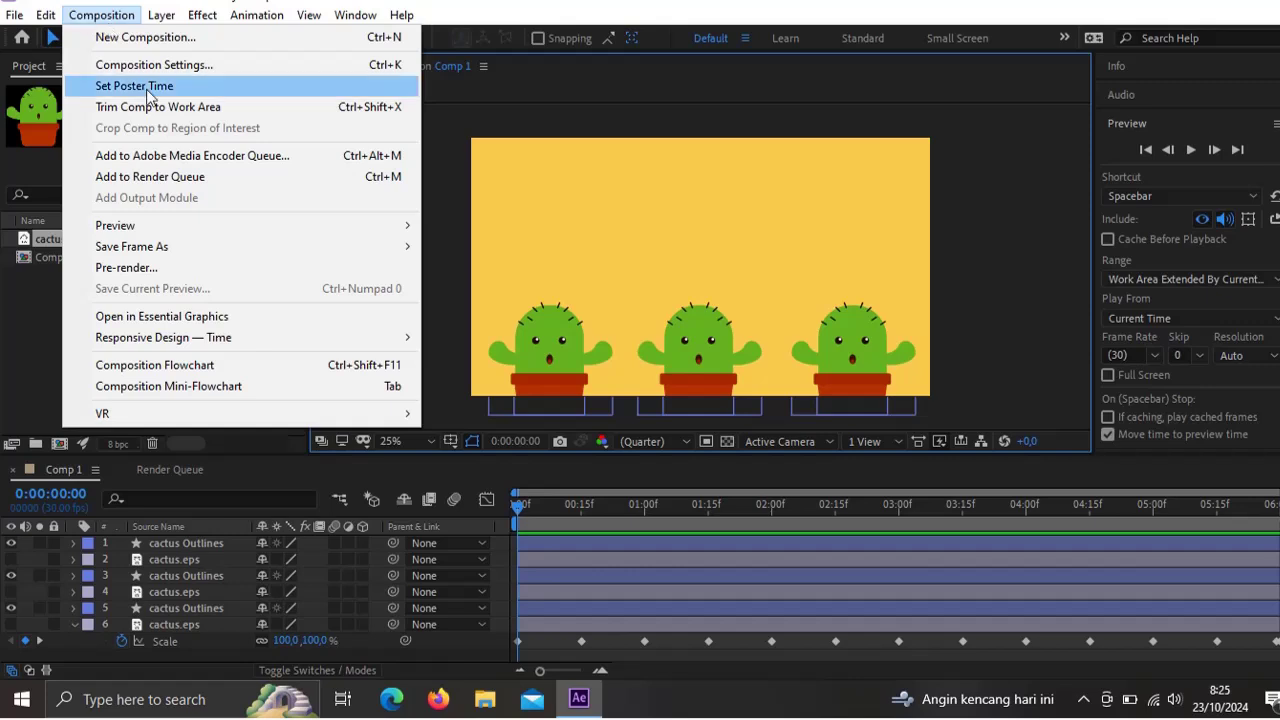
{"action": "left_click", "coordinate": [182, 176]}
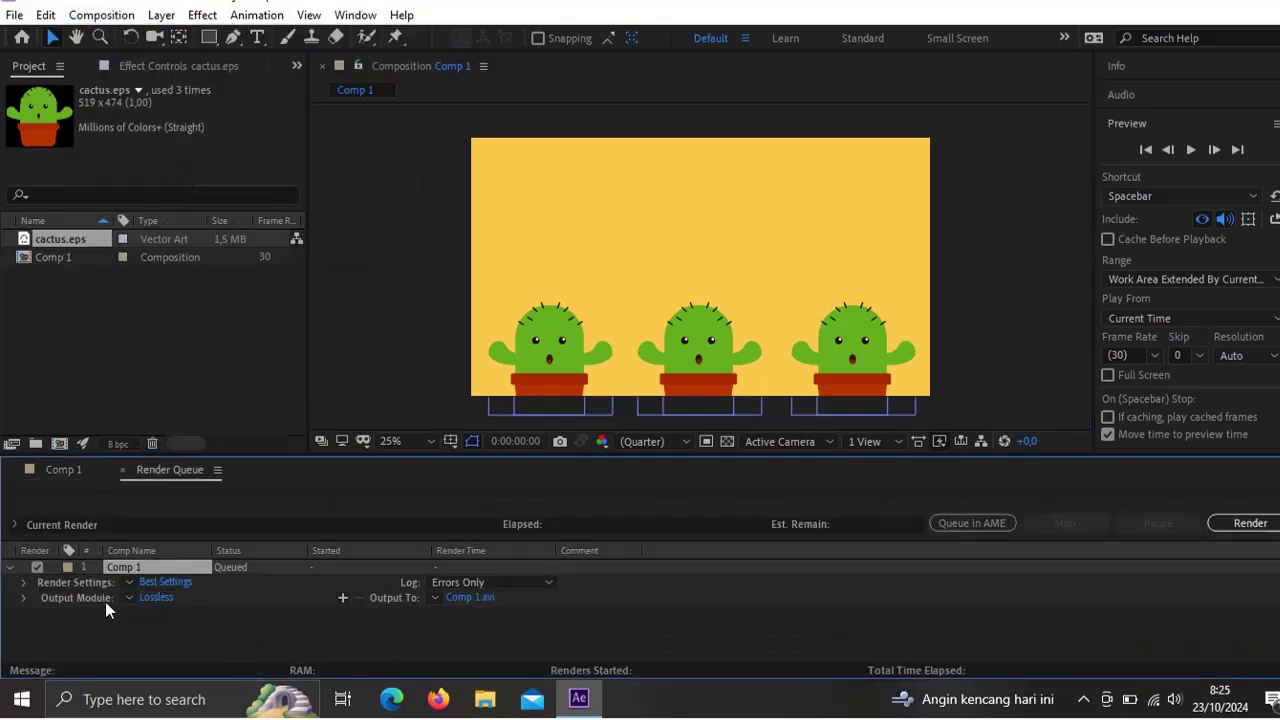
{"action": "left_click", "coordinate": [155, 597]}
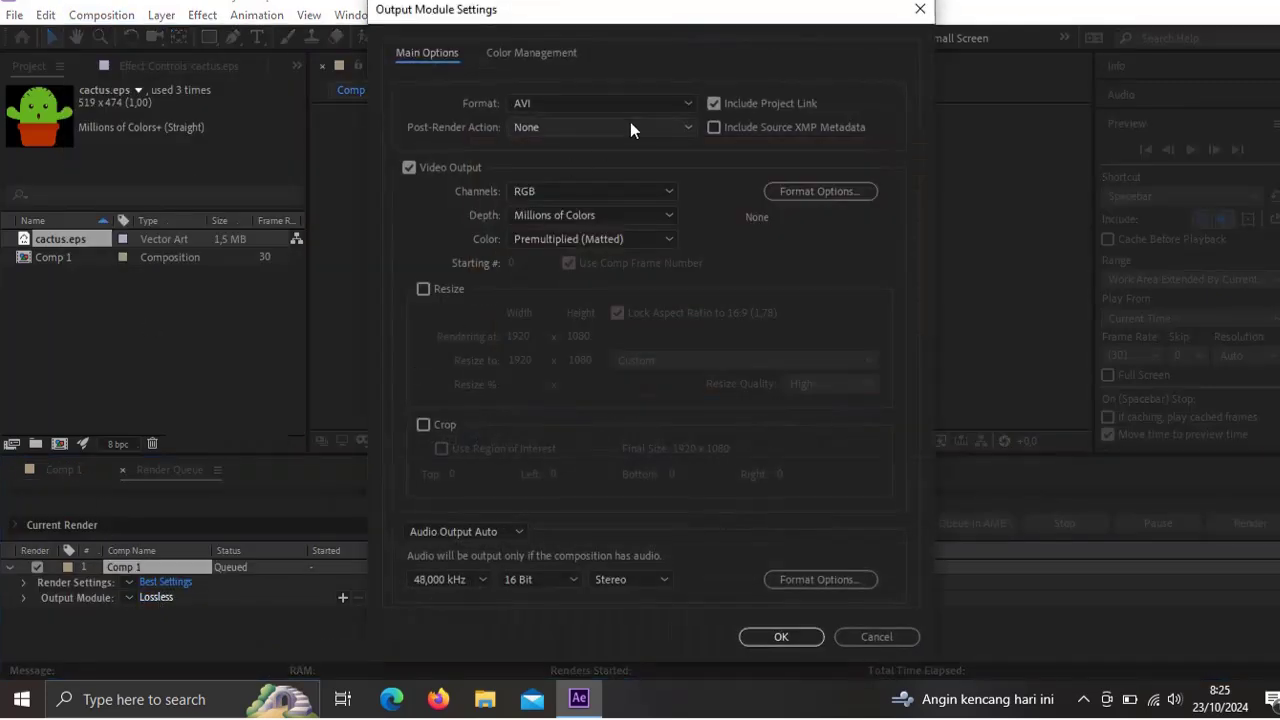
{"action": "left_click", "coordinate": [686, 103]}
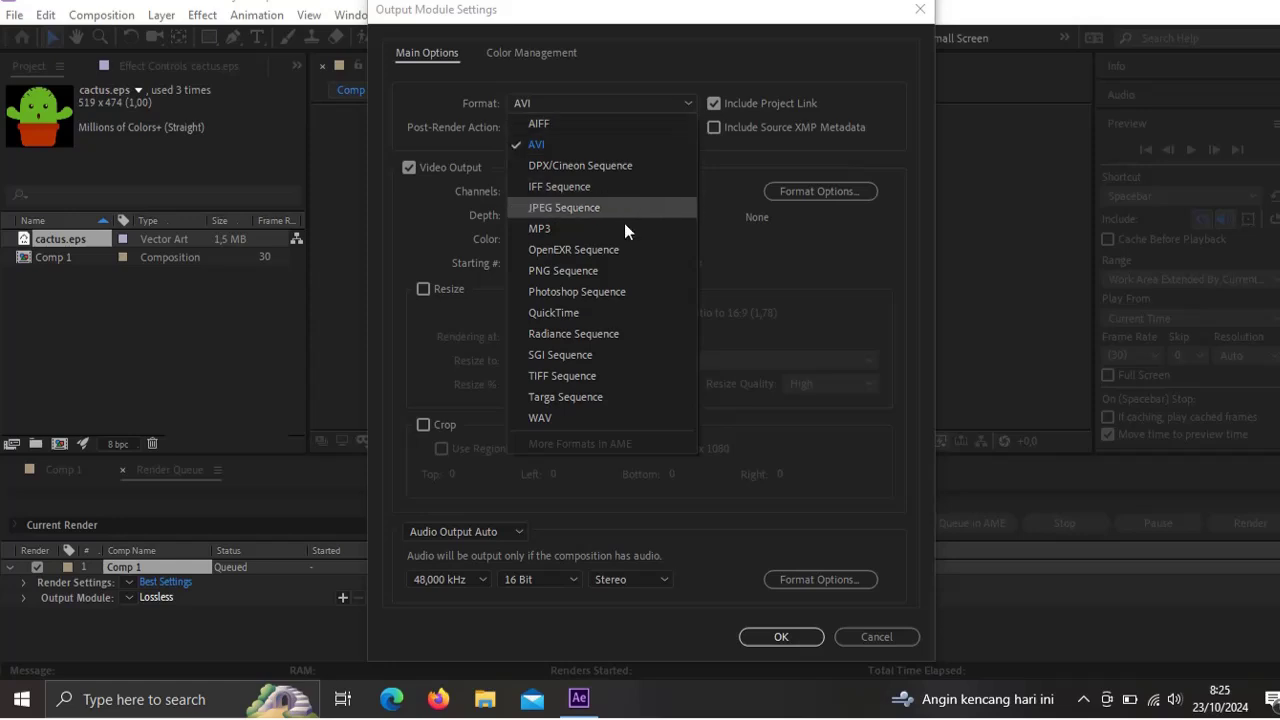
{"action": "left_click", "coordinate": [553, 312]}
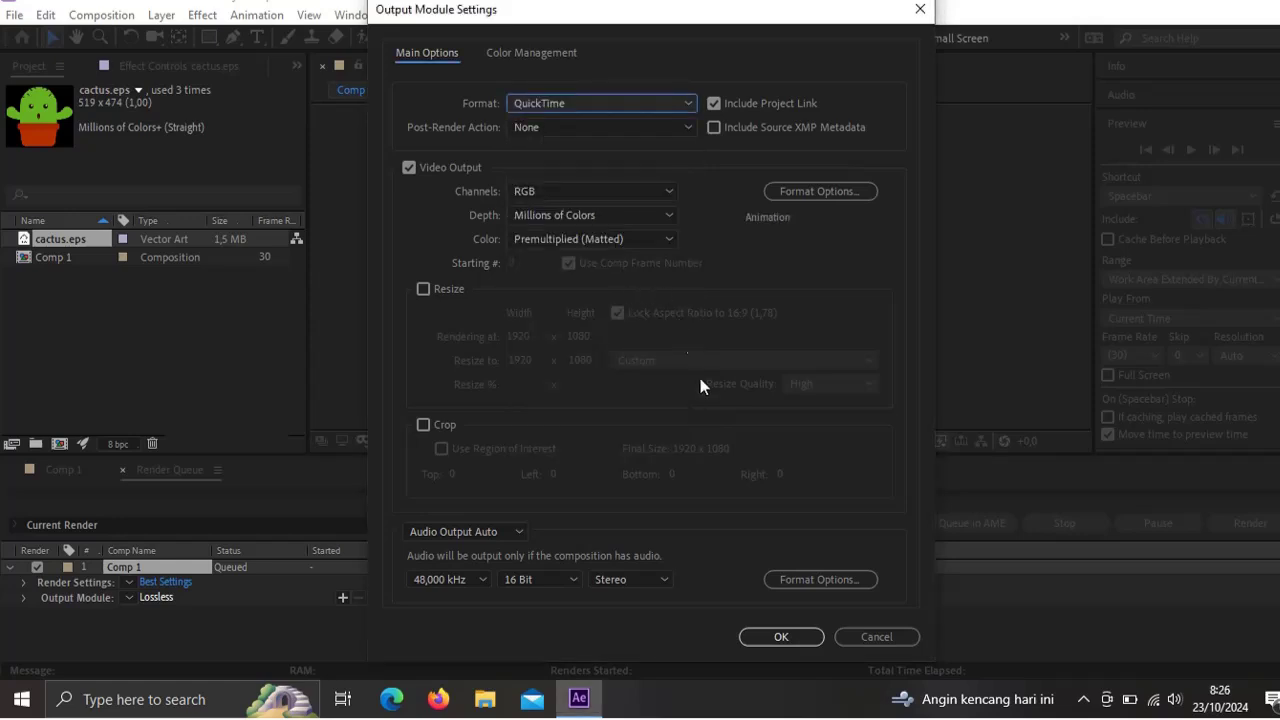
{"action": "left_click", "coordinate": [668, 191]}
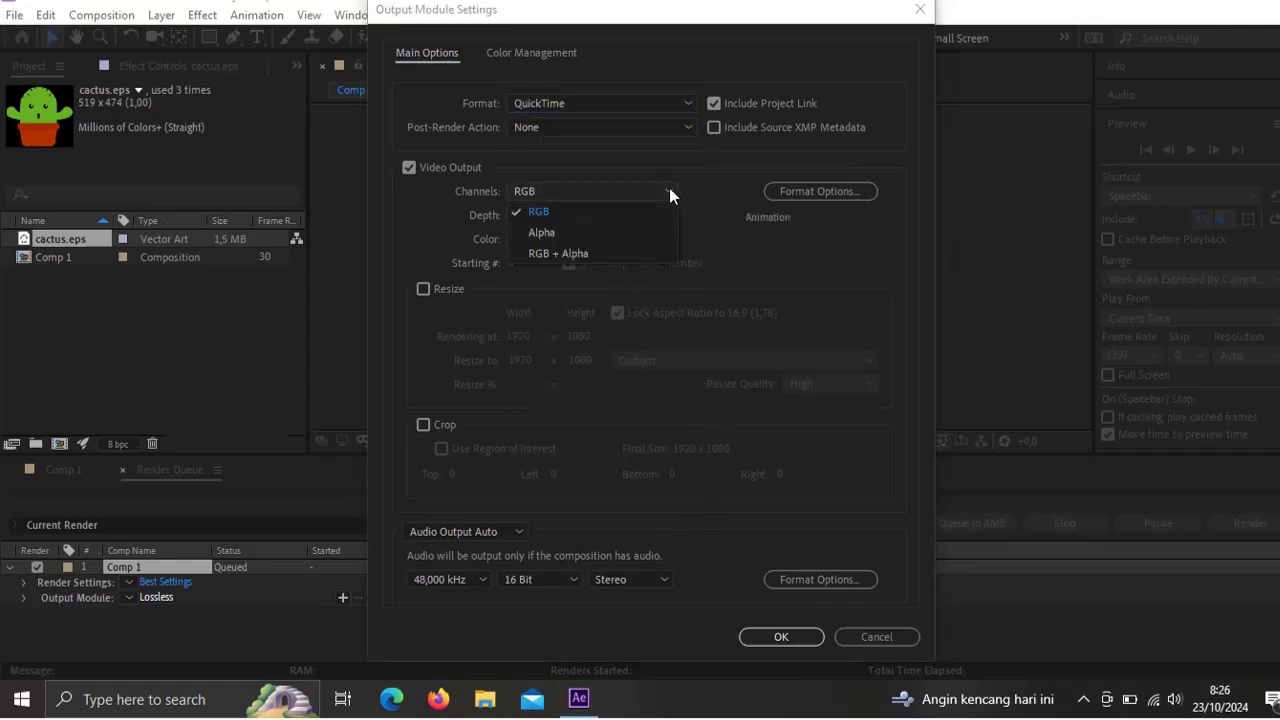
{"action": "left_click", "coordinate": [631, 251]}
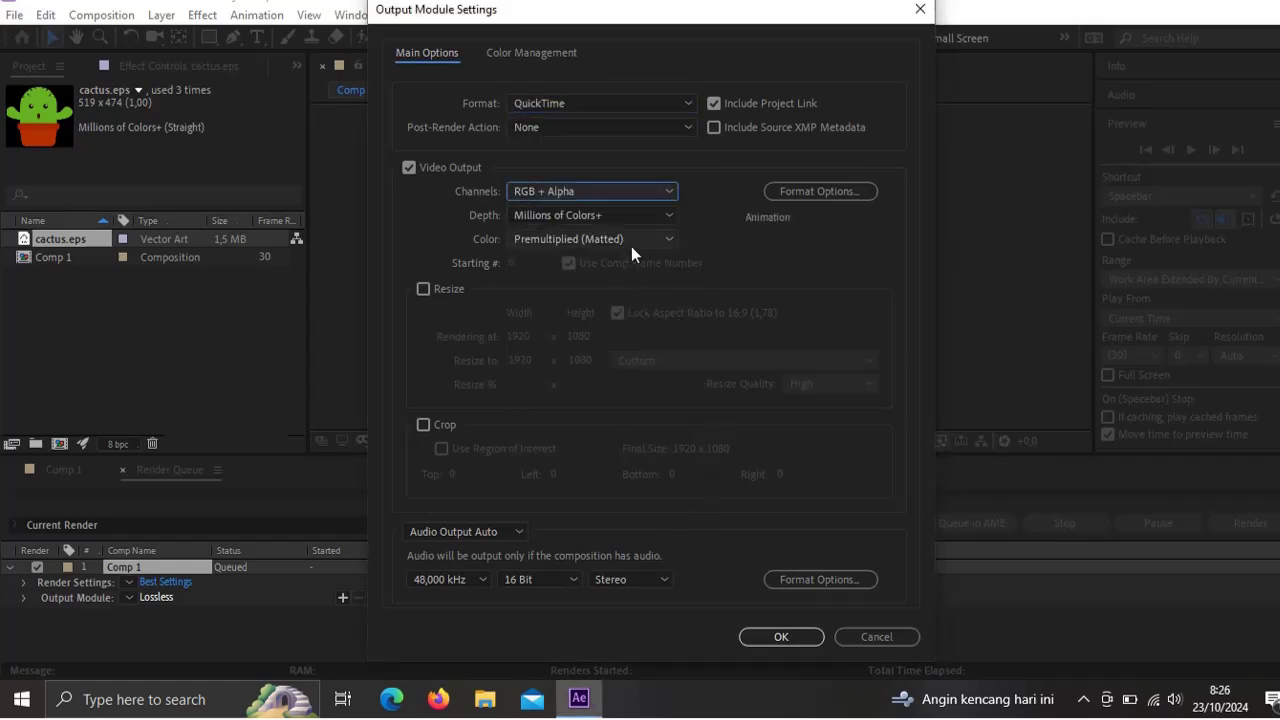
{"action": "left_click", "coordinate": [795, 637]}
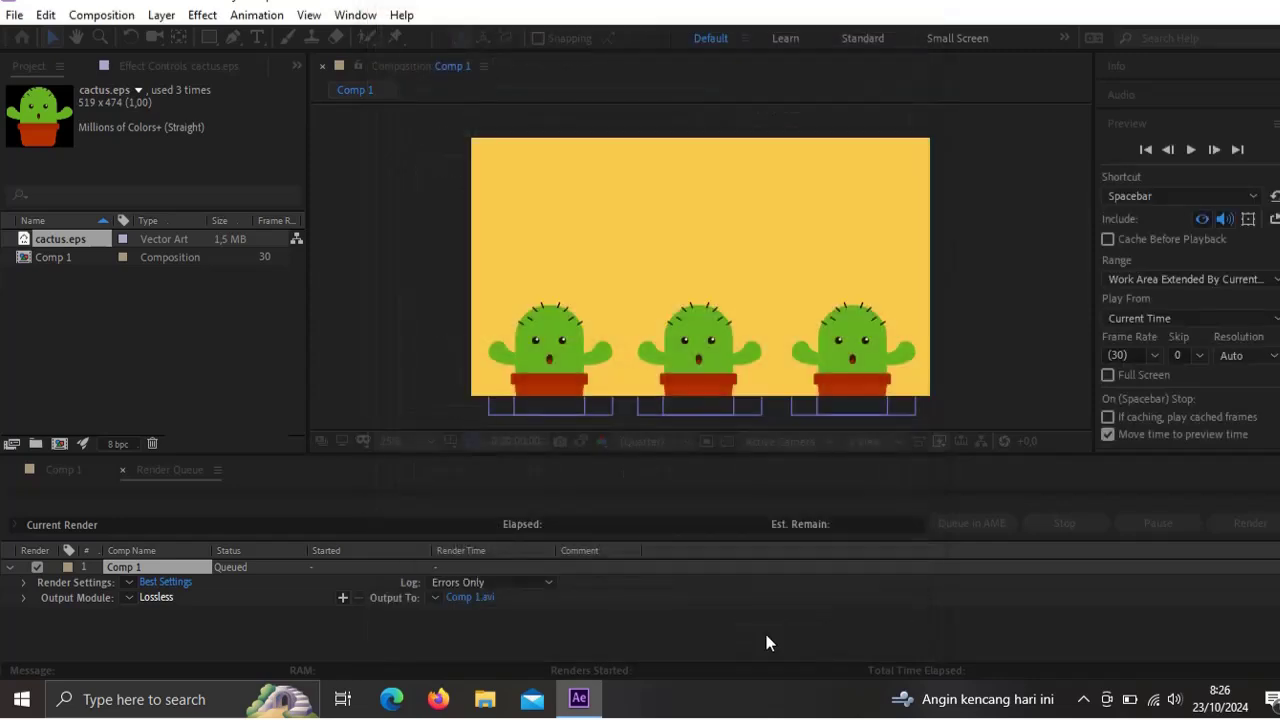
Step: Name the output movie Dancing Cactuses in the Downloads folder and render the queued composition
{"action": "left_click", "coordinate": [470, 598]}
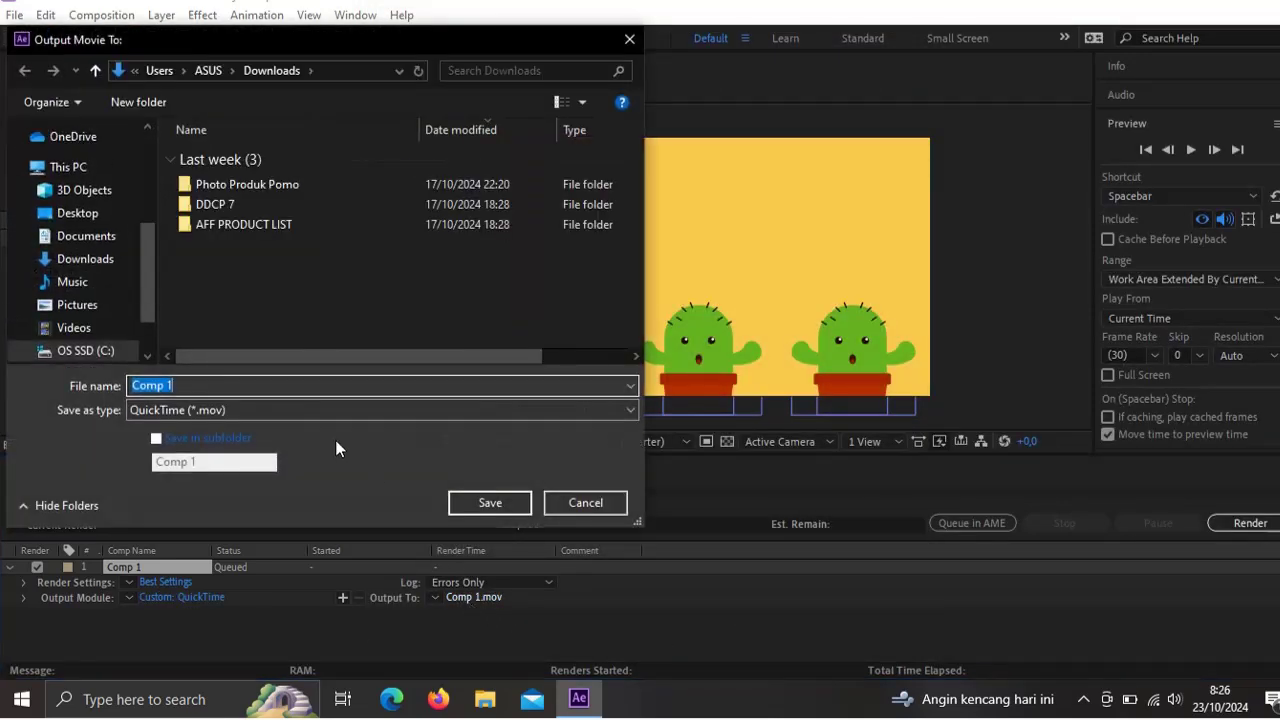
{"action": "type", "text": "Dancing Cactuses"}
{"action": "left_click", "coordinate": [492, 498]}
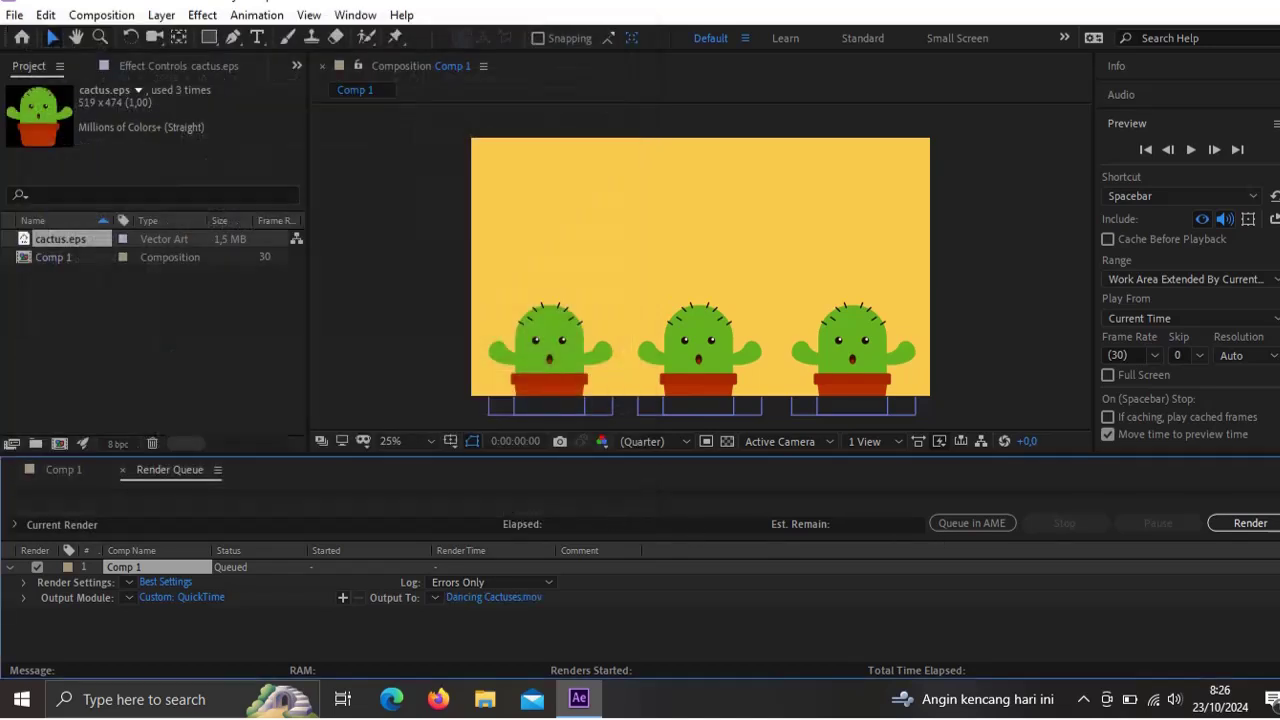
{"action": "left_click", "coordinate": [1250, 523]}
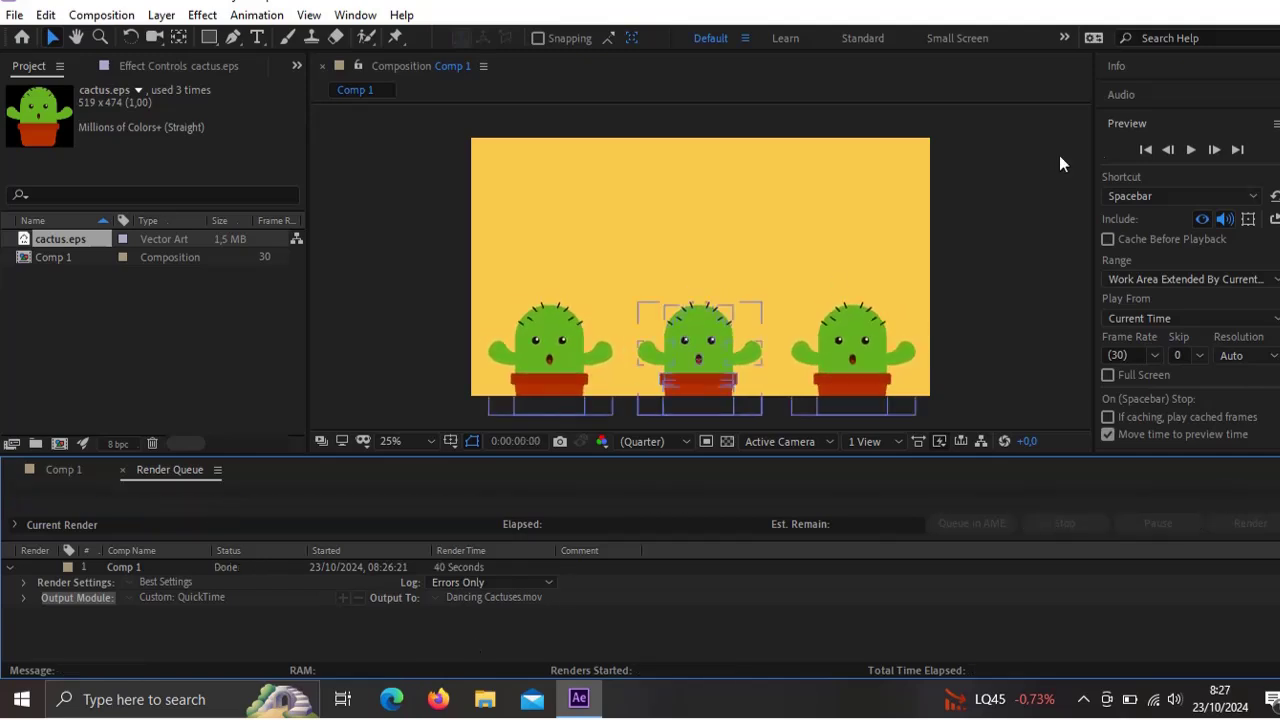
Step: Preview the finished dancing cactus animation in Comp 1 once more
{"action": "left_click", "coordinate": [1190, 151]}
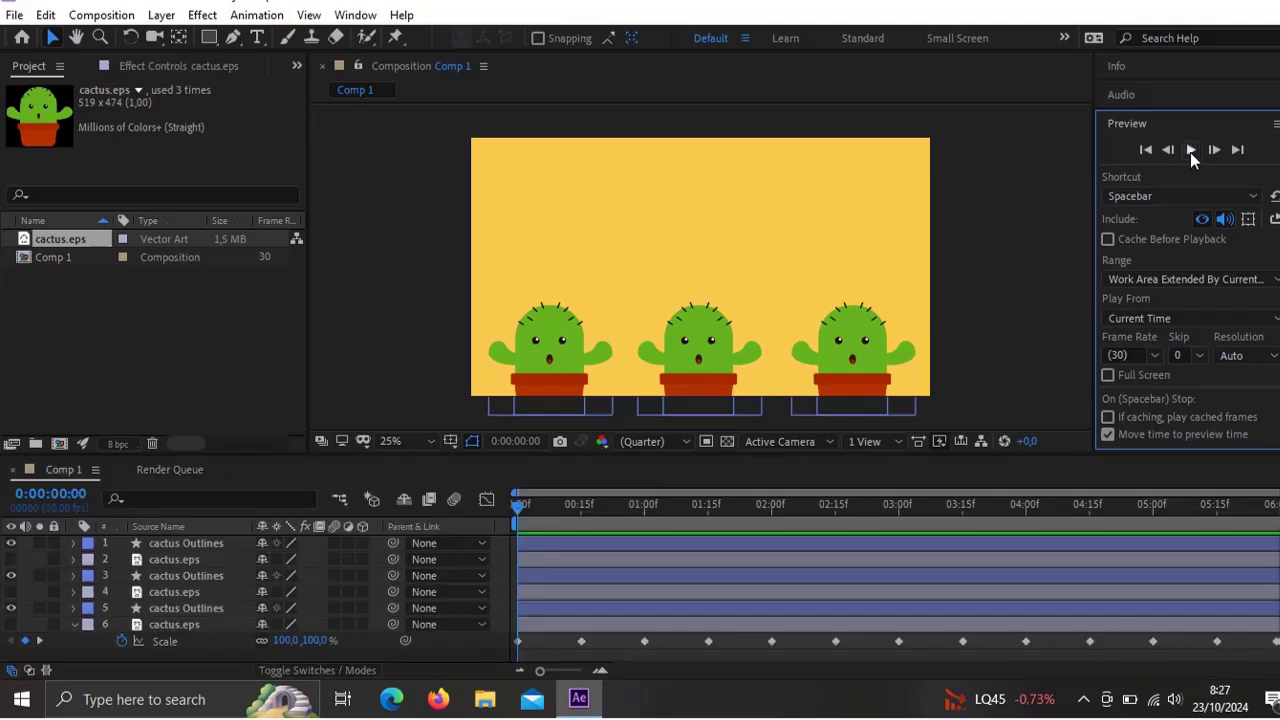